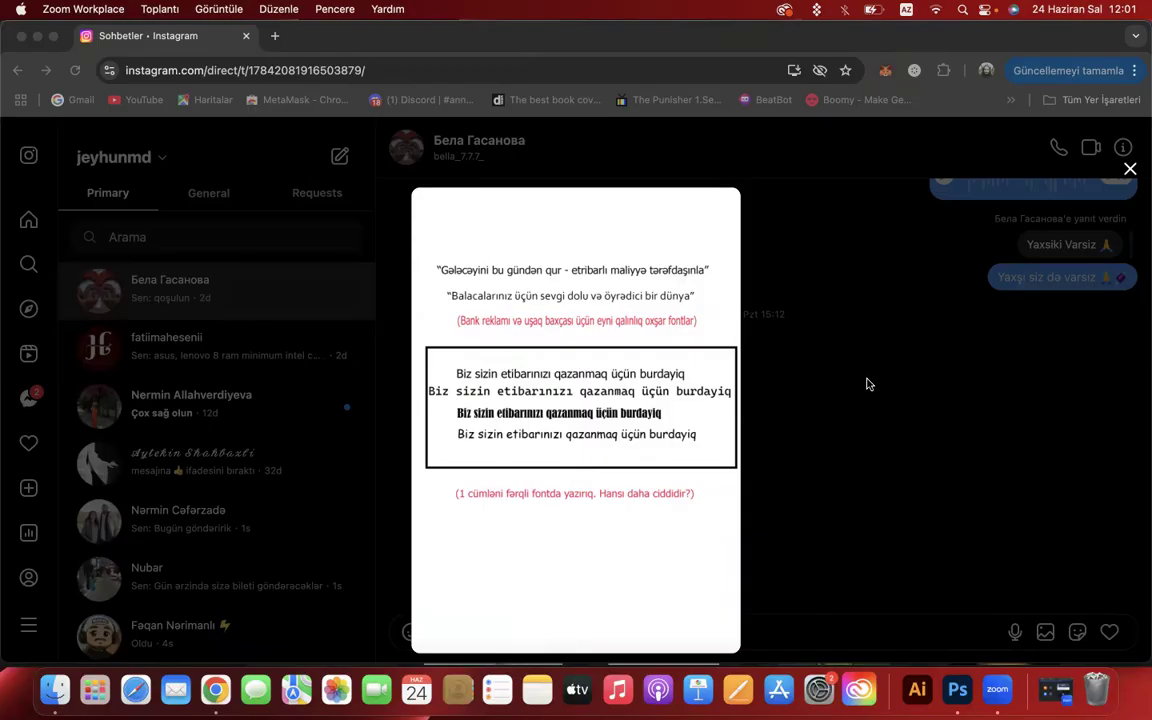
Close the enlarged font sample and open the chat image with the Technology Company and Fast Food lettering.
click(868, 384)
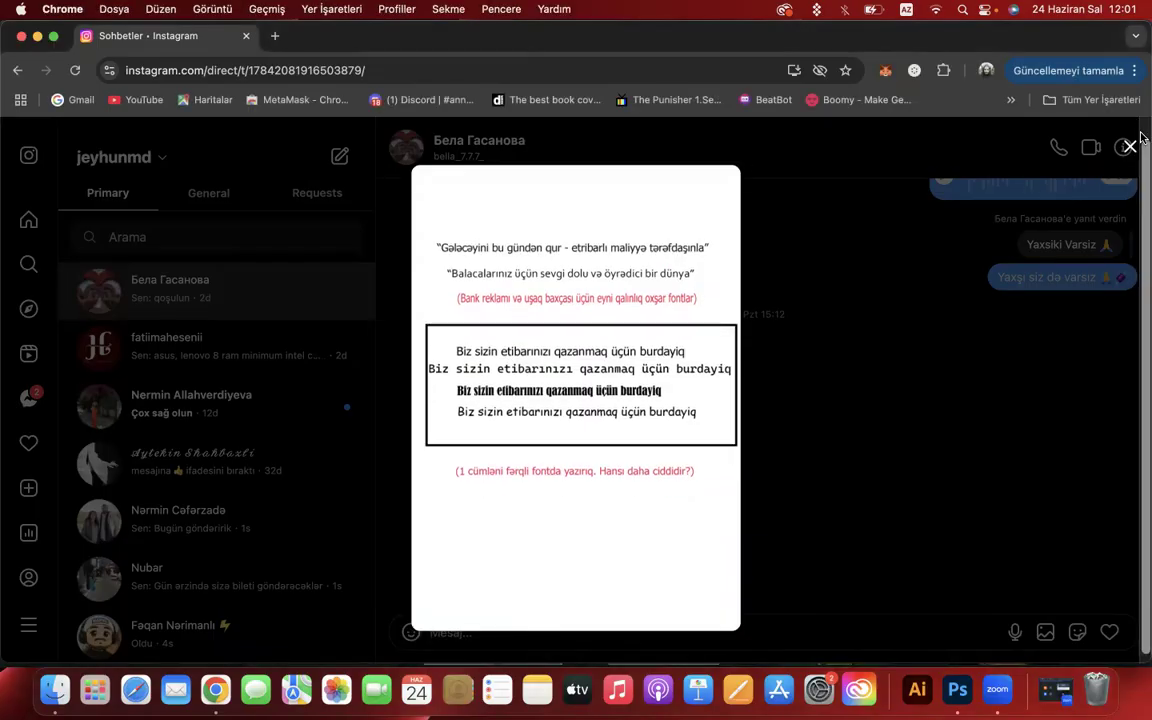
click(1128, 148)
scroll(737, 424, up, 10)
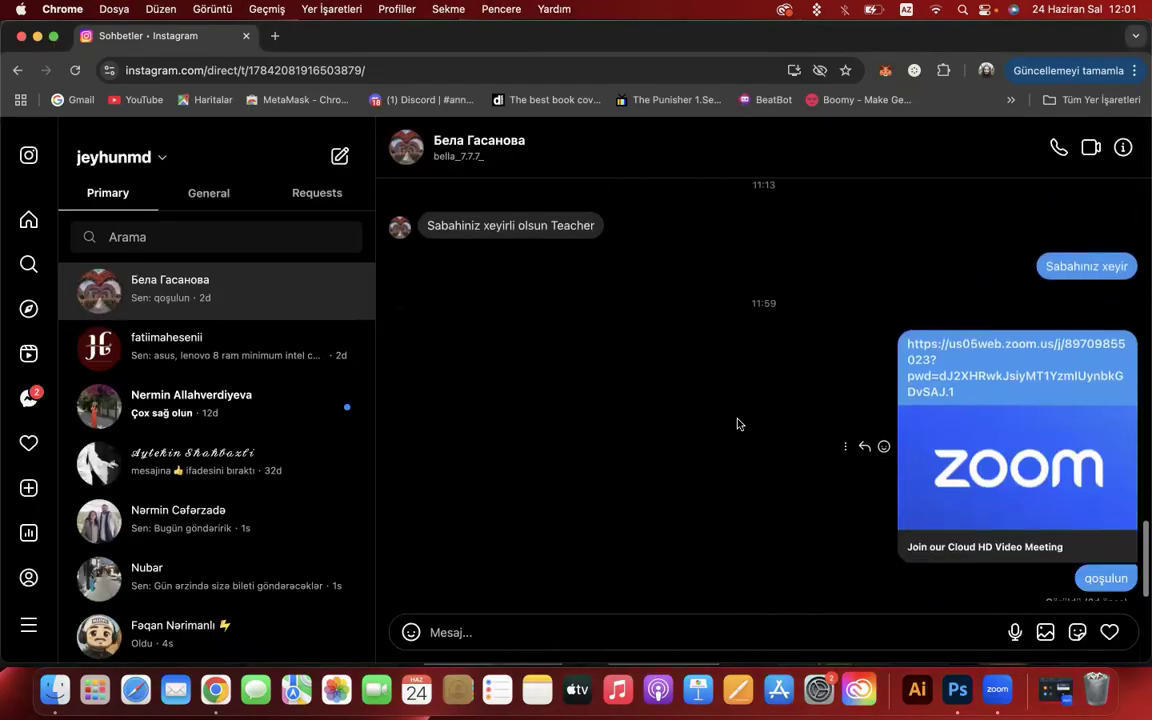
click(501, 398)
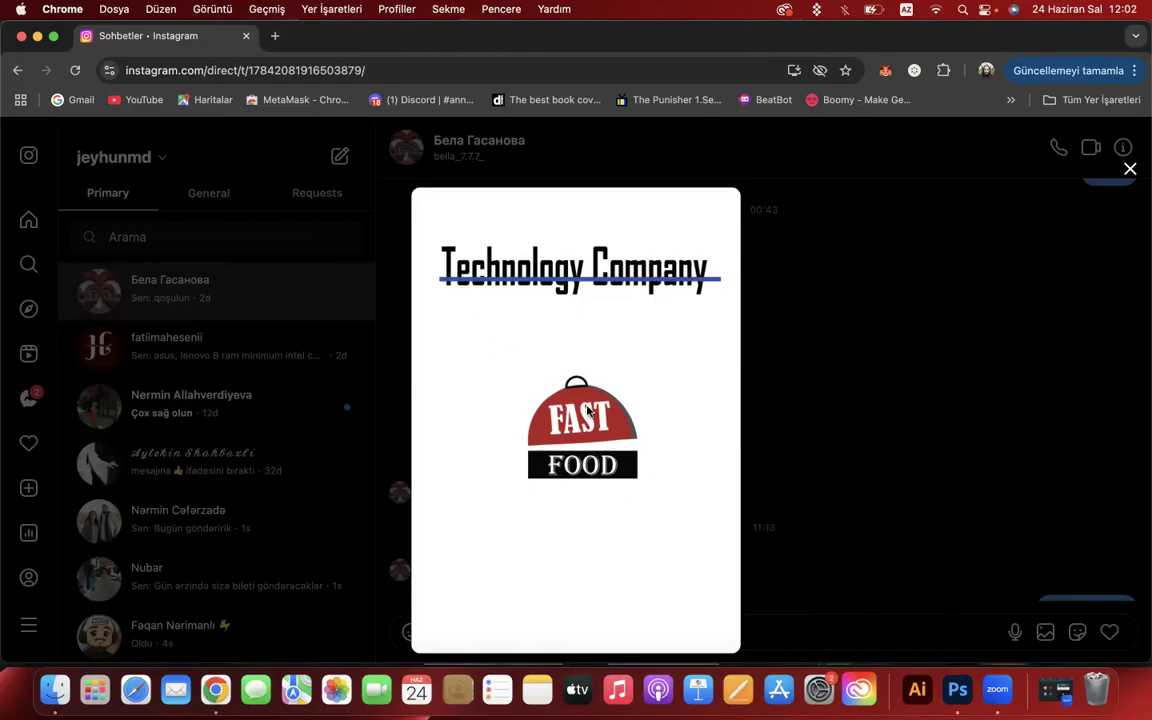
Search Google Images for "fast food fonts" in a new browser tab.
click(275, 36)
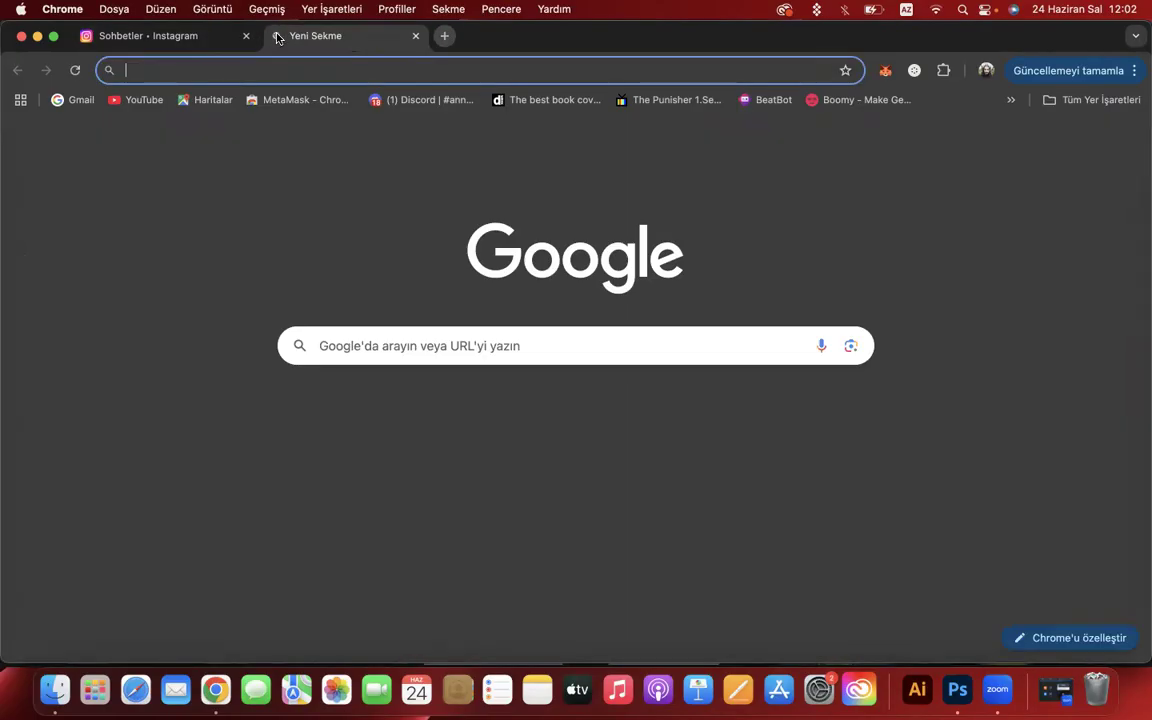
text(fast food fonts)
key(Return)
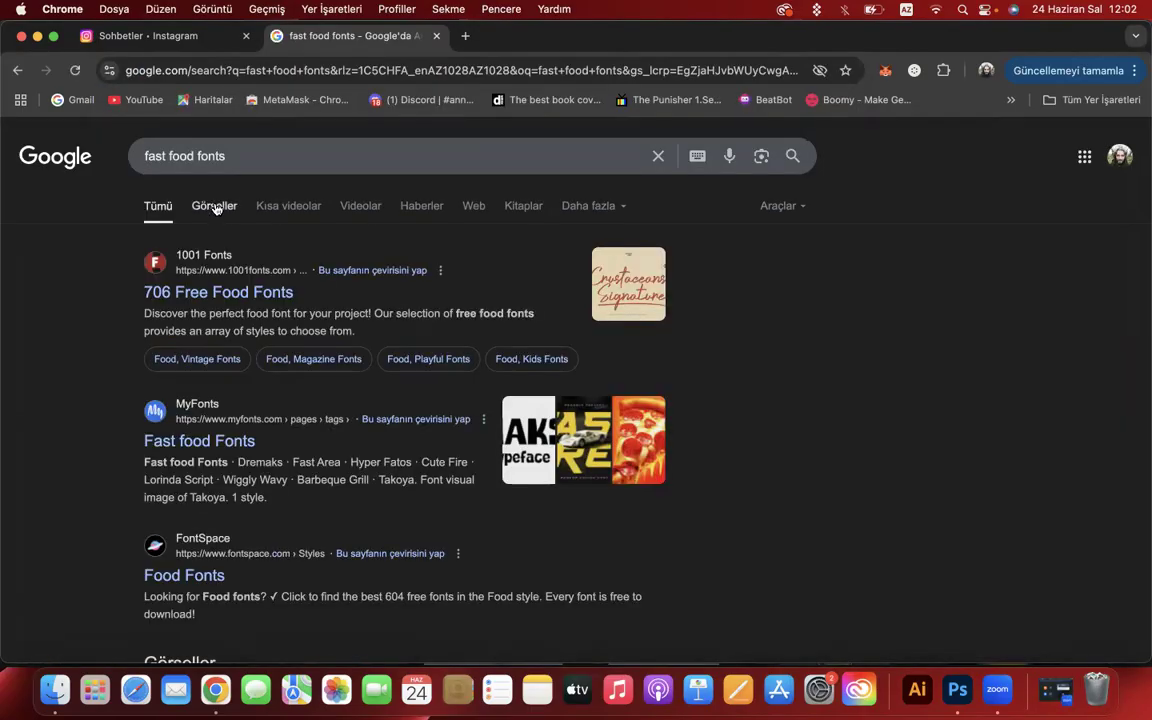
click(215, 207)
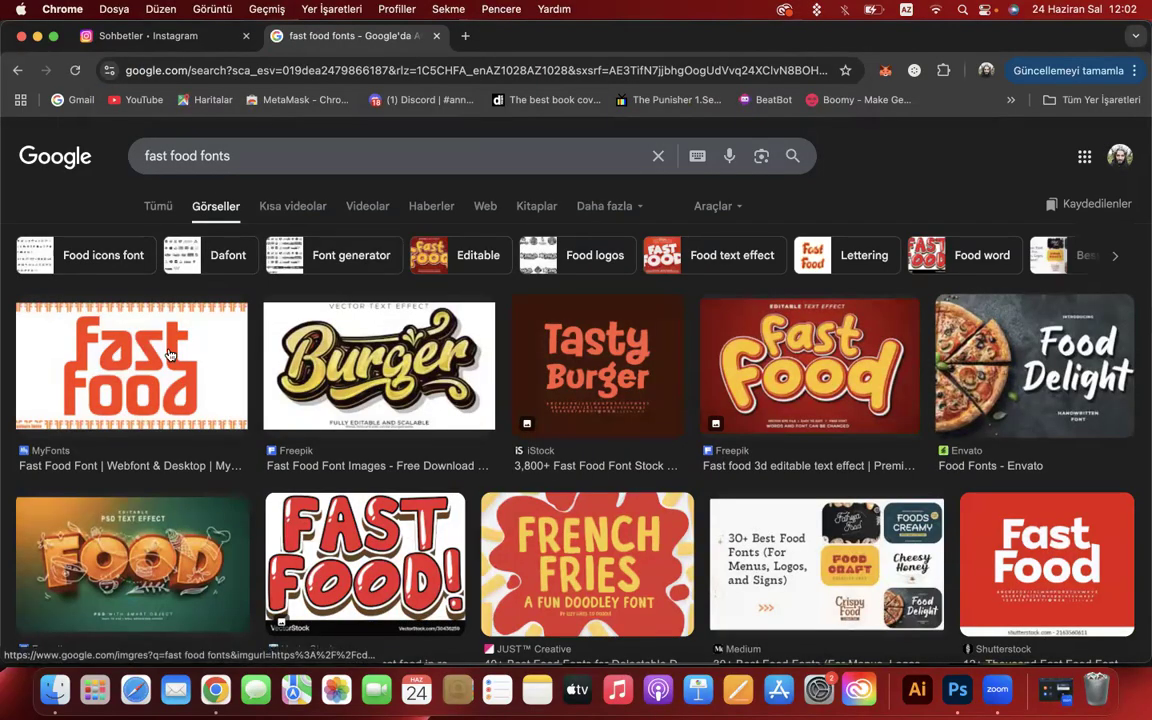
Preview the MyFonts Fast Food and iStock Tasty Burger image results, and examine the lettering in the related images.
click(170, 355)
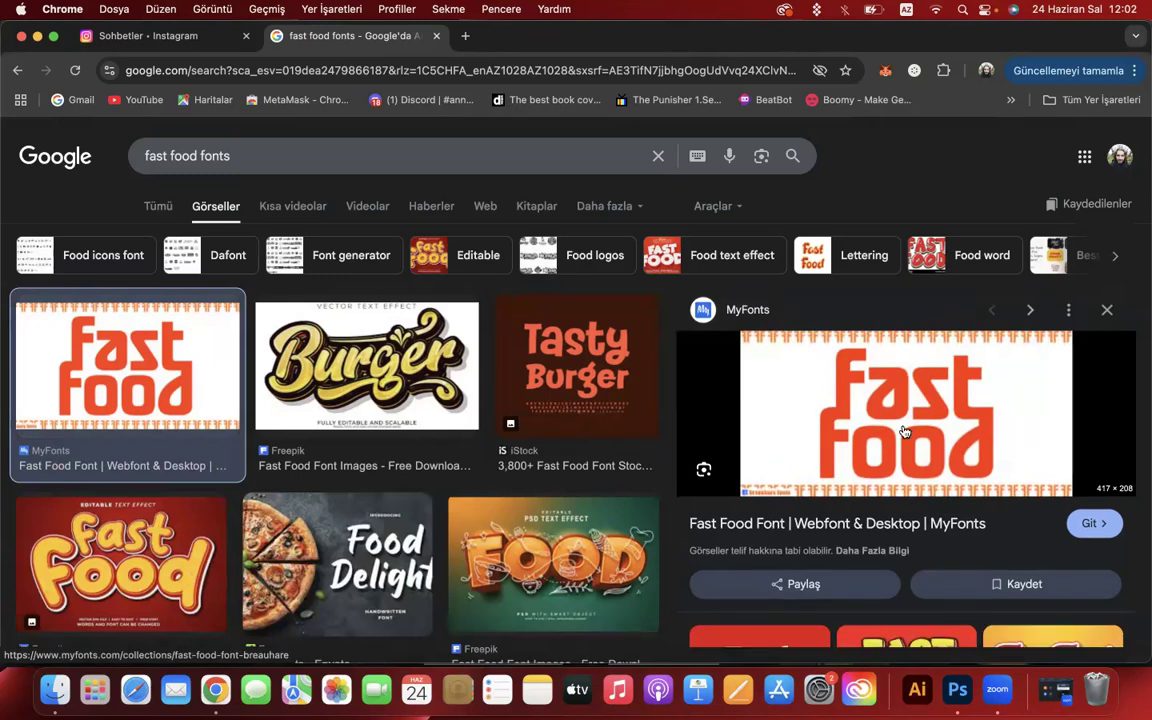
click(586, 375)
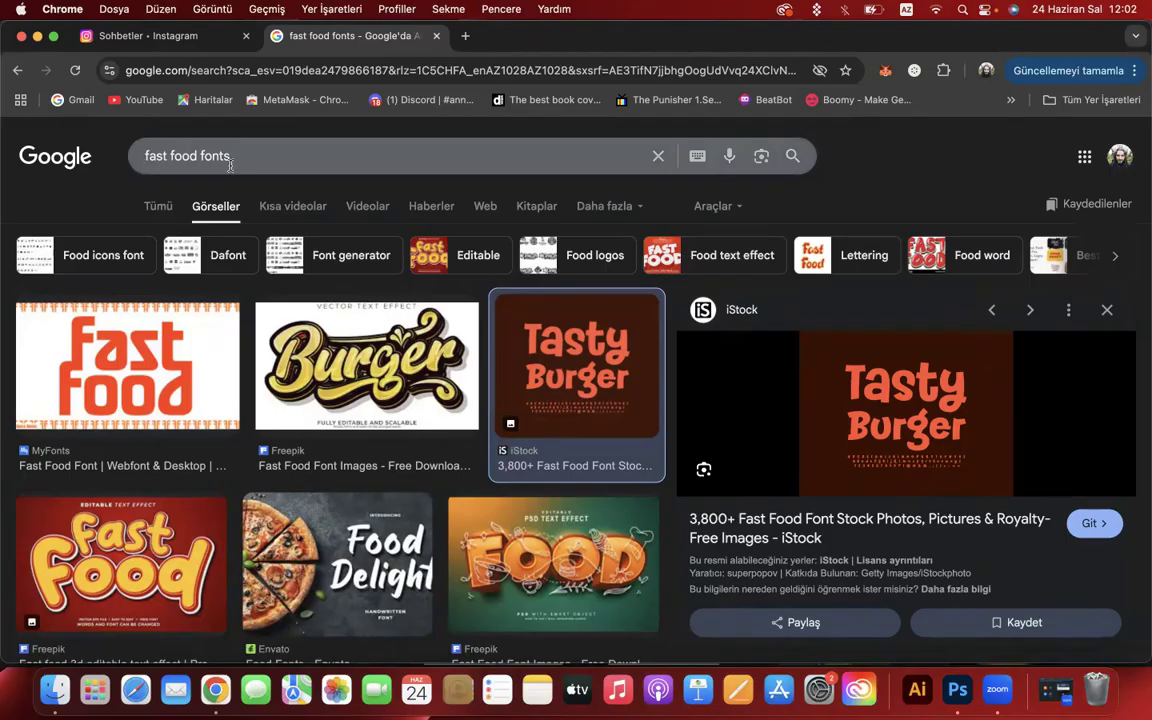
scroll(432, 467, down, 5)
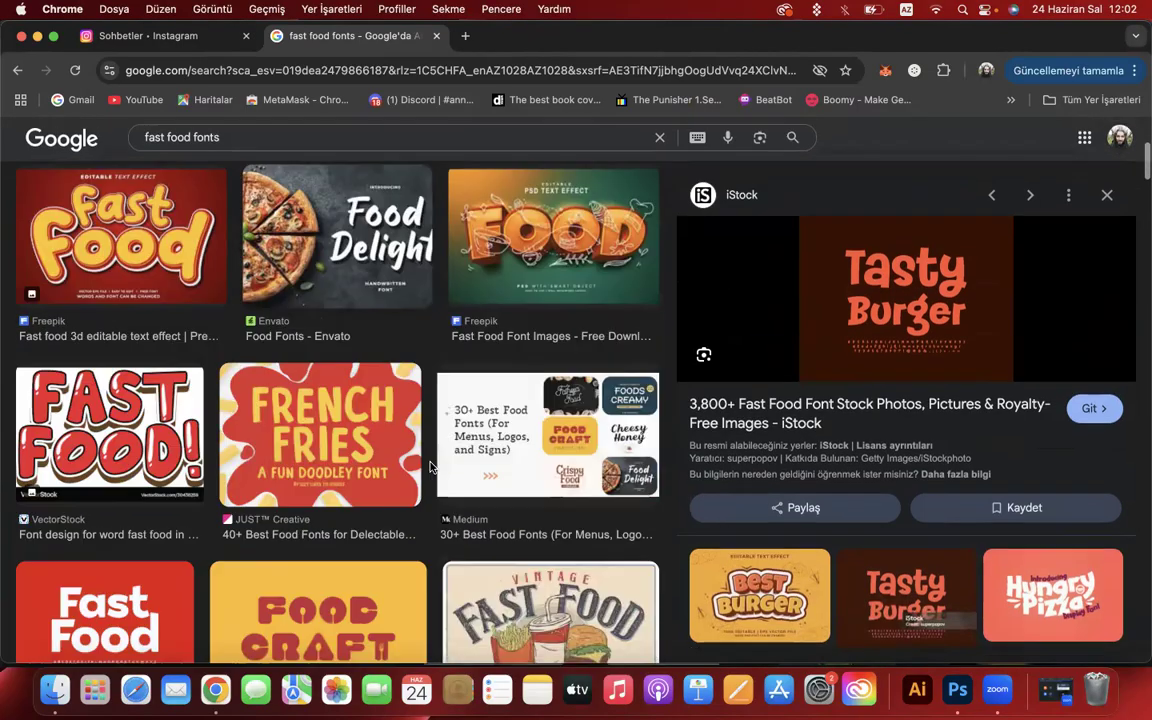
scroll(432, 467, down, 4)
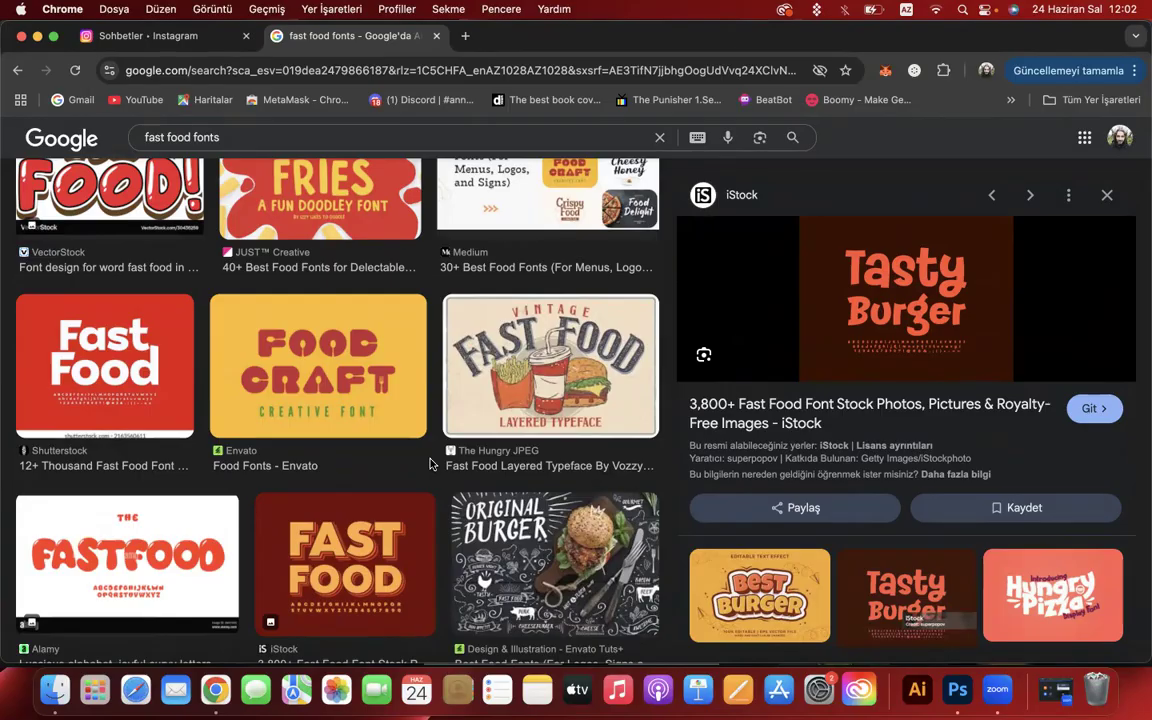
scroll(430, 463, down, 6)
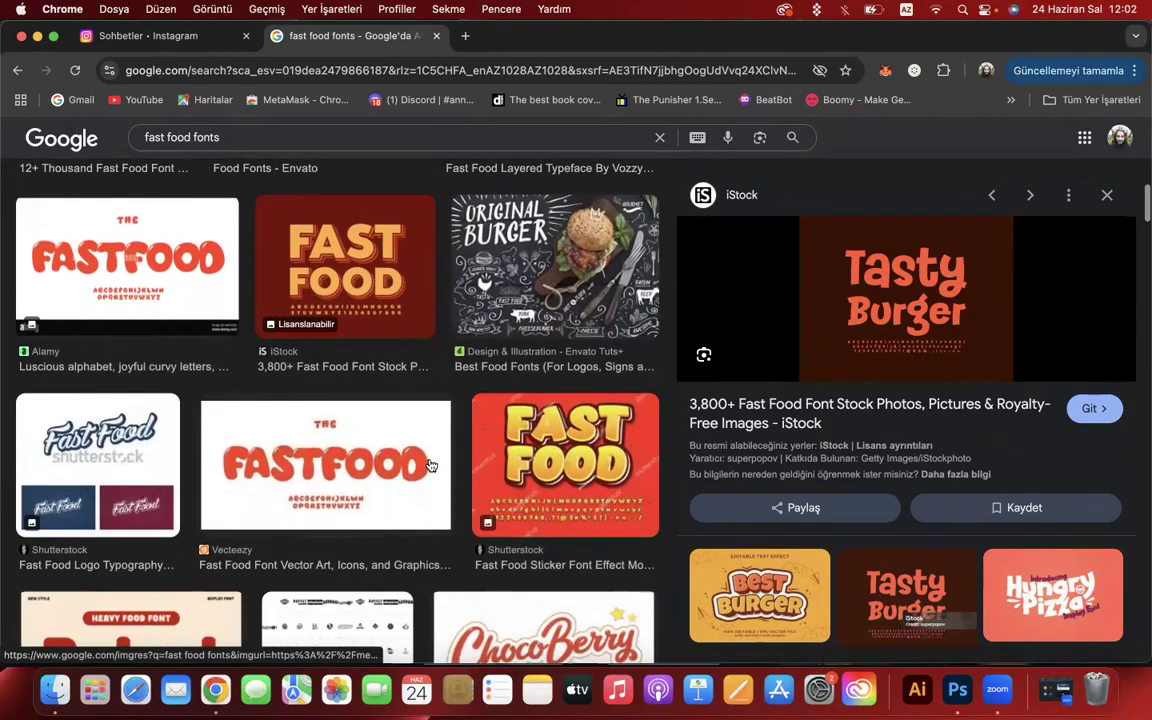
scroll(430, 464, down, 5)
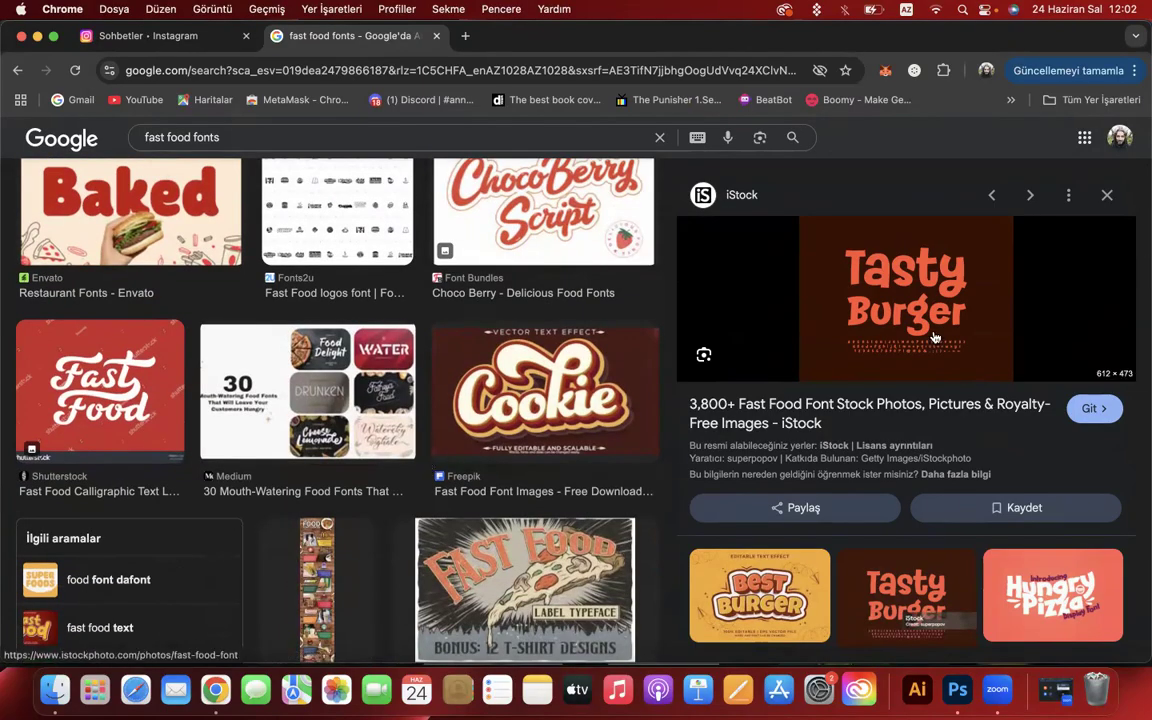
scroll(860, 340, down, 4)
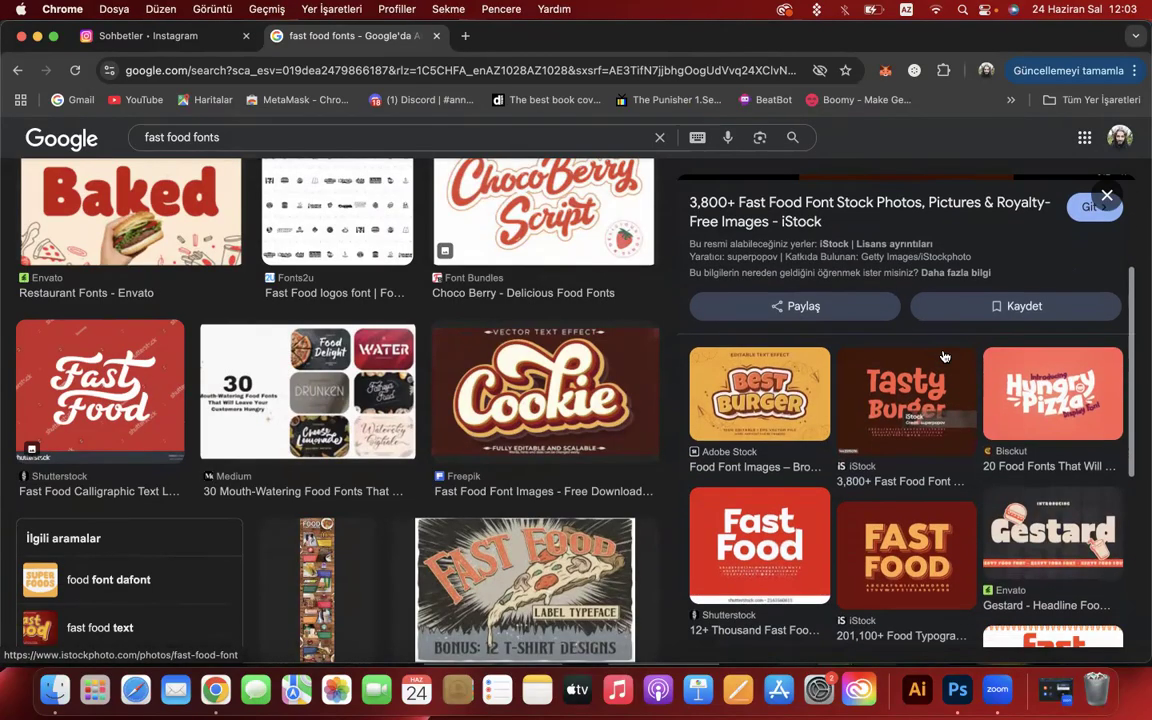
scroll(771, 391, down, 3)
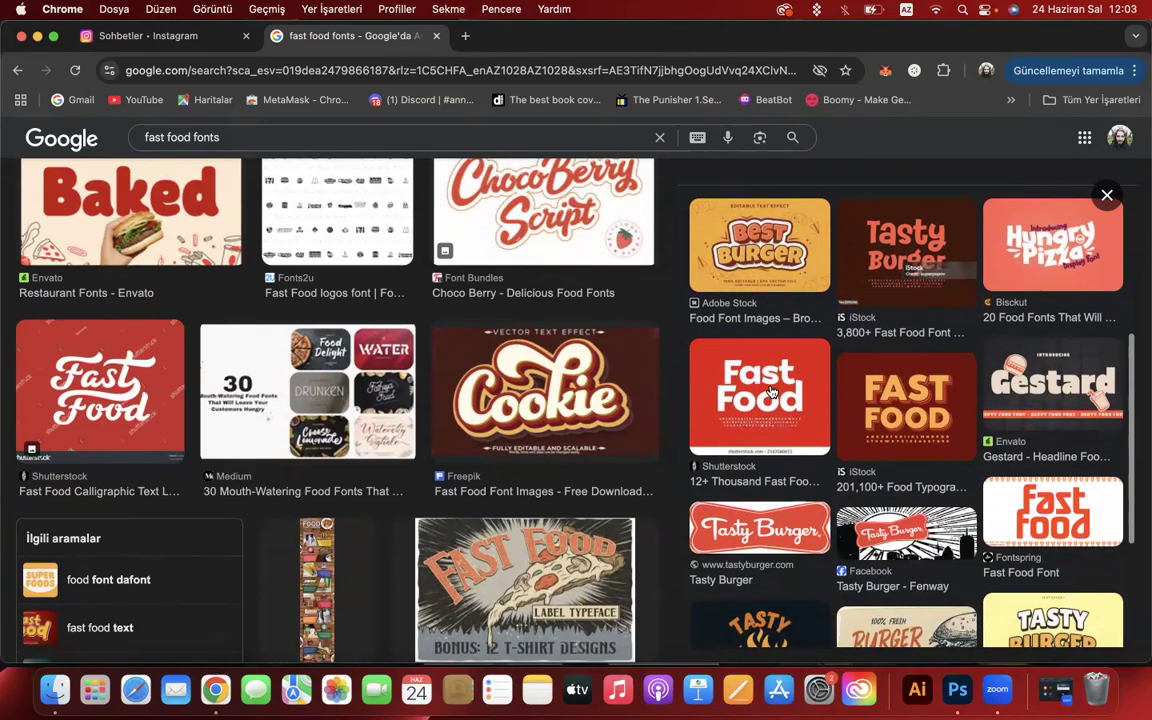
scroll(771, 391, down, 4)
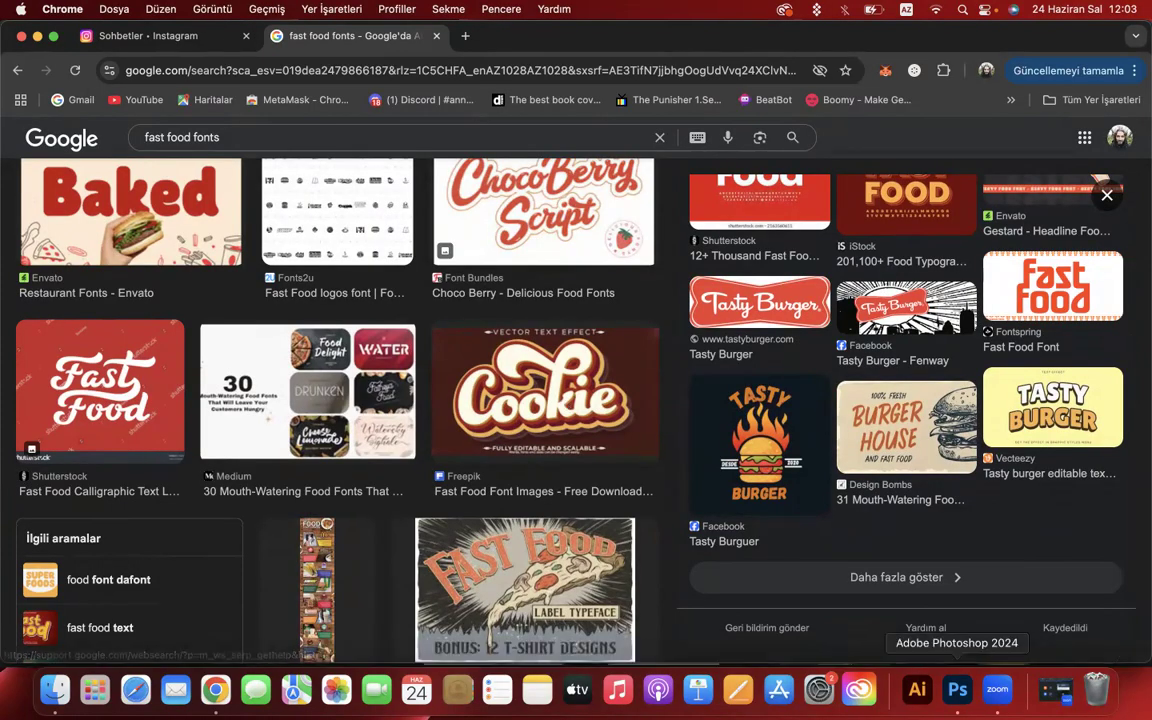
Browse the remaining fast food font image results to compare the typefaces used for food brands, returning to the early results.
scroll(482, 462, down, 3)
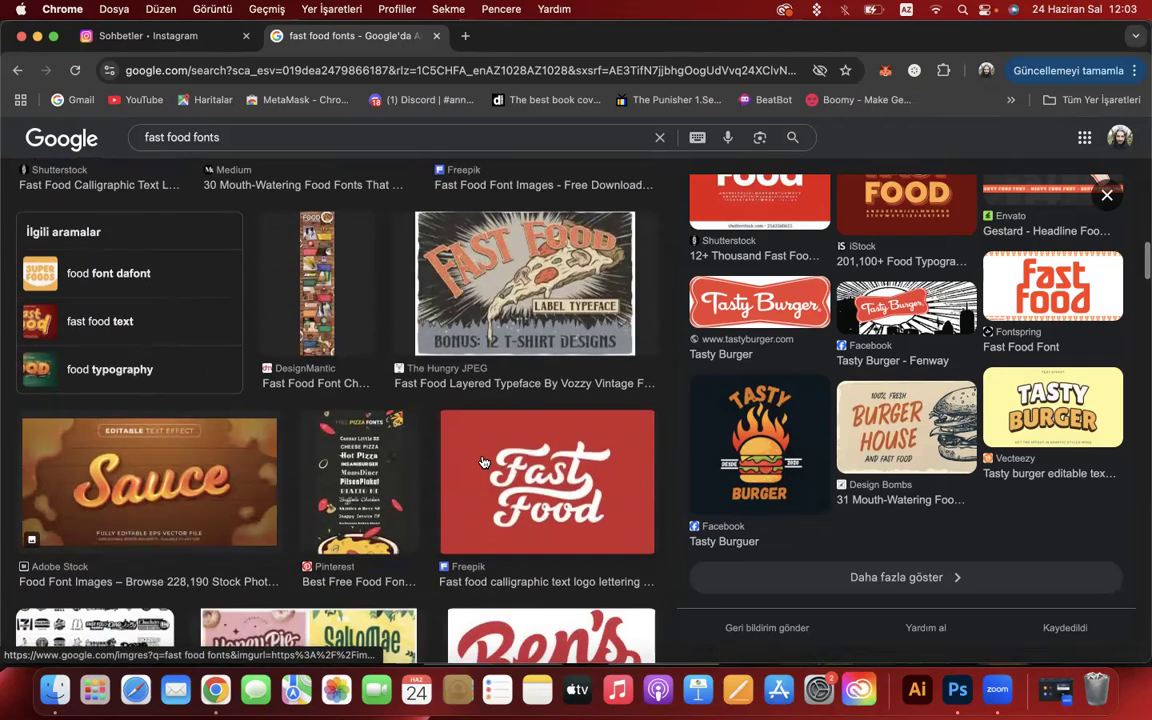
scroll(482, 462, down, 3)
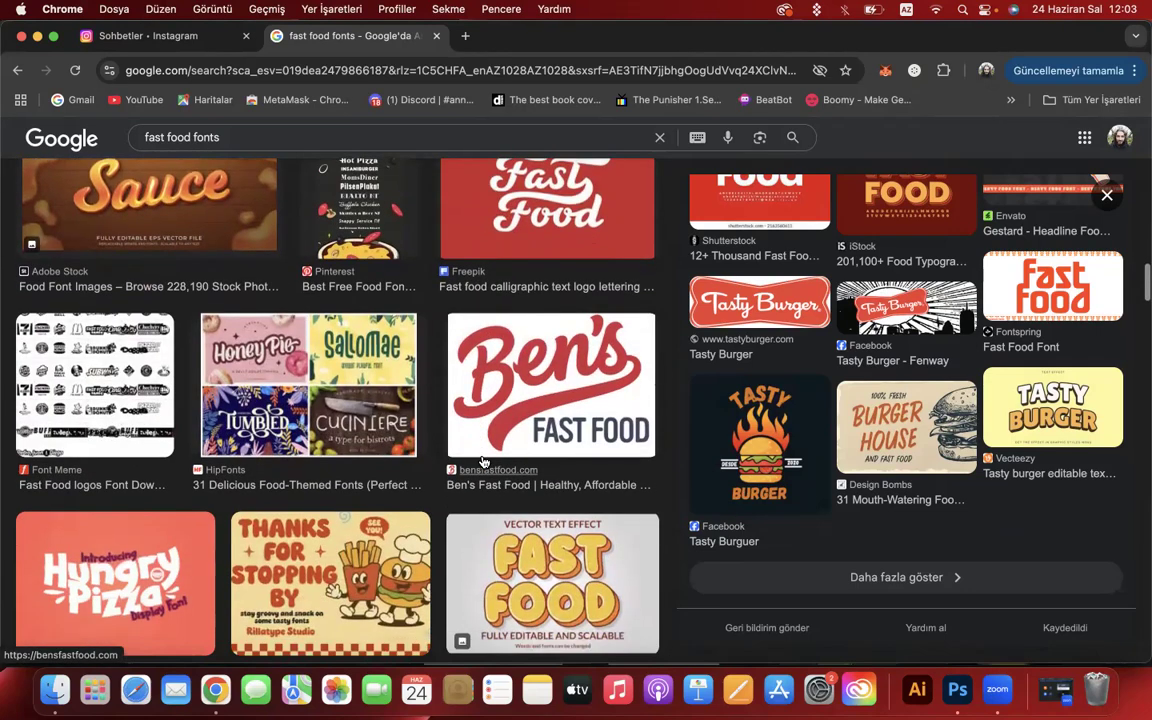
scroll(482, 462, down, 2)
scroll(482, 462, down, 2)
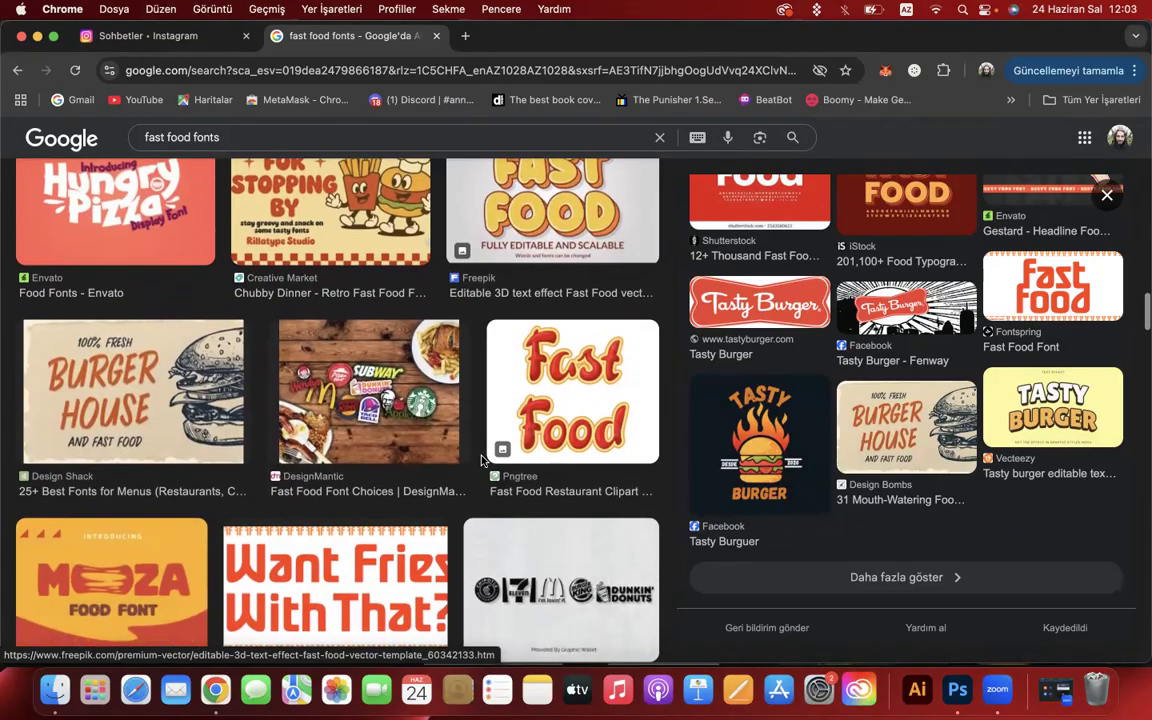
scroll(482, 462, down, 2)
scroll(215, 457, down, 3)
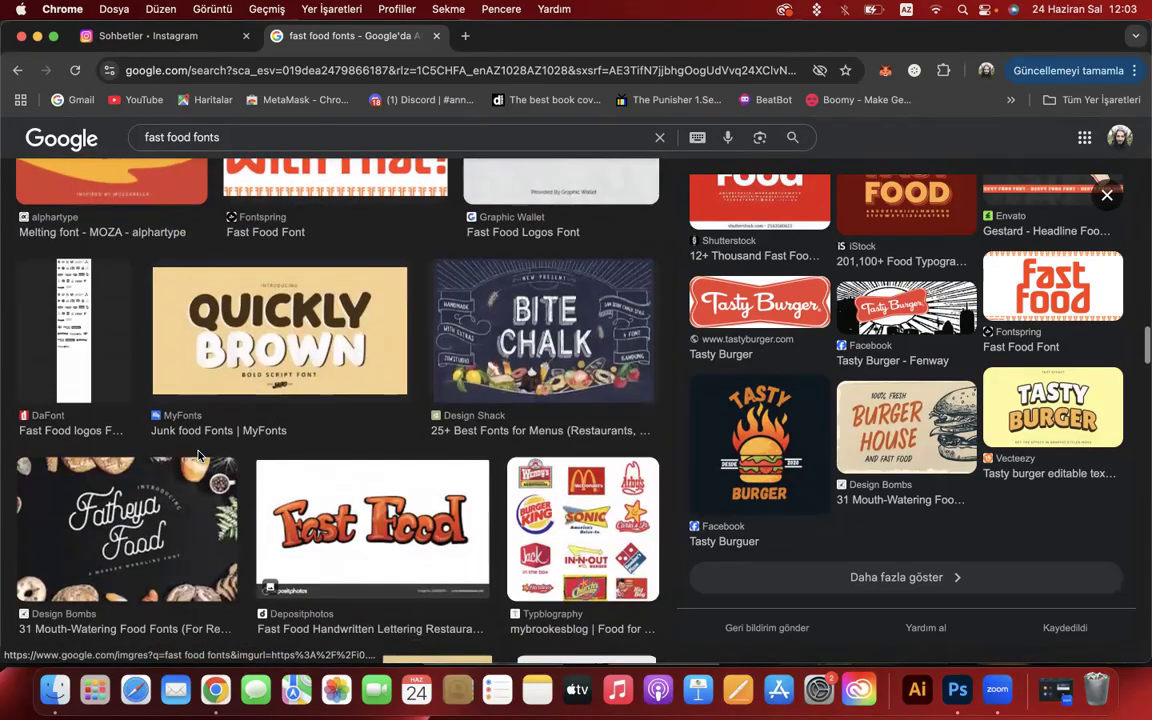
scroll(198, 457, down, 2)
scroll(198, 457, down, 3)
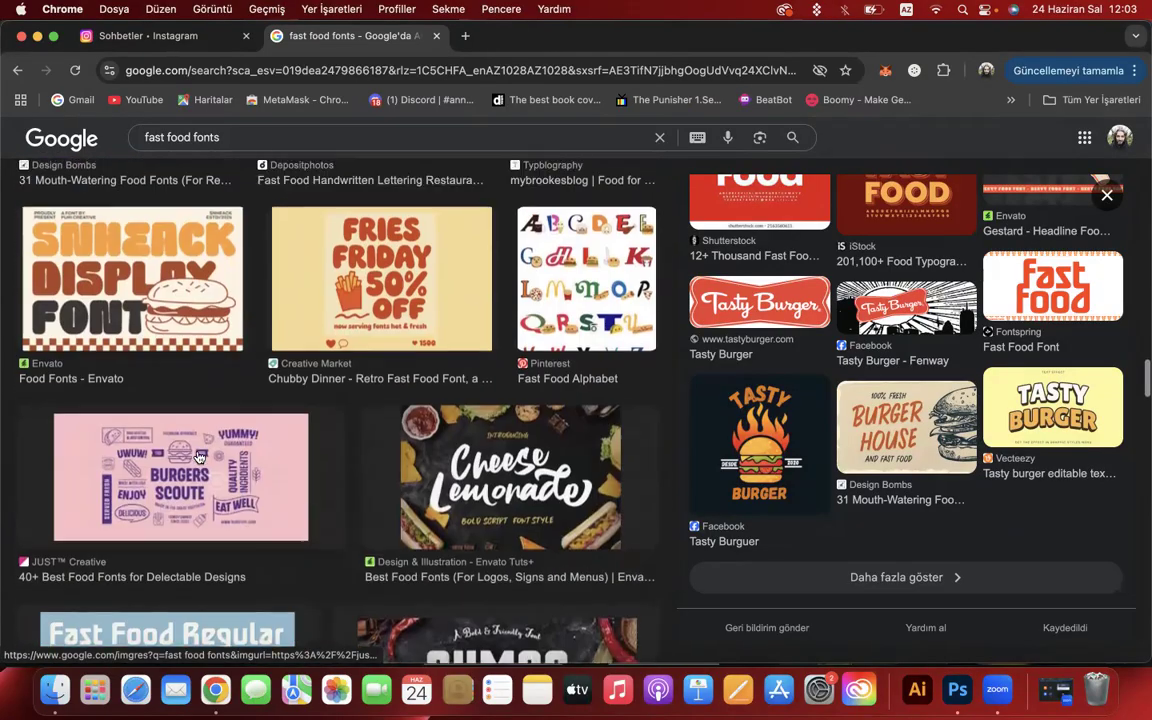
scroll(198, 455, down, 2)
scroll(198, 455, down, 3)
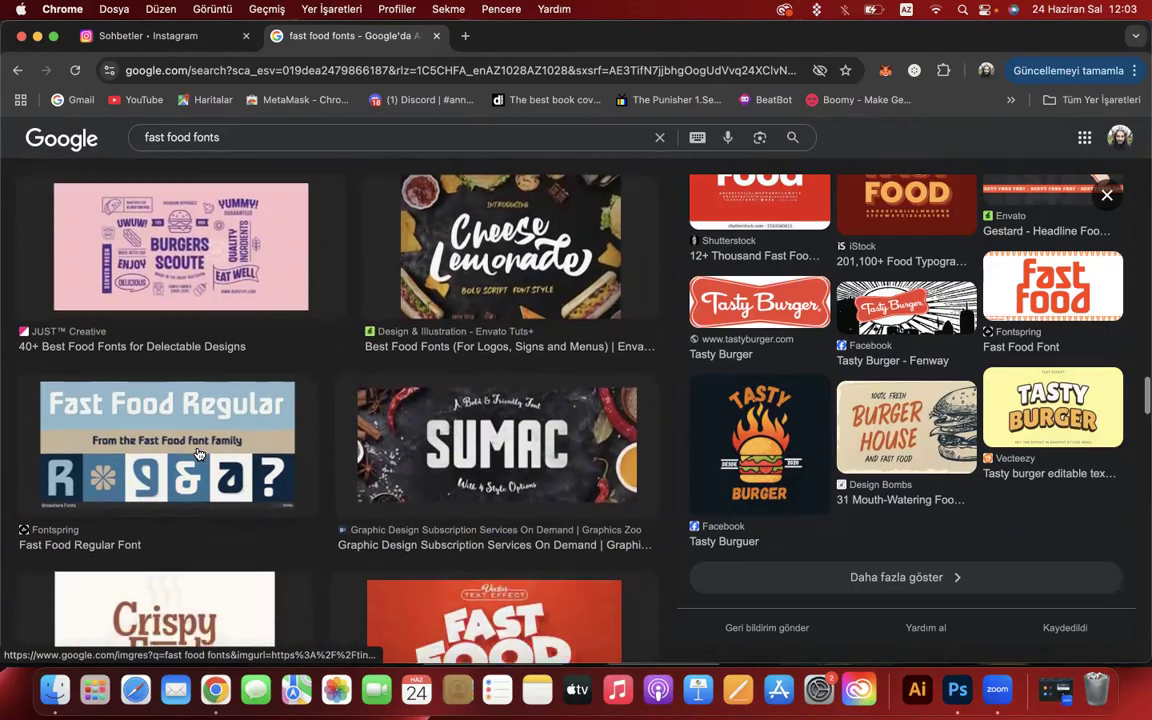
scroll(198, 455, down, 2)
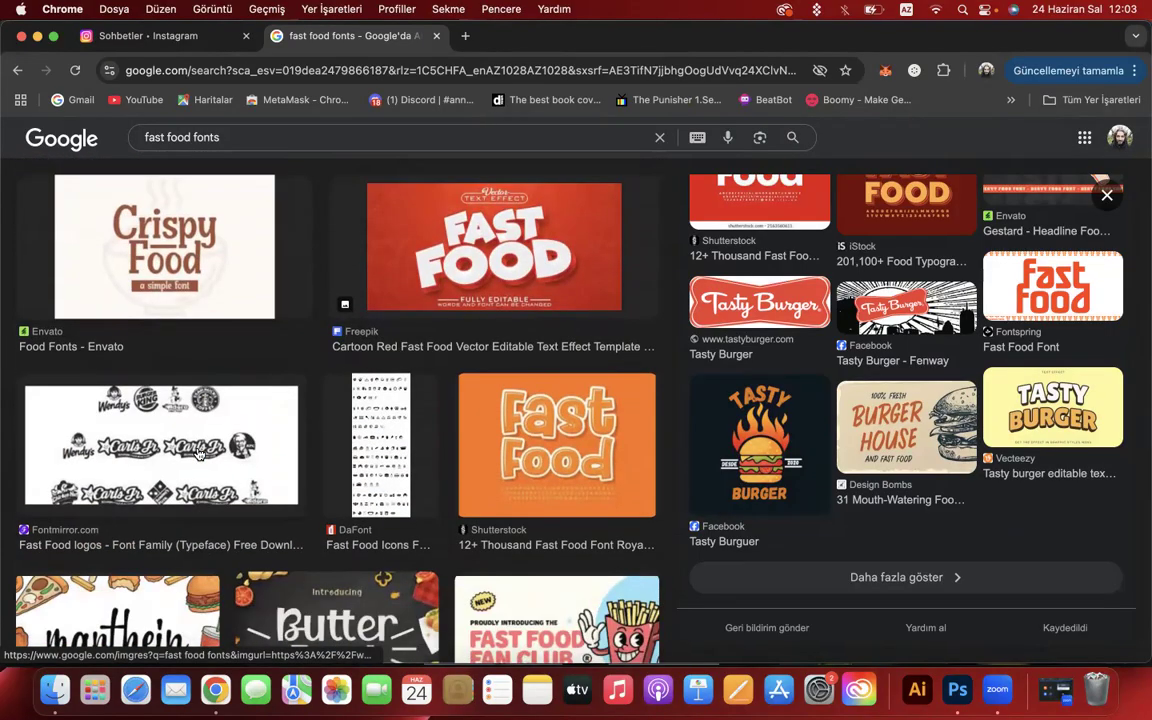
scroll(198, 455, down, 2)
scroll(198, 454, down, 2)
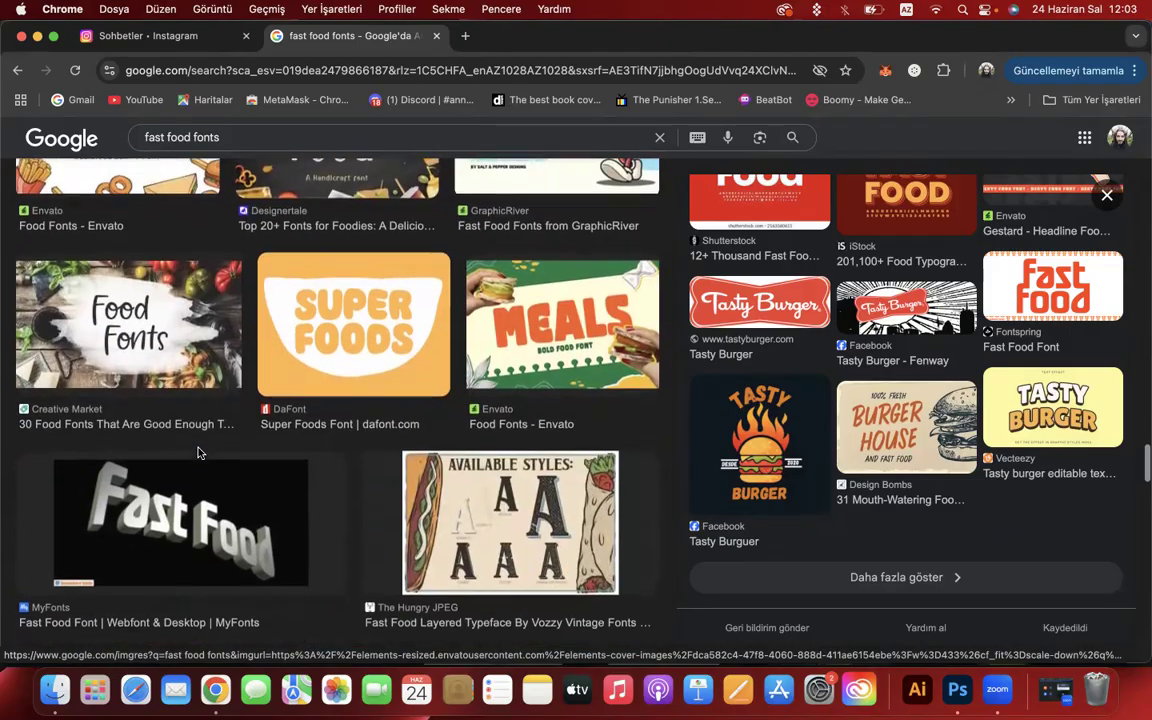
scroll(198, 454, down, 3)
scroll(198, 454, down, 3)
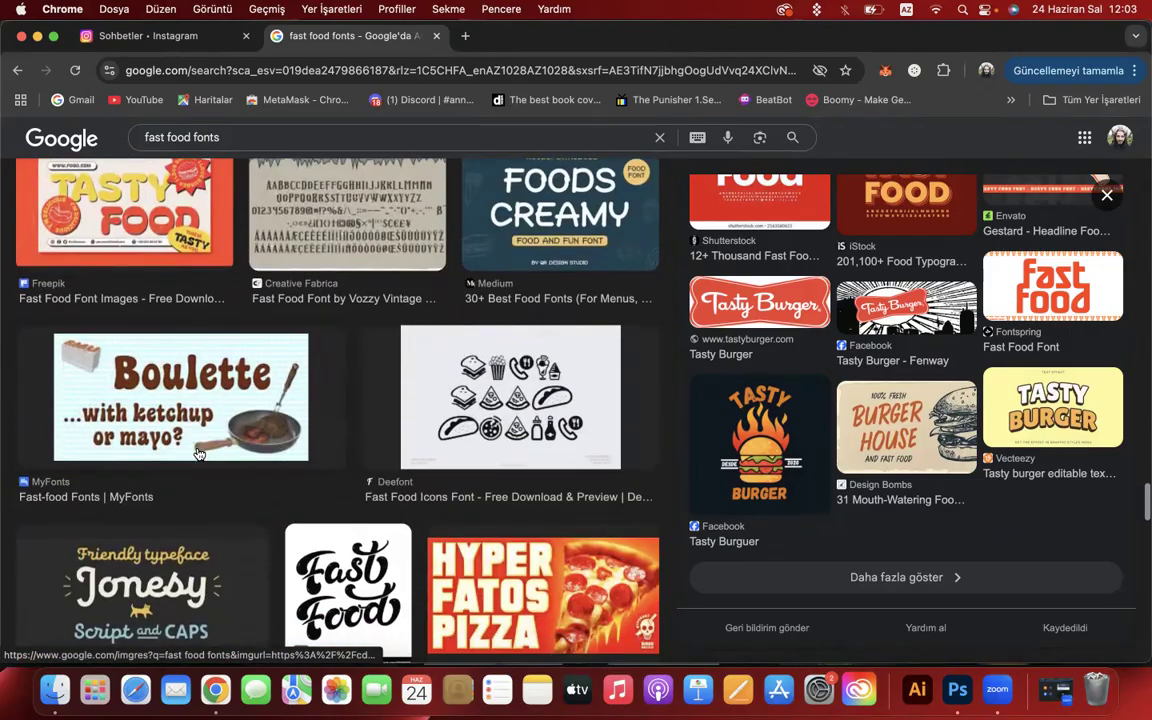
scroll(198, 454, down, 2)
scroll(198, 454, down, 2)
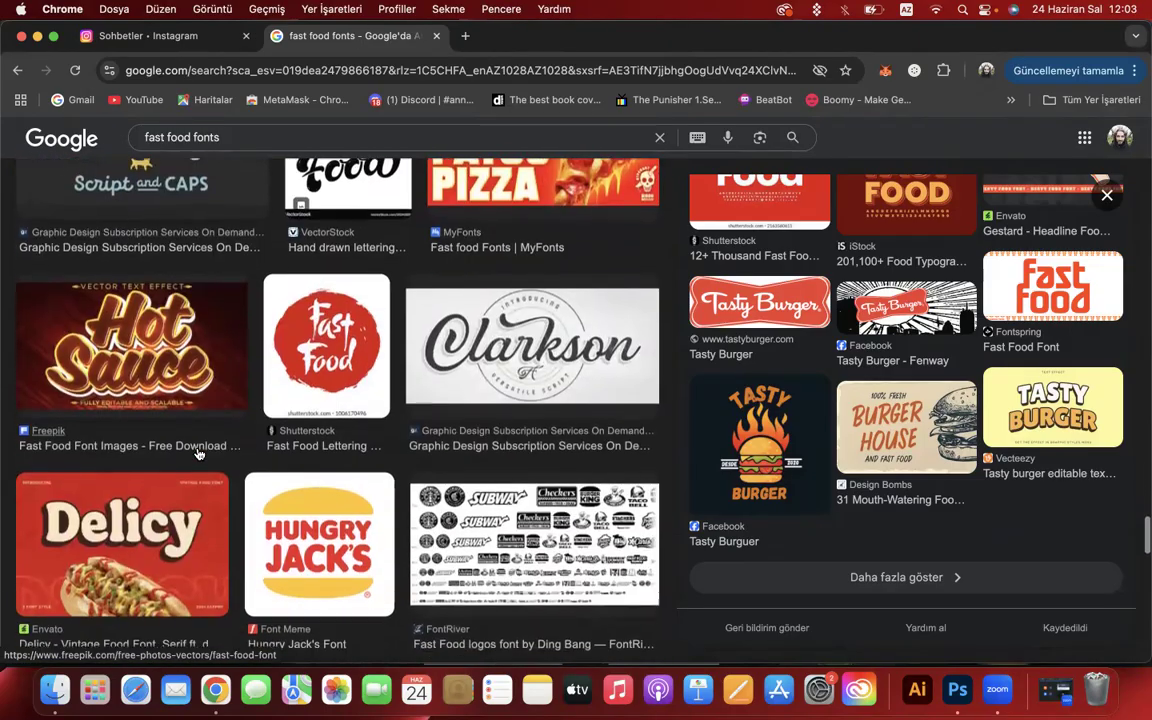
scroll(198, 455, down, 1)
scroll(198, 454, down, 2)
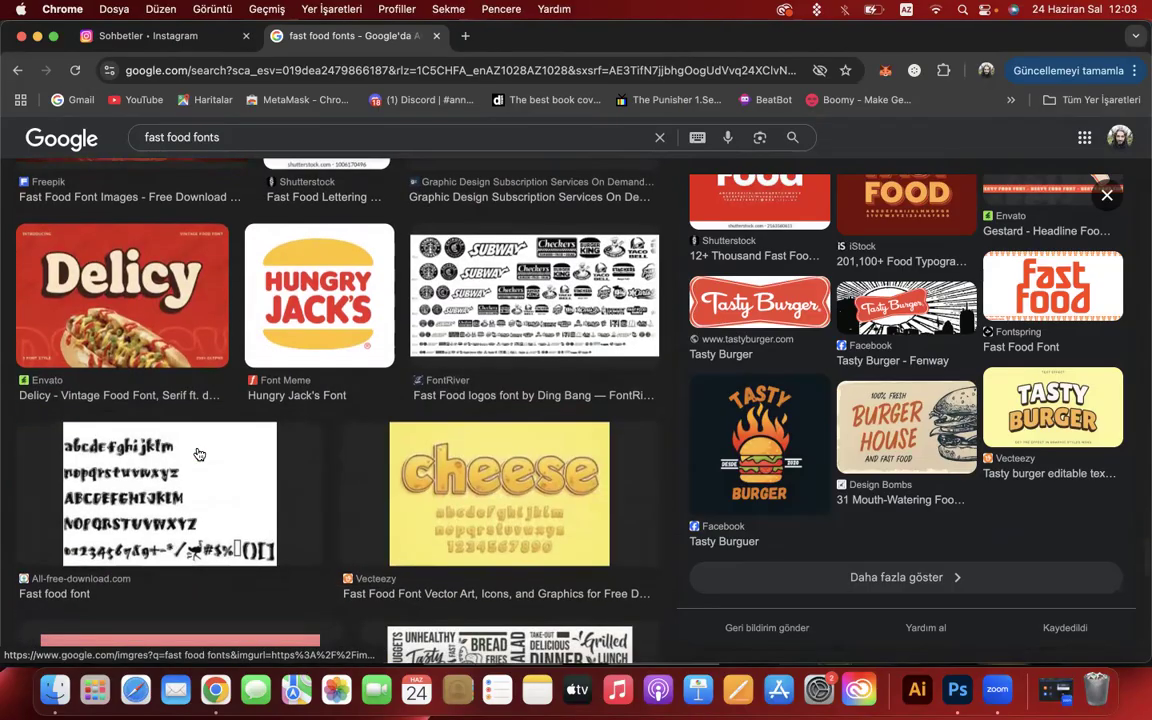
scroll(198, 455, down, 4)
scroll(198, 454, up, 15)
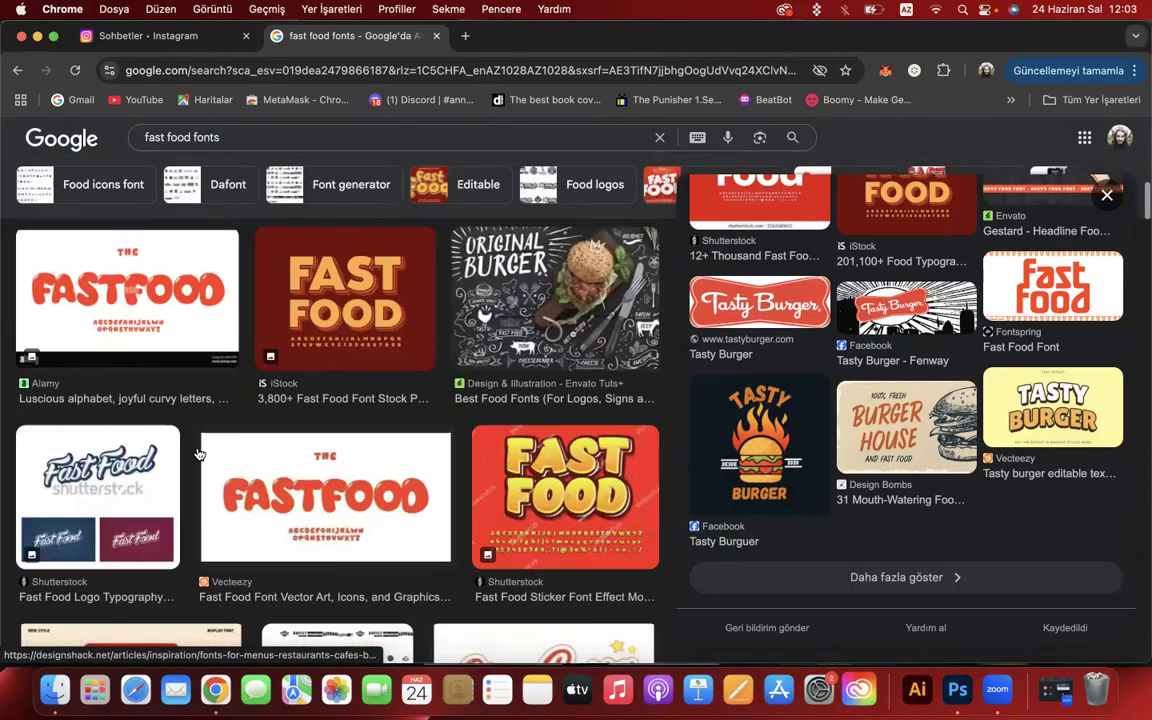
Switch to Photoshop and open the settings for a new document.
click(957, 690)
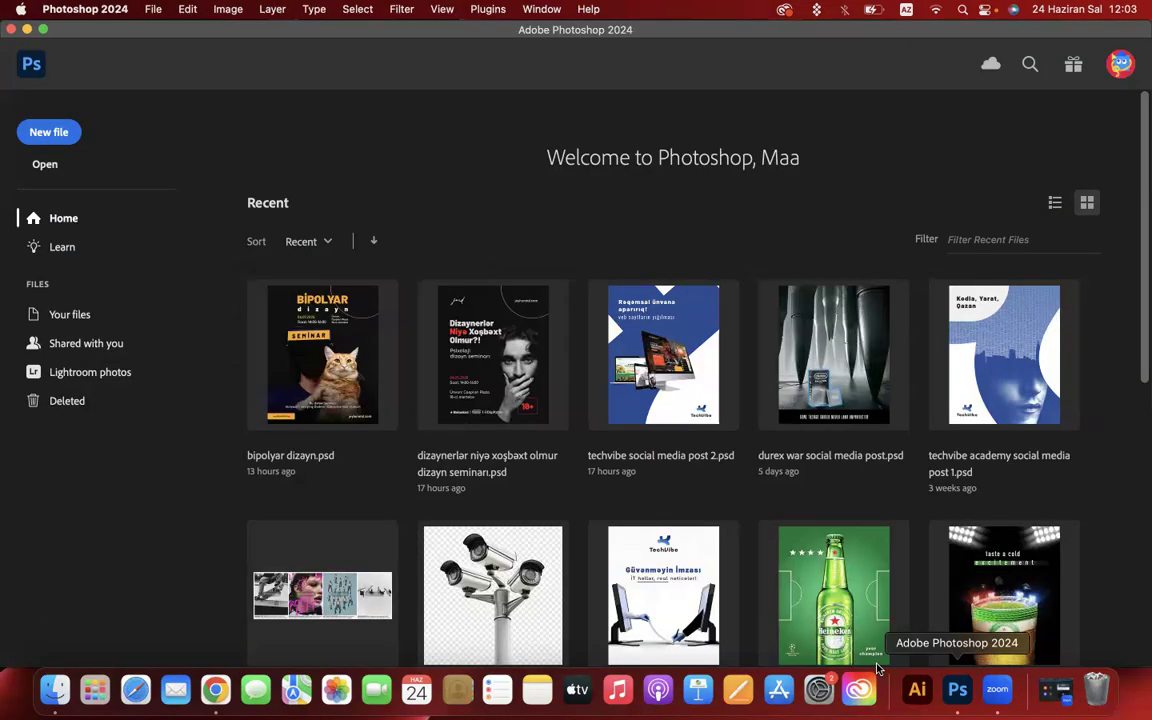
click(70, 131)
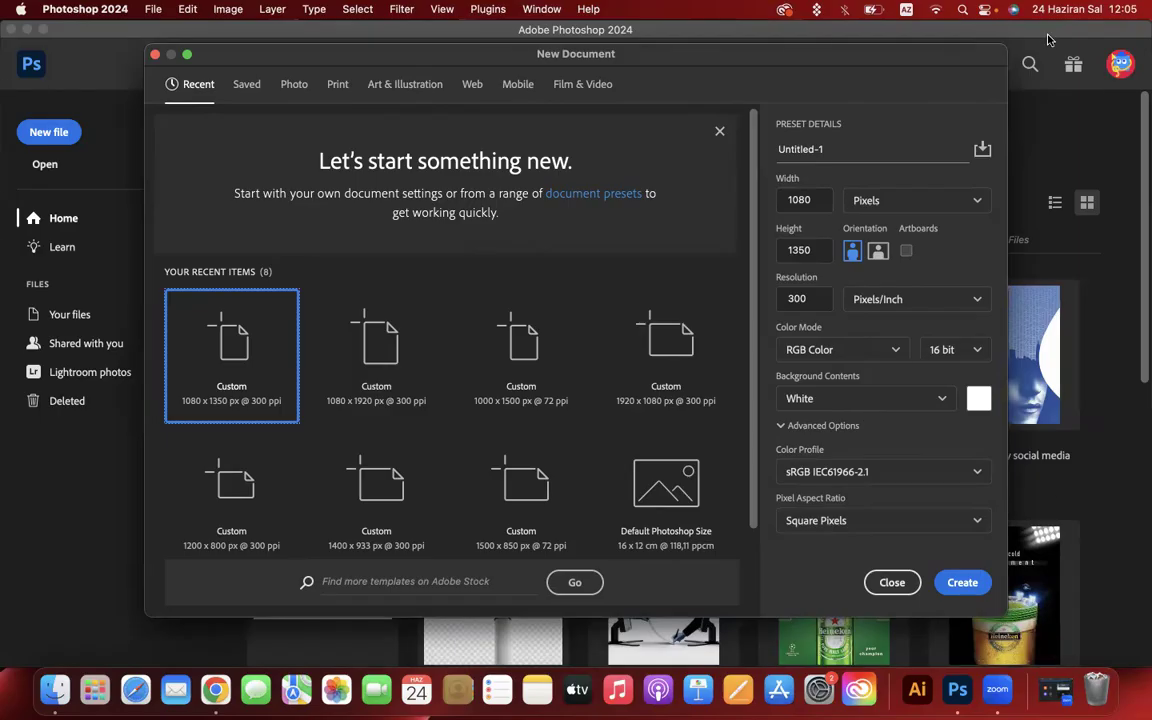
click(1127, 38)
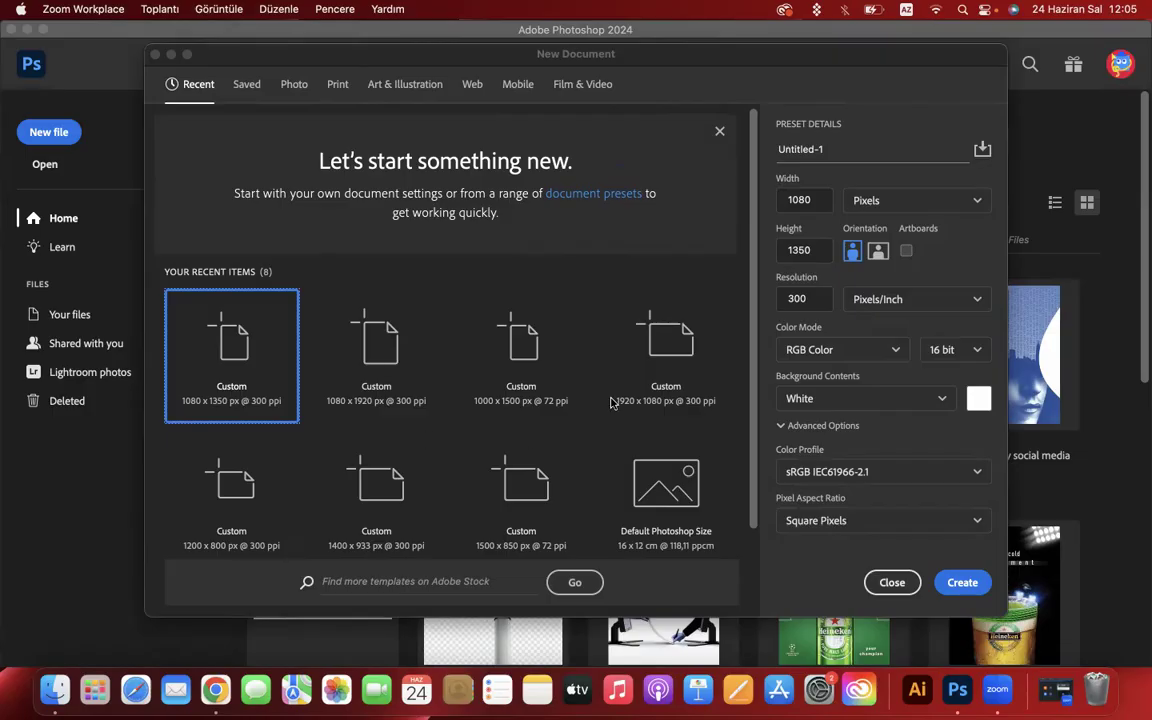
Compare the blank document presets for Photo, Print and Art & Illustration, including the Landscape 3 x 2 and 6 x 4 photo sizes.
click(292, 92)
click(292, 90)
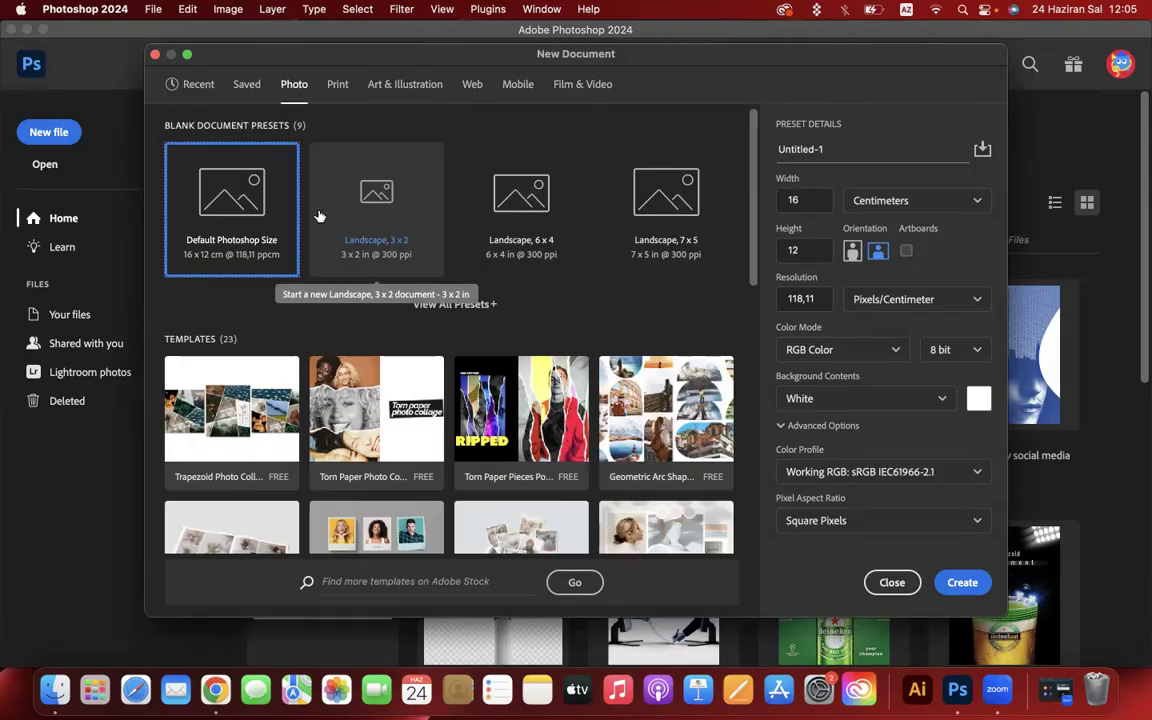
click(375, 195)
click(543, 216)
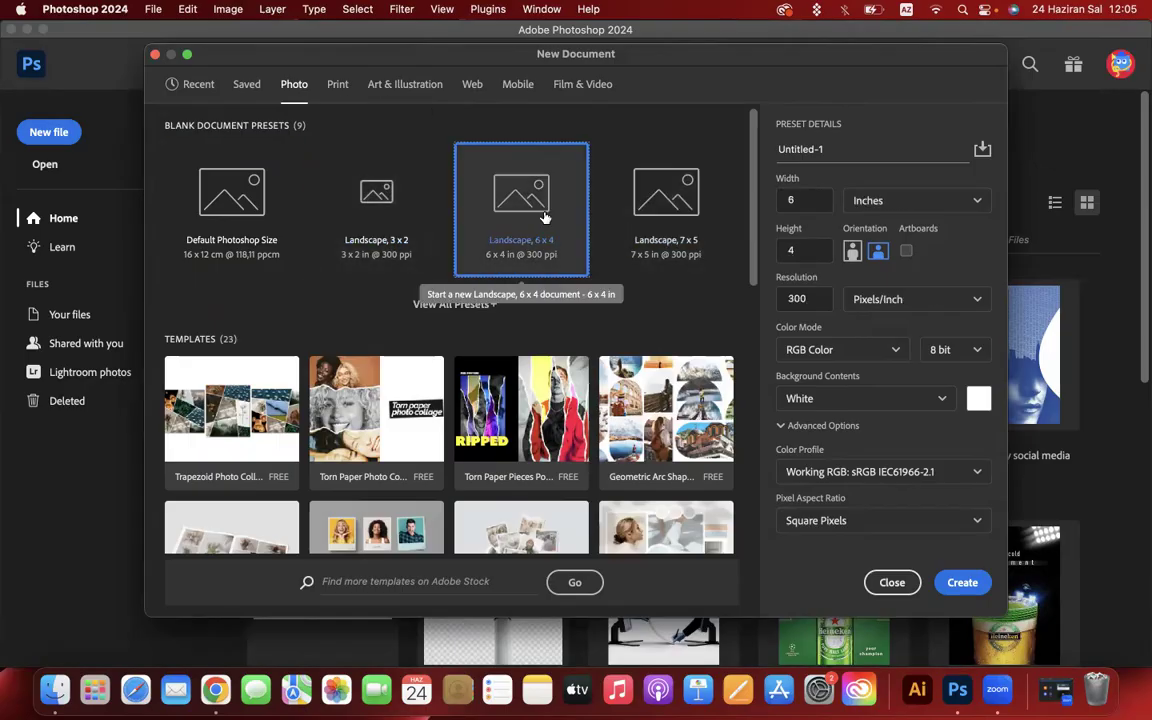
click(337, 86)
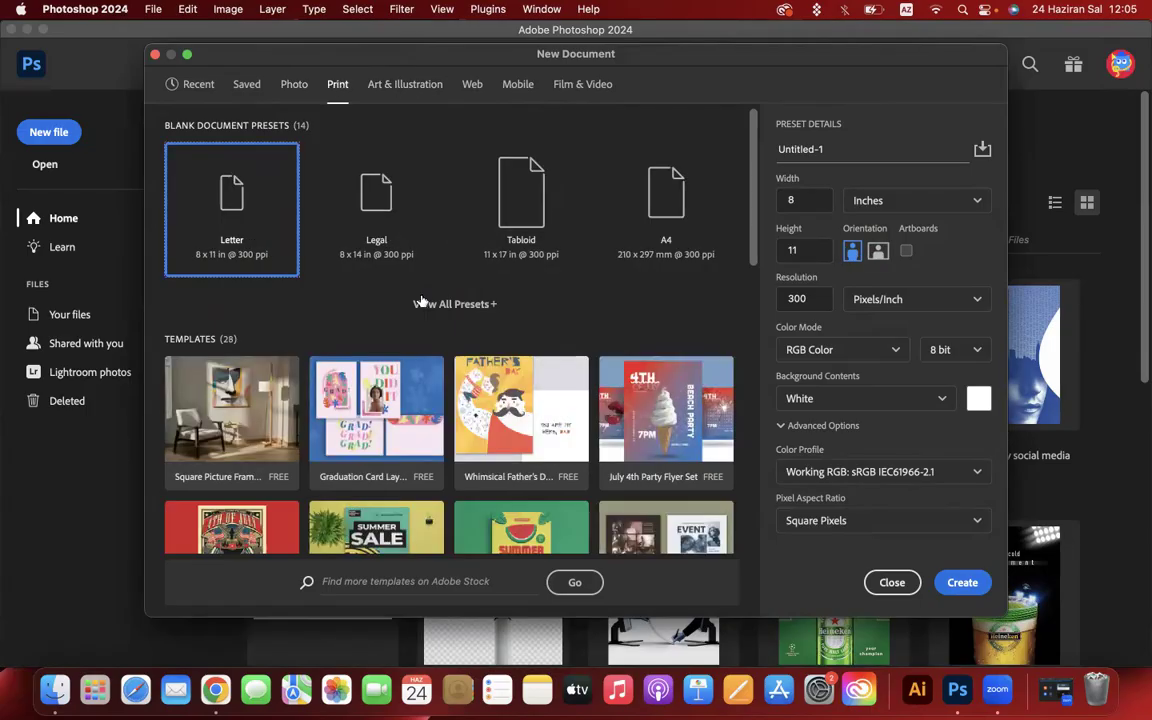
click(388, 84)
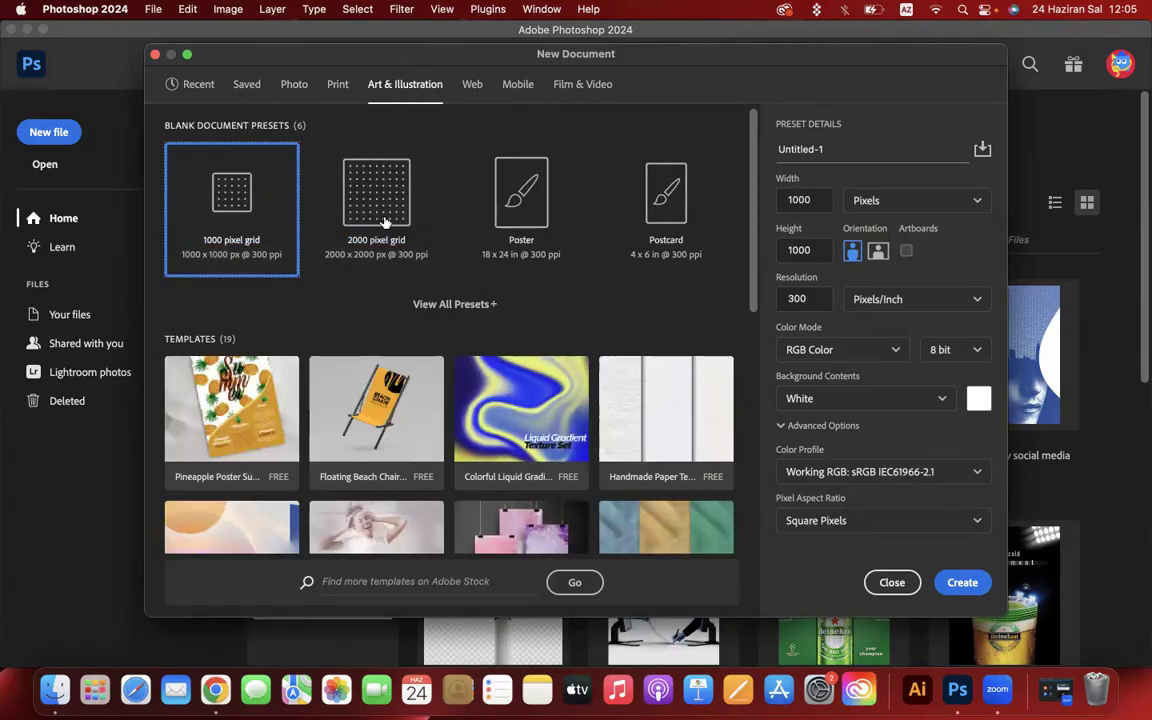
Start from the Web Most Common preset and set the document size to 1080 by 1080 pixels in portrait orientation.
click(472, 84)
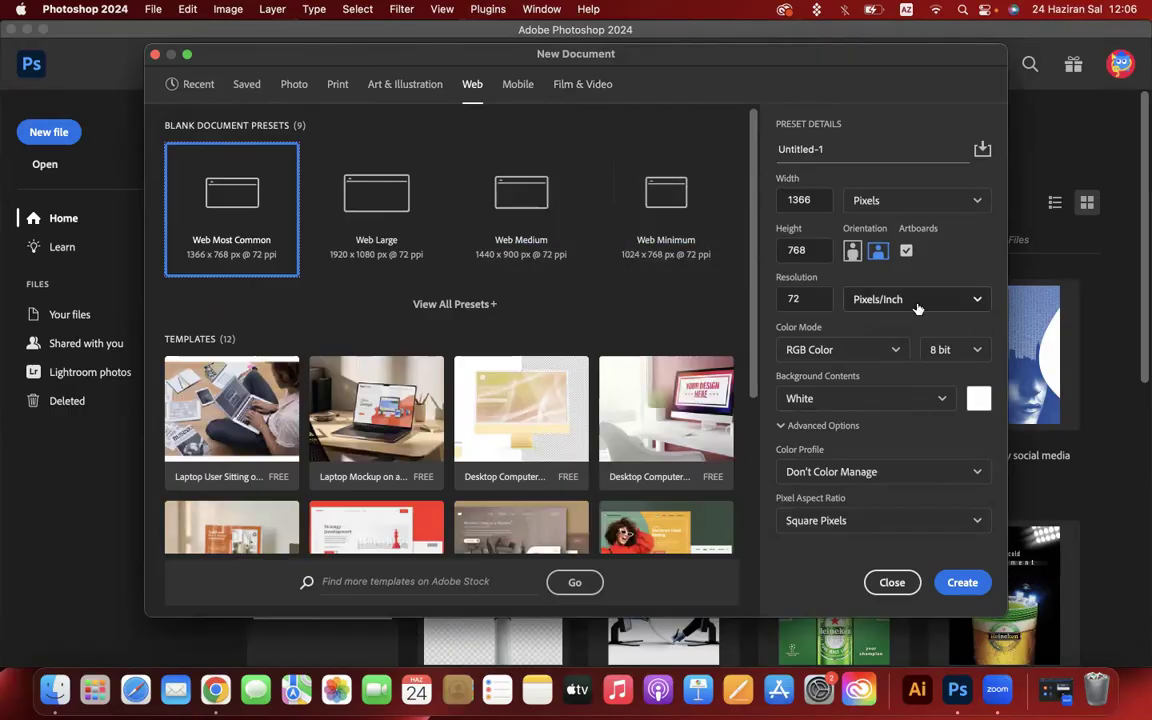
click(866, 199)
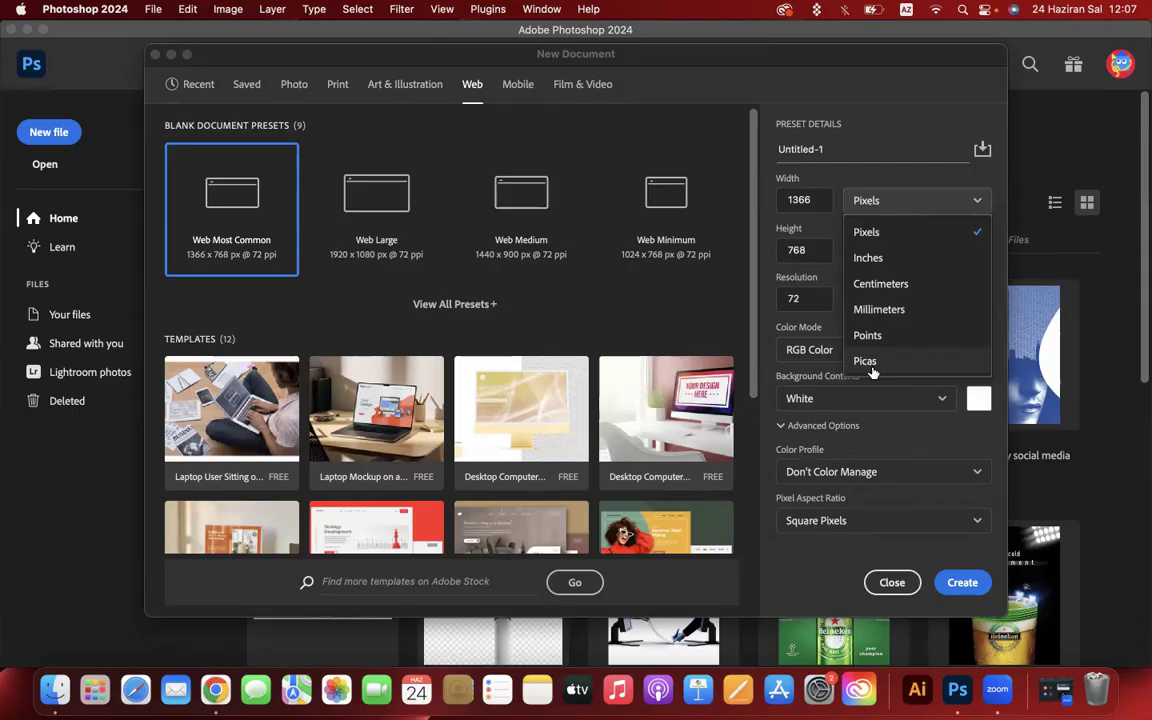
click(886, 233)
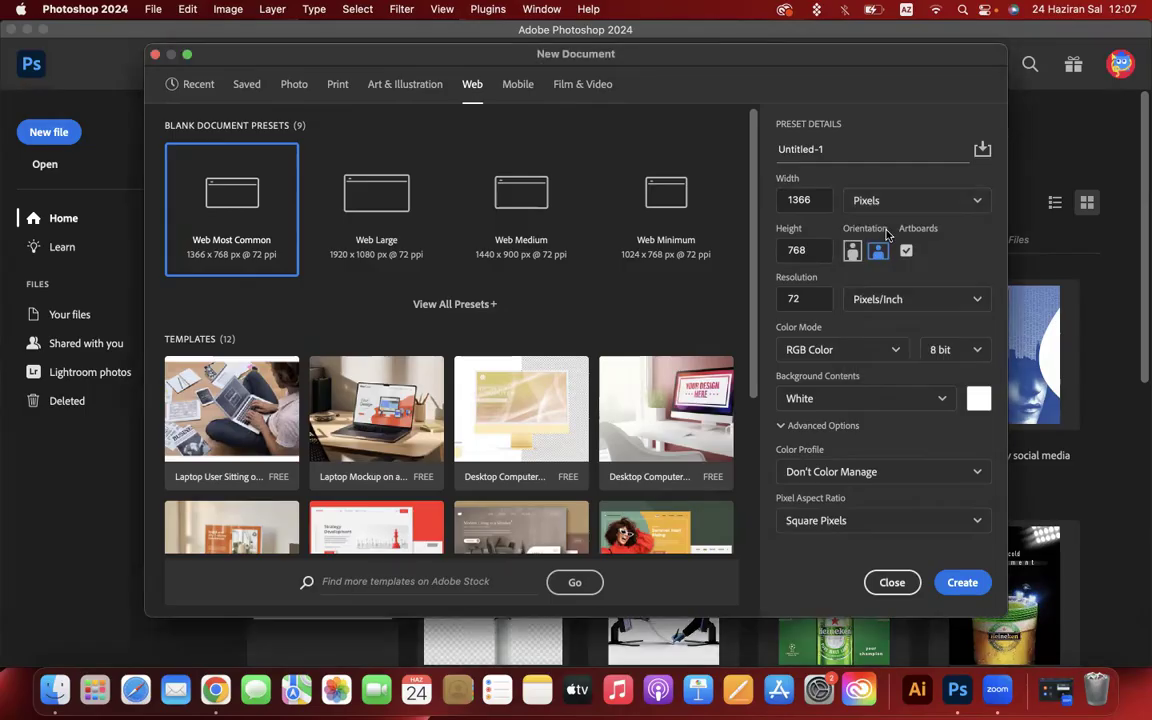
double_click(797, 200)
text(1080)
click(797, 255)
double_click(797, 255)
text(1080)
click(852, 254)
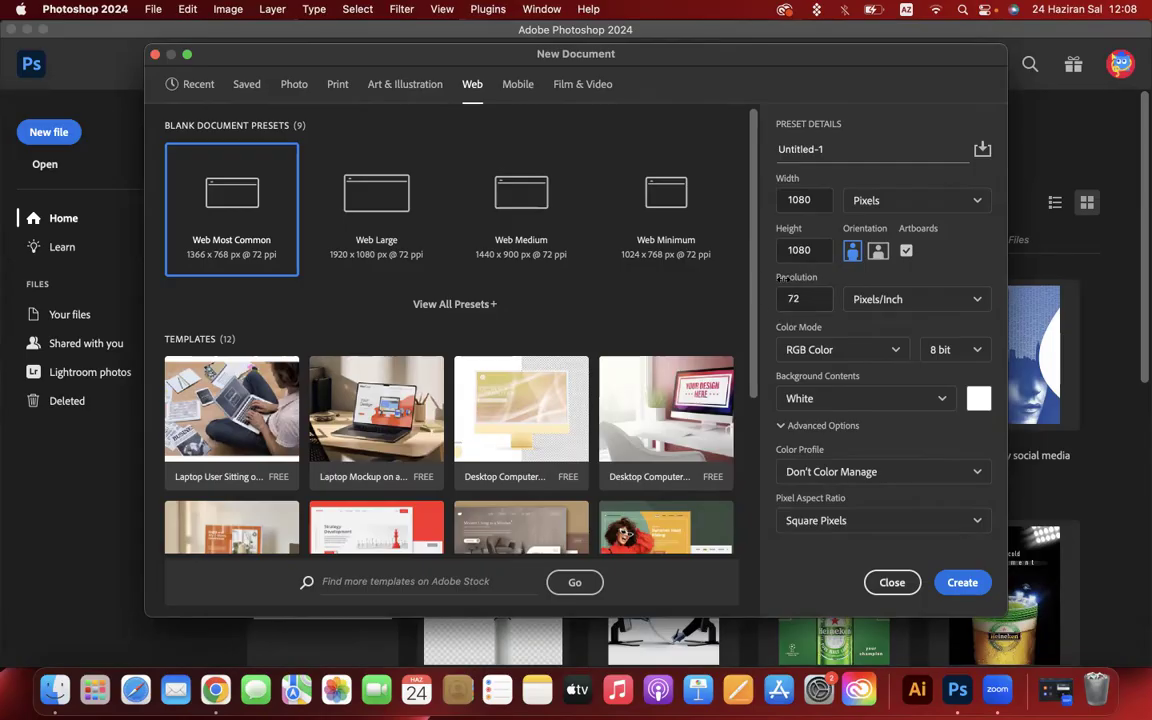
Set the new document's resolution to 300 Pixels/Inch, checking the available resolution units.
double_click(816, 298)
text(300)
click(900, 300)
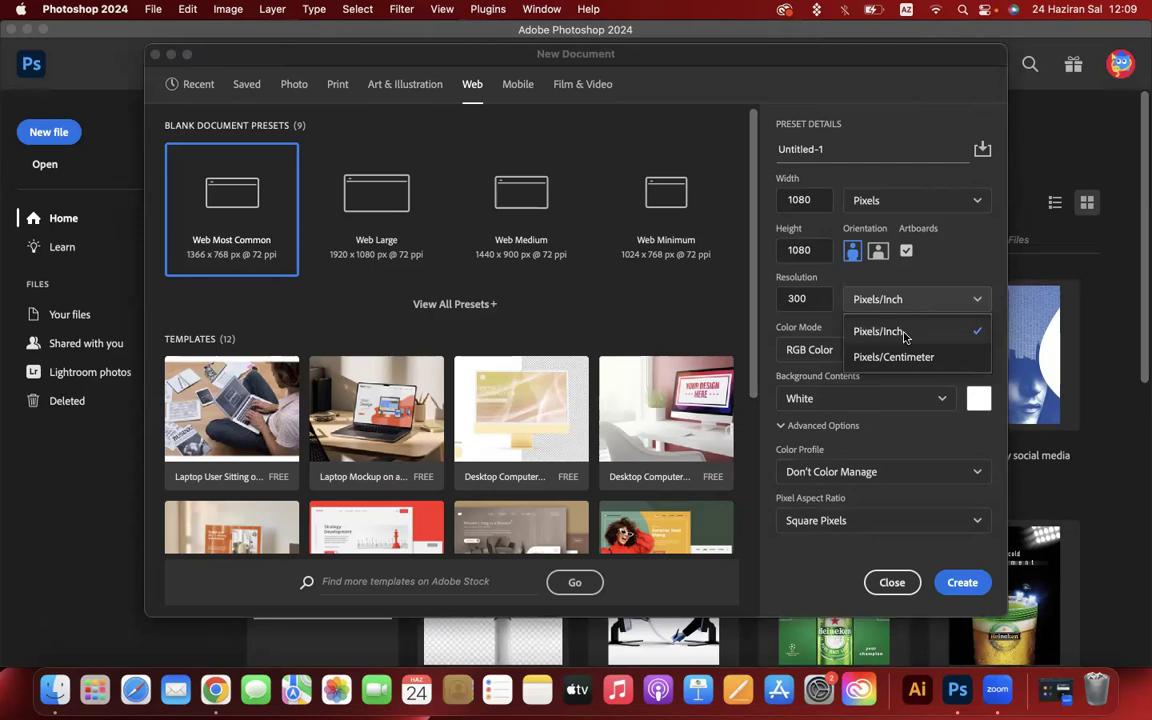
click(900, 330)
click(893, 299)
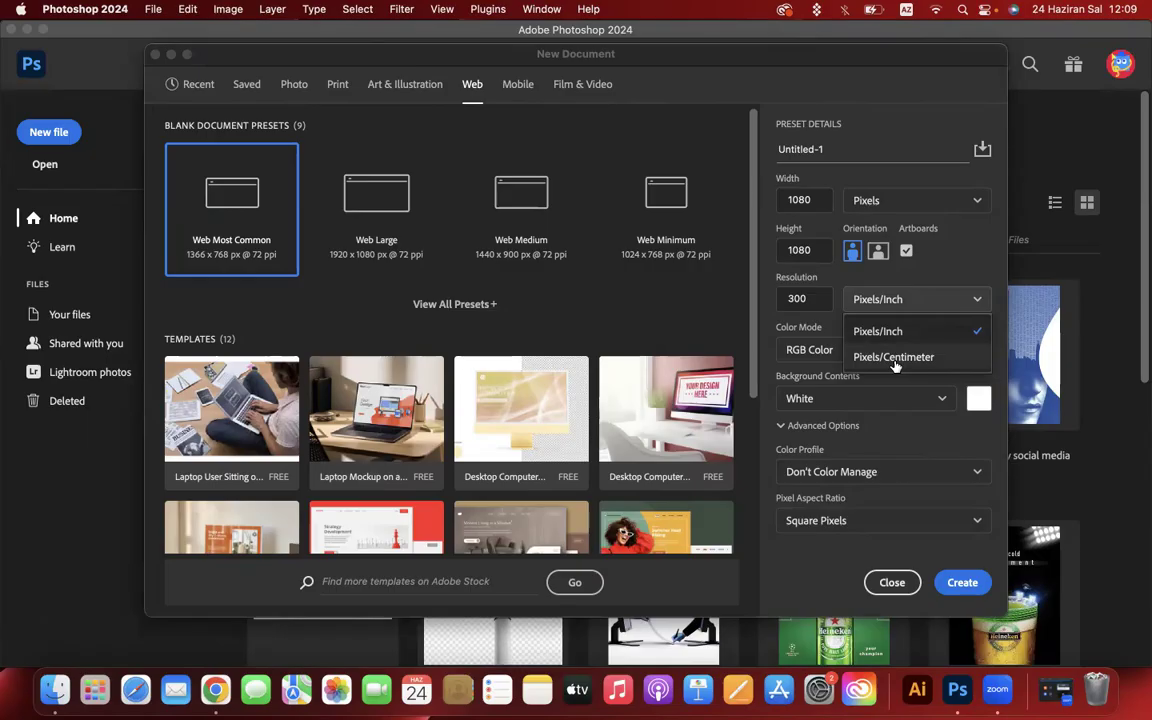
click(953, 260)
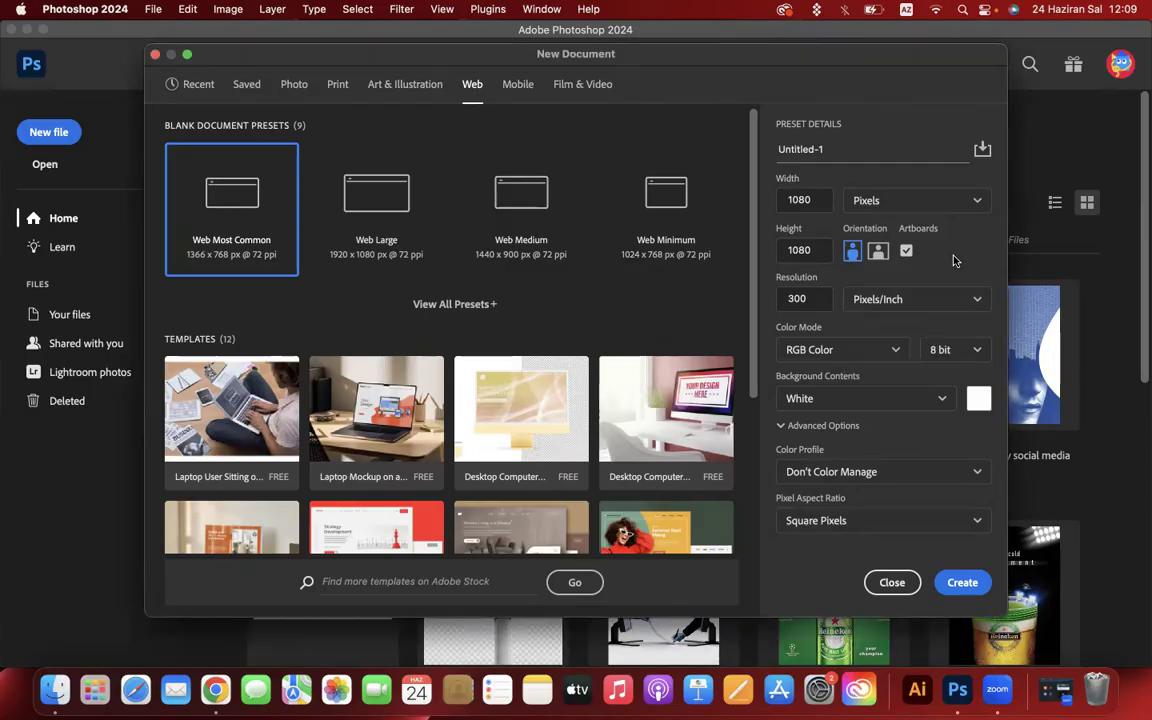
Keep the color mode at RGB Color and set the bit depth to 16 bit after trying 32 bit.
click(803, 352)
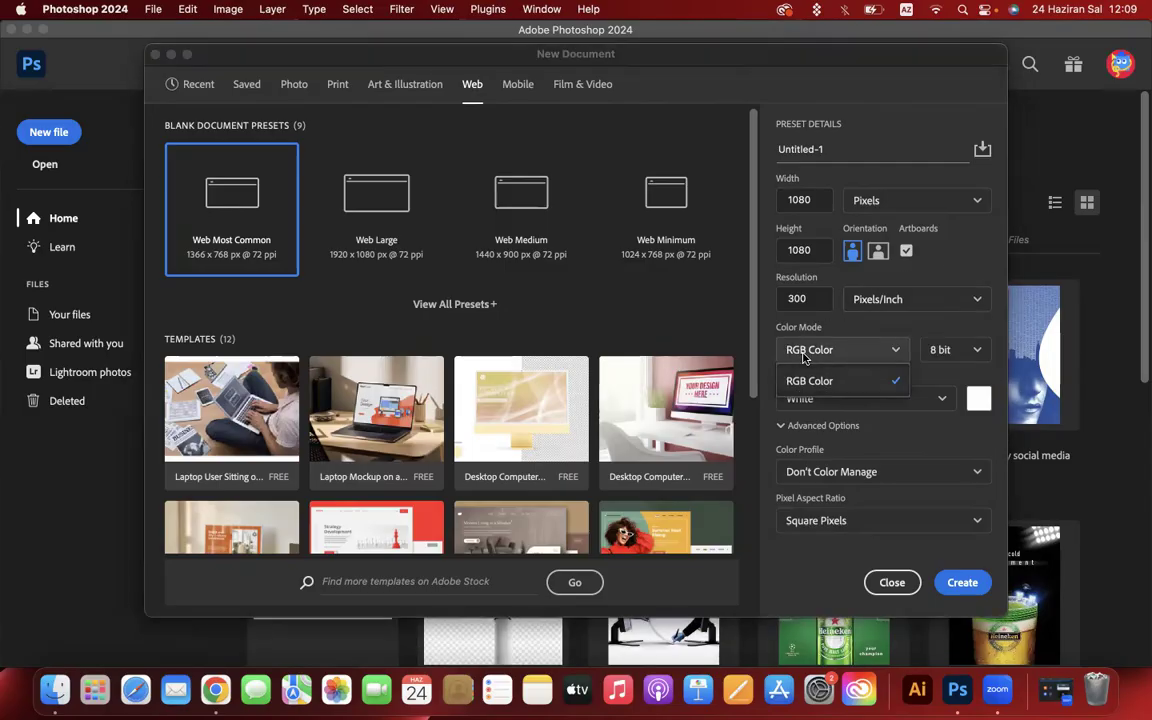
click(818, 378)
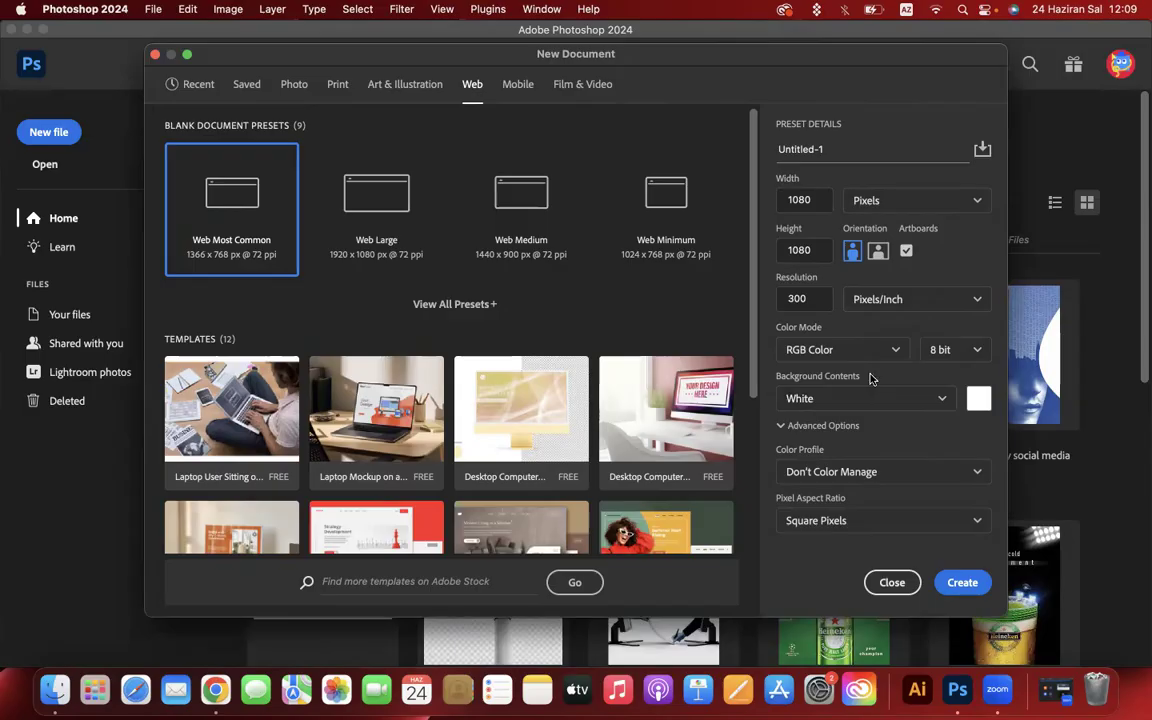
click(947, 354)
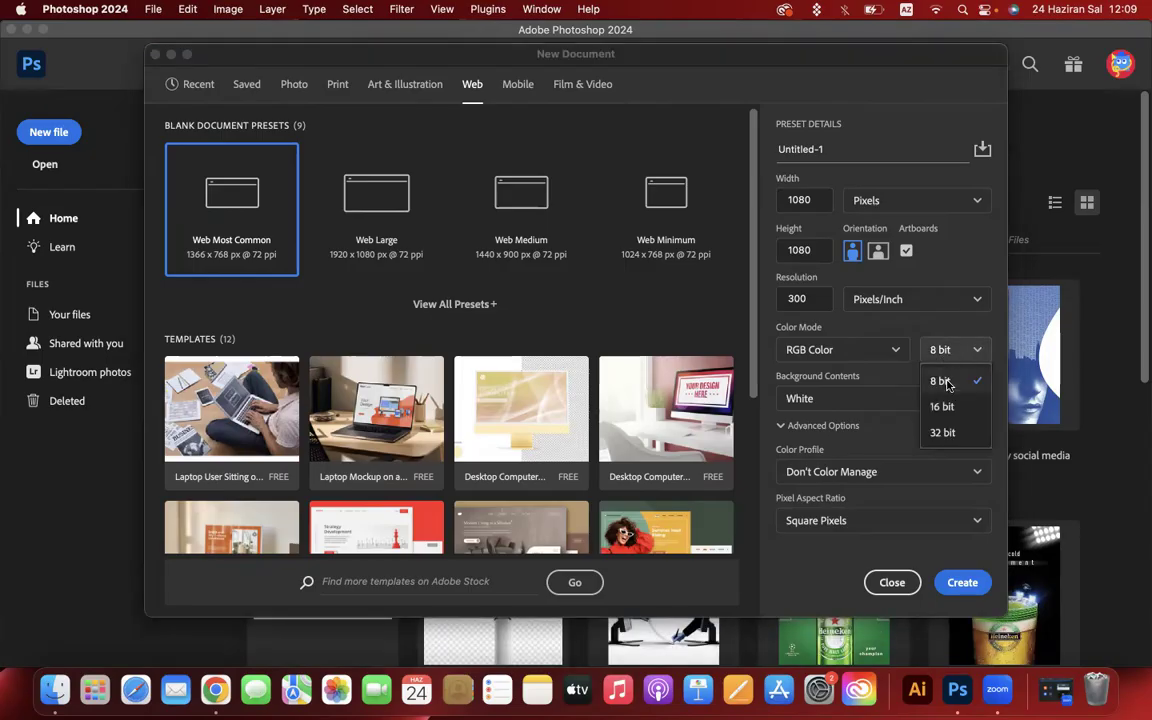
click(945, 430)
click(950, 348)
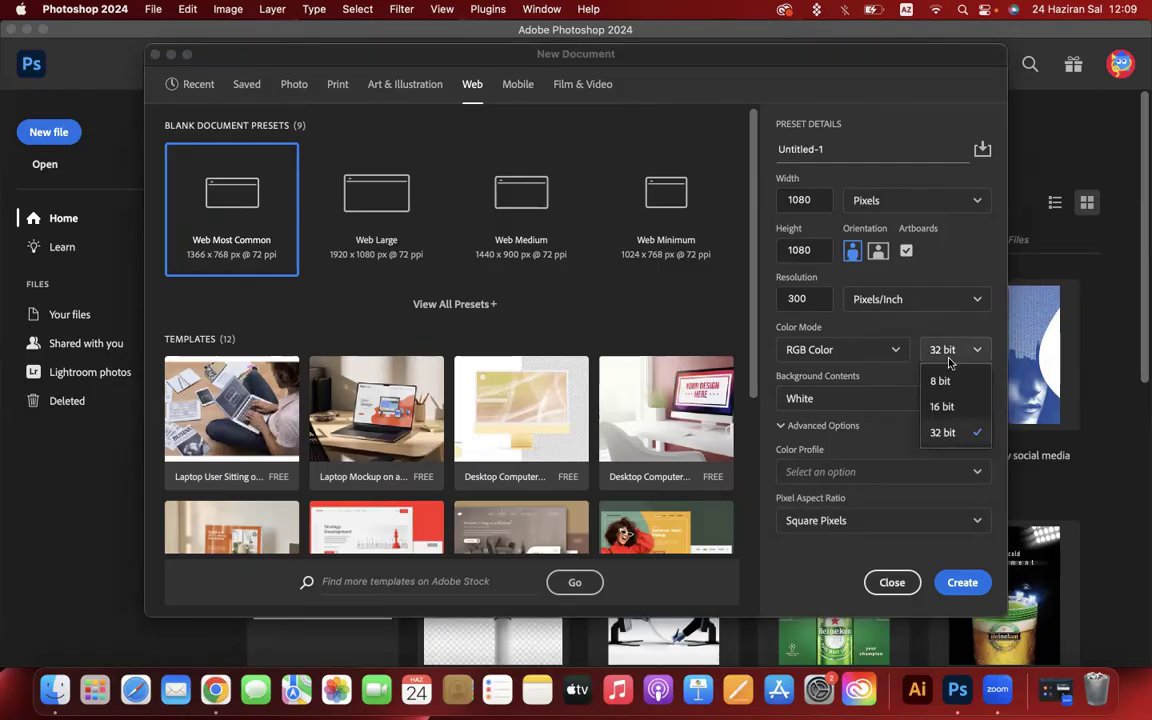
click(943, 404)
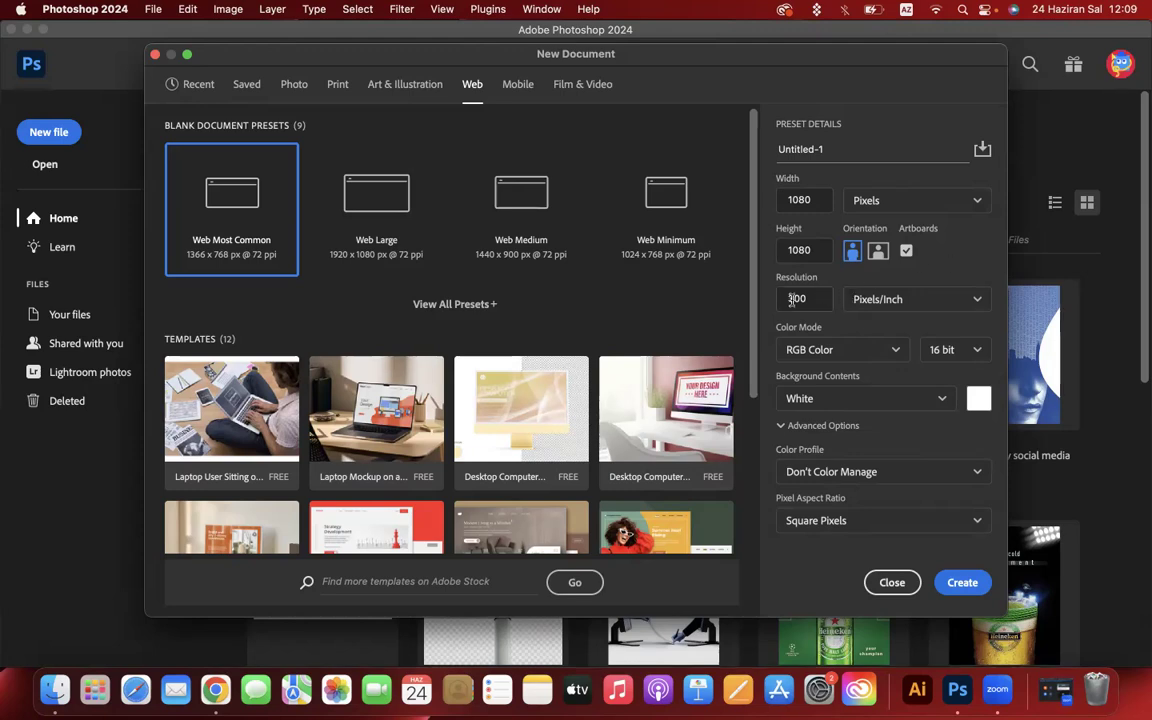
Try the Black and Background Color options for the background contents, and set a custom red background.
click(847, 404)
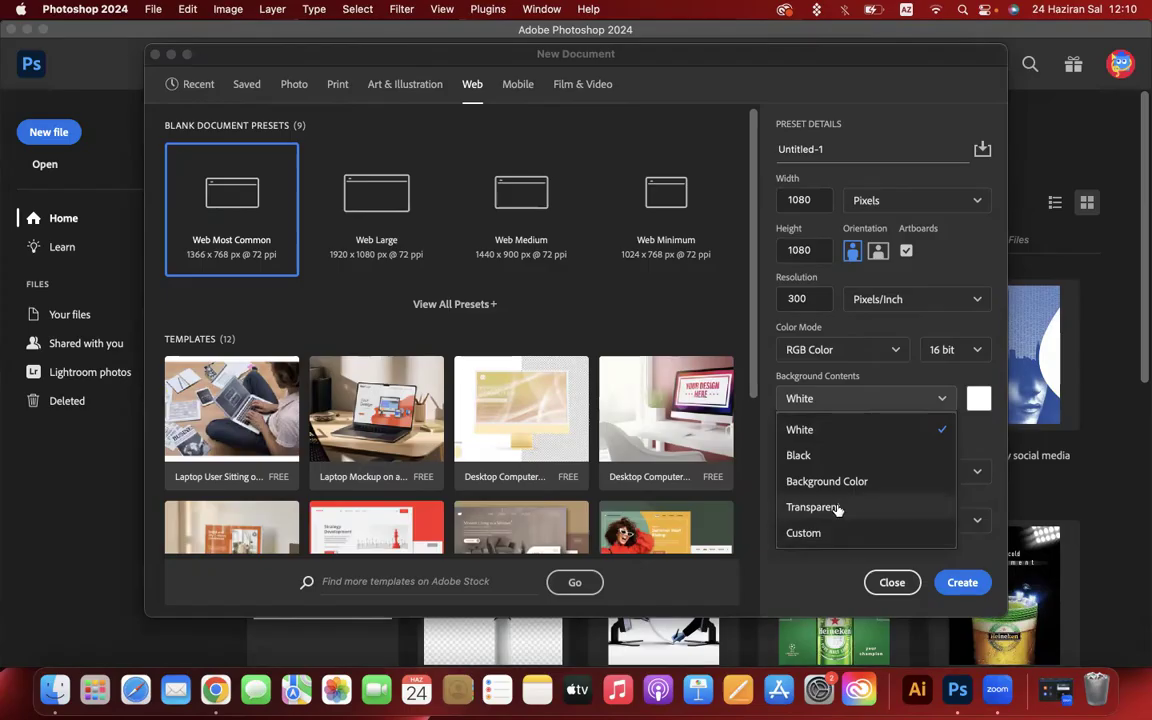
click(799, 456)
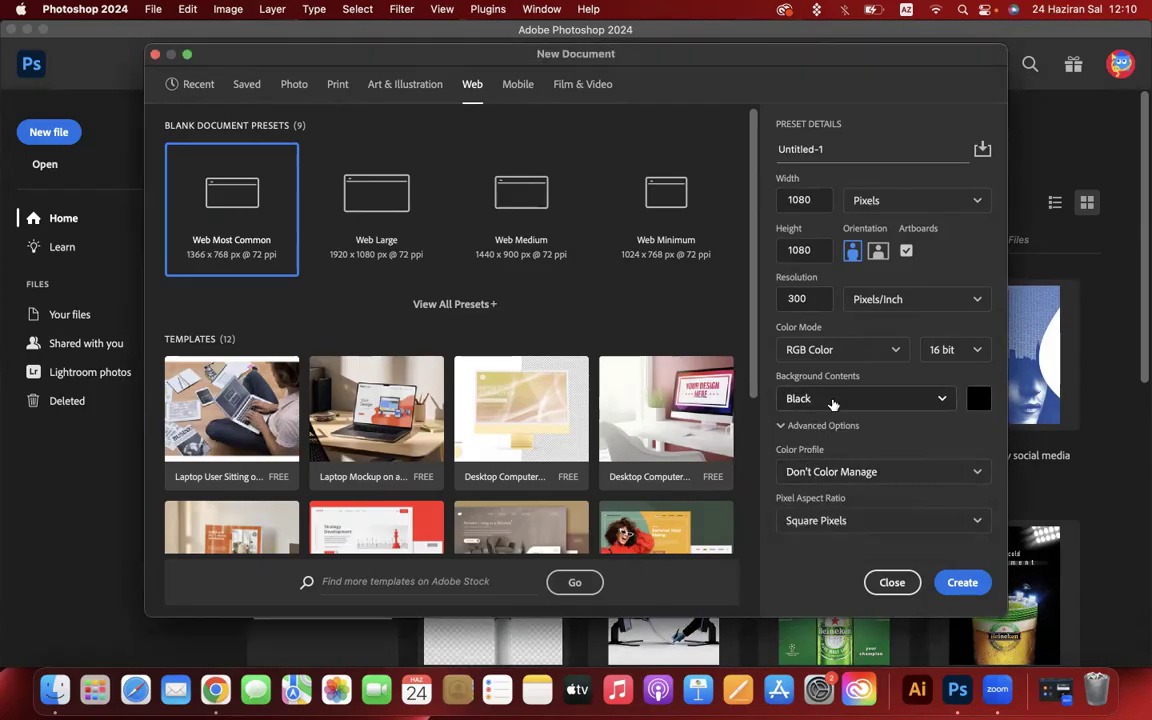
click(830, 401)
click(830, 481)
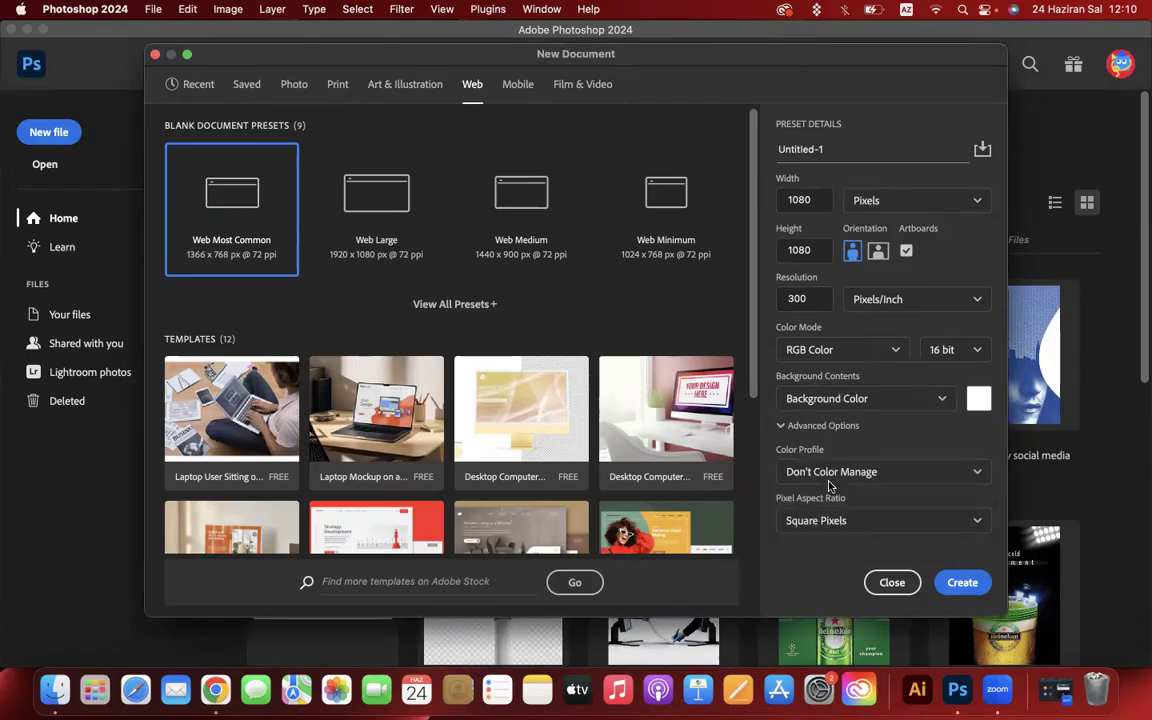
click(977, 404)
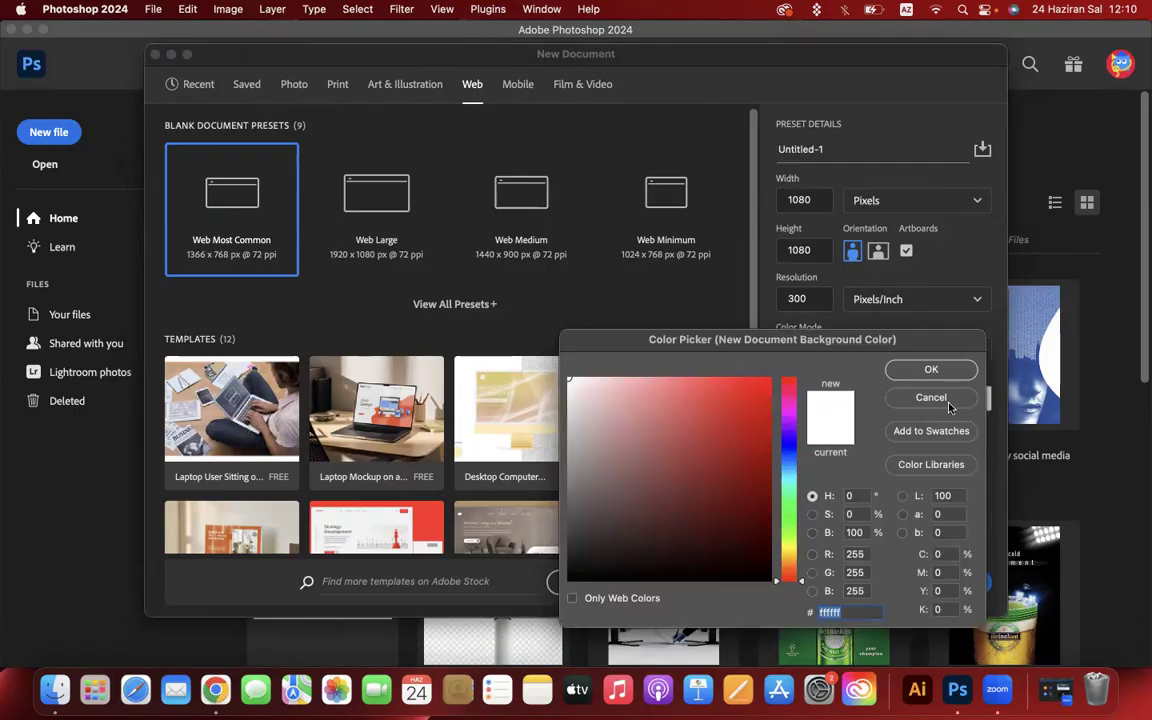
click(748, 372)
click(890, 368)
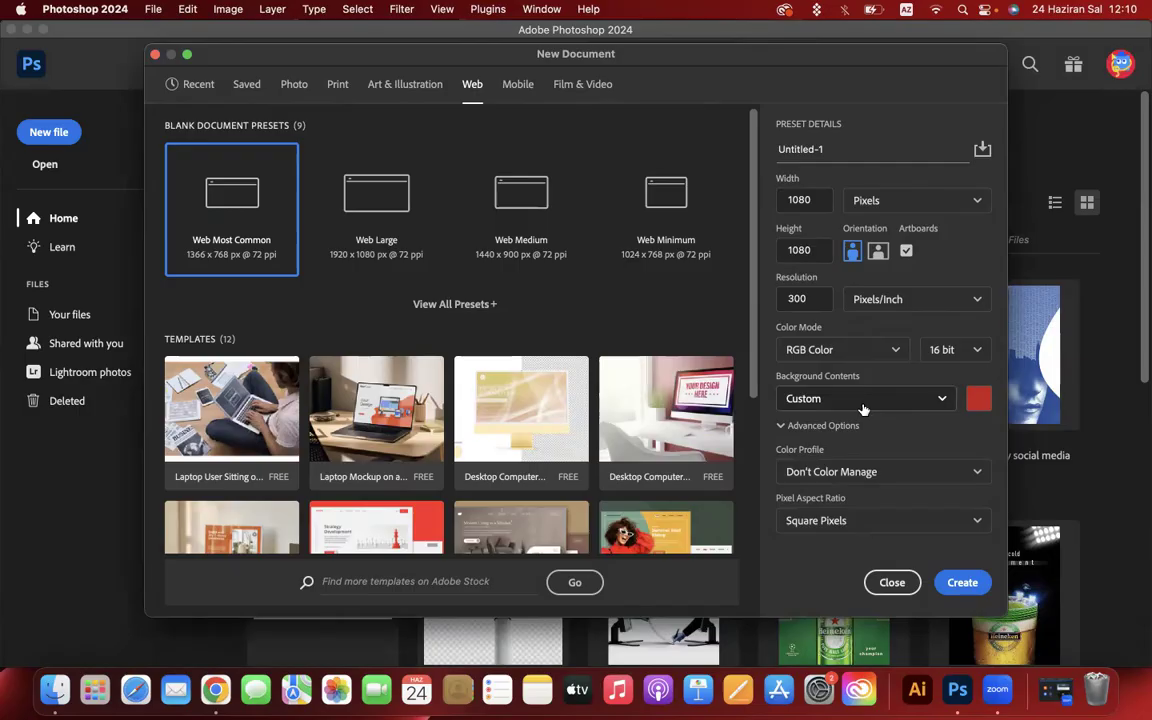
Set the color profile to Adobe RGB (1998) and look through the full list of other available profiles.
click(853, 482)
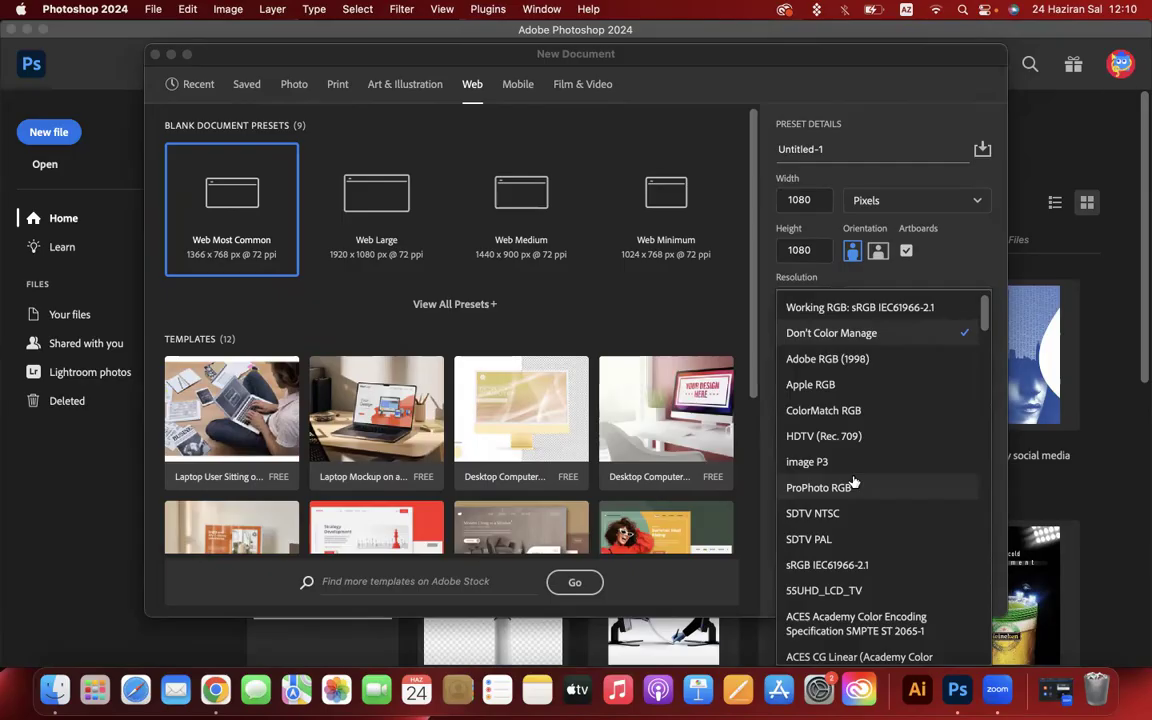
click(838, 360)
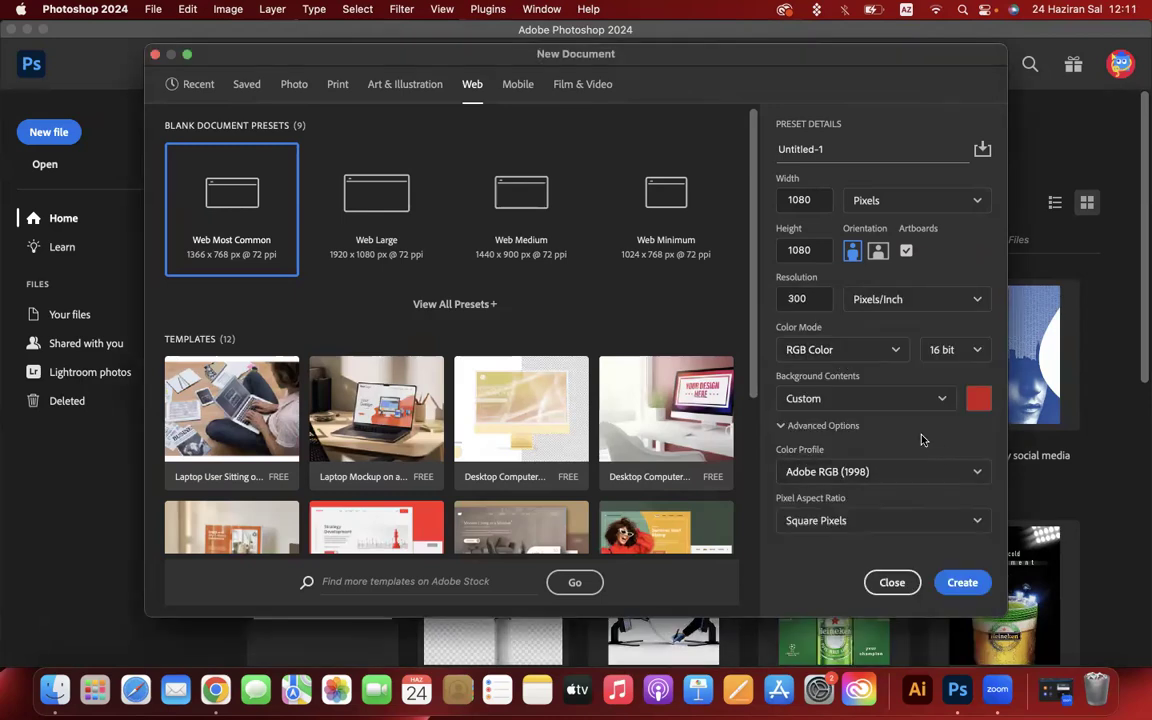
click(845, 474)
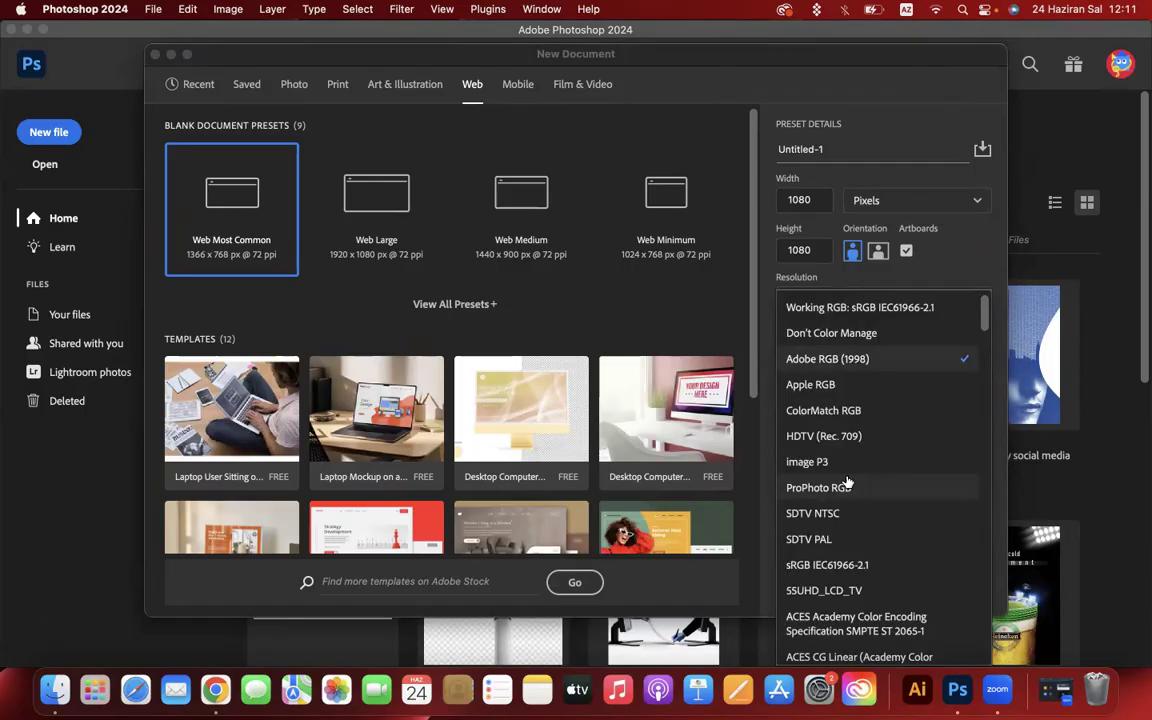
scroll(840, 630, down, 20)
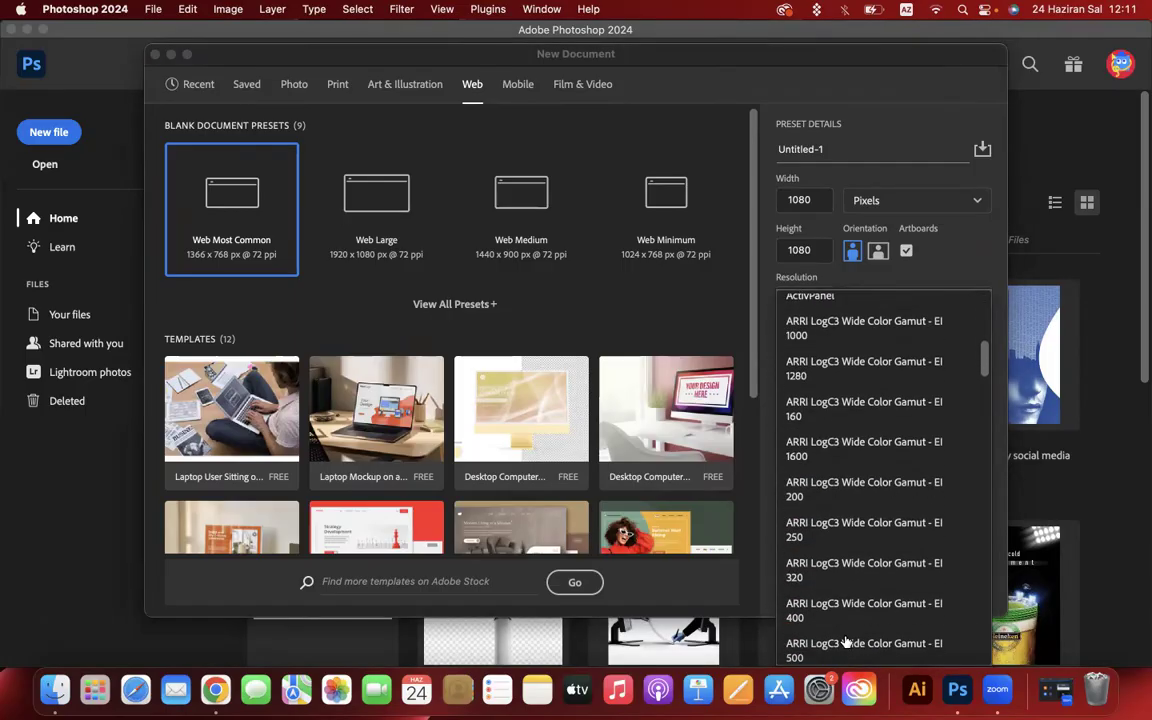
scroll(846, 643, down, 5)
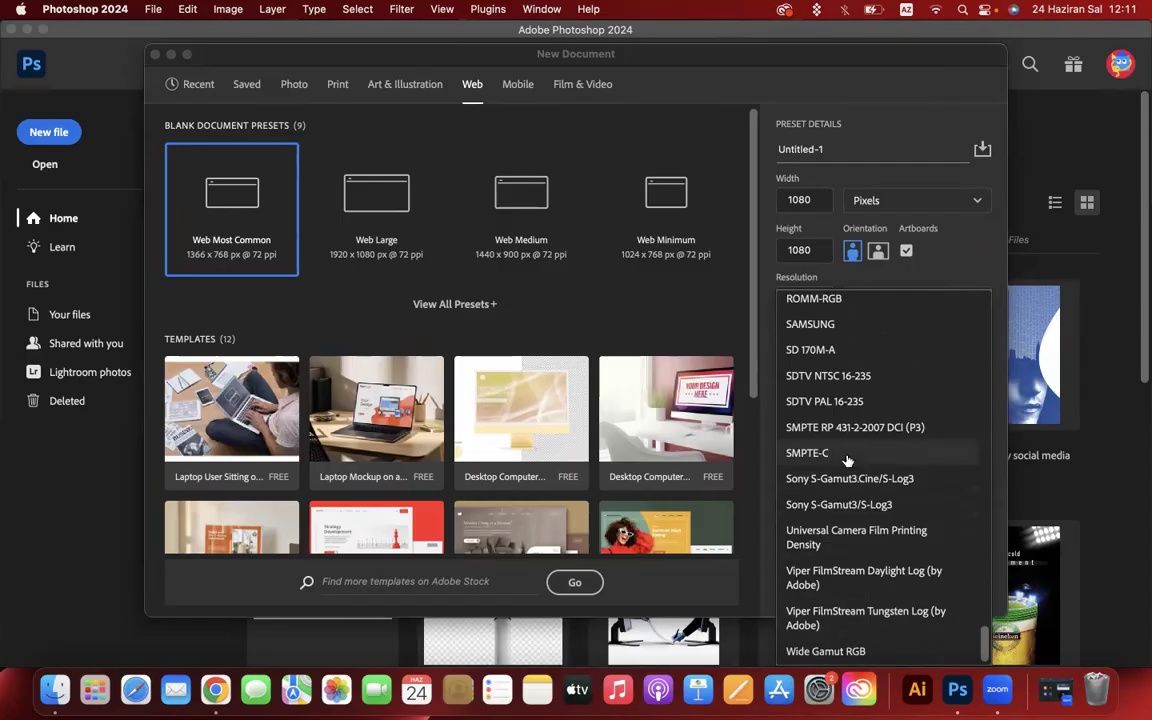
scroll(851, 462, up, 10)
scroll(848, 462, up, 10)
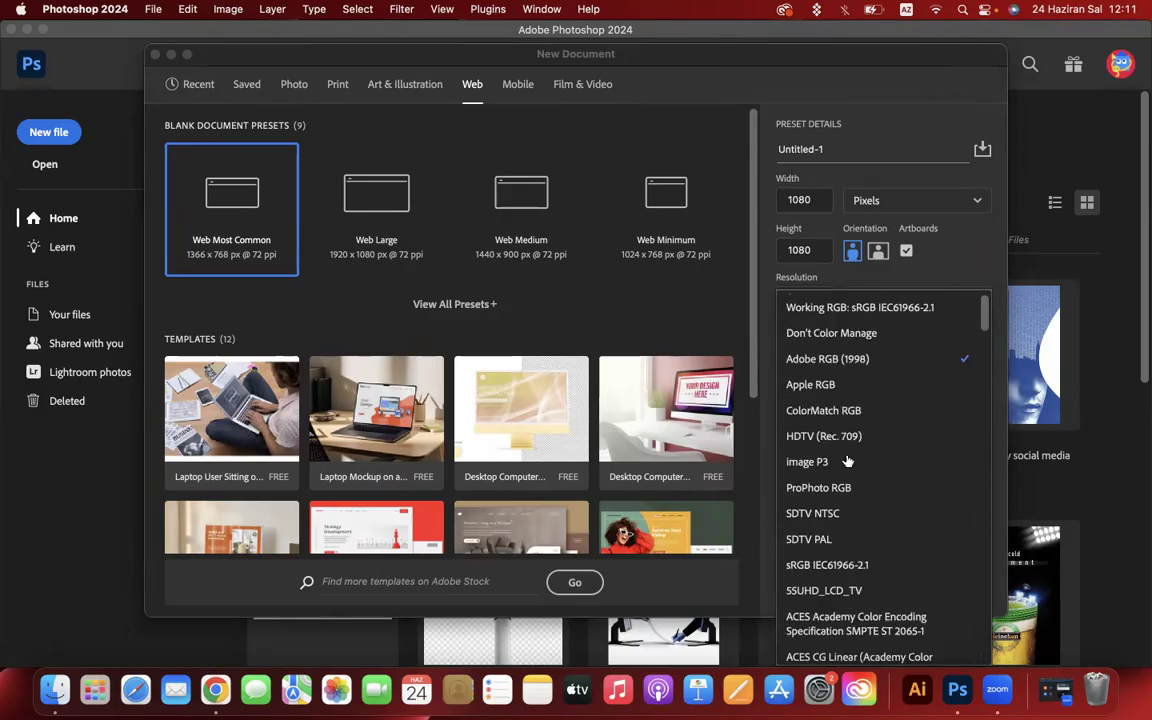
click(967, 267)
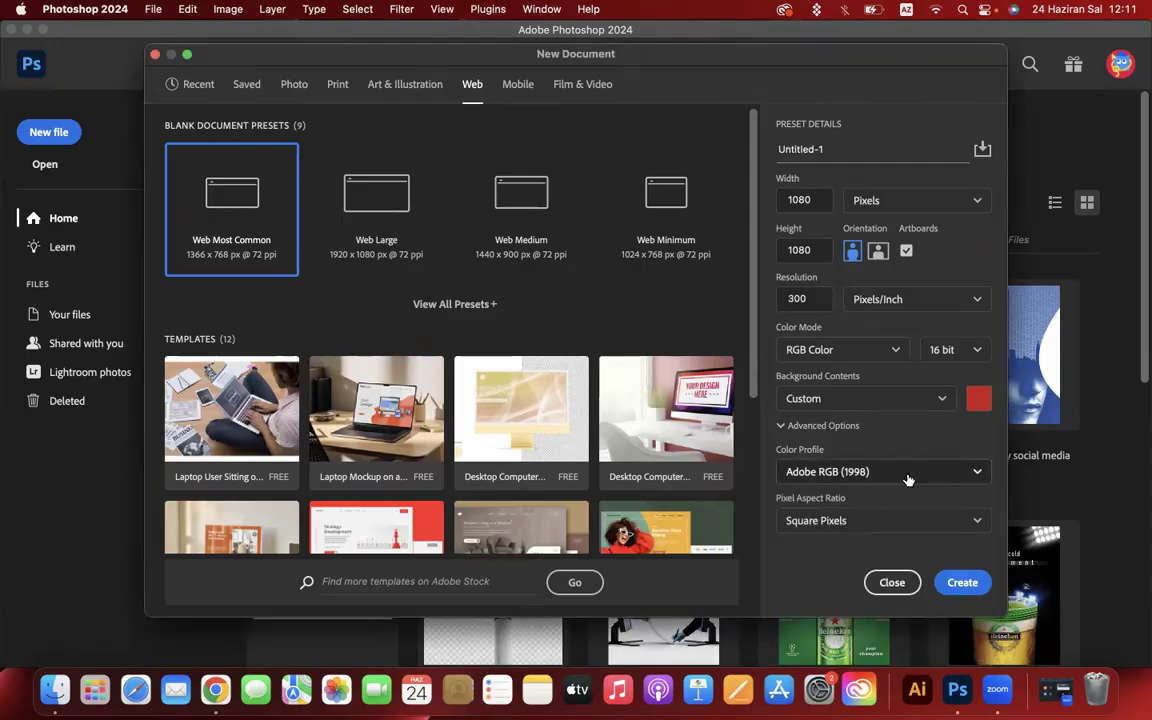
Keep the pixel aspect ratio at Square Pixels, create the document, and deselect its layer.
click(833, 532)
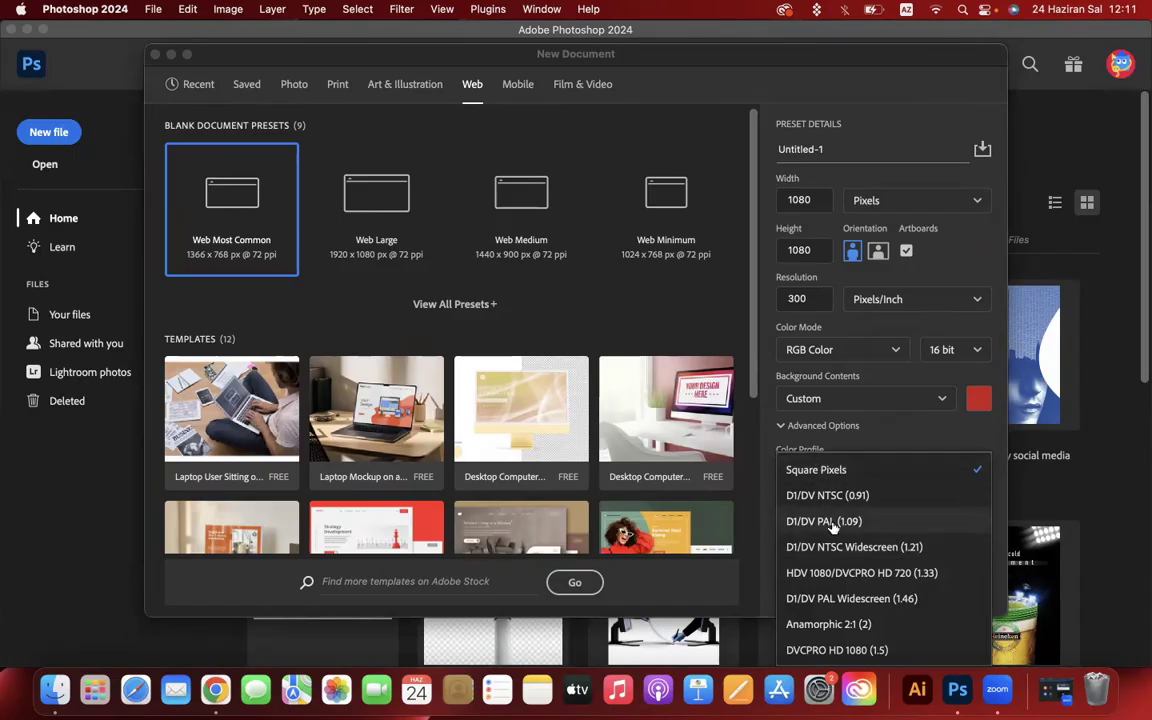
click(893, 470)
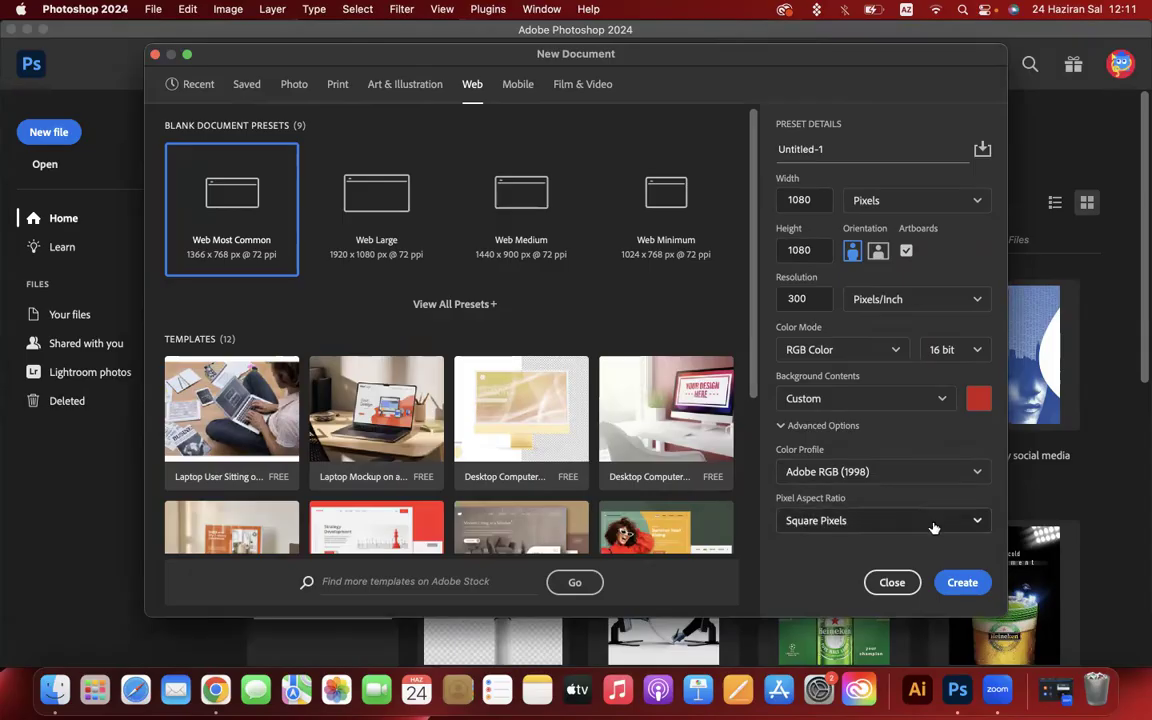
click(962, 583)
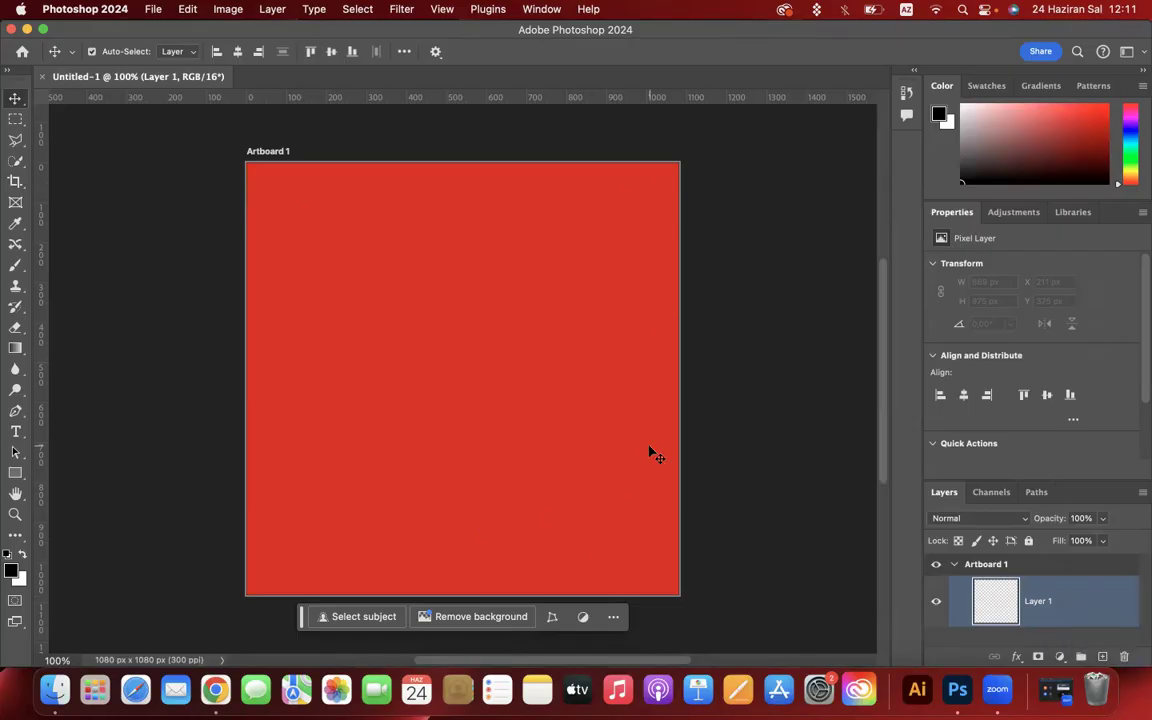
click(740, 435)
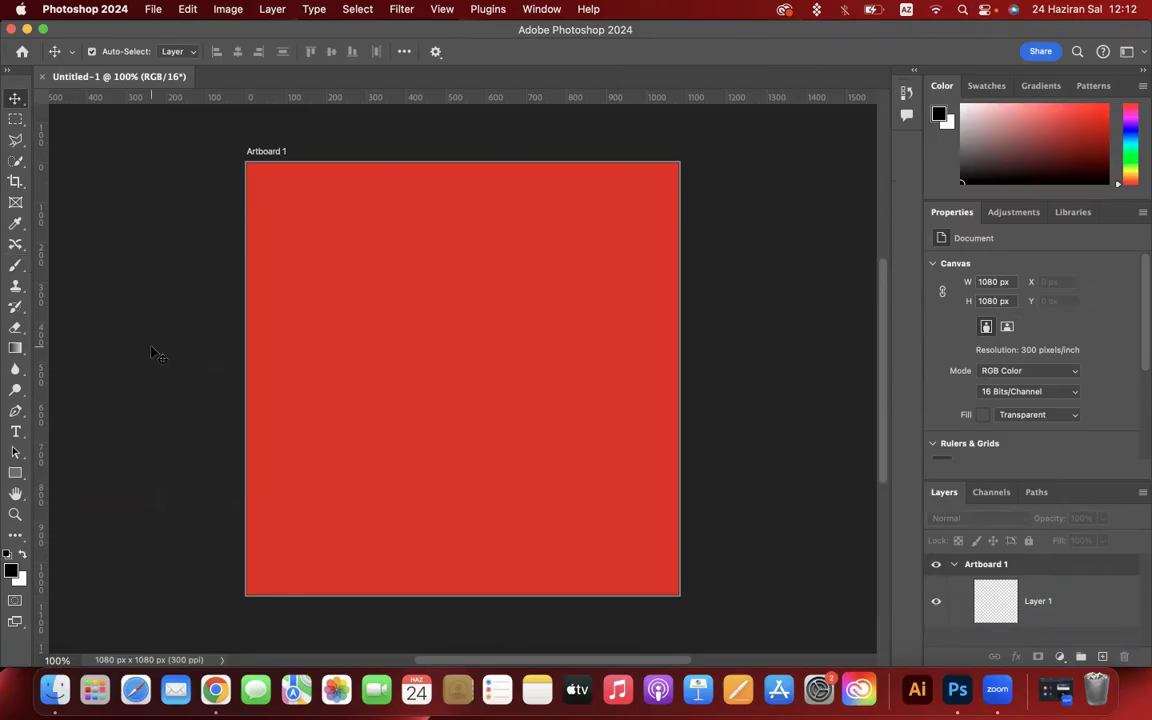
Examine which tools are grouped with the Polygonal Lasso tool and with the Quick Selection tool.
click(17, 140)
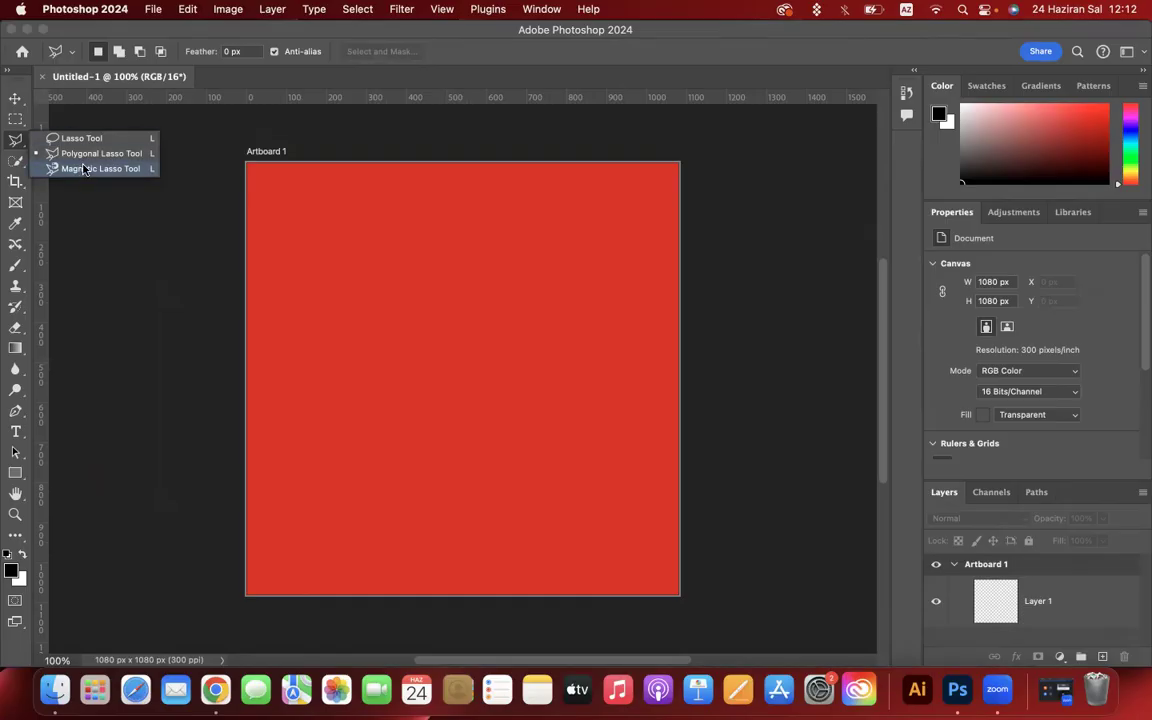
click(18, 162)
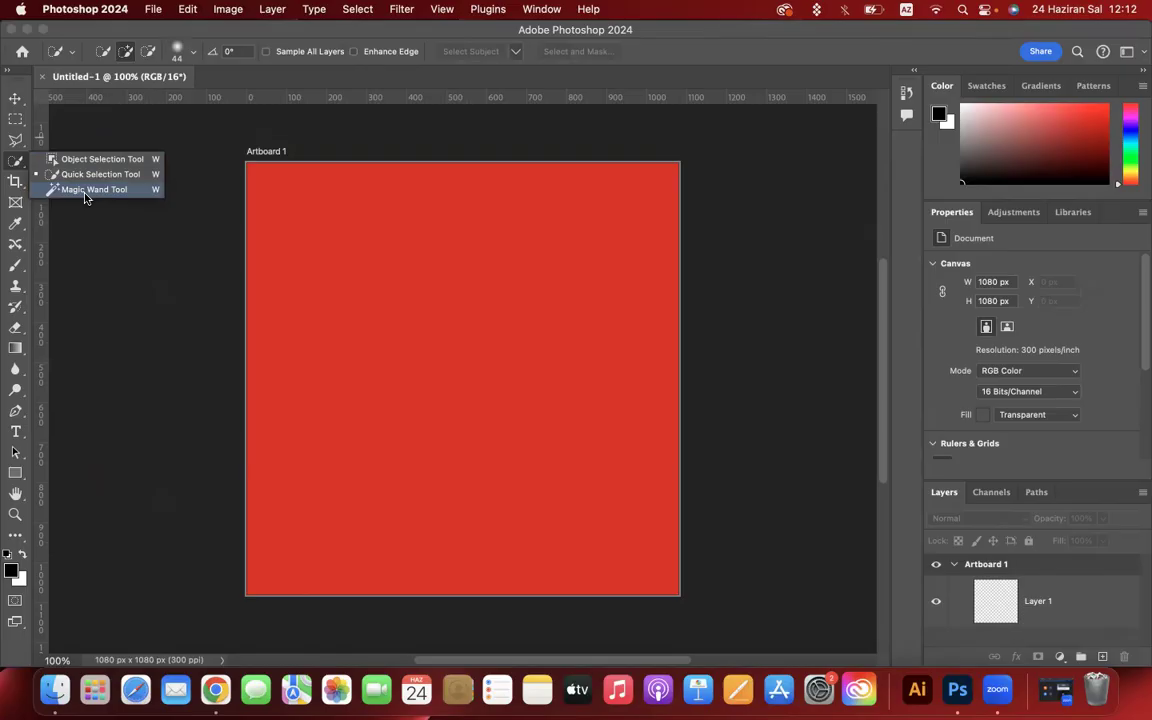
click(15, 139)
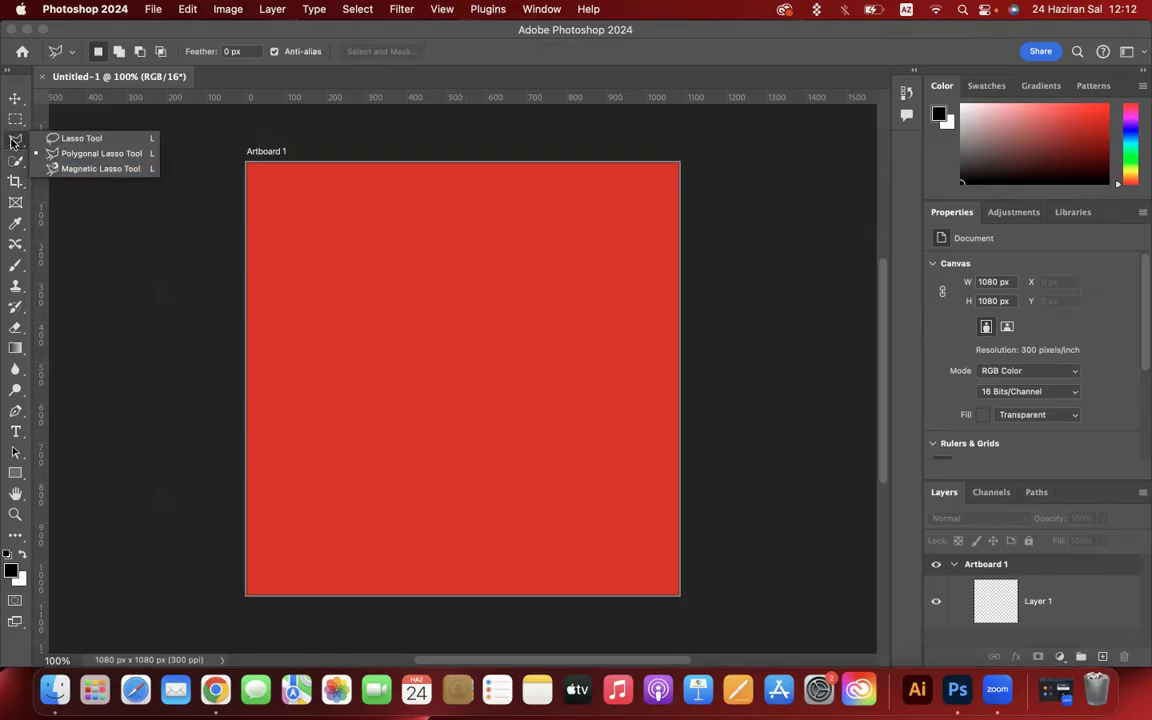
click(16, 160)
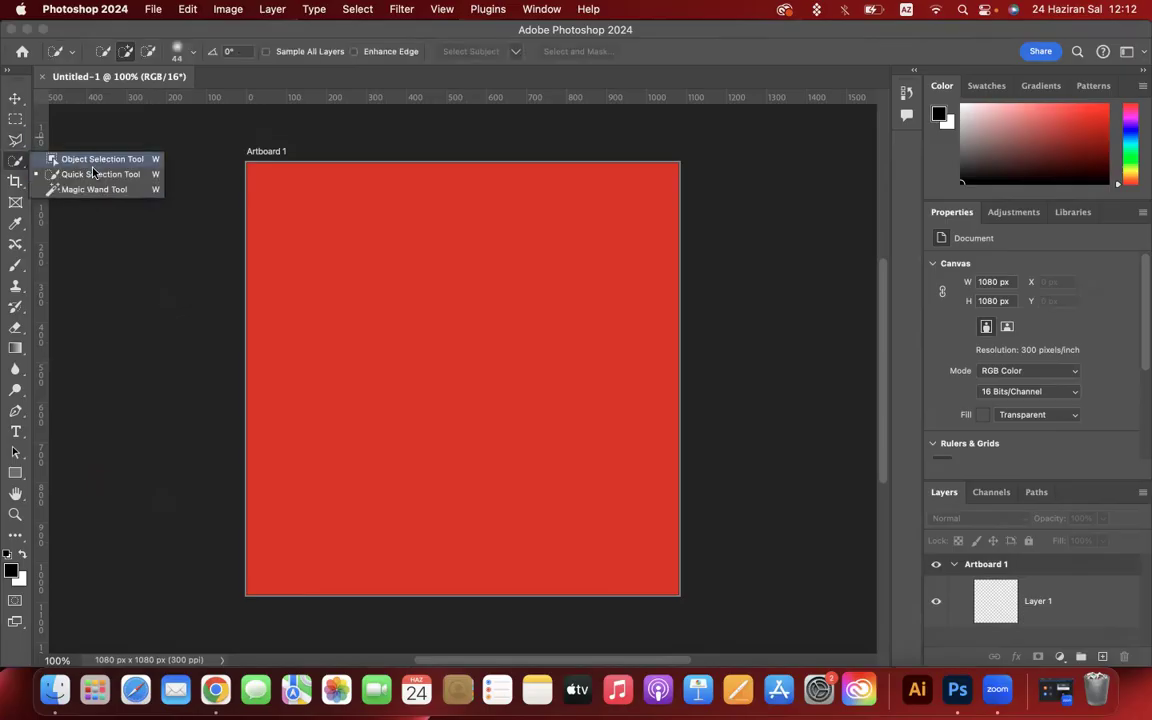
click(14, 161)
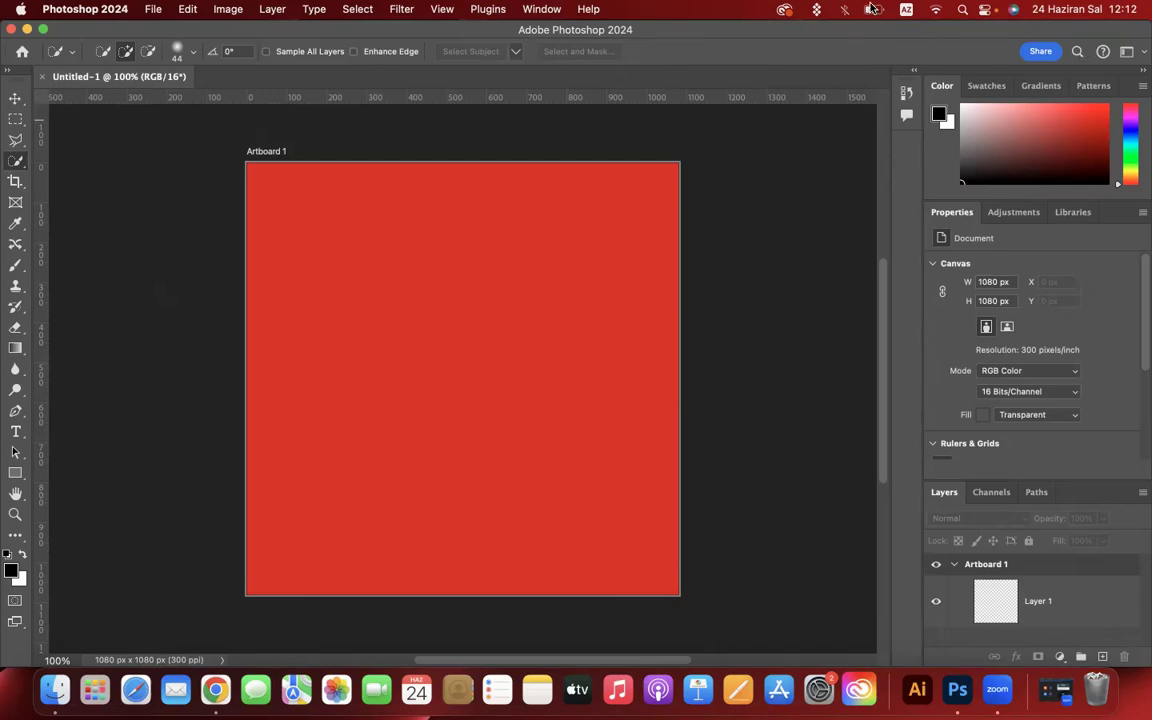
Review the available workspace presets and keep the Essentials workspace.
click(1142, 56)
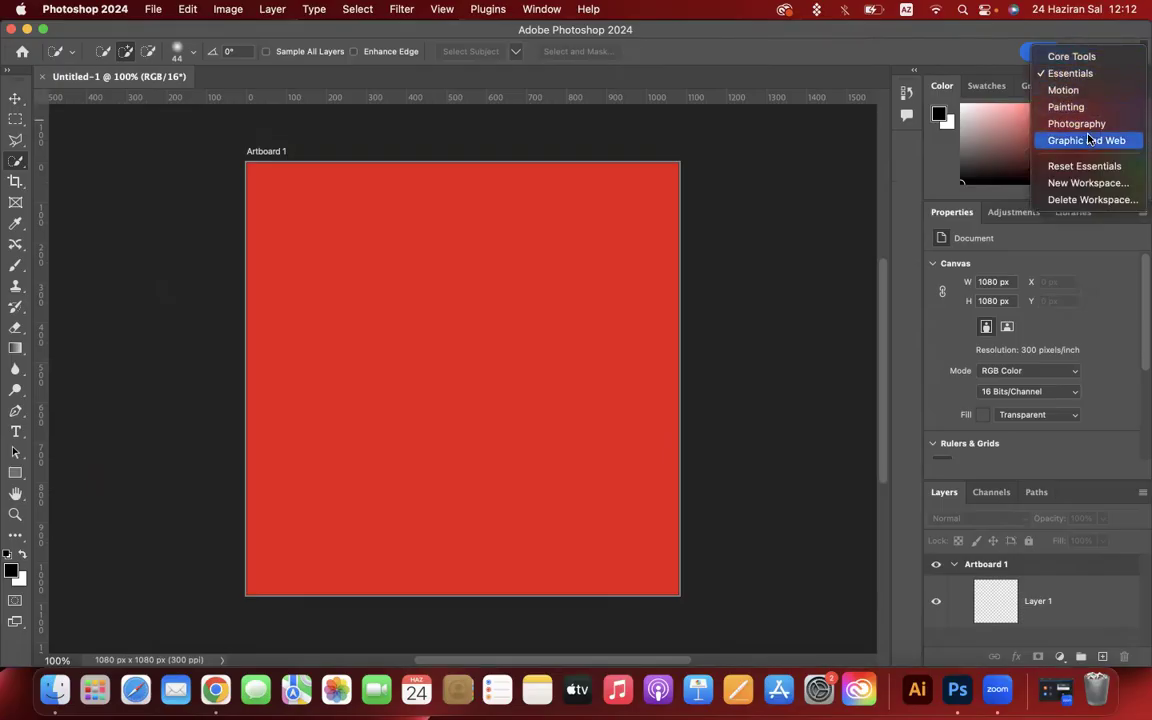
click(1068, 73)
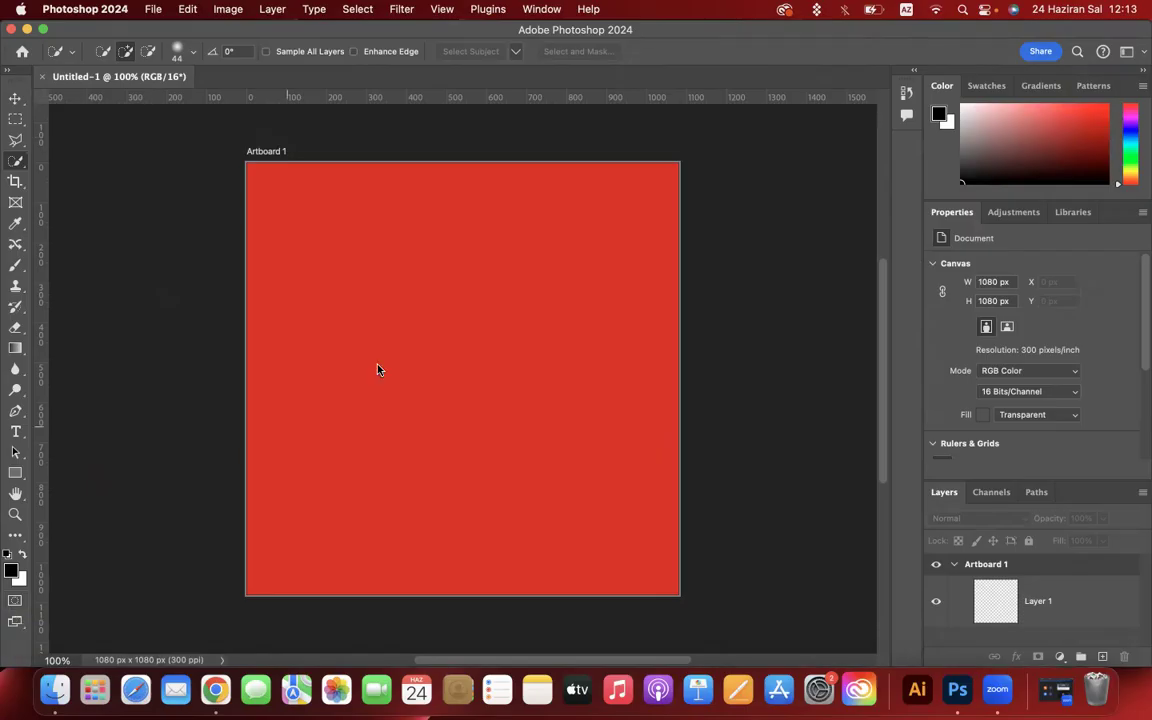
Try drawing a rectangle from the artboard's upper-left corner to about its centre, and undo it.
click(15, 473)
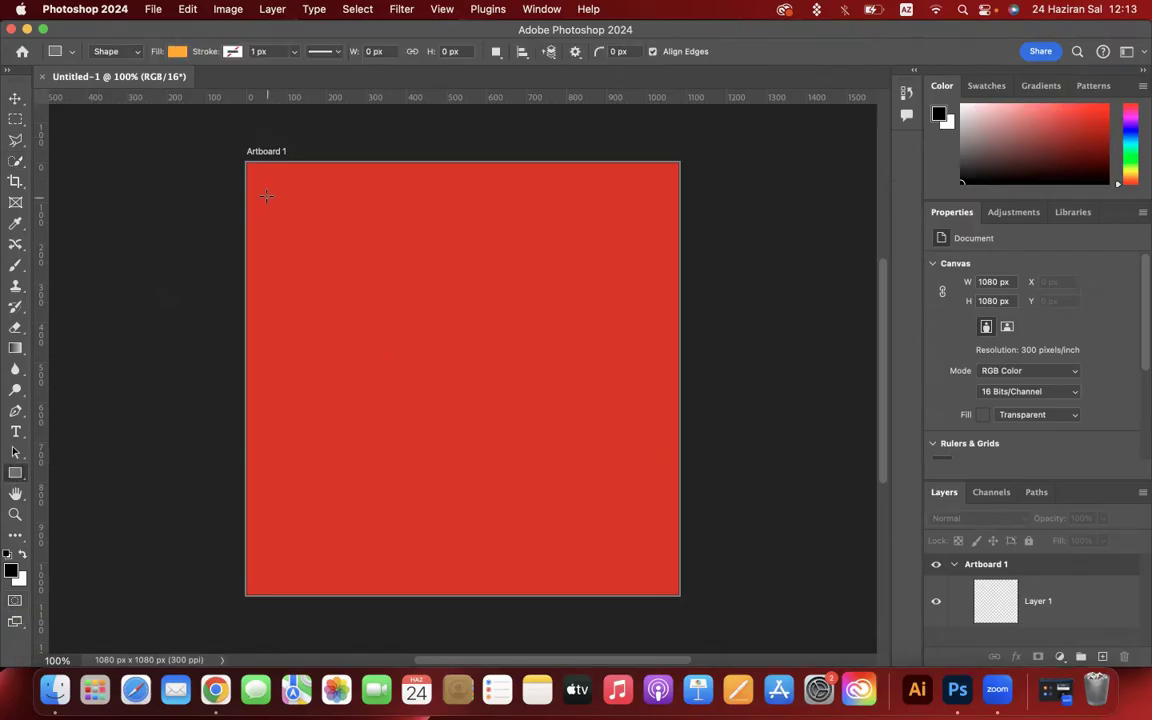
drag(246, 163, 457, 390)
key(super+z)
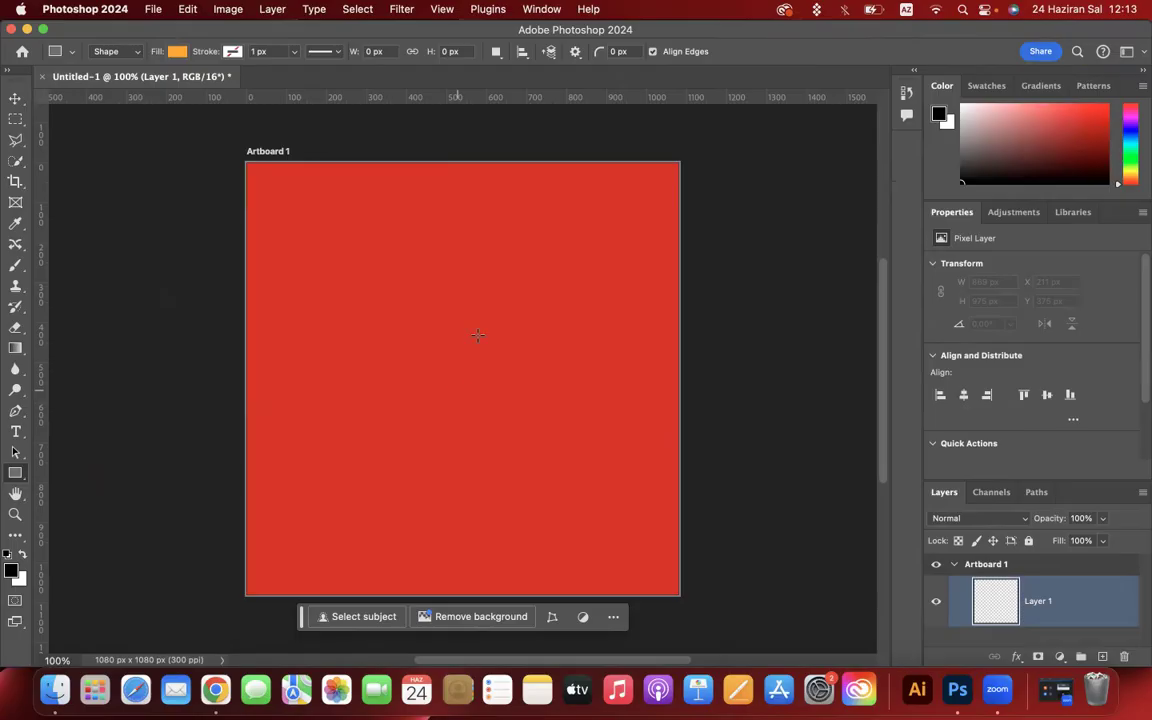
Look through the list of available panels and separate the Layers panel from its group with Channels and Paths.
click(542, 9)
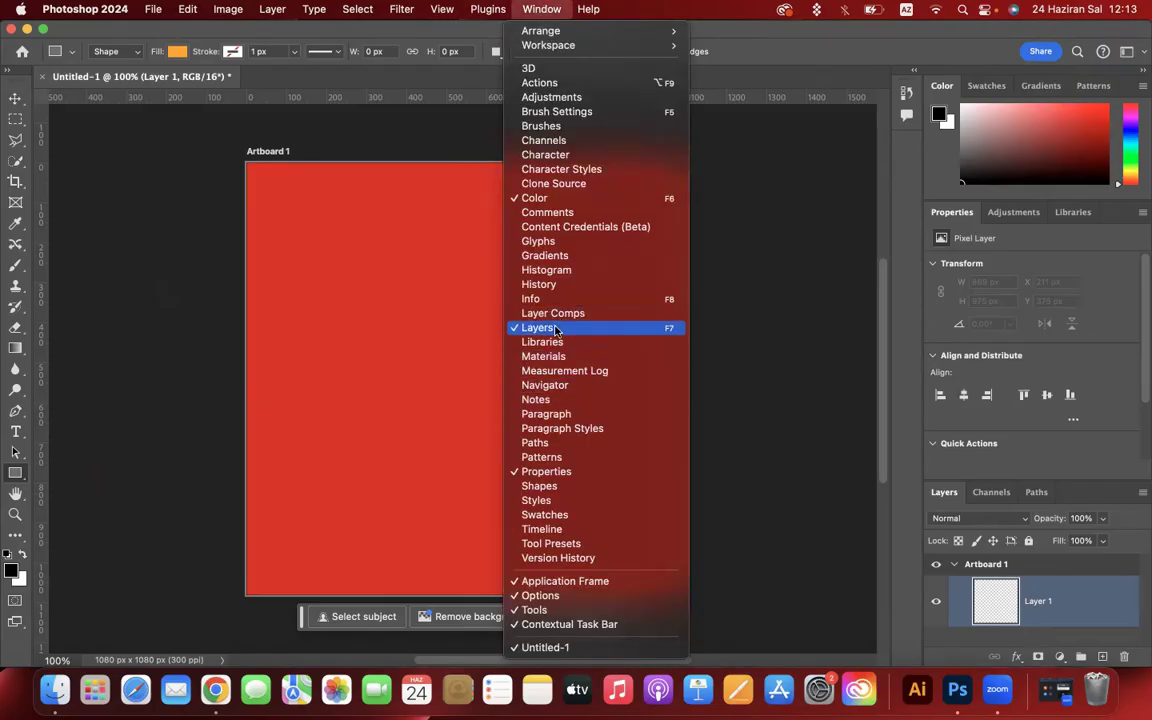
click(1140, 435)
drag(951, 497, 1018, 492)
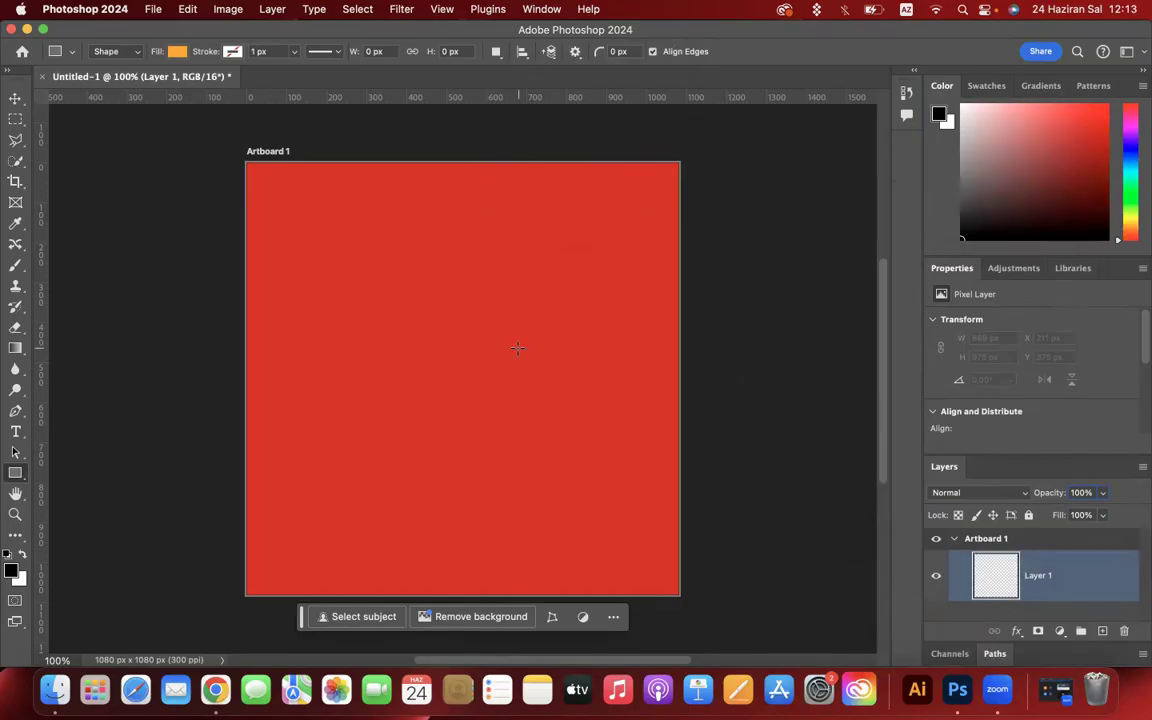
Select Layer 1 and look through the complete list of fill and adjustment layer types.
click(16, 100)
drag(444, 318, 538, 301)
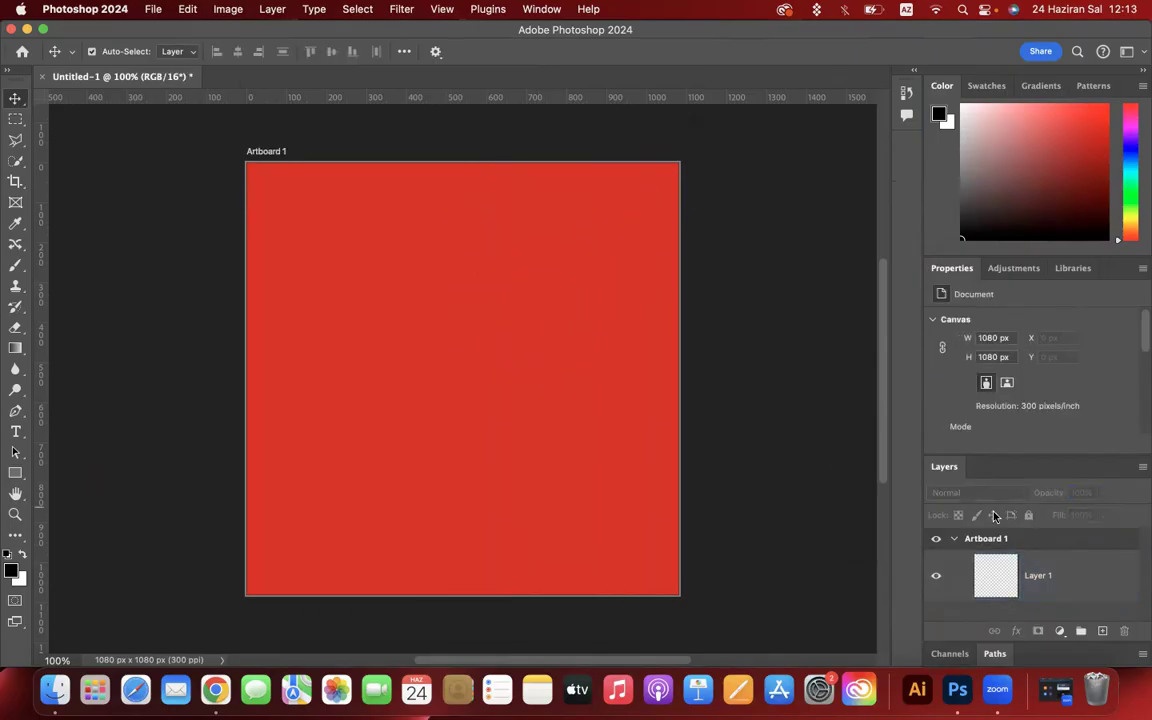
click(1044, 580)
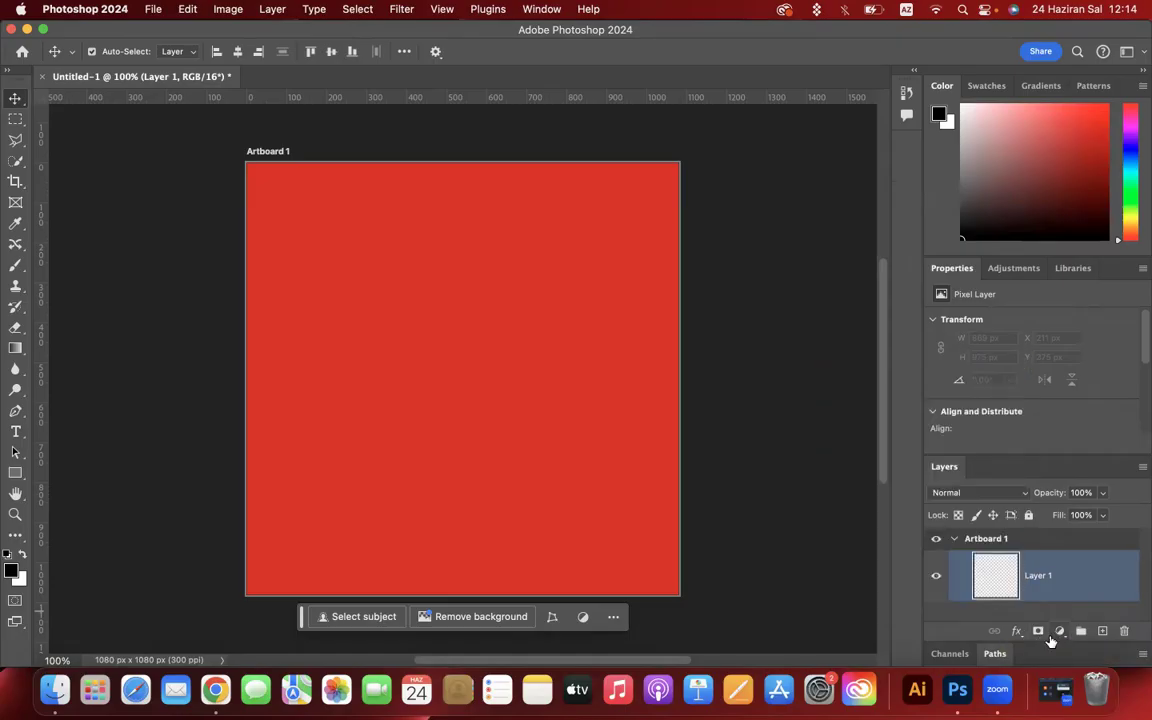
click(1058, 632)
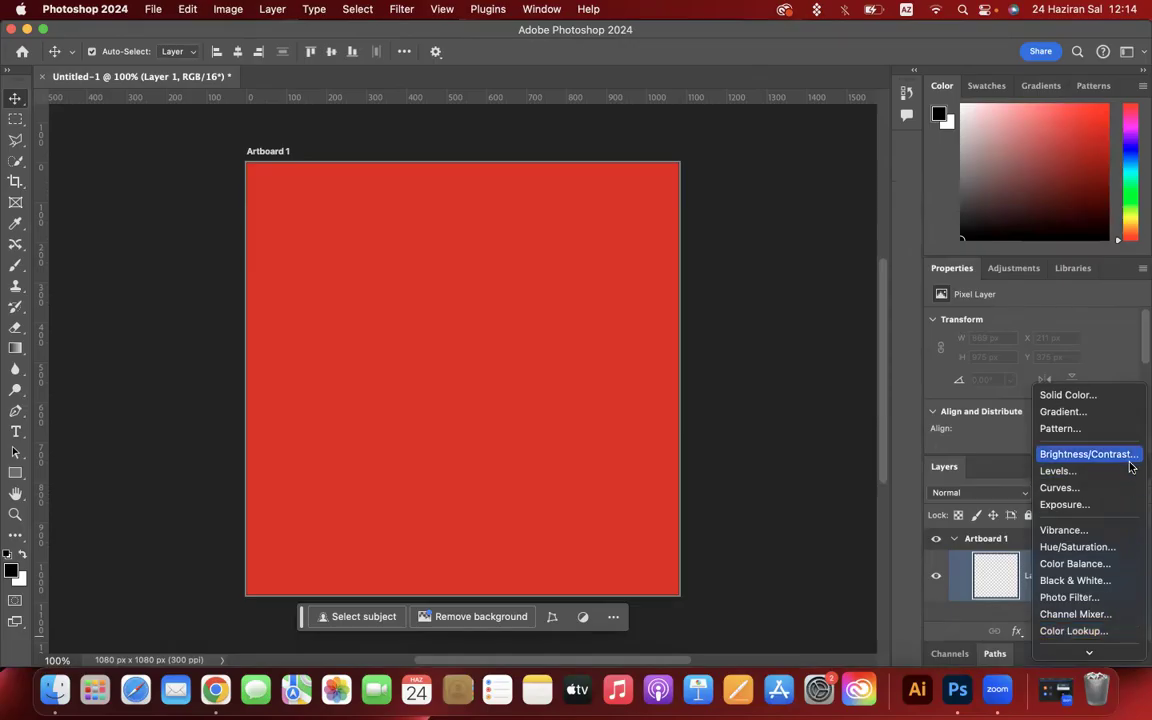
mouse_move(1098, 655)
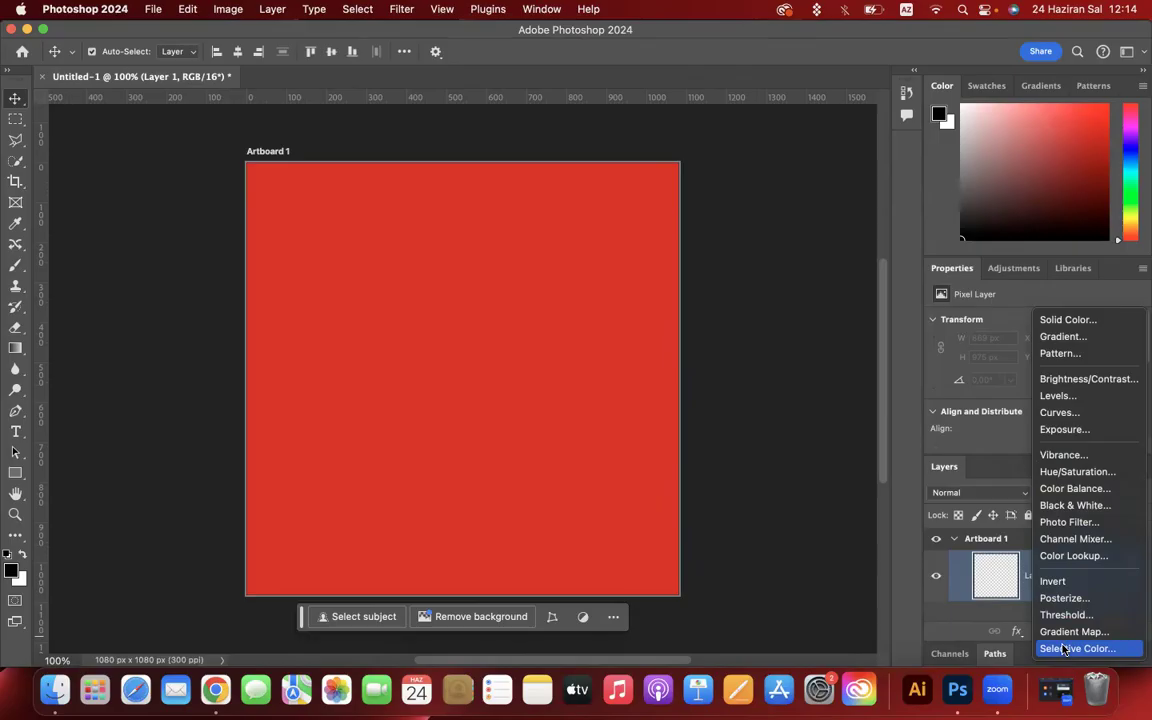
Apply a Solid Color fill layer, try several hues and shades, and set its color to white (ffffff).
click(1069, 321)
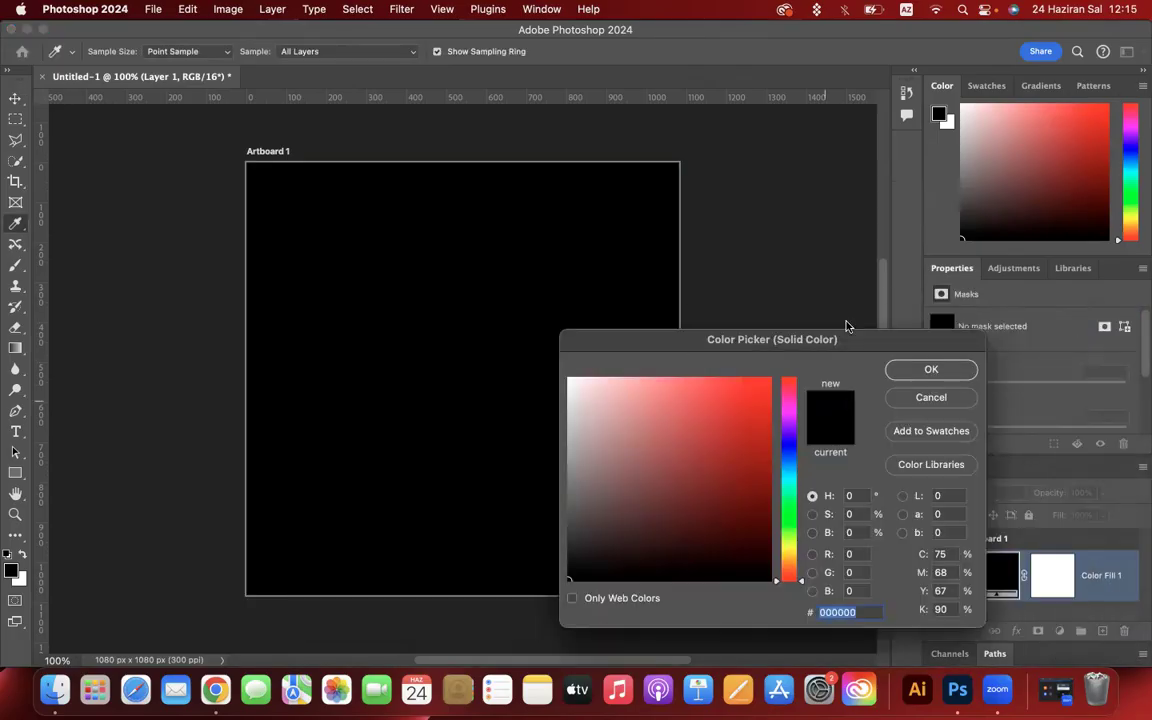
click(785, 476)
click(725, 465)
click(702, 421)
drag(702, 421, 723, 448)
drag(803, 477, 806, 501)
mouse_move(658, 403)
mouse_down()
mouse_move(606, 419)
mouse_move(498, 330)
mouse_up()
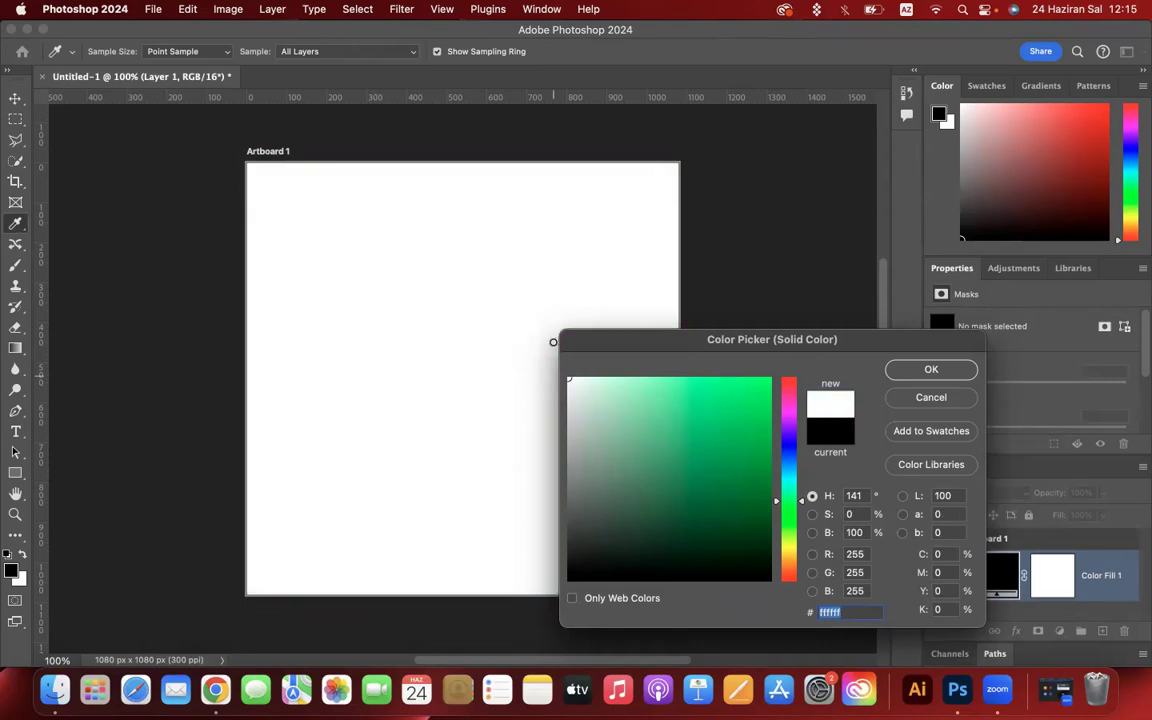
click(931, 370)
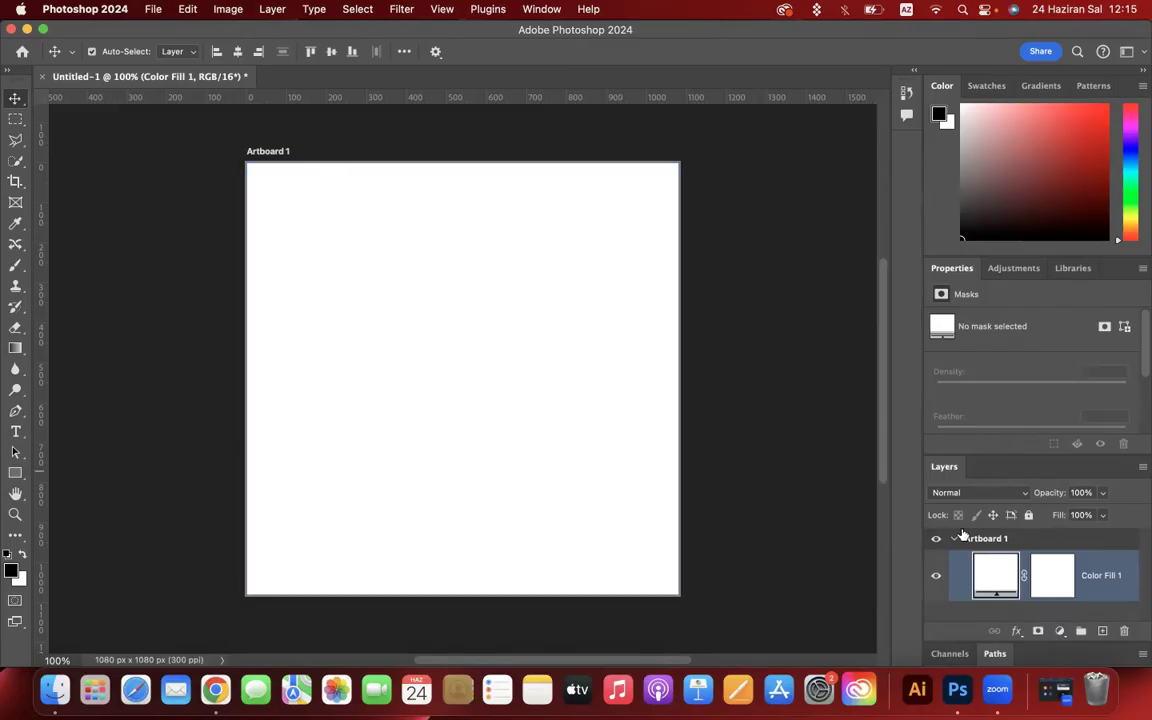
Change the solid color fill layer's color to red dd3a3a.
click(989, 541)
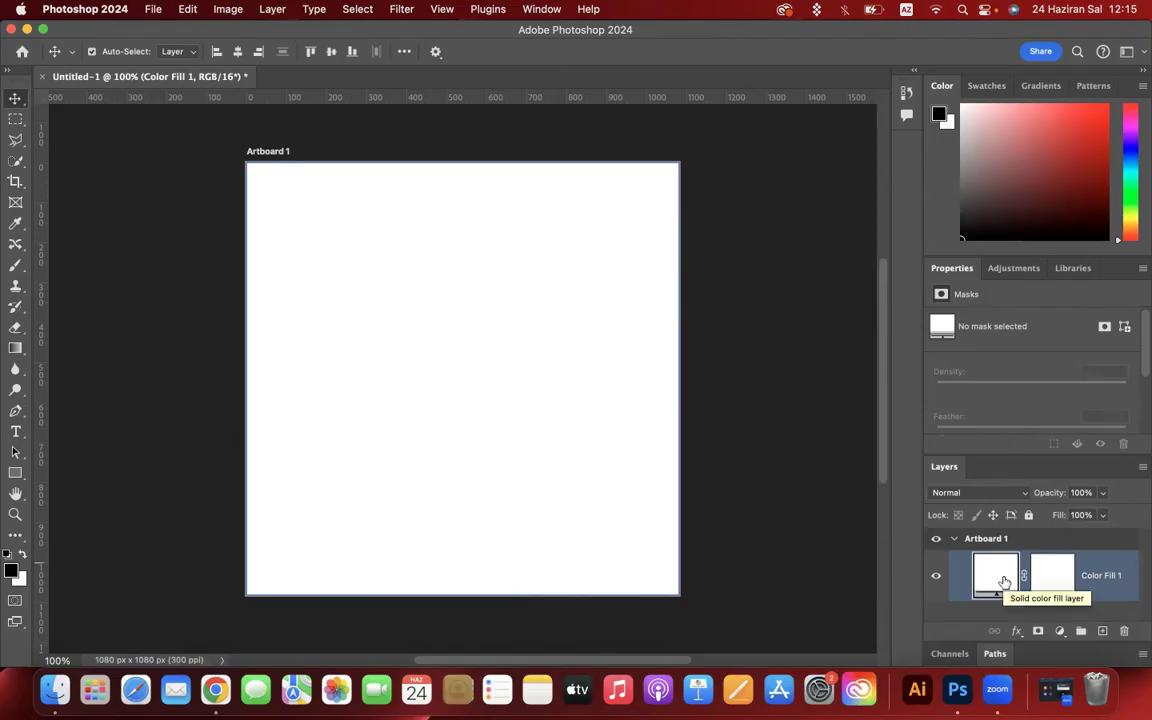
double_click(1000, 577)
click(717, 401)
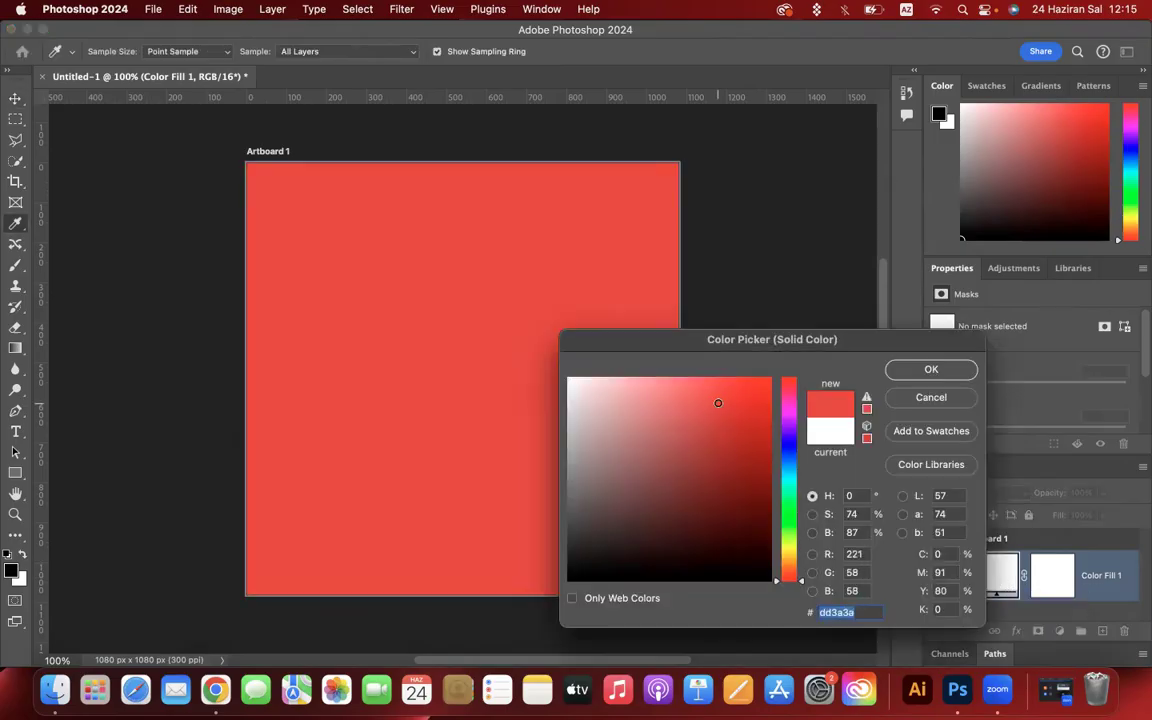
click(930, 369)
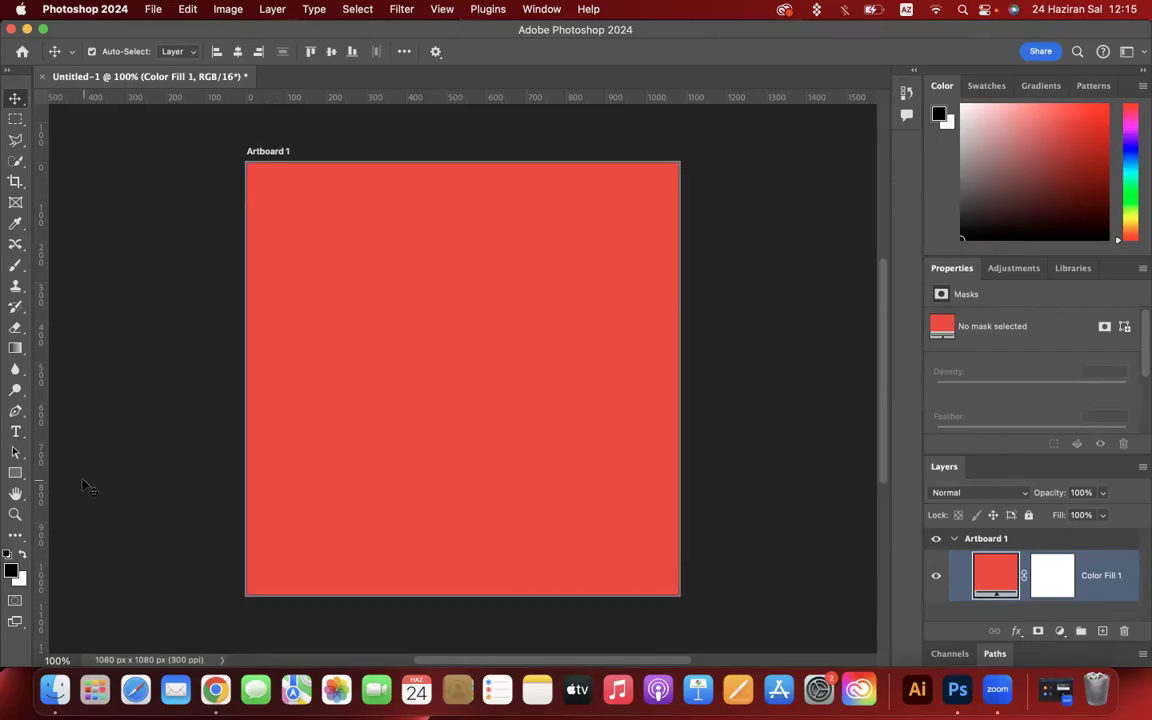
Draw an ellipse about 424 px wide and 447 px high, slightly above and left of the artboard's centre.
click(16, 474)
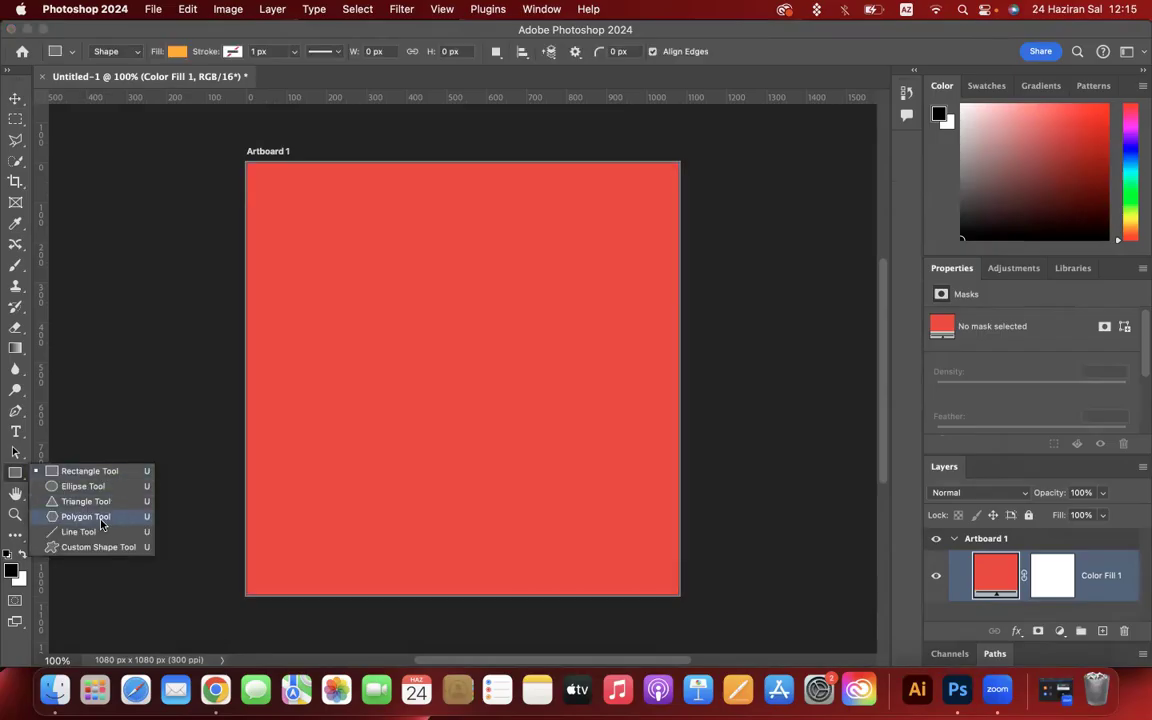
click(97, 488)
drag(339, 243, 507, 421)
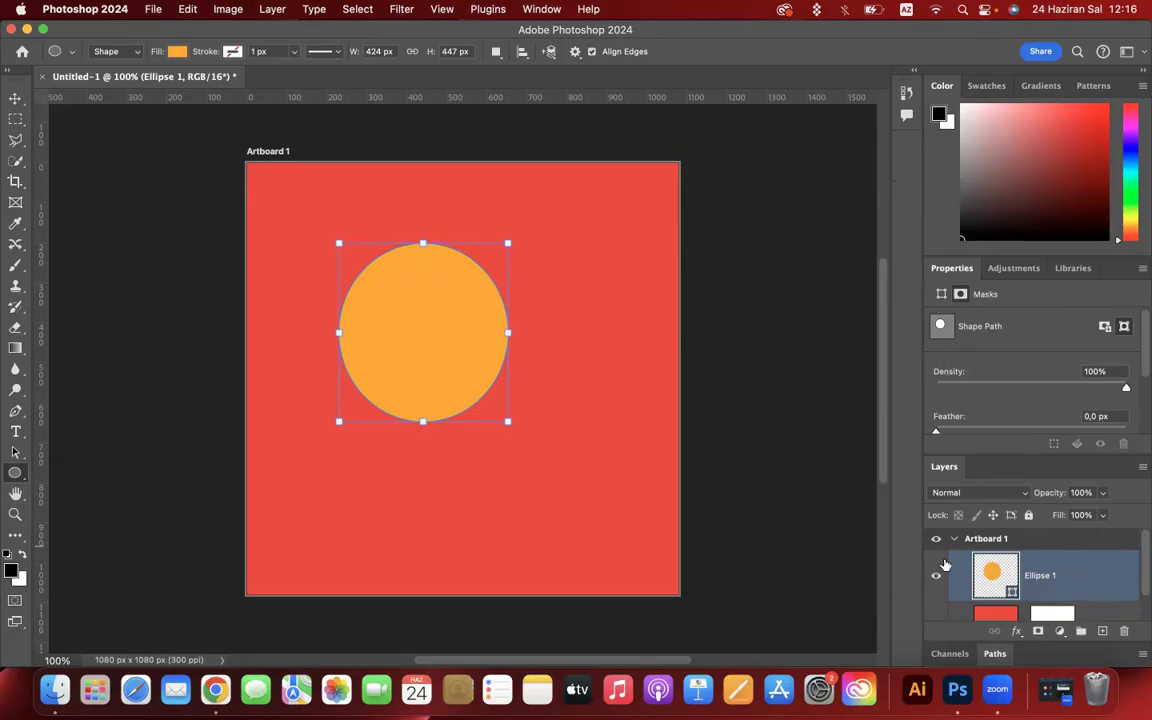
Change the ellipse's fill color to blue 384bff.
double_click(1012, 593)
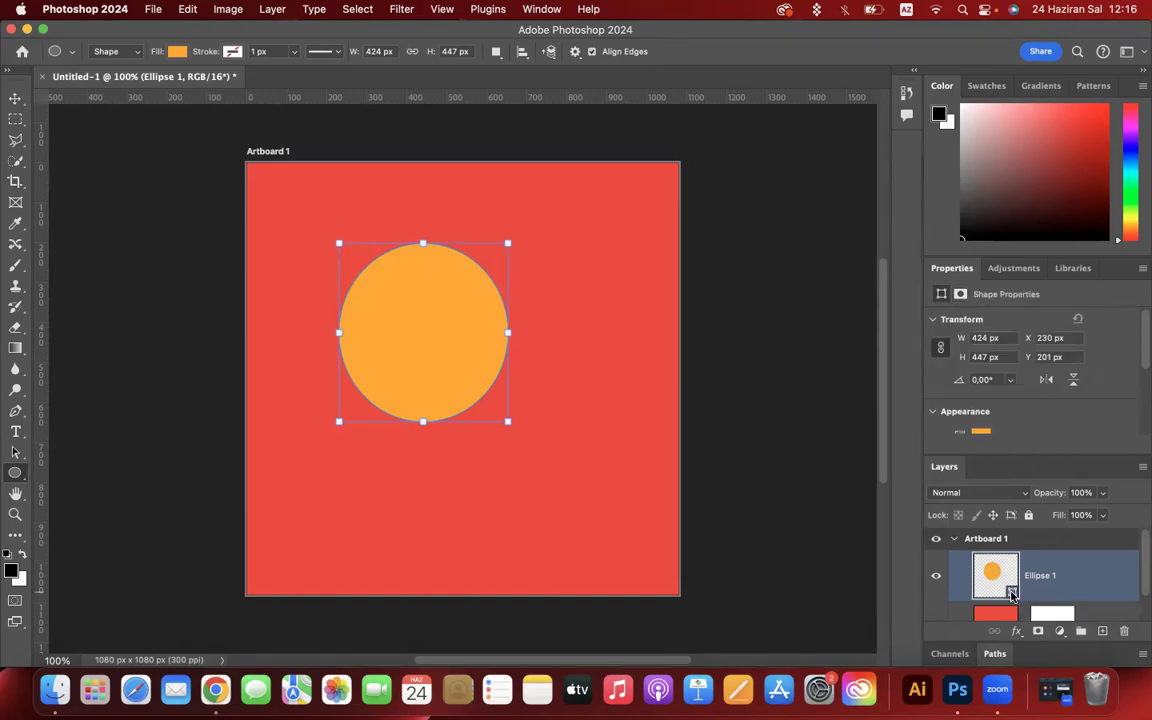
mouse_move(733, 410)
mouse_down()
mouse_move(734, 455)
mouse_move(694, 411)
mouse_move(594, 440)
mouse_move(738, 393)
mouse_move(704, 383)
mouse_move(638, 458)
mouse_move(743, 386)
mouse_move(727, 370)
mouse_up()
click(789, 448)
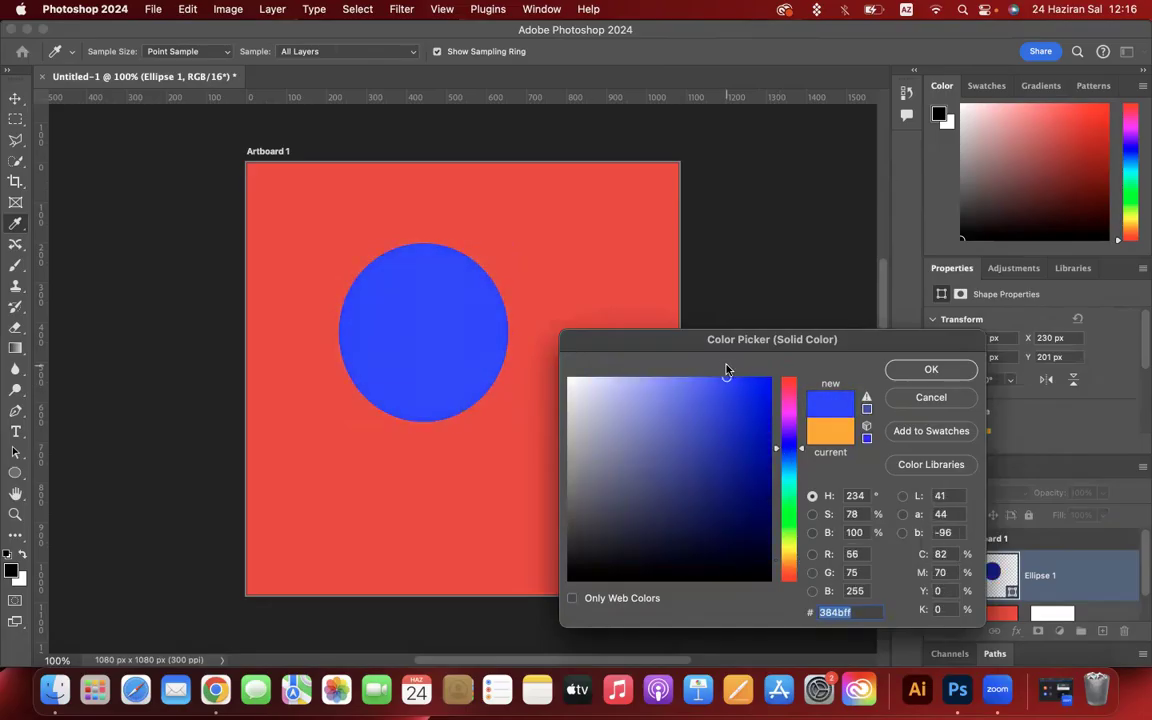
click(931, 369)
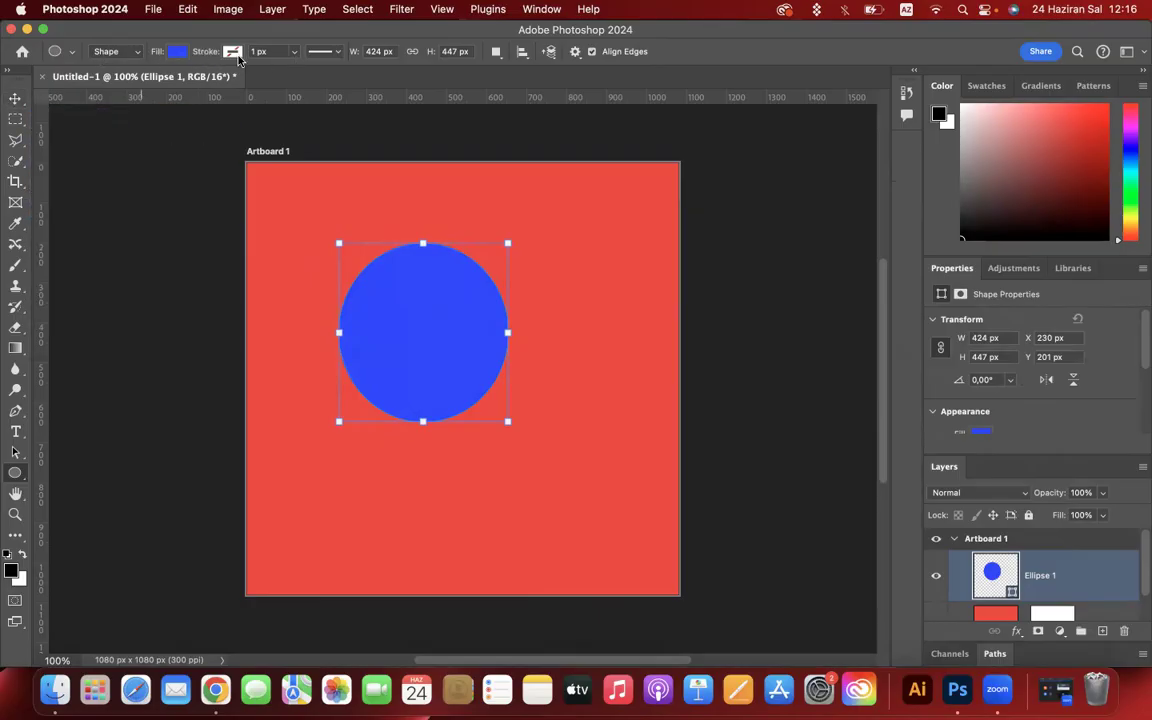
Compare the Shape, Path and Pixels modes of the Ellipse tool and return it to Shape.
click(16, 99)
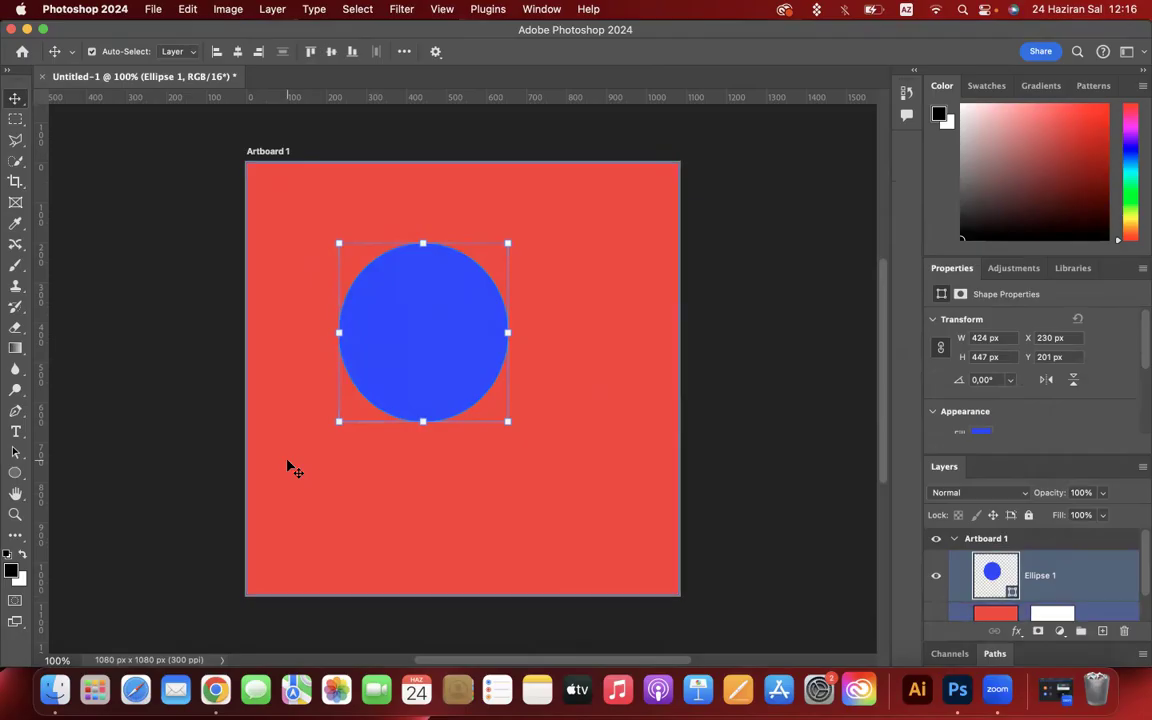
click(14, 473)
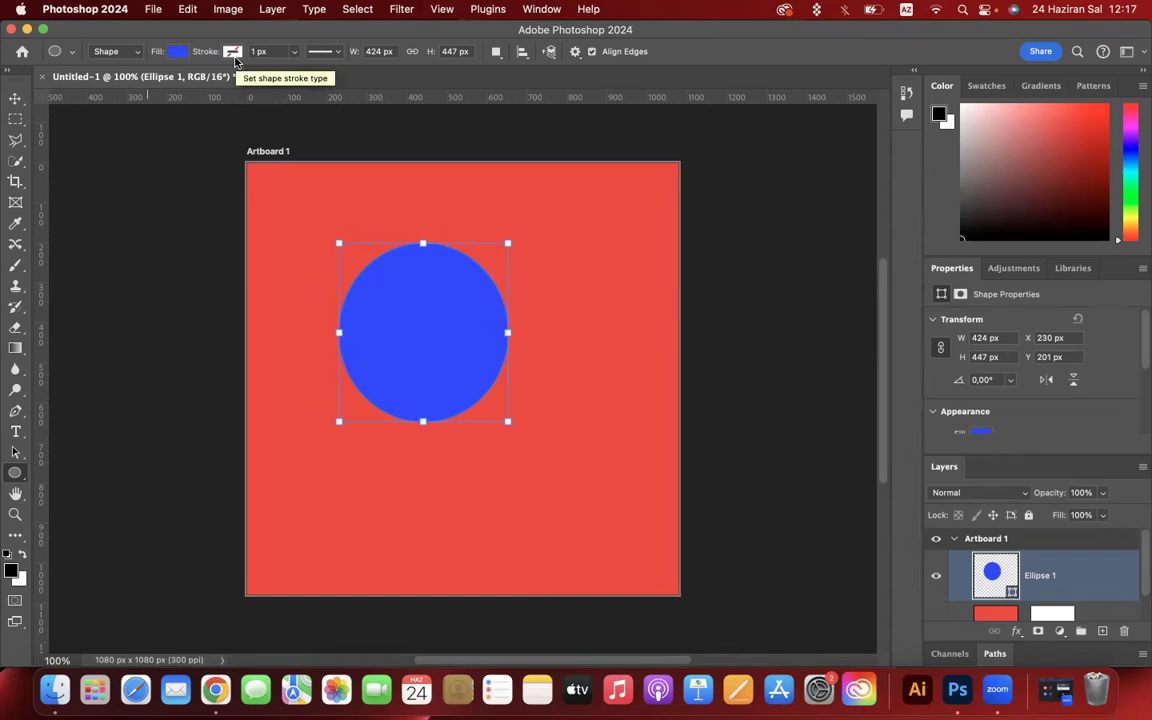
click(124, 52)
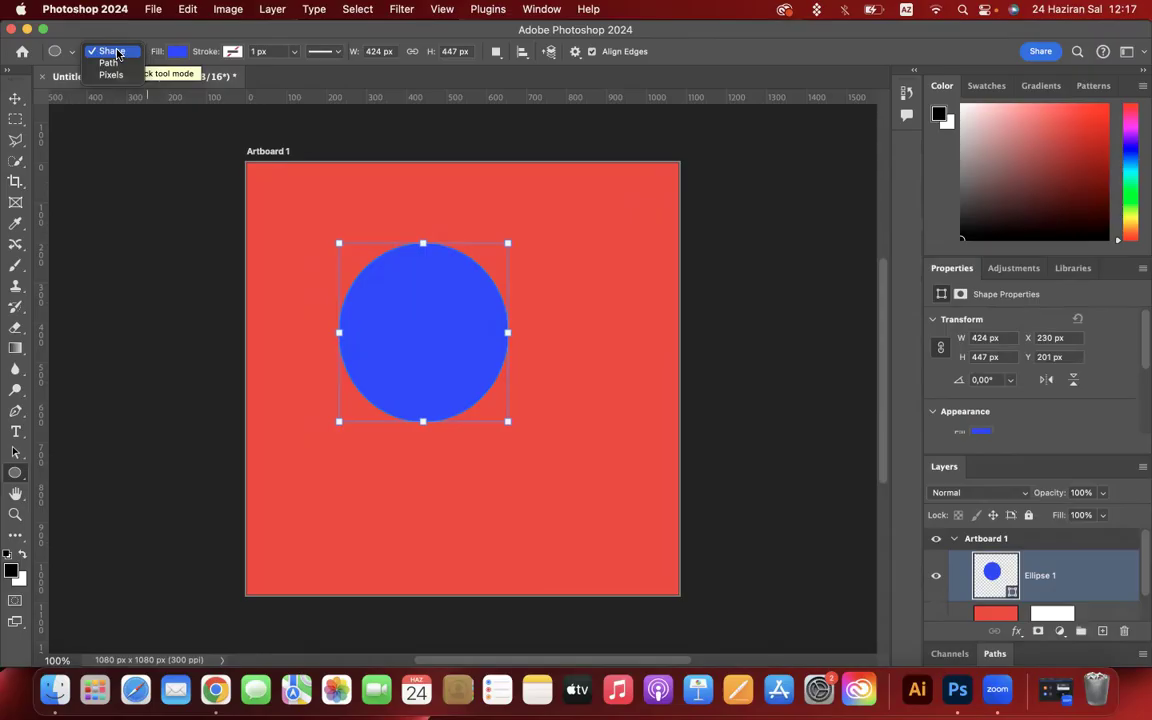
click(106, 50)
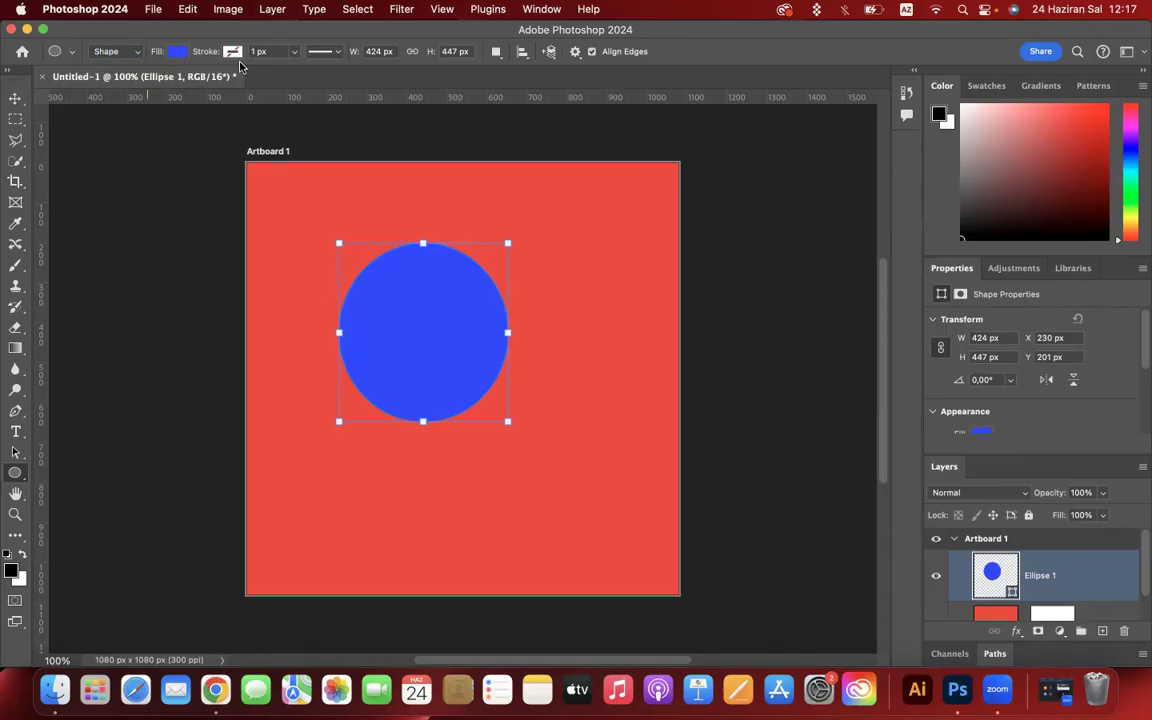
click(115, 52)
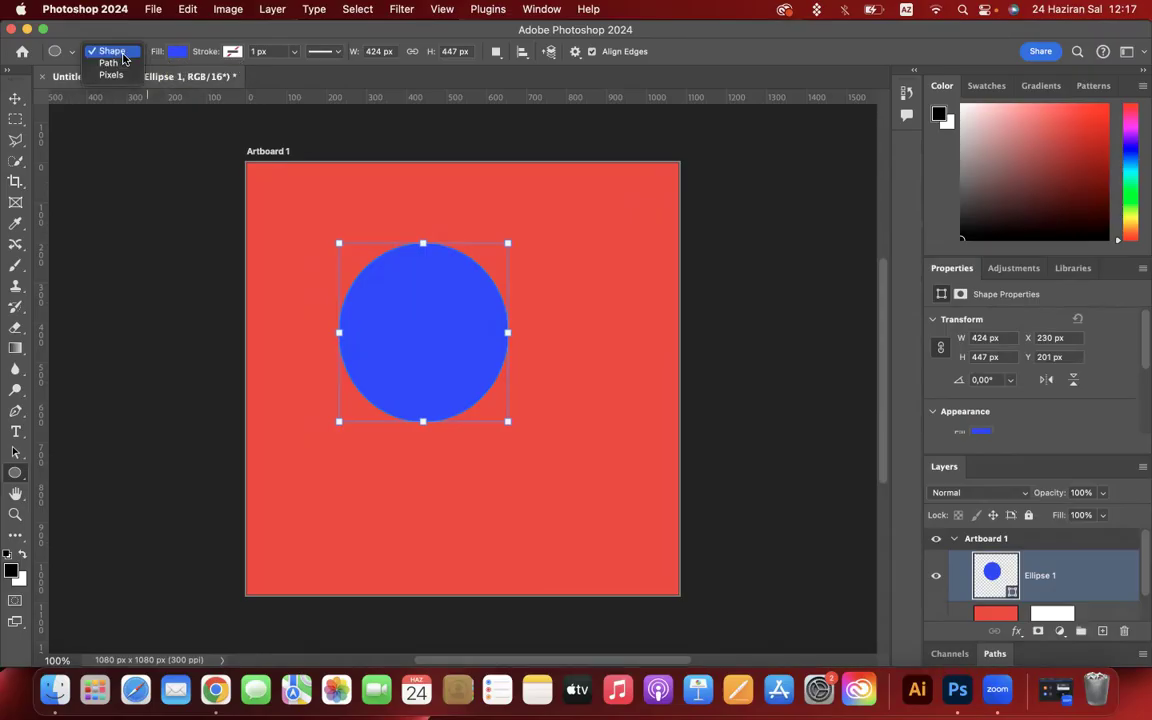
click(124, 65)
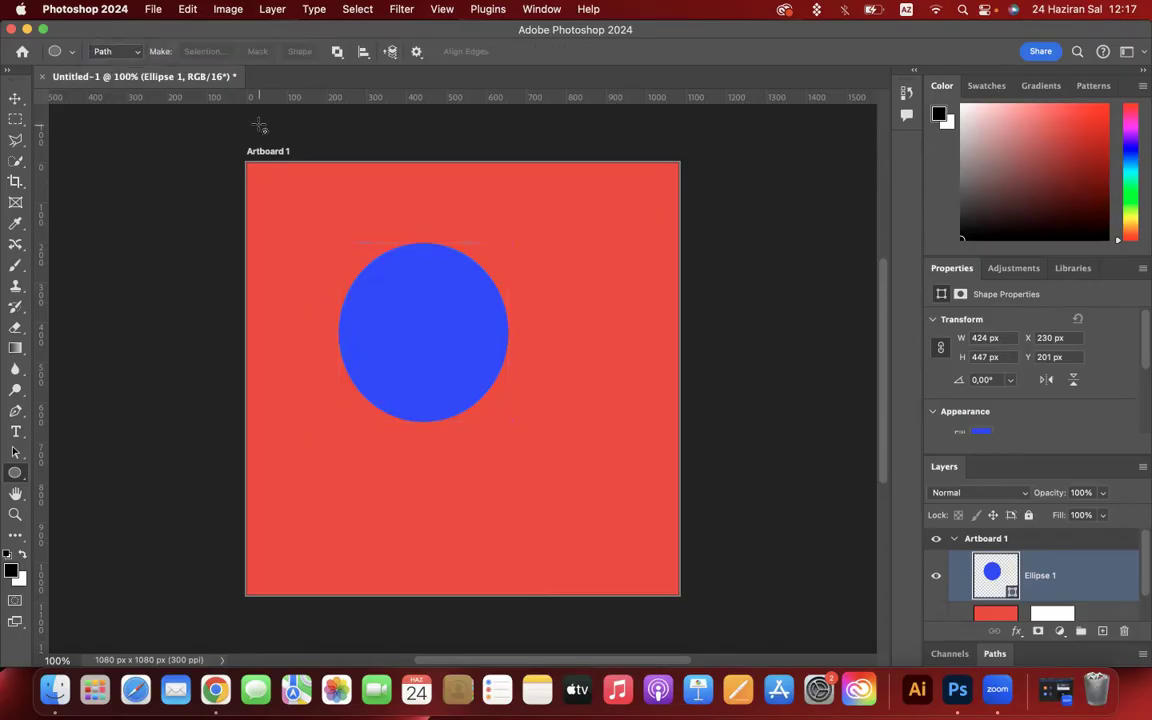
click(108, 51)
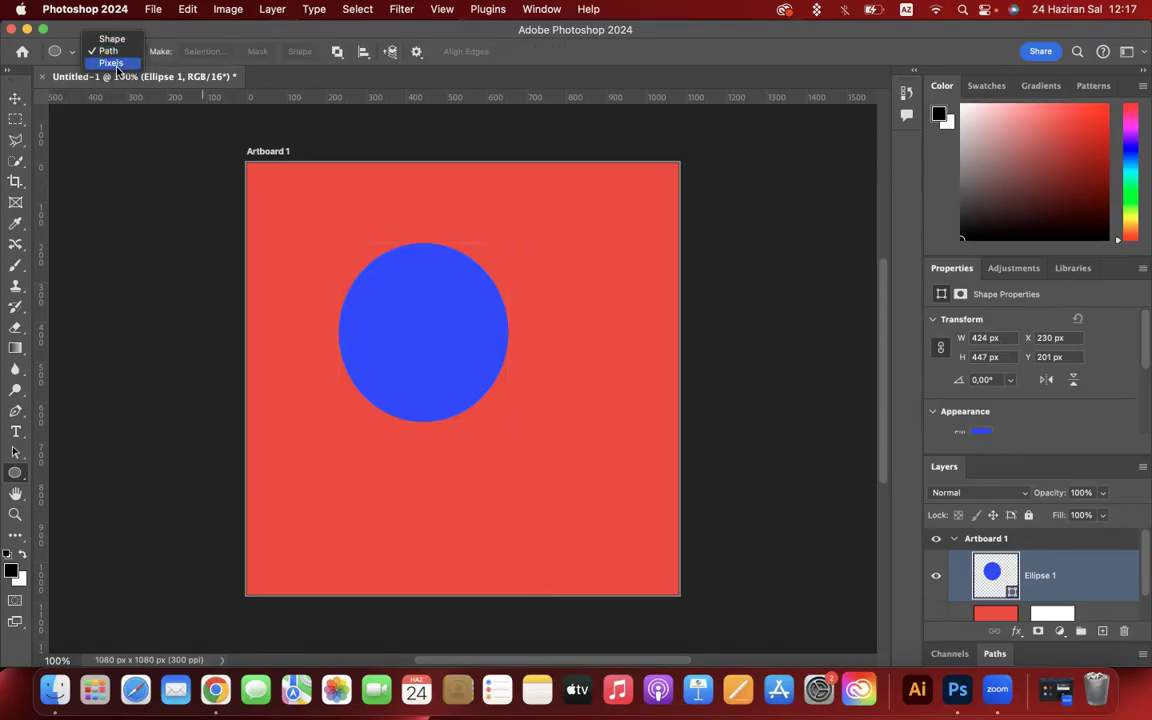
click(115, 64)
click(133, 51)
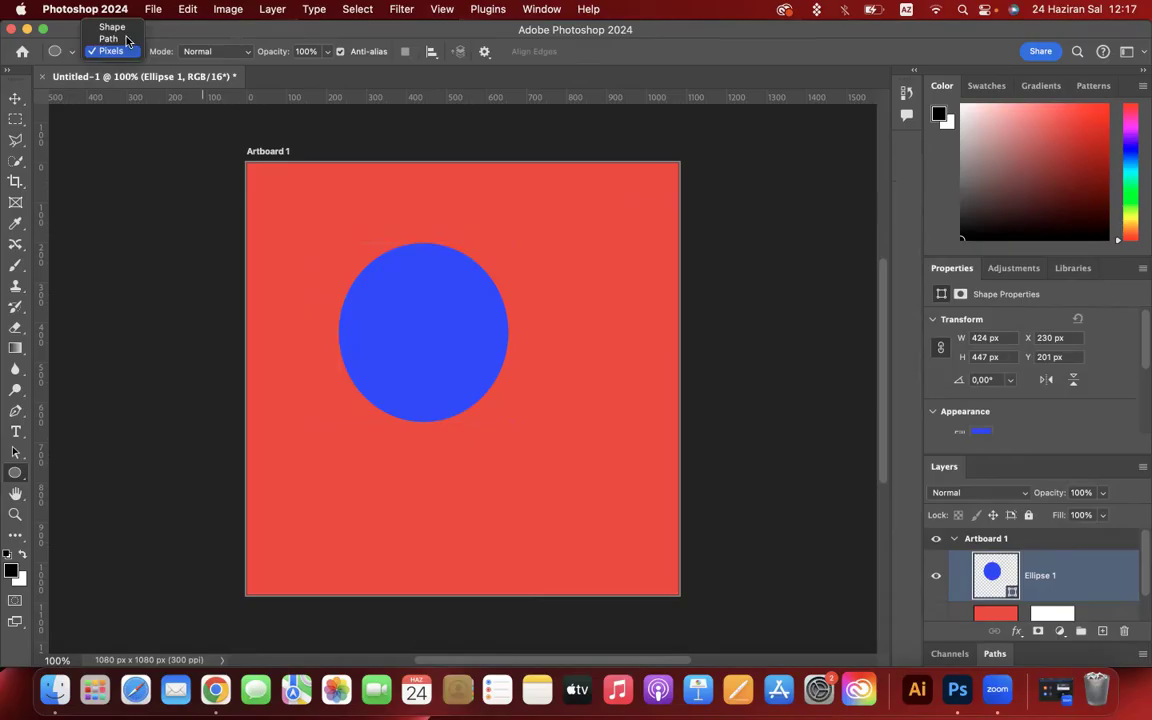
click(100, 24)
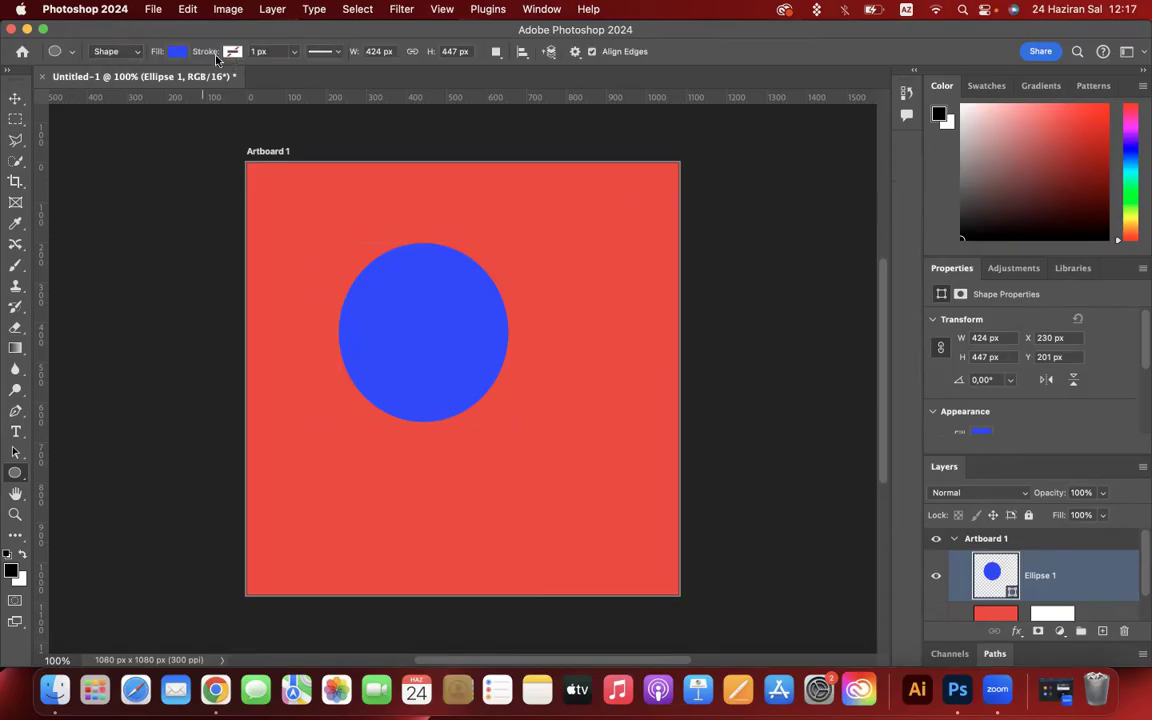
Change the ellipse's fill to a bright cyan using the color picker.
click(180, 53)
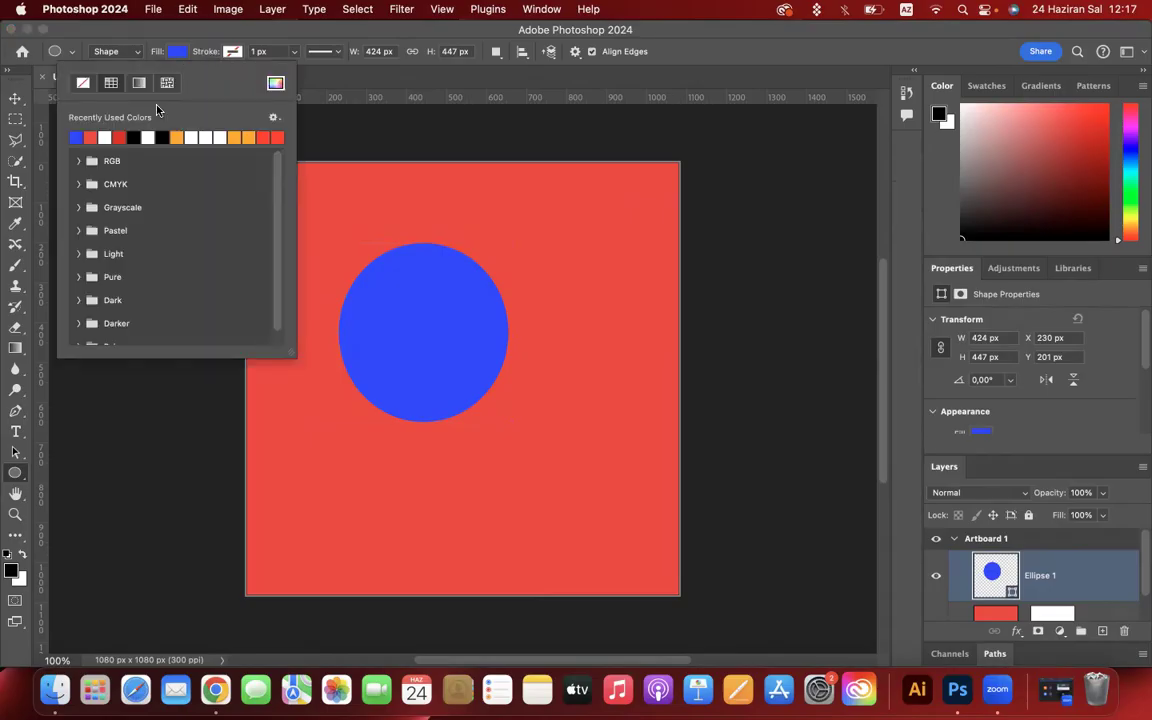
click(276, 87)
click(791, 479)
click(734, 445)
click(693, 400)
click(928, 370)
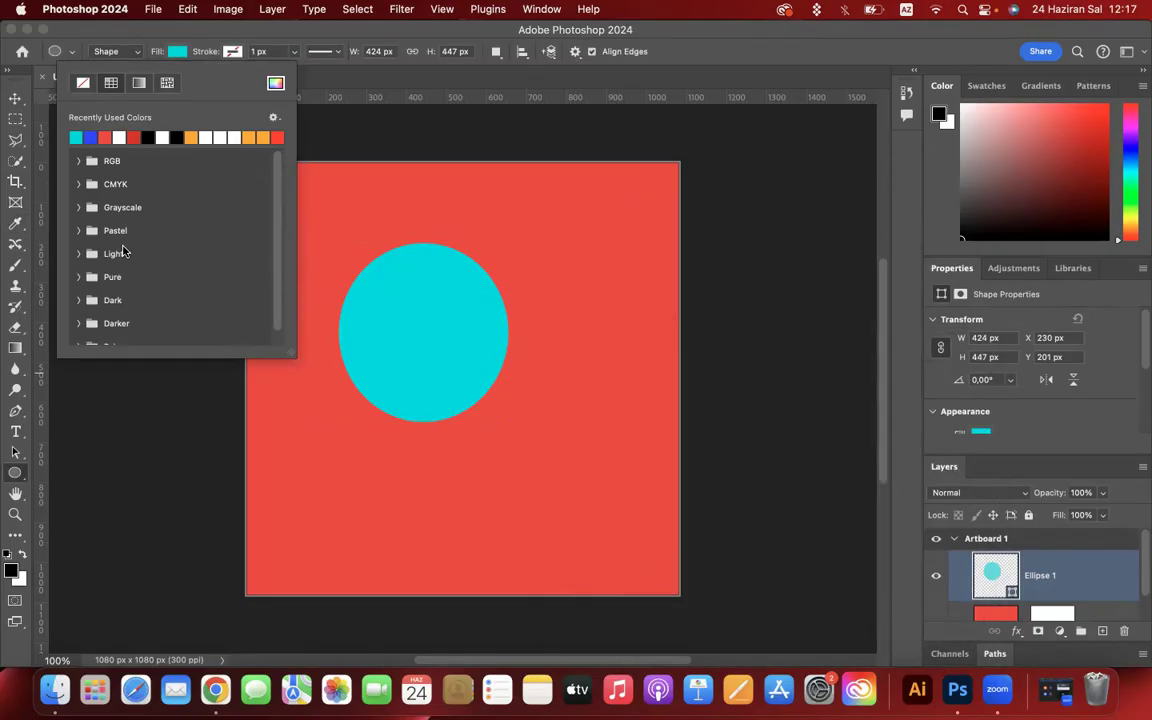
Try preset fill swatches from the Dark and Light groups on the ellipse, ending with light green.
scroll(124, 250, down, 1)
click(78, 289)
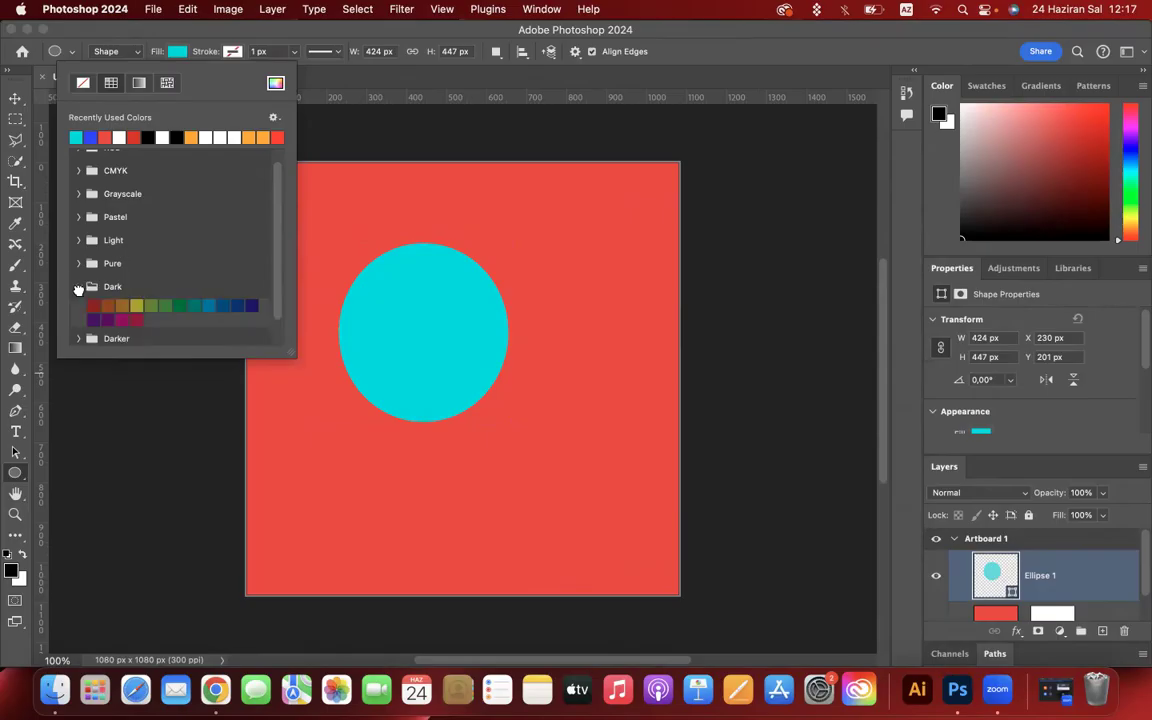
click(135, 305)
click(116, 306)
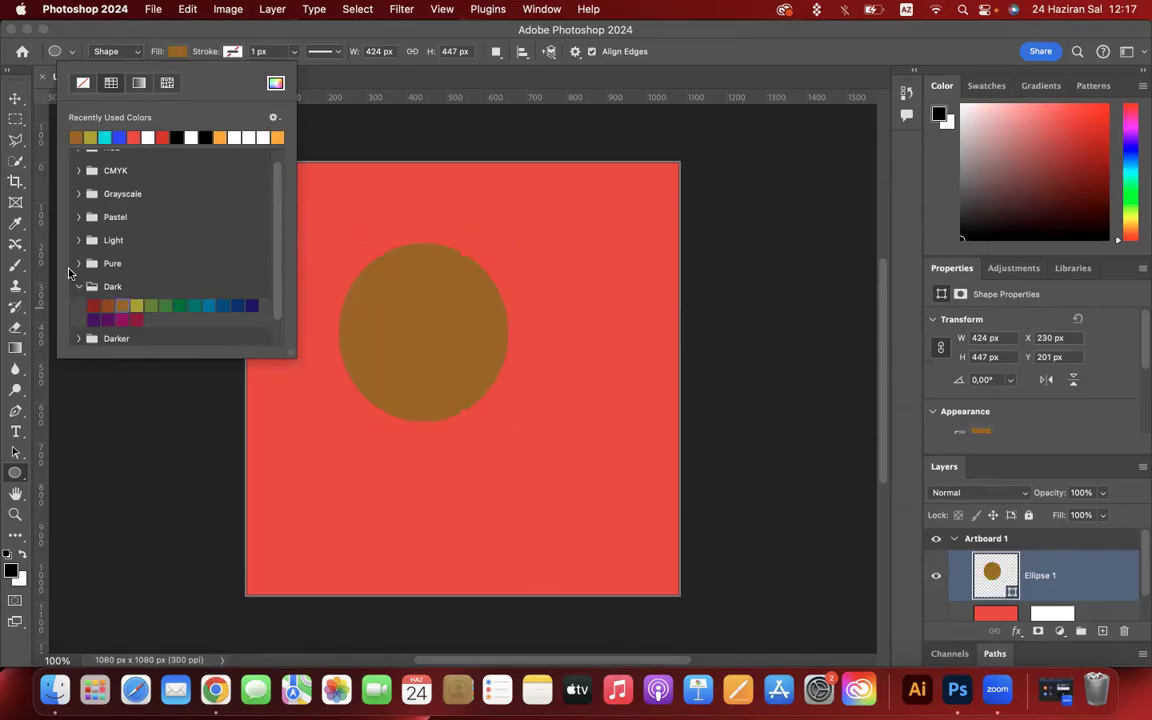
click(80, 286)
click(78, 240)
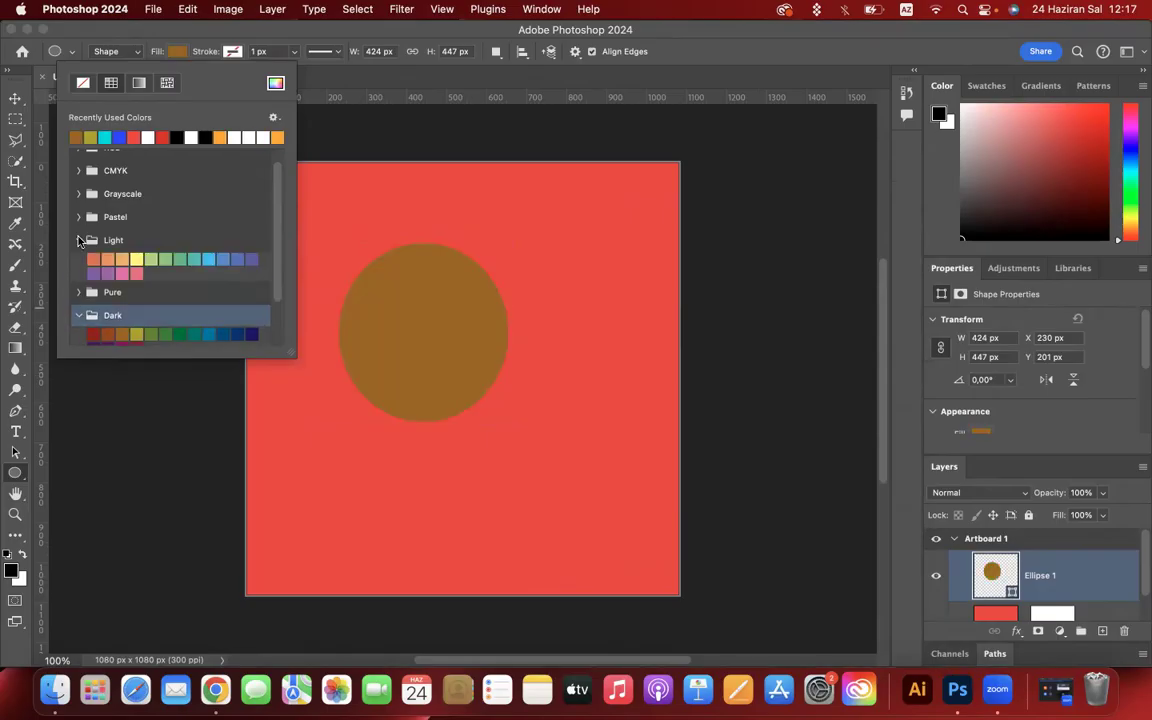
click(127, 260)
click(147, 259)
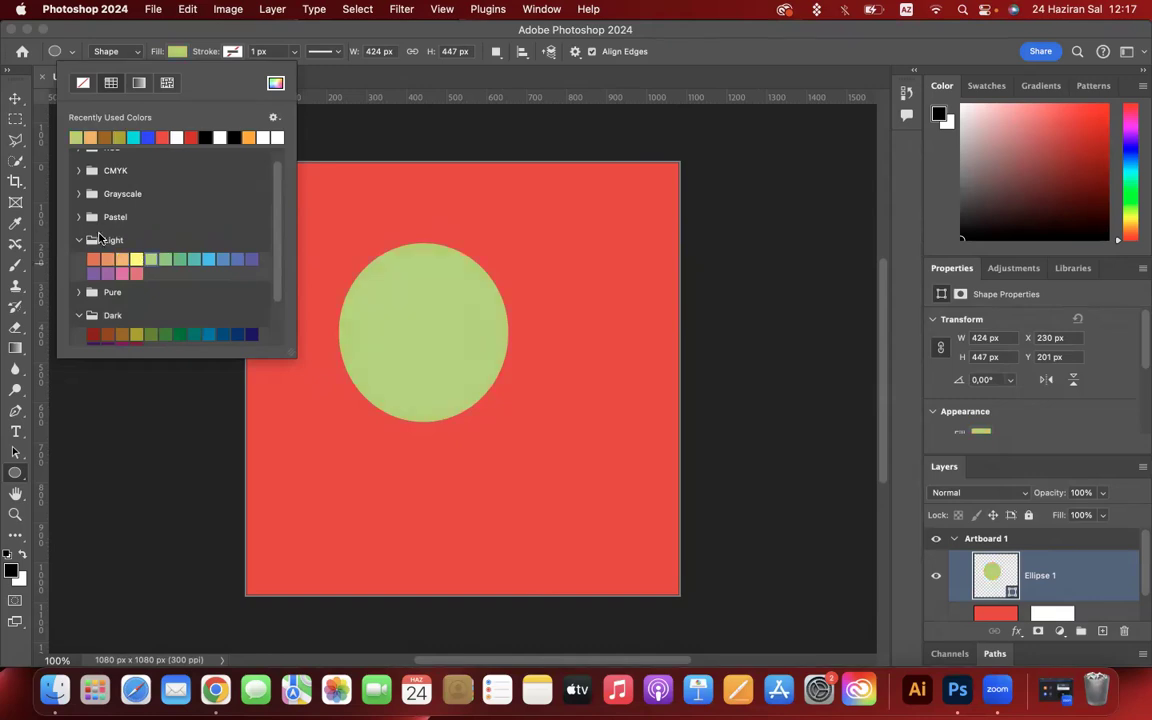
click(79, 240)
click(80, 287)
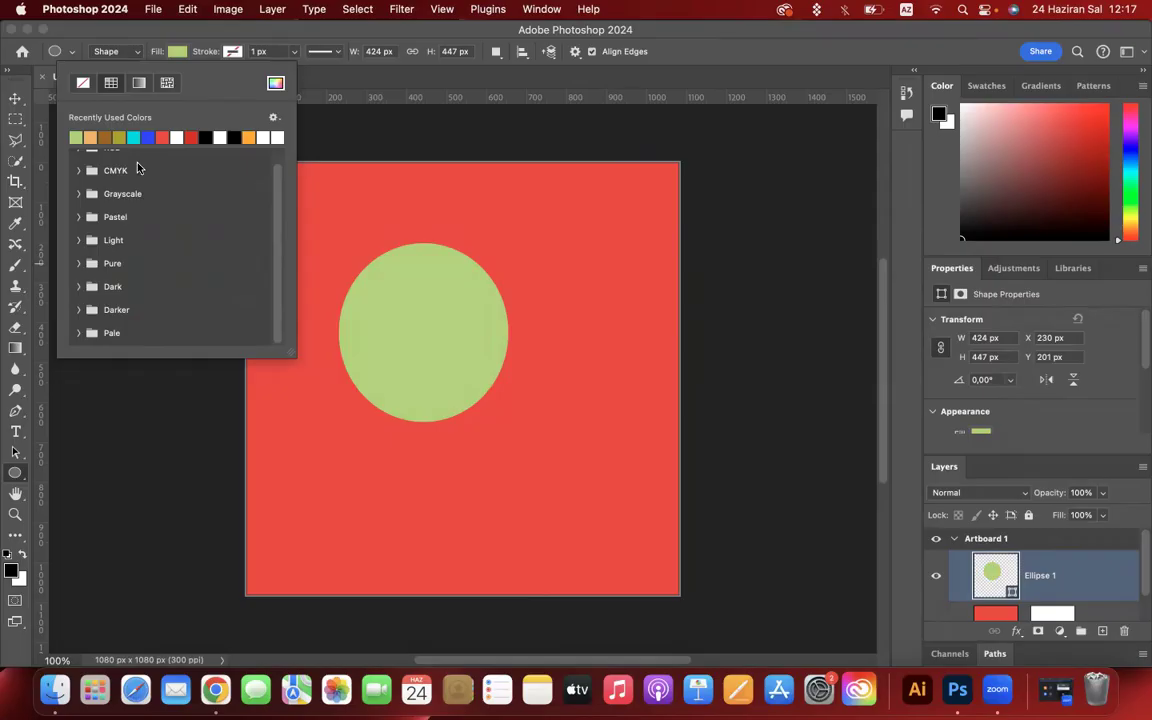
click(180, 49)
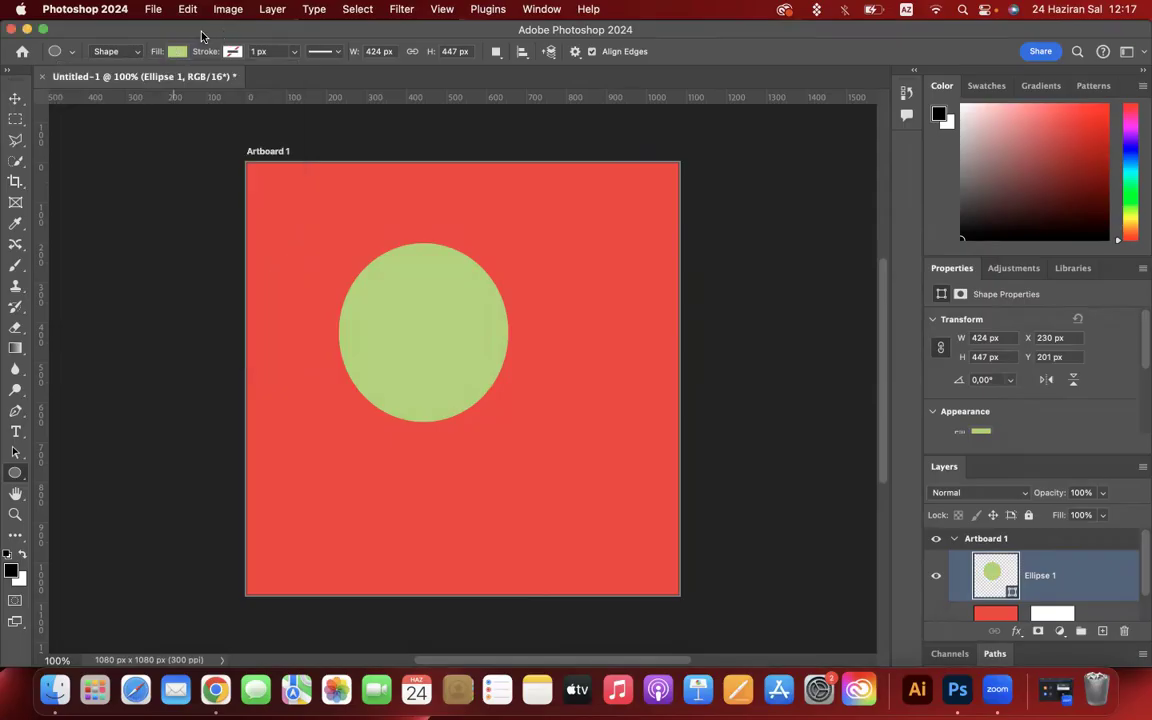
Set the ellipse's fill to No Color and refill it with the recently used blue.
click(231, 51)
click(178, 51)
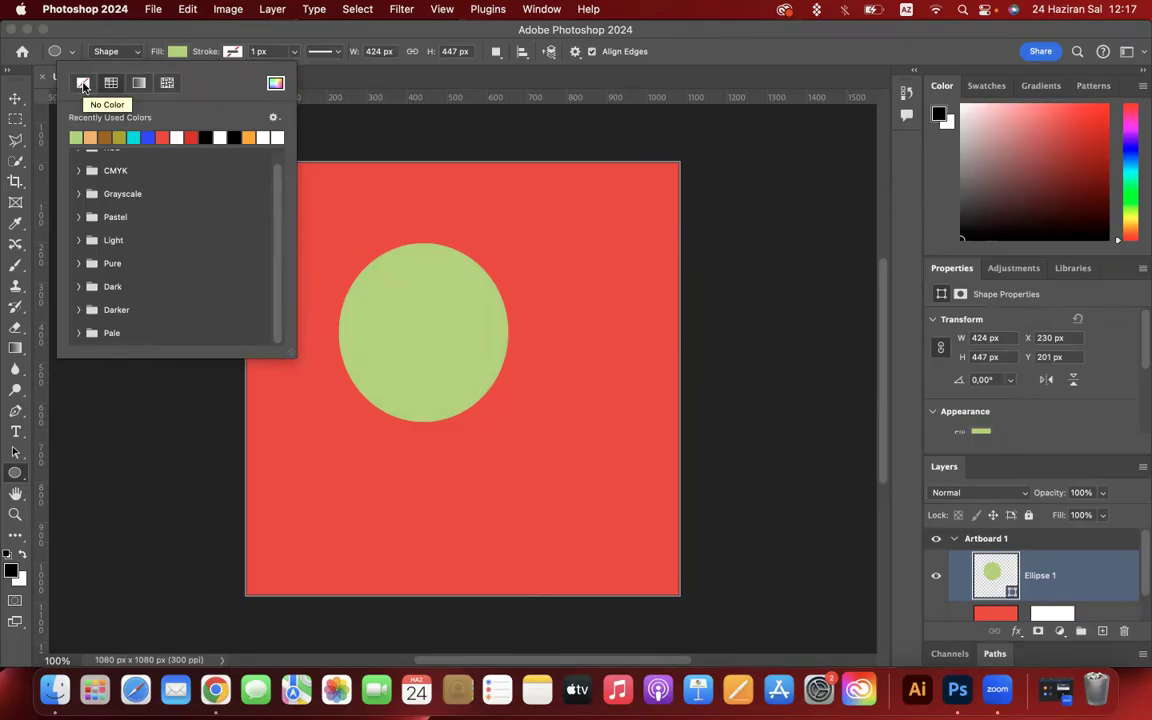
click(83, 84)
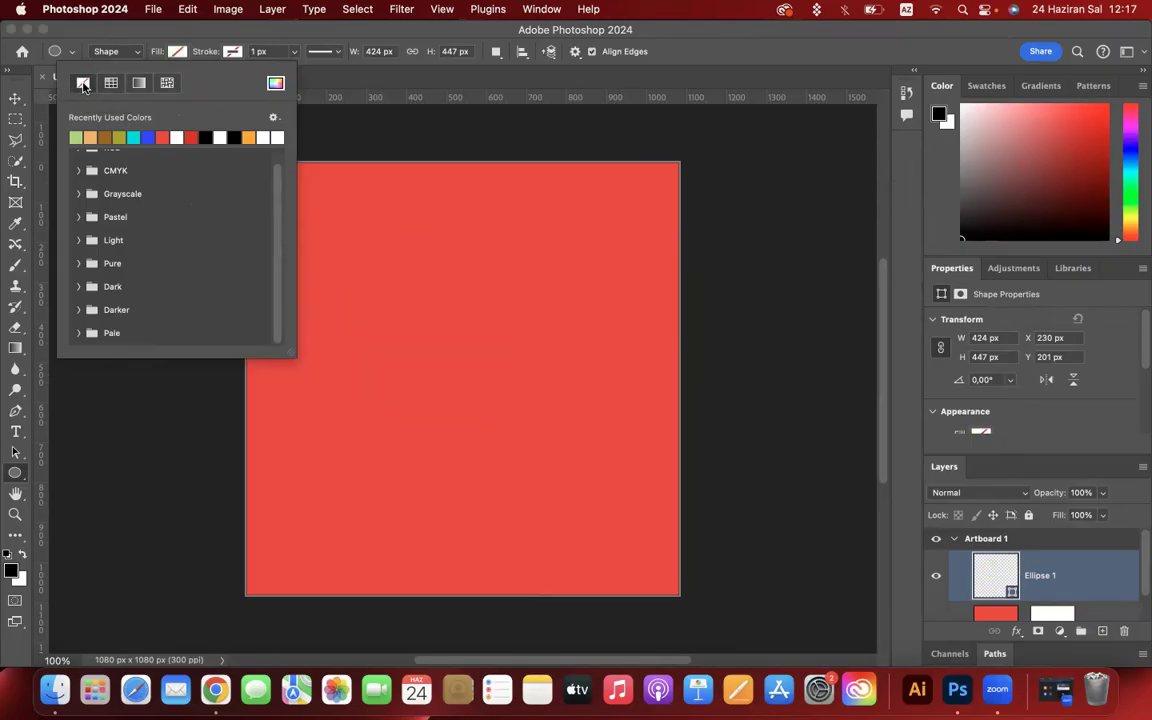
click(149, 136)
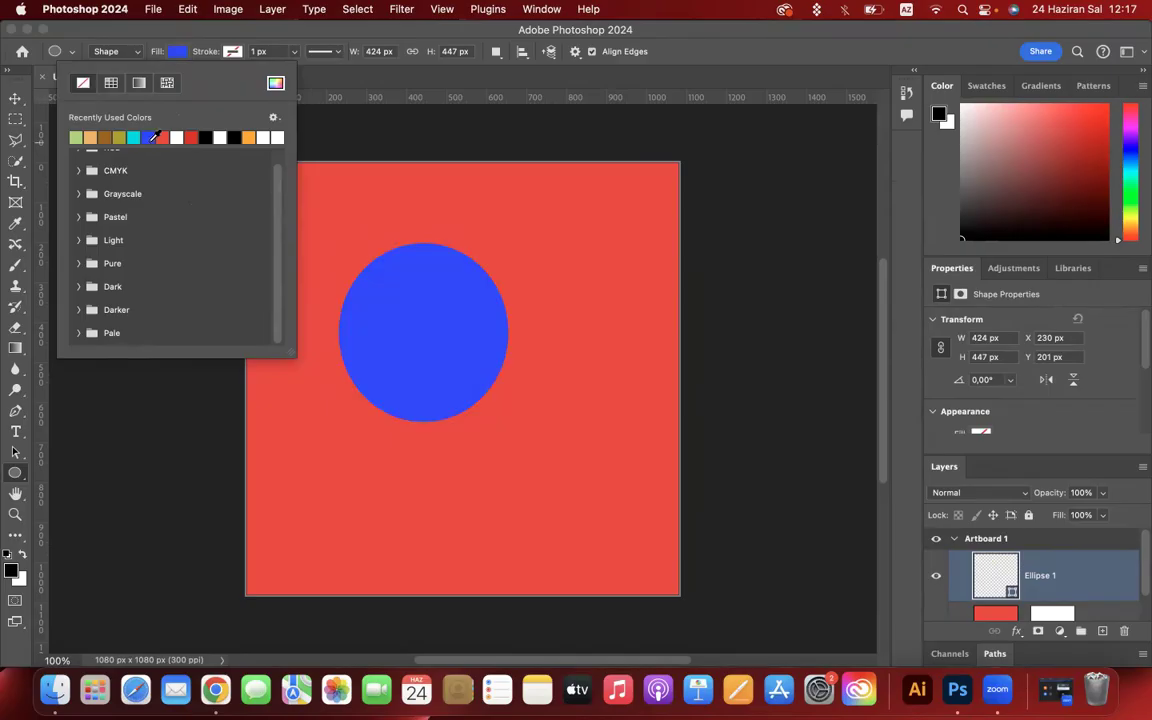
Give the ellipse a white stroke from the recently used colors.
click(233, 53)
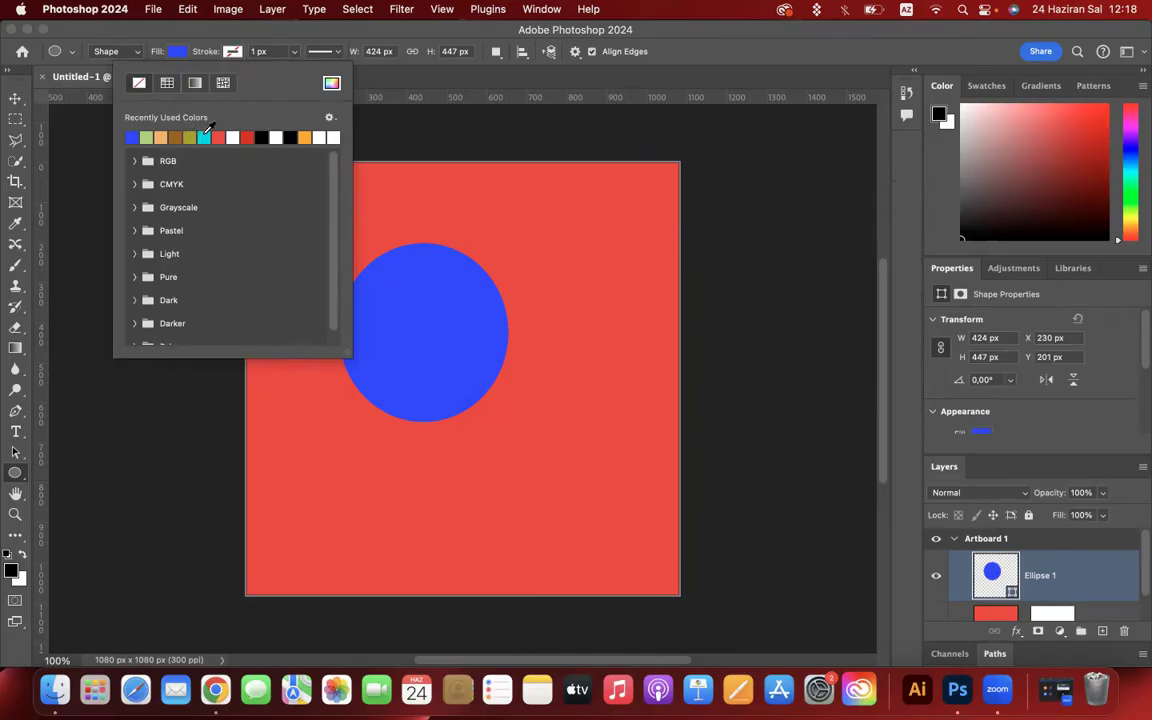
click(189, 136)
click(275, 137)
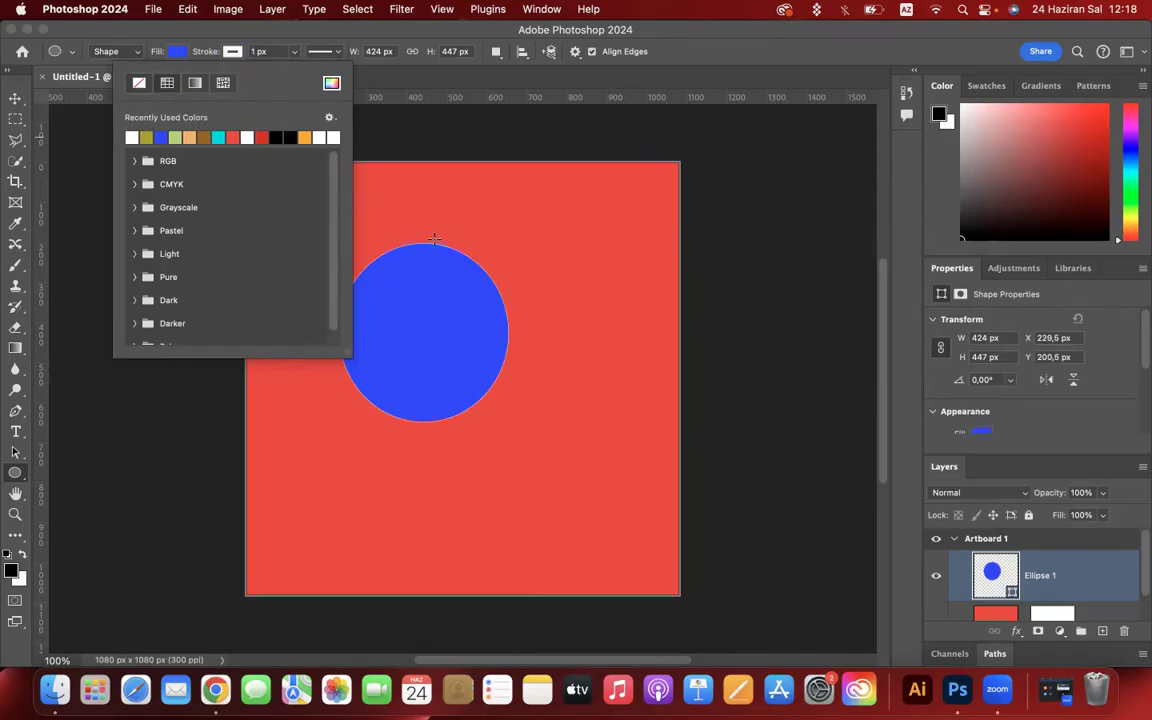
click(228, 51)
Set the ellipse's stroke width to 14 px.
click(255, 52)
text(3)
key(Return)
key(Up)
key(Up)
key(Up)
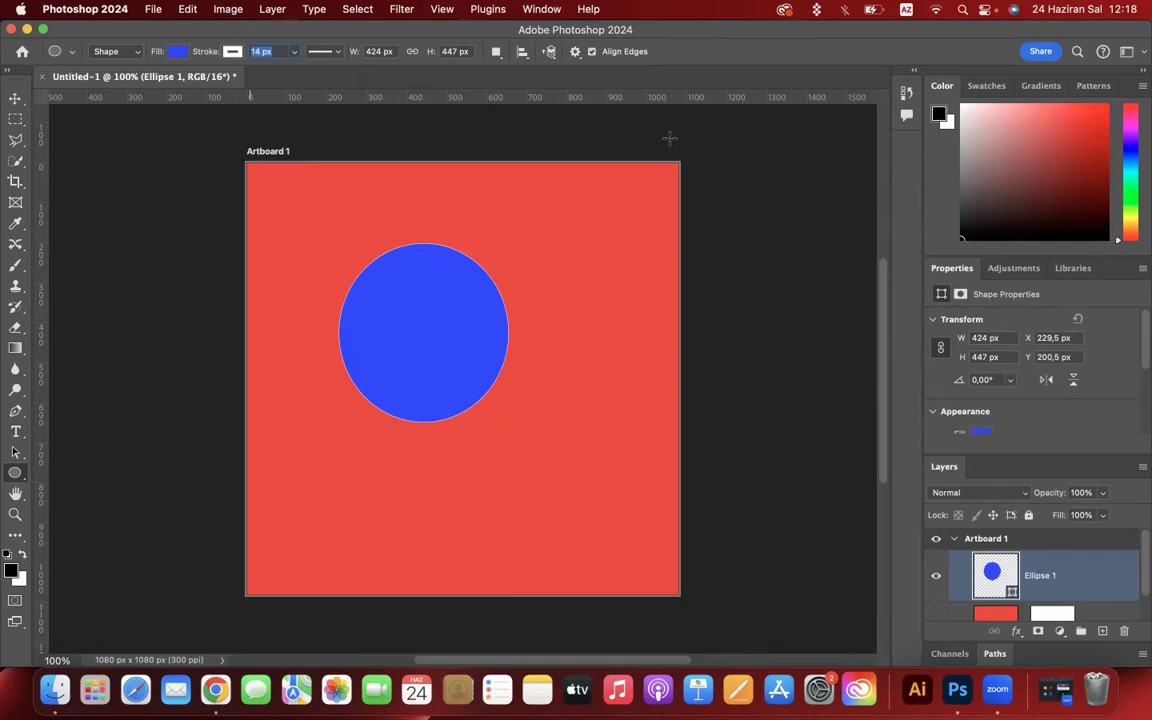
key(Return)
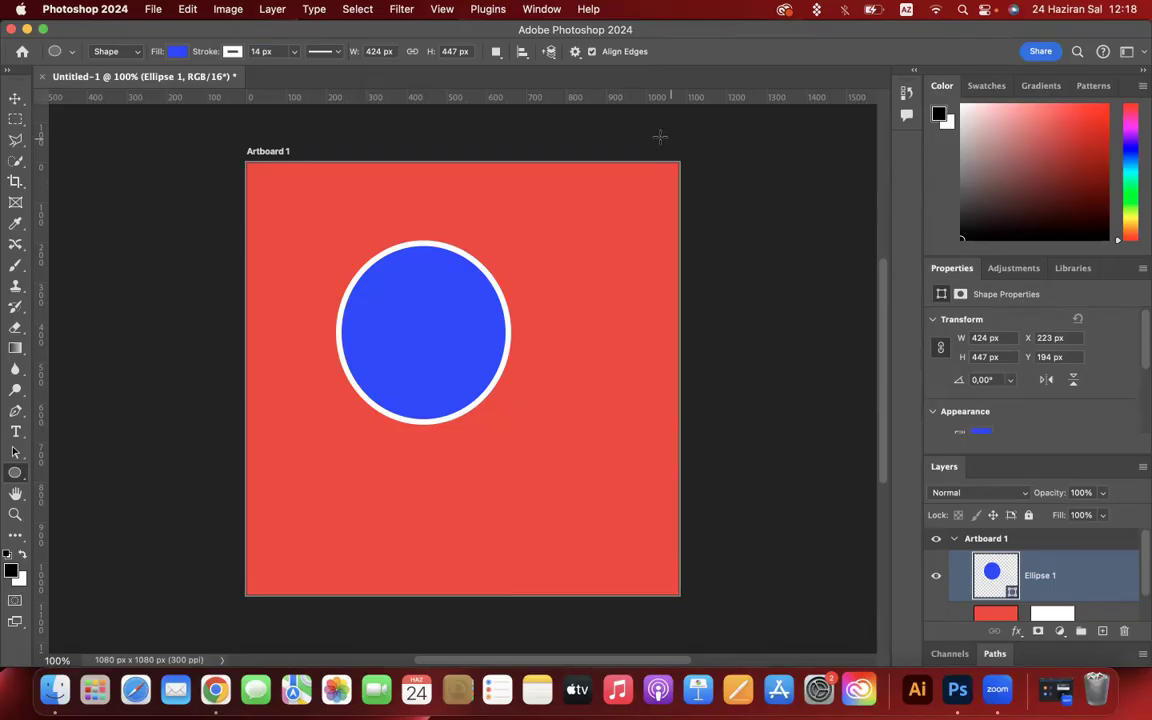
Increase the ellipse's stroke width to 33 px.
double_click(261, 52)
text(33)
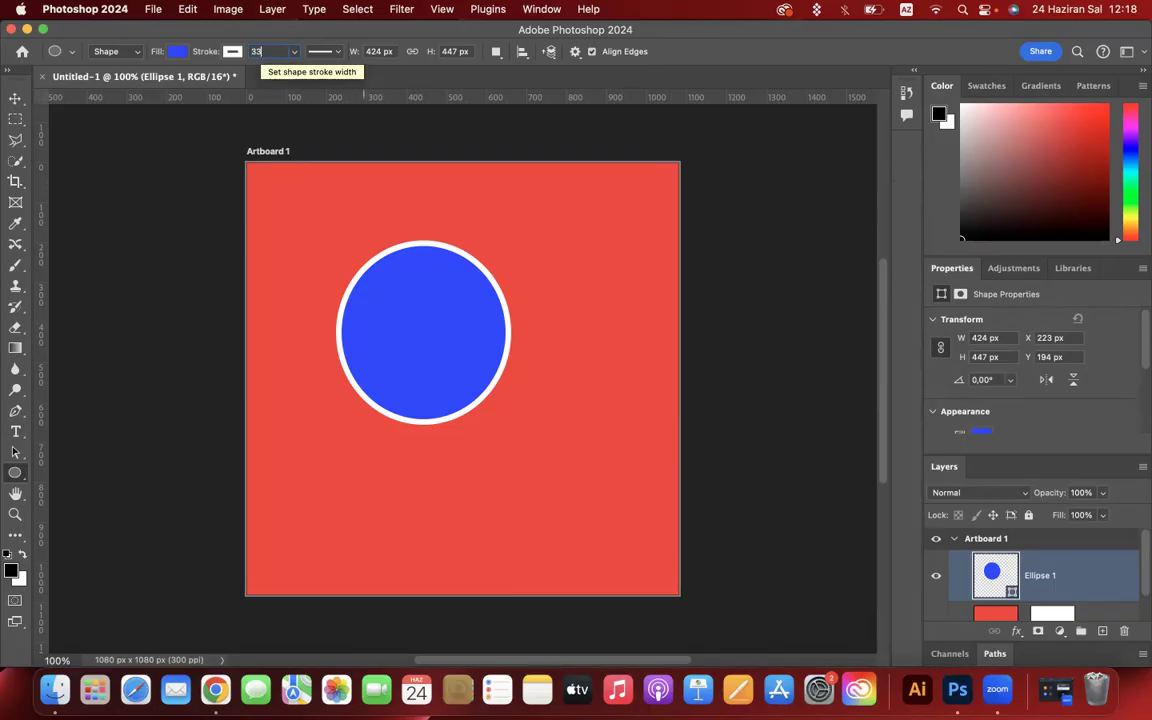
key(Return)
Widen the ellipse's white stroke to 72,91 px.
double_click(256, 52)
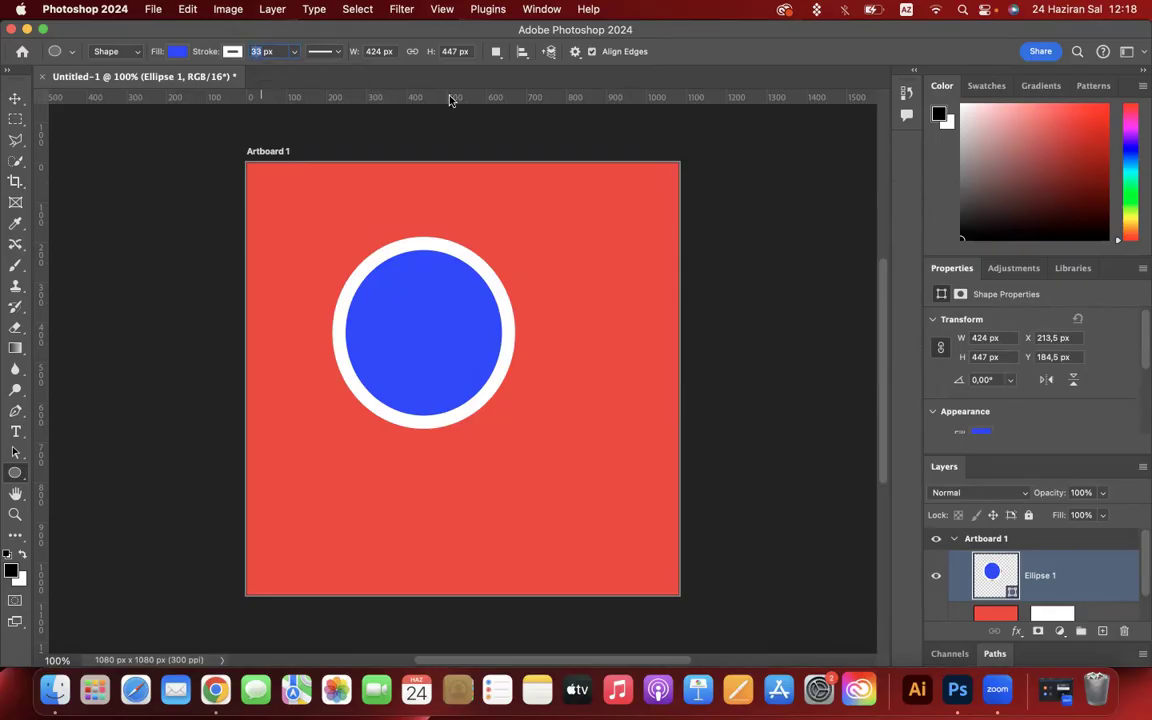
key(Up)
key(Up)
key(Up)
click(294, 58)
mouse_move(290, 70)
mouse_down()
mouse_move(329, 71)
mouse_move(294, 71)
mouse_move(306, 71)
mouse_up()
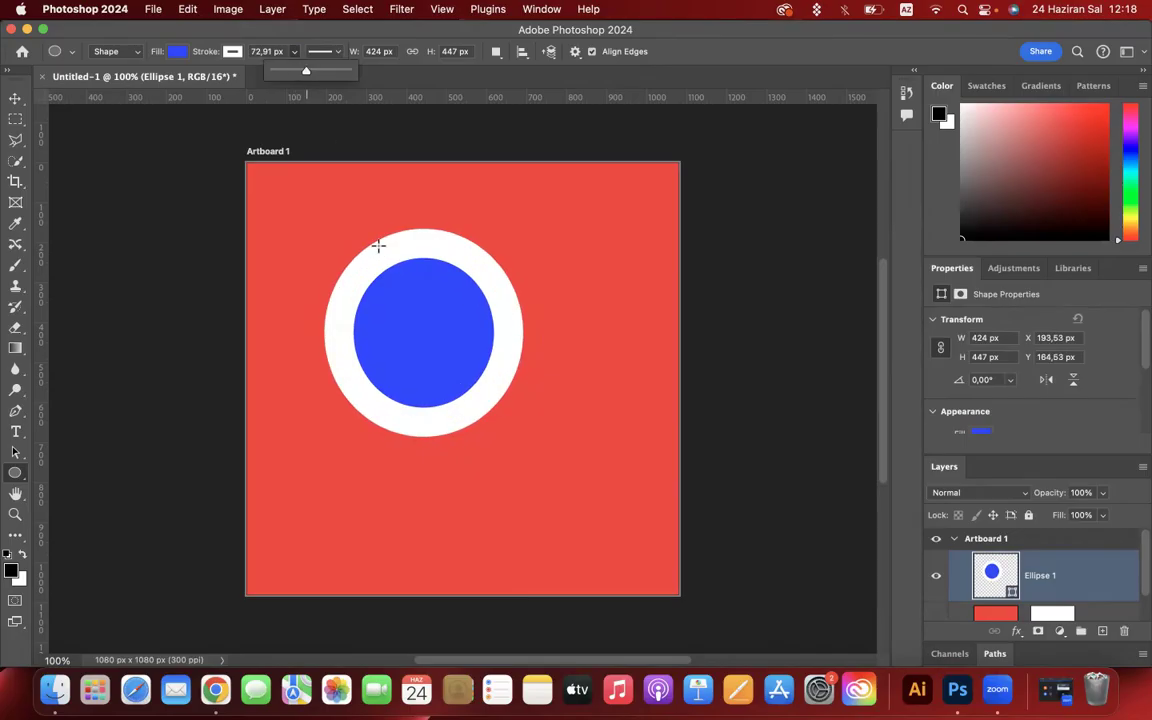
click(342, 27)
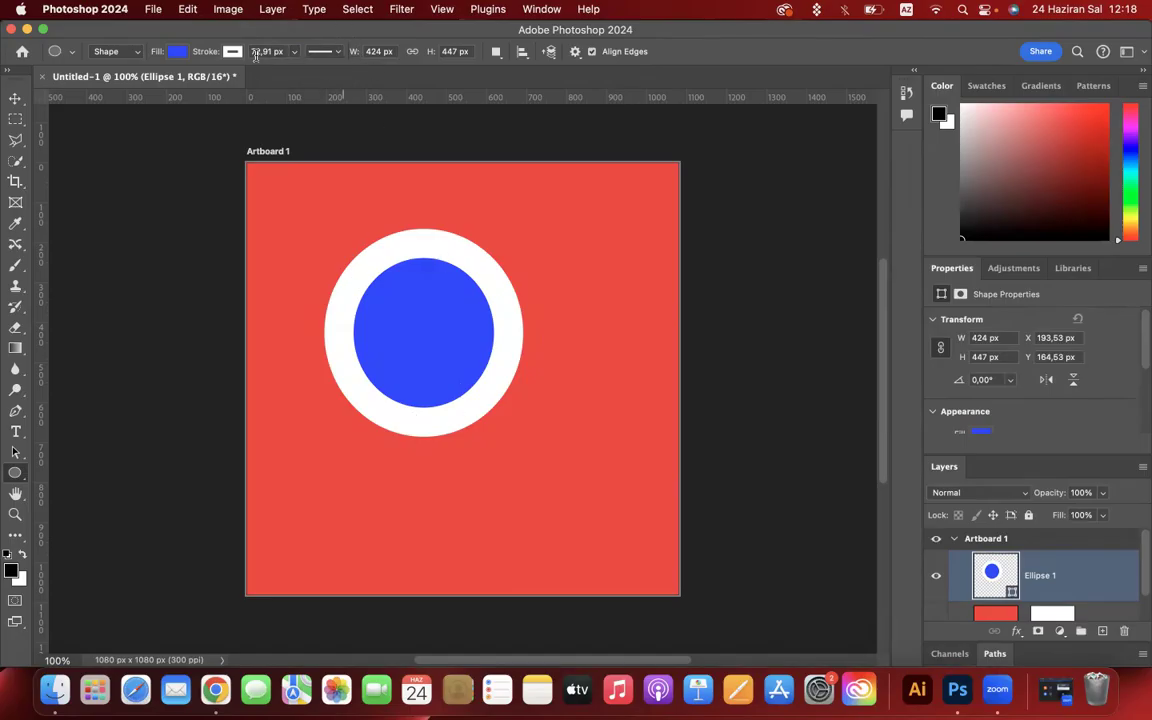
Try the dashed stroke type on the ellipse and switch it to the dotted one.
click(338, 53)
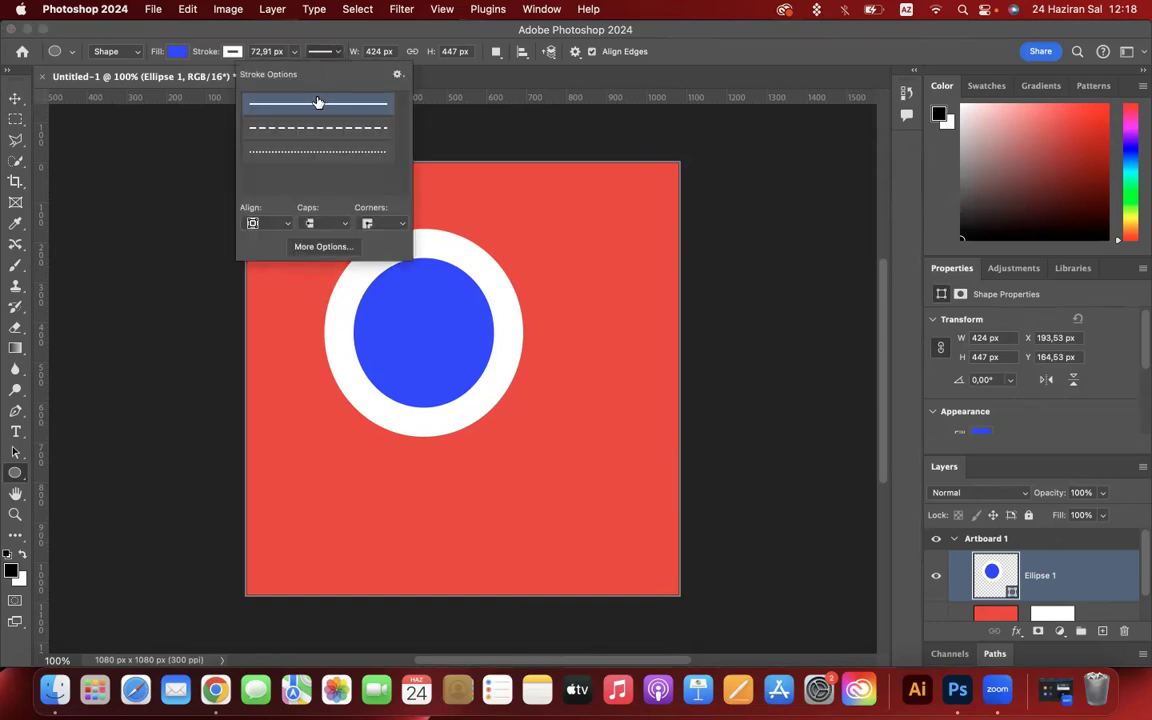
click(345, 130)
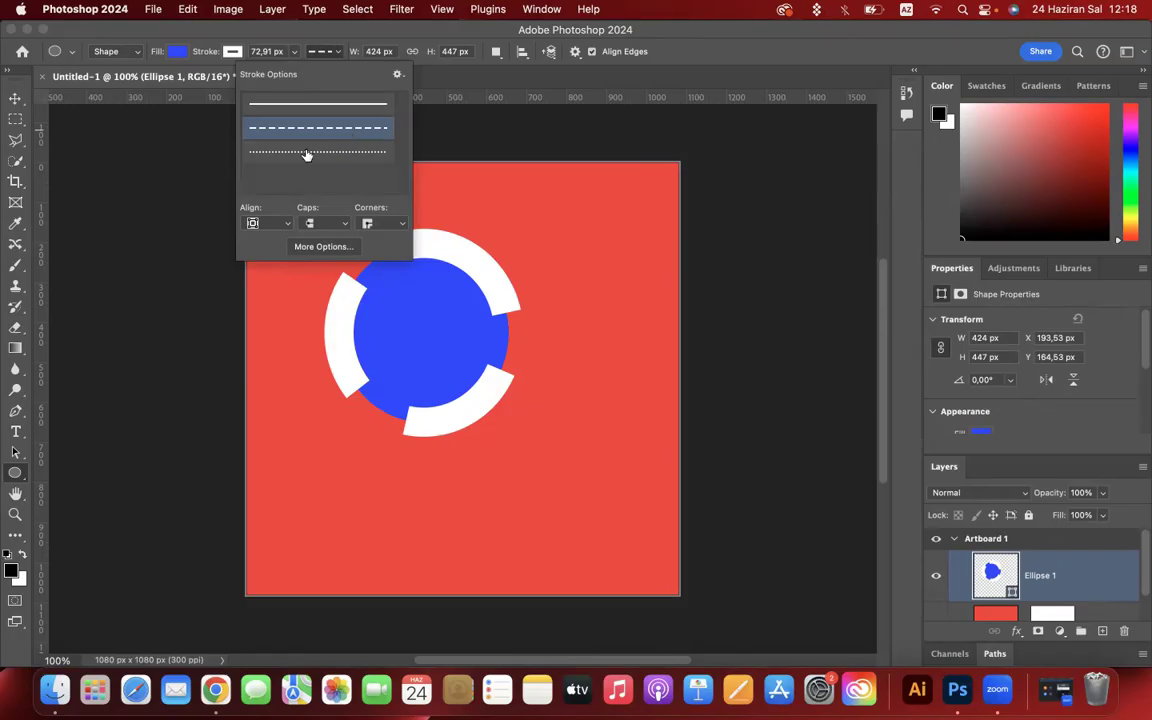
click(307, 153)
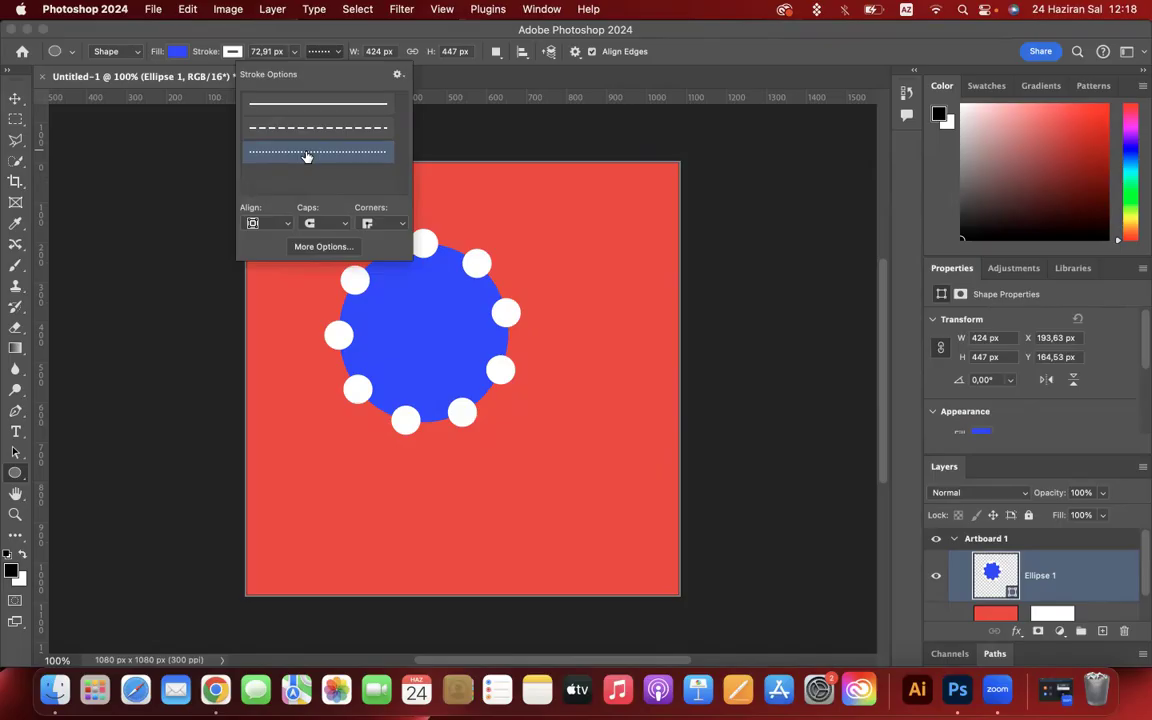
Reduce the dotted stroke's width on the ellipse to 51,91 px.
click(238, 42)
click(258, 47)
key(Down)
key(Down)
key(Down)
key(Down)
key(Down)
key(Down)
key(Down)
key(Down)
key(Down)
key(Down)
key(Down)
key(Down)
key(Down)
key(Down)
key(Down)
key(Return)
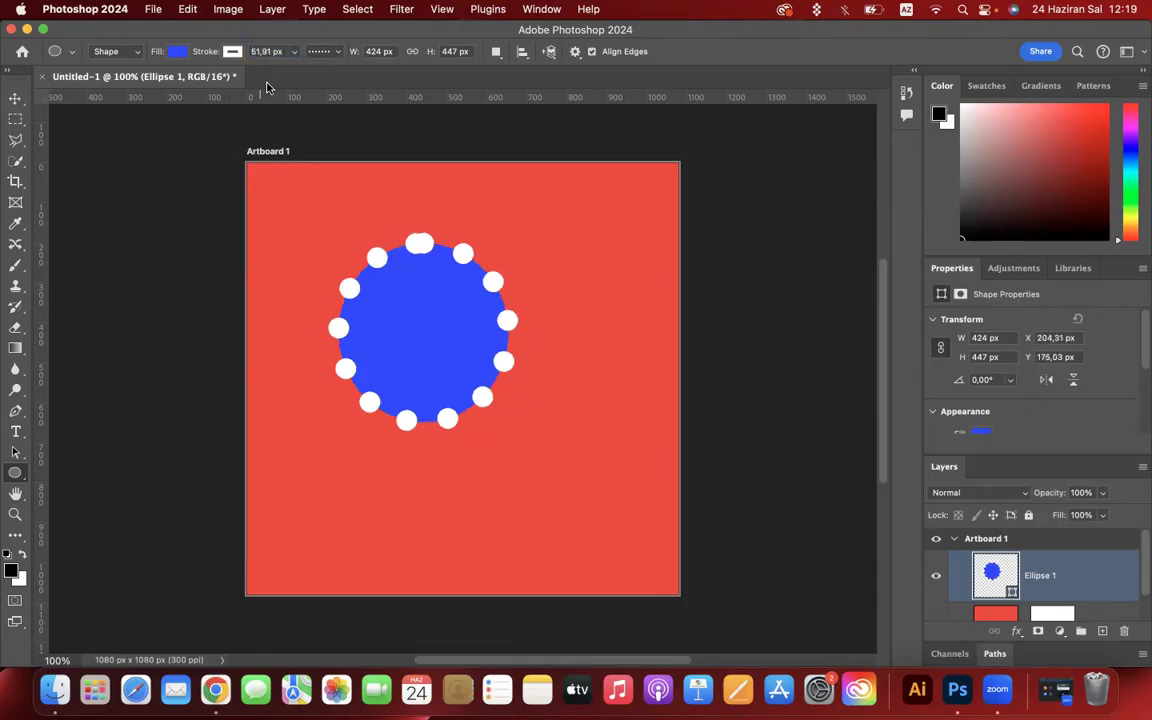
Set the ellipse's stroke width to 12 px.
click(256, 52)
text(12)
key(Return)
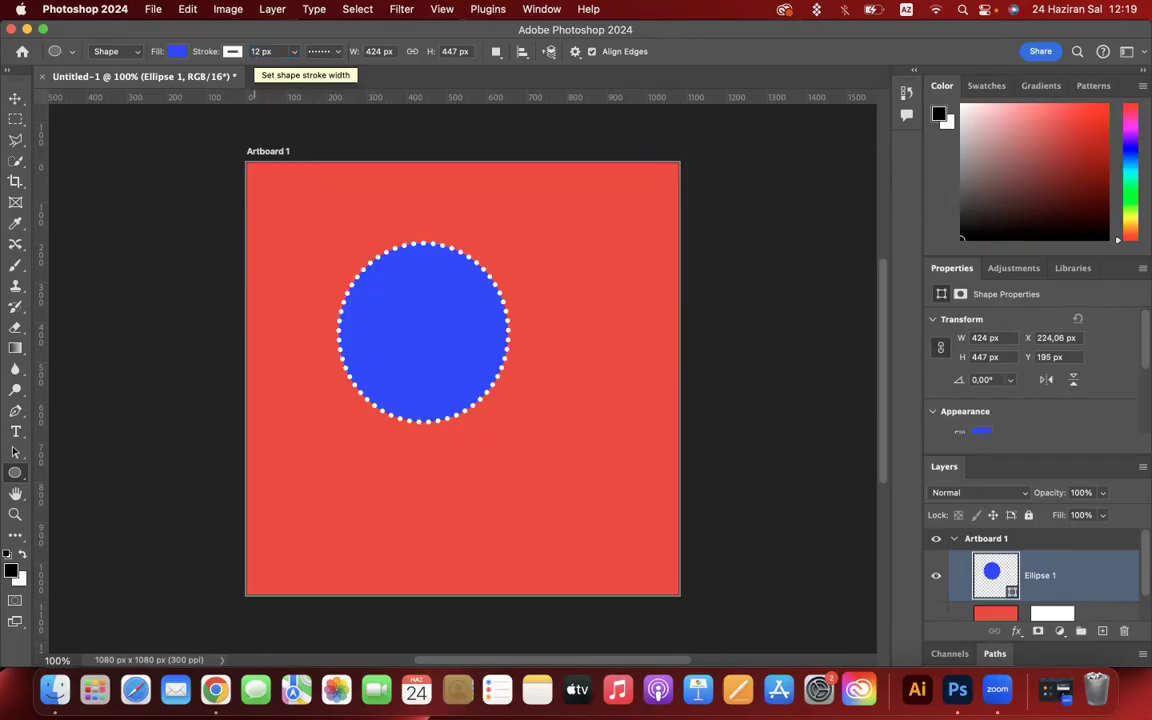
Change the ellipse's stroke type to a solid line.
scroll(440, 320, up, 5)
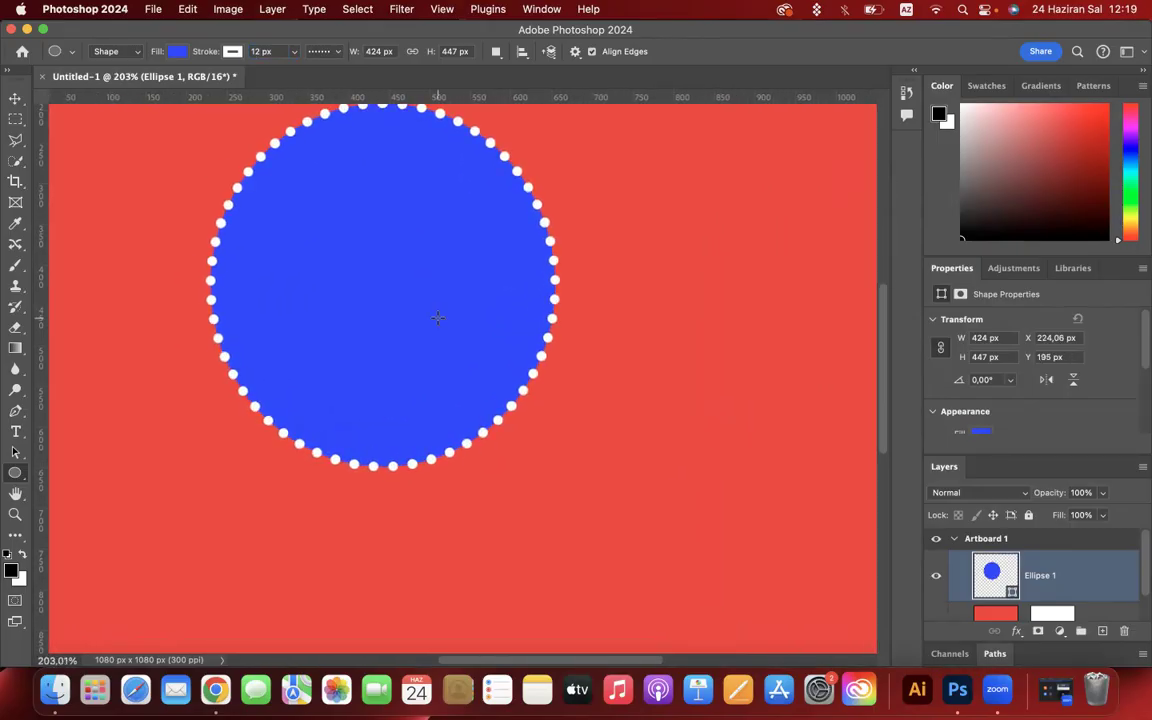
scroll(438, 318, down, 3)
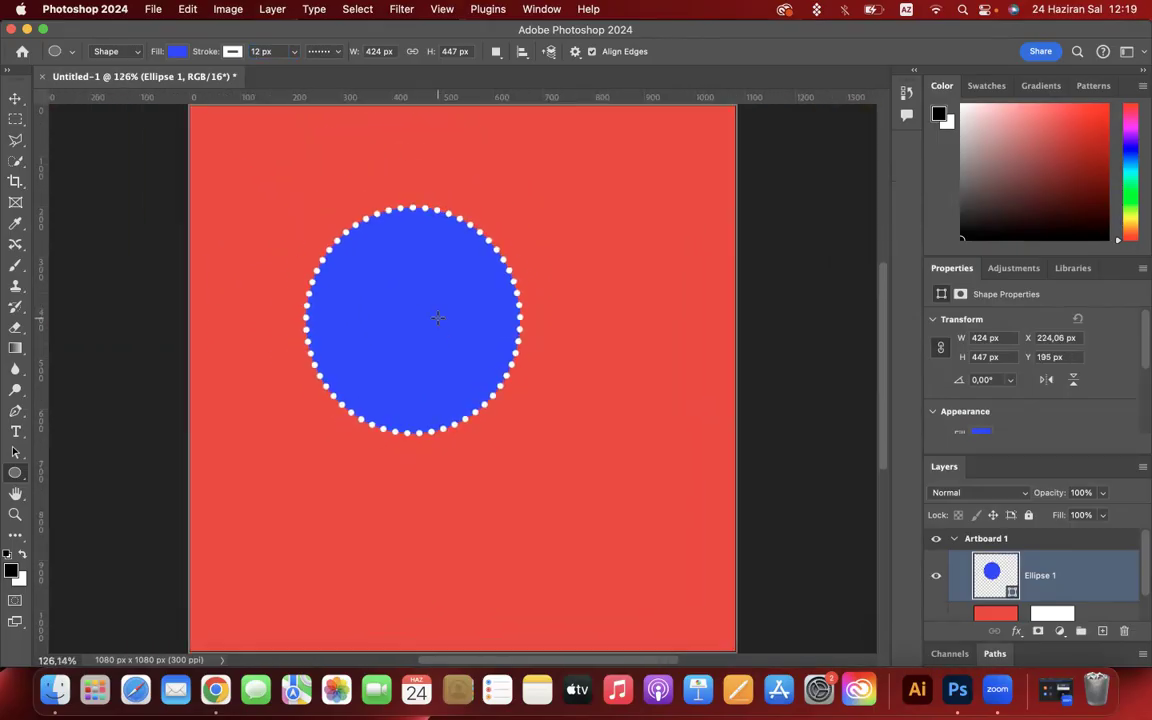
click(310, 51)
click(331, 104)
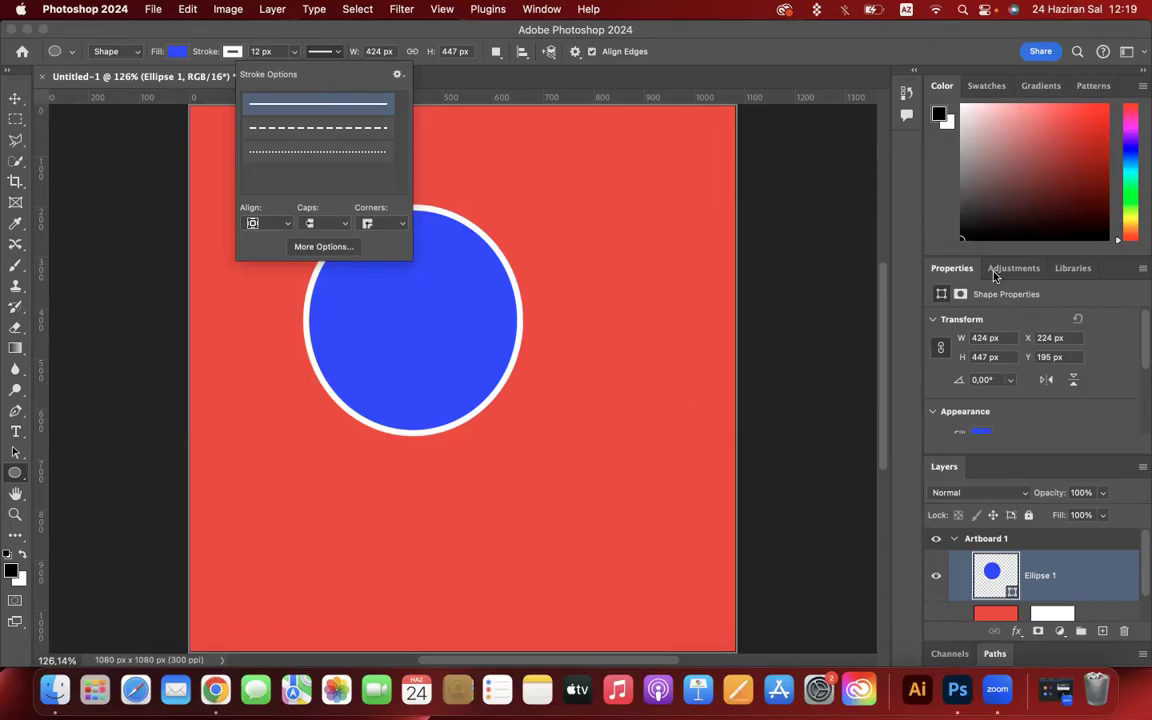
Examine the ellipse's transform, fill, stroke and pathfinder settings in its shape properties and compare them with the tool's fill options.
click(951, 270)
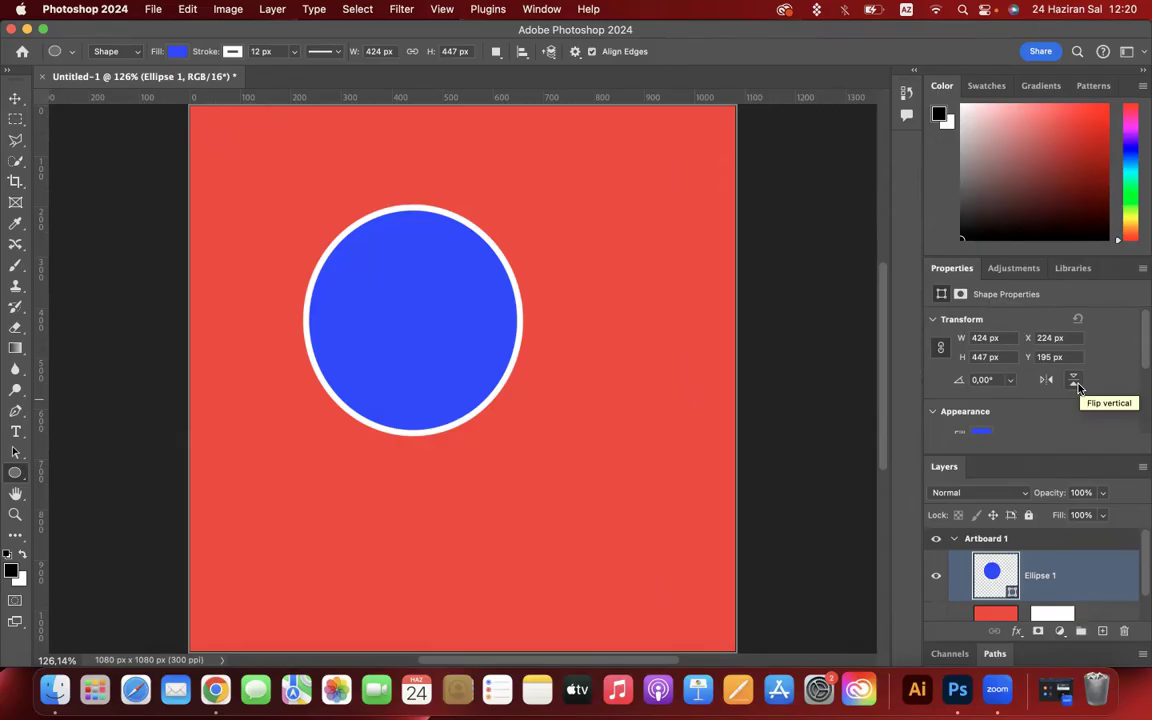
scroll(1141, 374, down, 2)
scroll(1141, 374, down, 2)
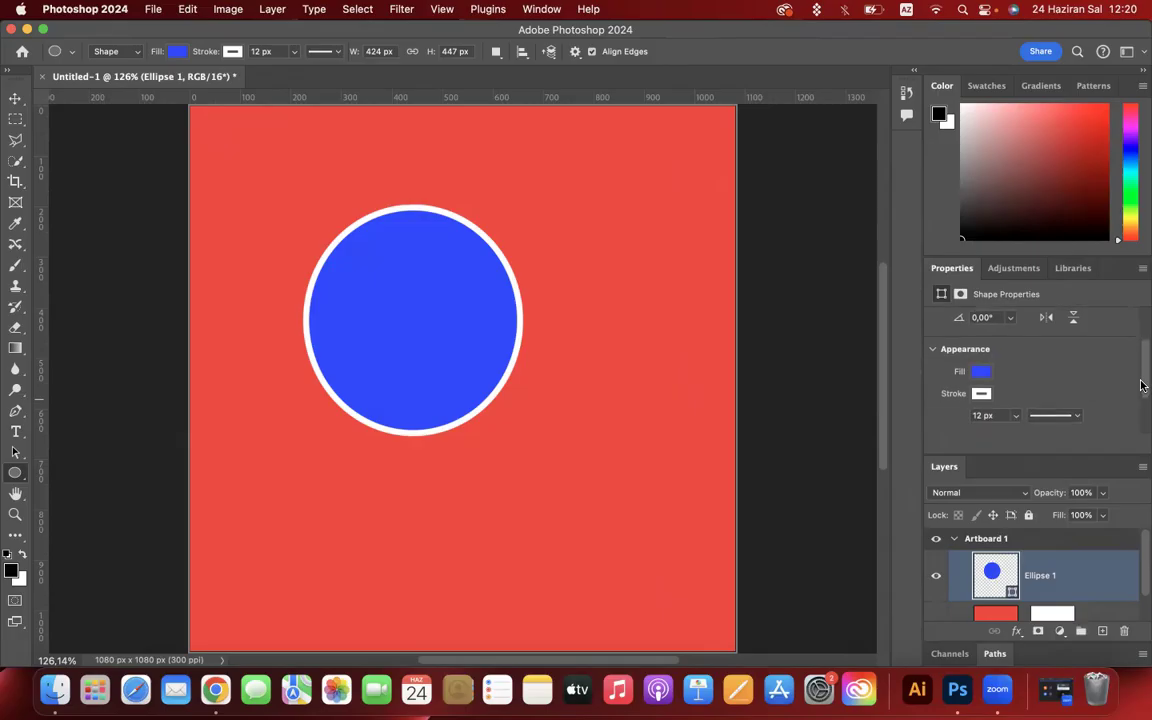
click(980, 358)
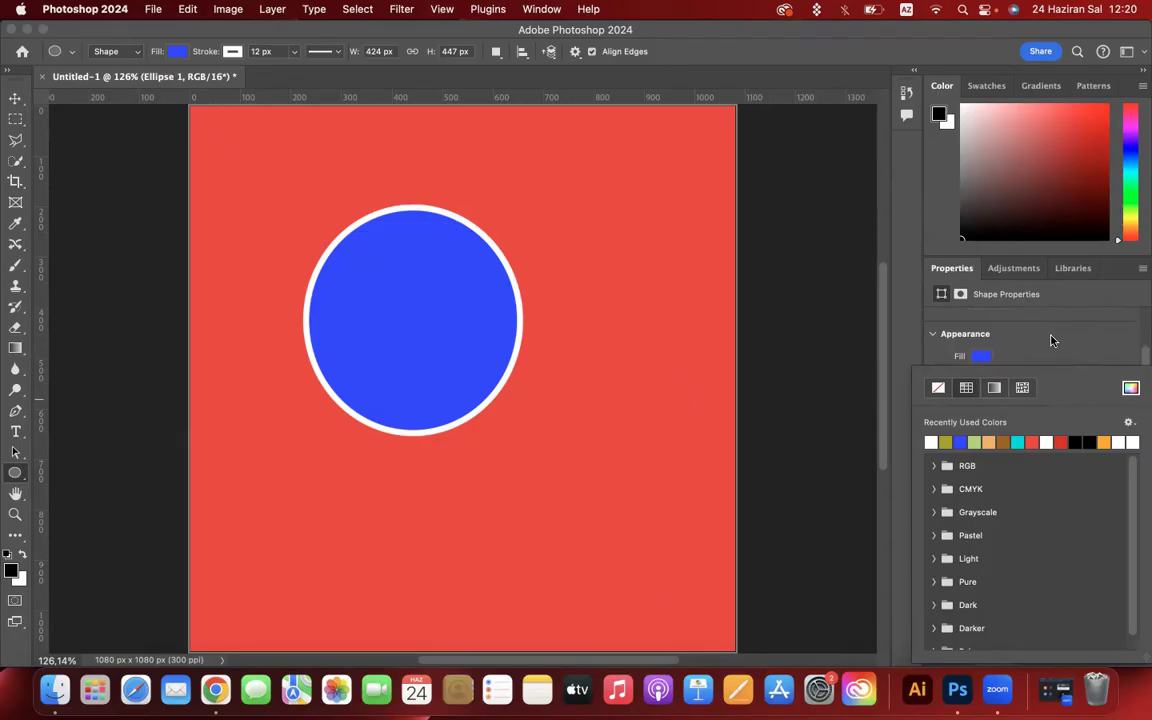
click(969, 316)
click(174, 57)
click(175, 54)
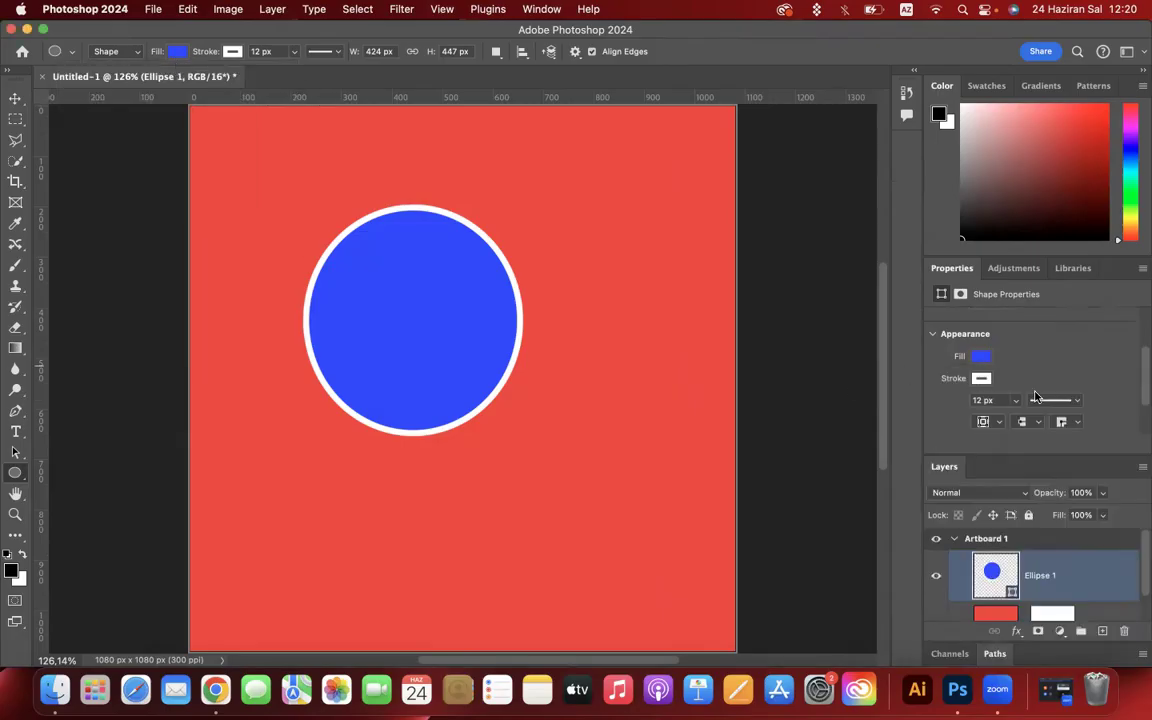
scroll(1035, 397, down, 2)
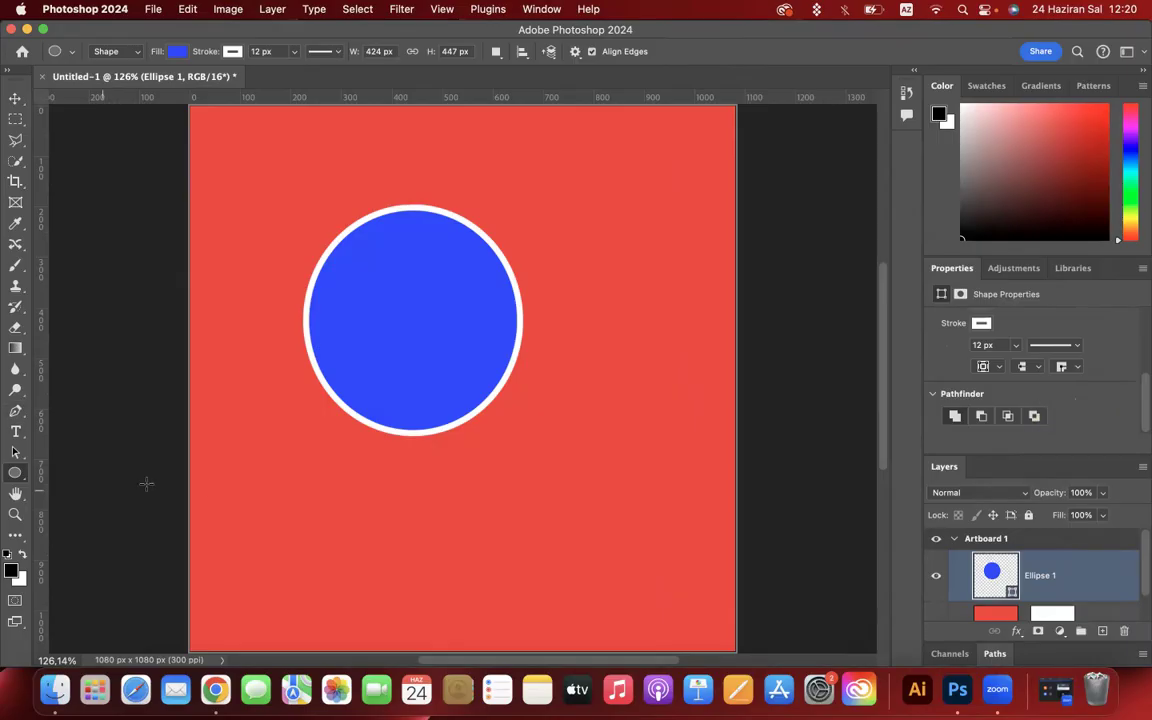
Create a second ellipse 500 px wide and 500 px high directly below the first one.
click(281, 451)
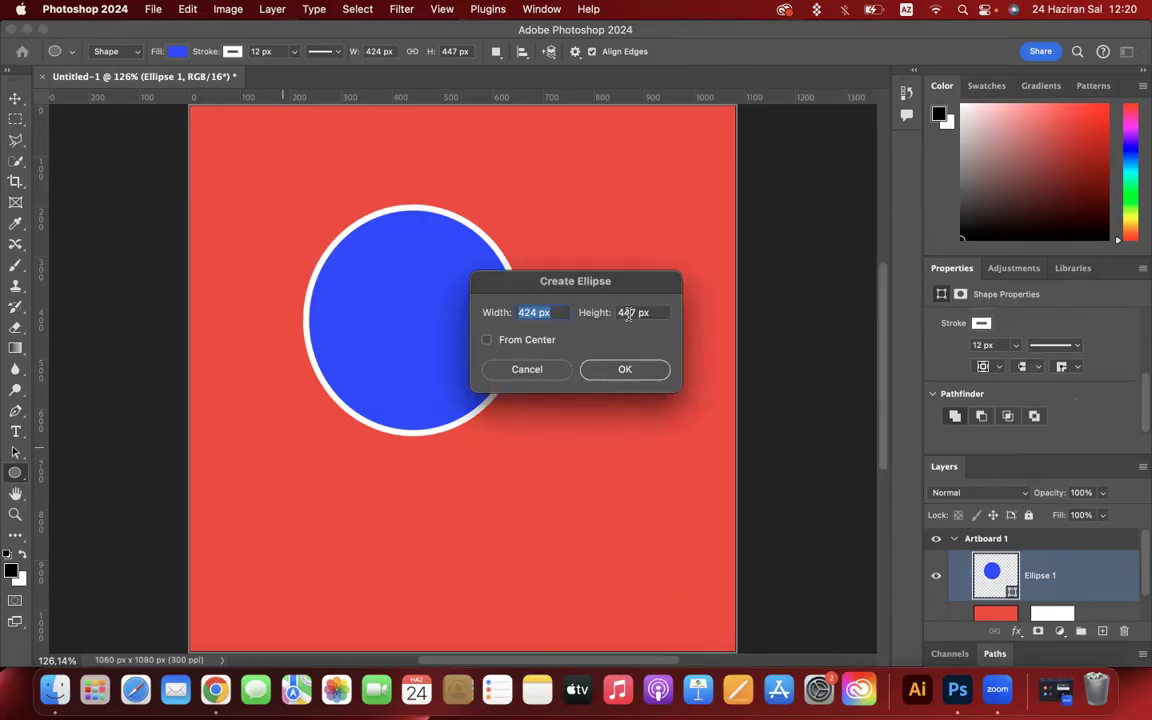
text(500)
key(Tab)
text(500)
key(Return)
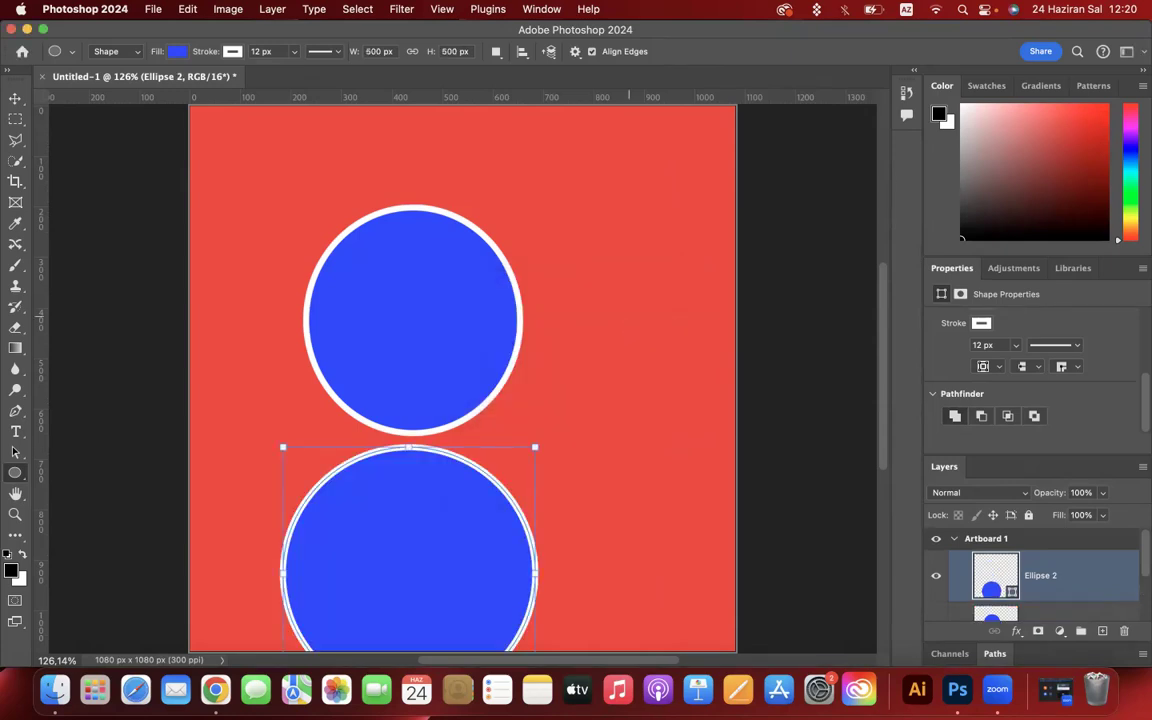
scroll(462, 378, down, 3)
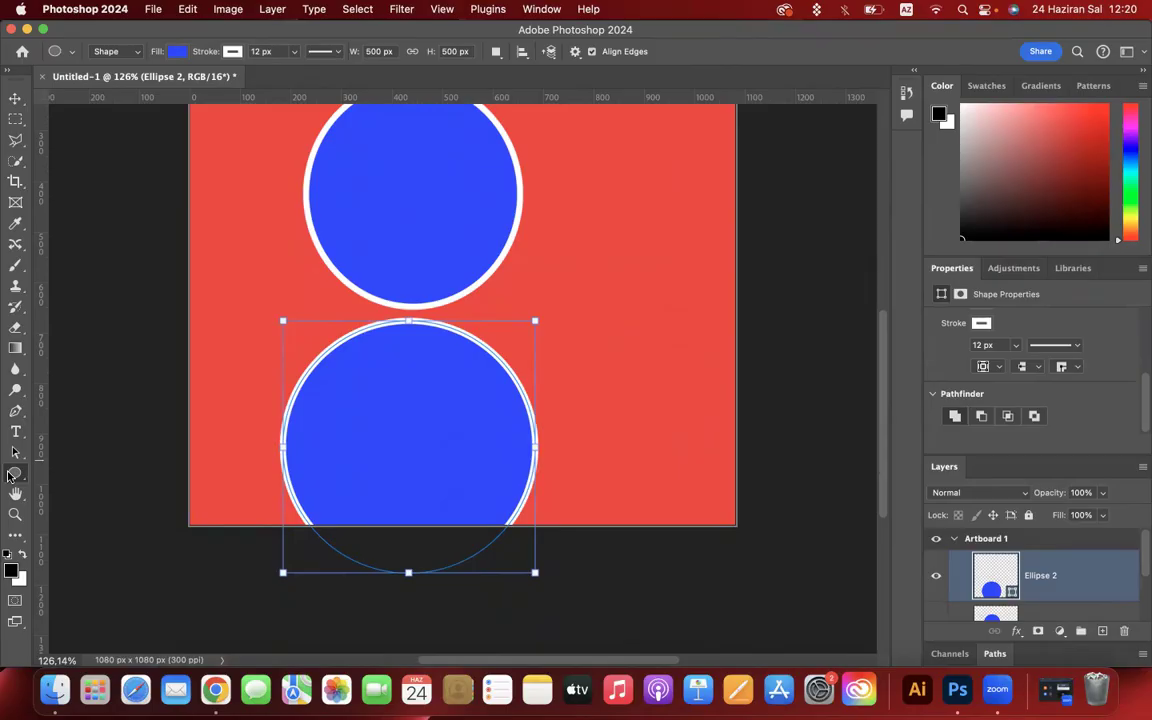
Undo the creation of the second ellipse.
key(super+z)
scroll(636, 241, up, 1)
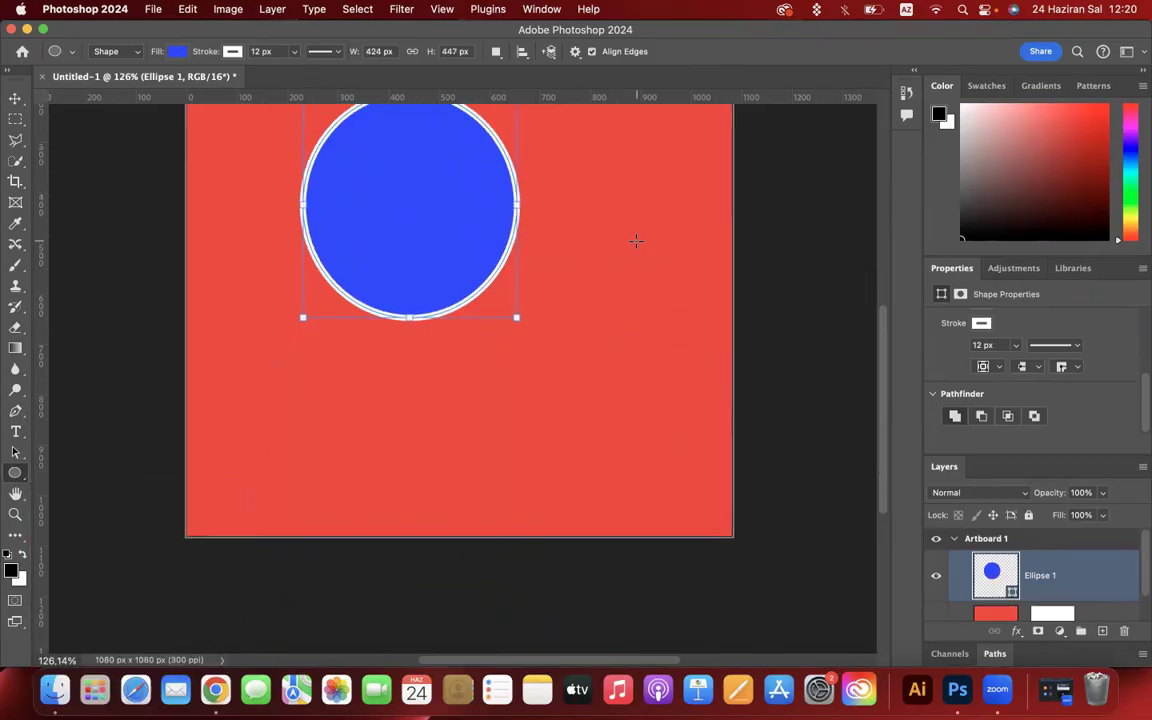
scroll(636, 241, up, 5)
scroll(428, 404, down, 3)
scroll(428, 404, down, 1)
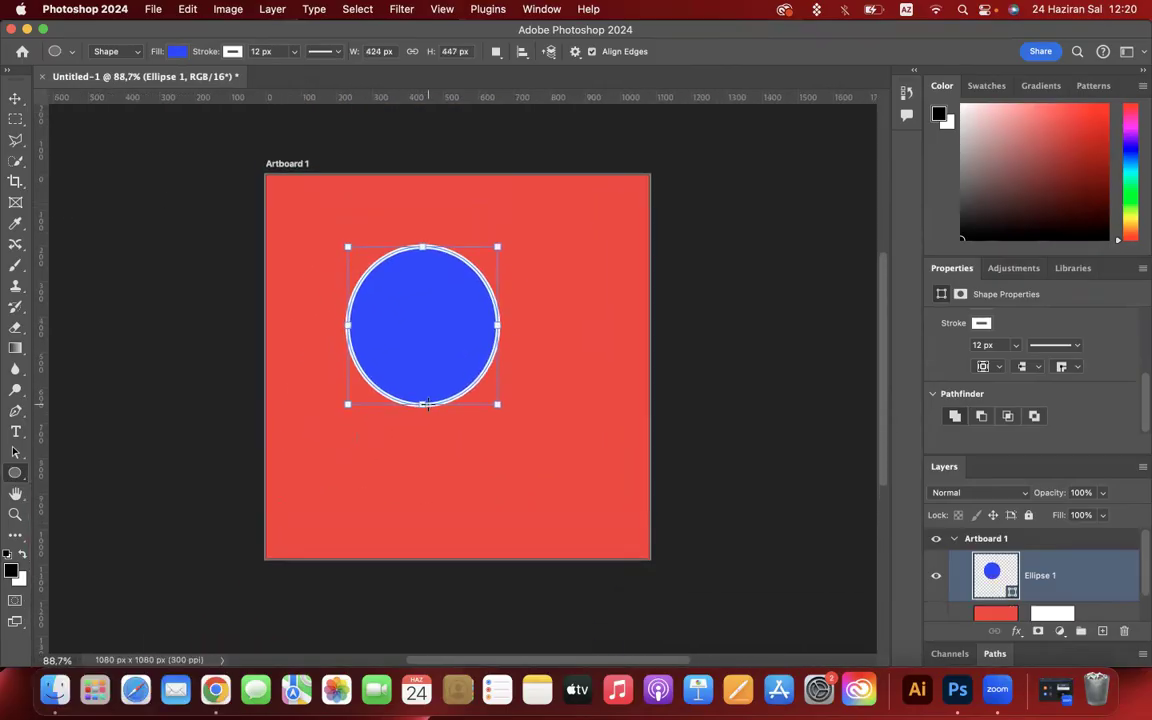
scroll(428, 404, up, 1)
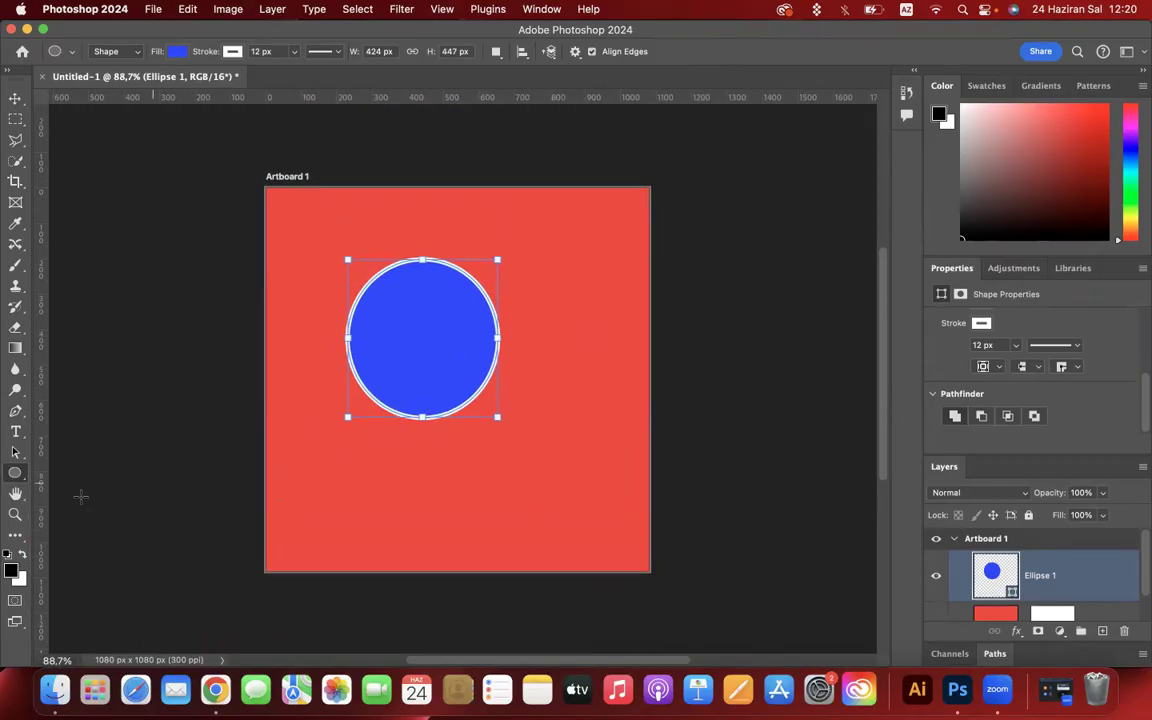
Draw two lines with the Line tool: a slanted one below the ellipse and a vertical one about 718 px long crossing it.
click(12, 455)
click(13, 474)
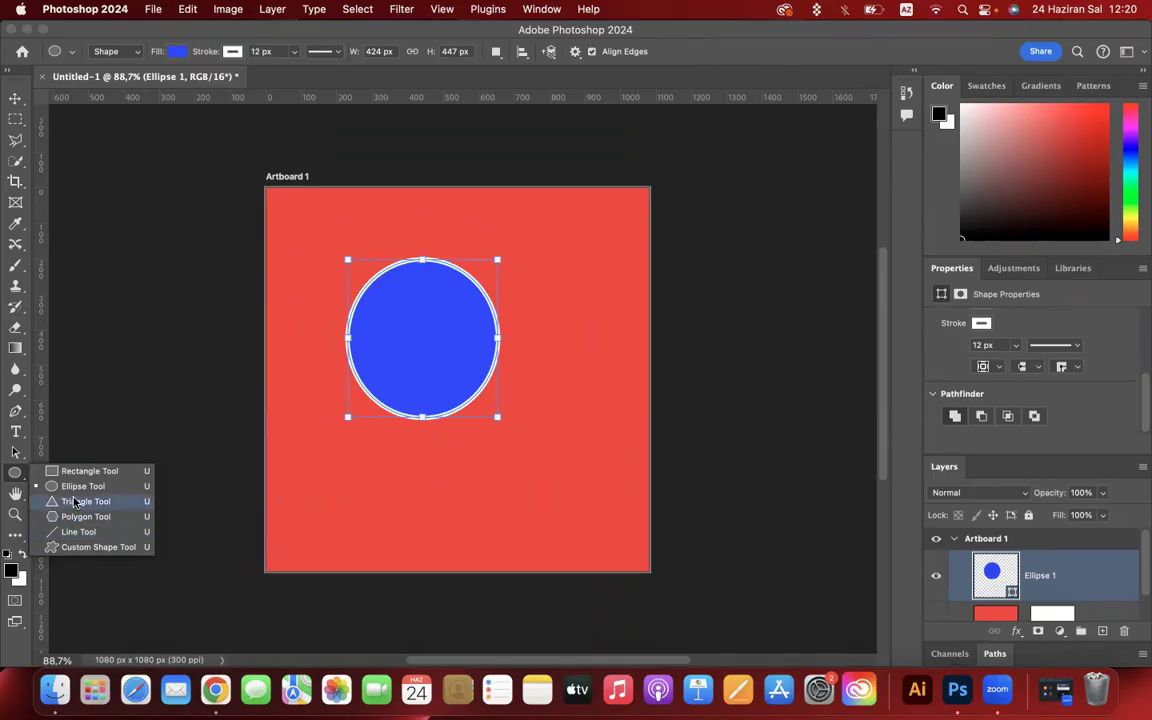
click(74, 471)
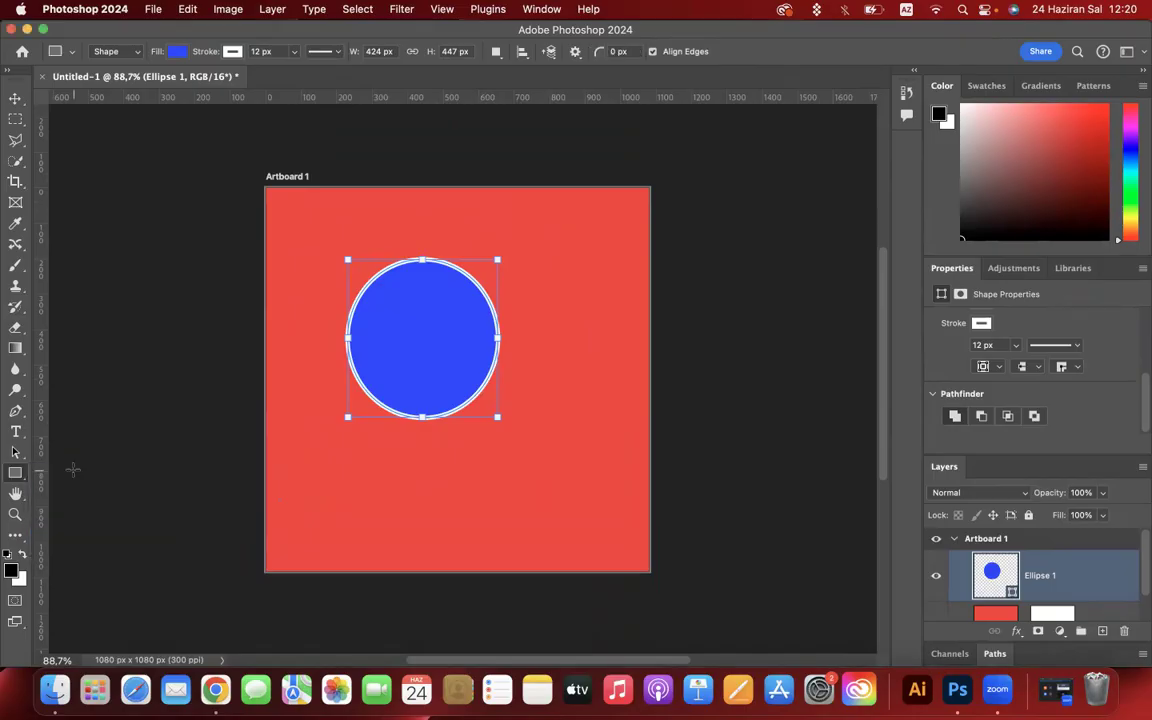
click(17, 474)
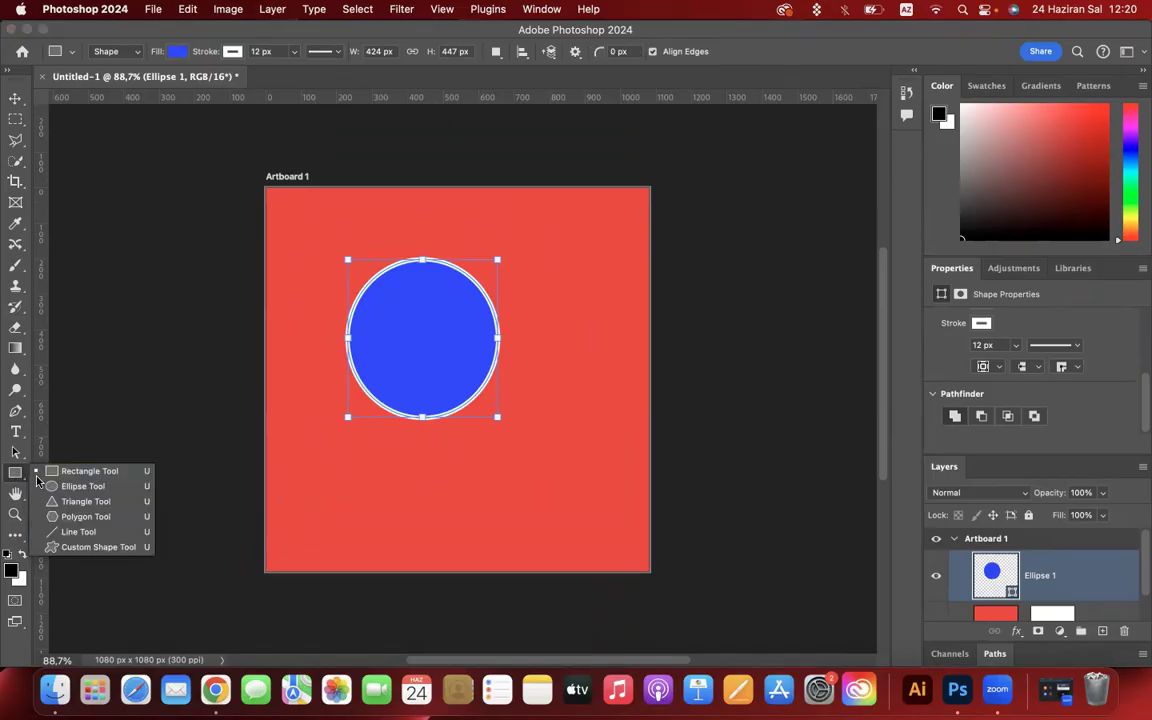
click(96, 539)
mouse_move(378, 507)
mouse_down()
mouse_move(609, 429)
mouse_move(602, 455)
mouse_up()
drag(563, 332, 564, 584)
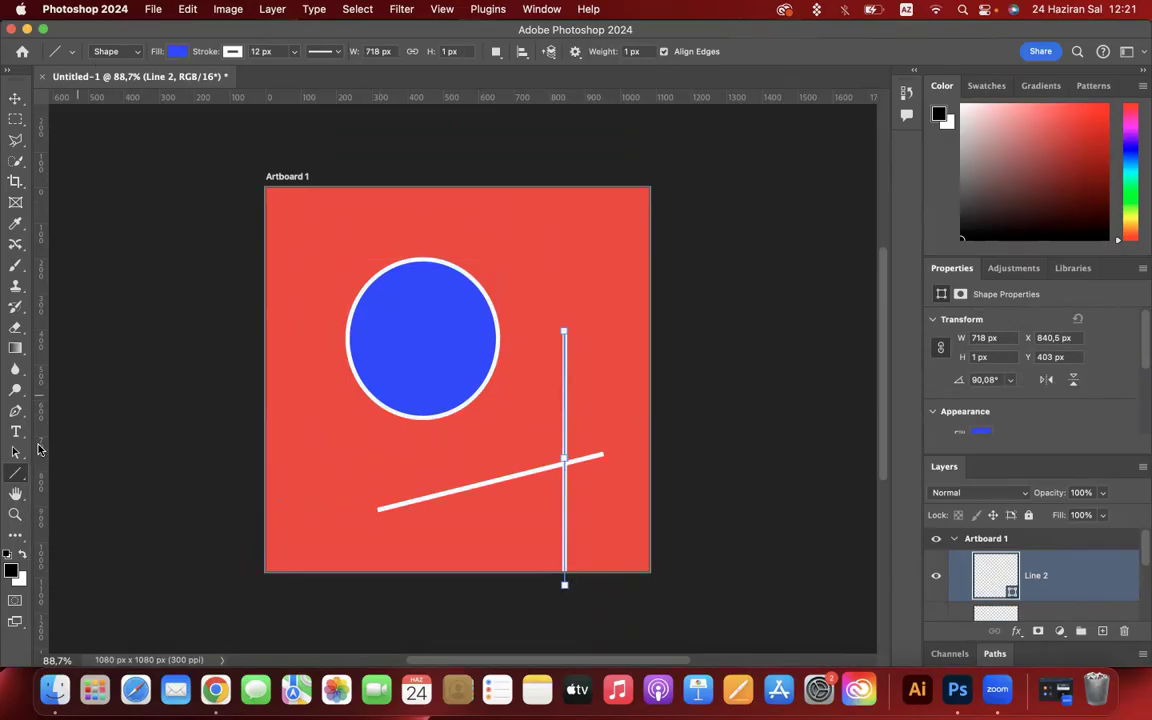
Draw the moose custom shape from the Wild Animals set, about 366 px wide and 264 px high, in the artboard's upper-right area.
click(14, 474)
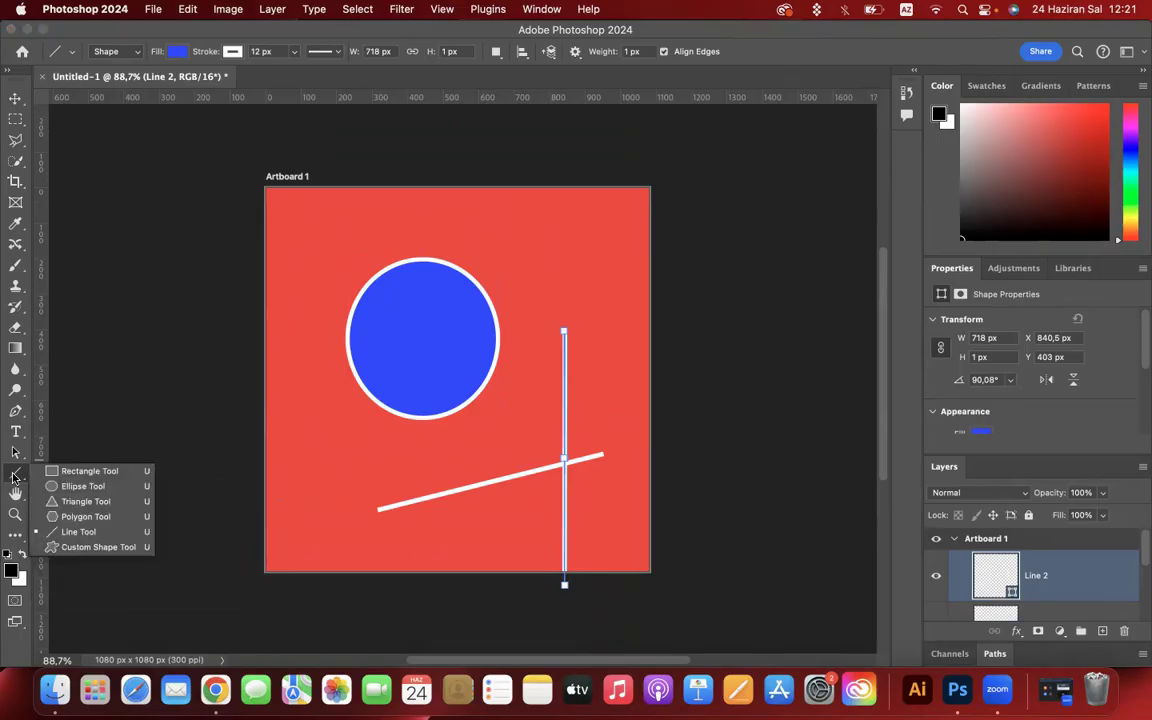
click(99, 547)
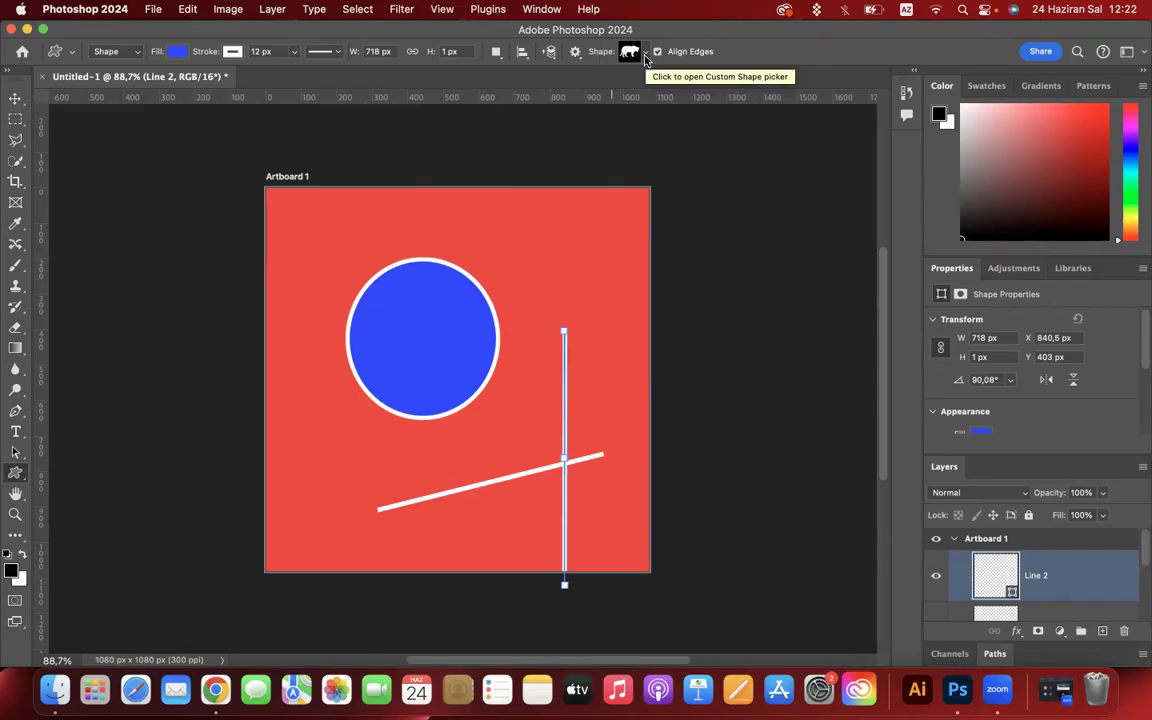
click(645, 57)
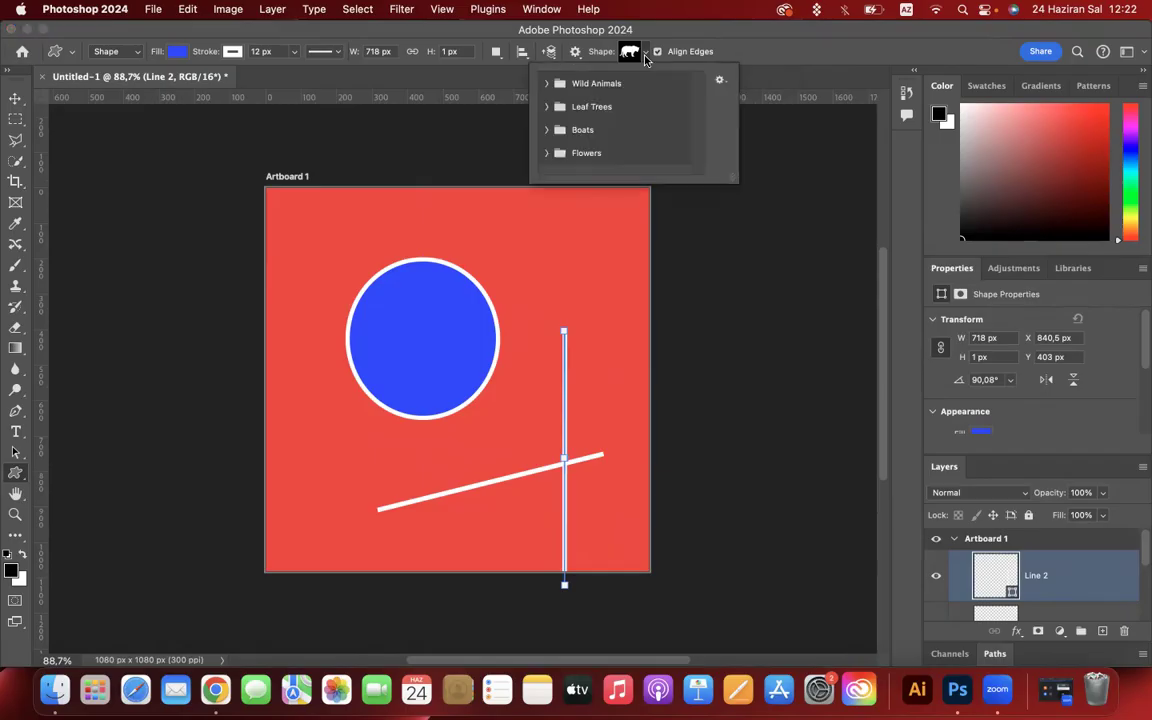
click(546, 84)
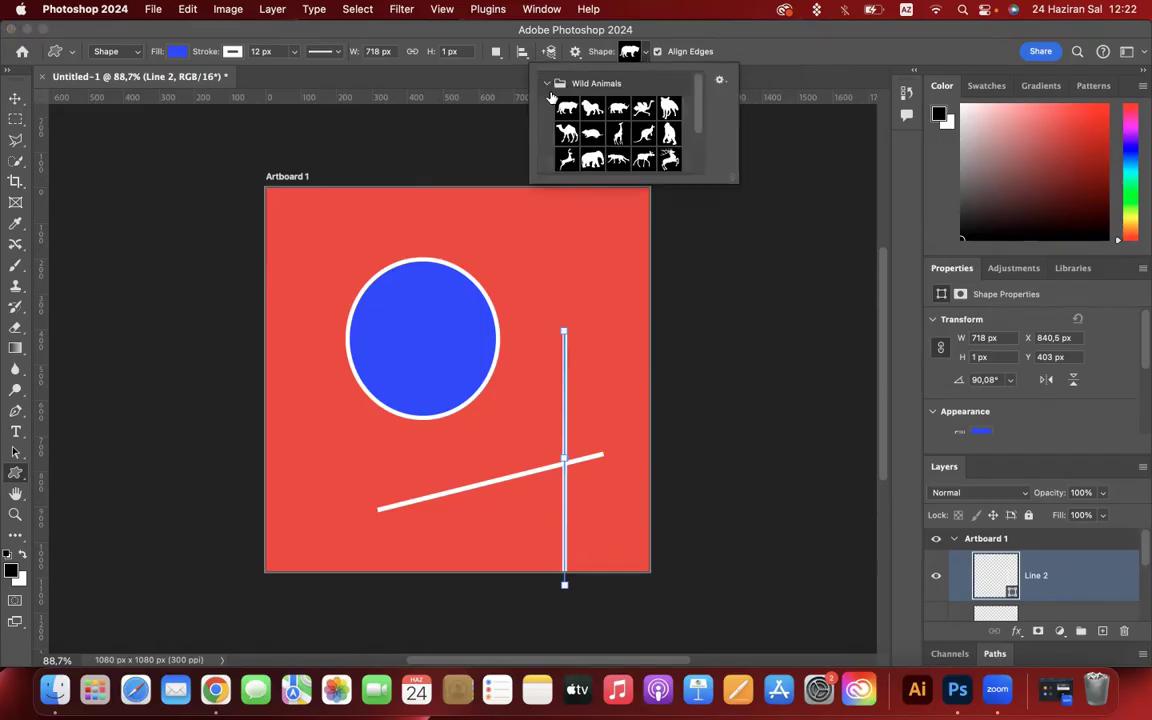
scroll(608, 133, down, 2)
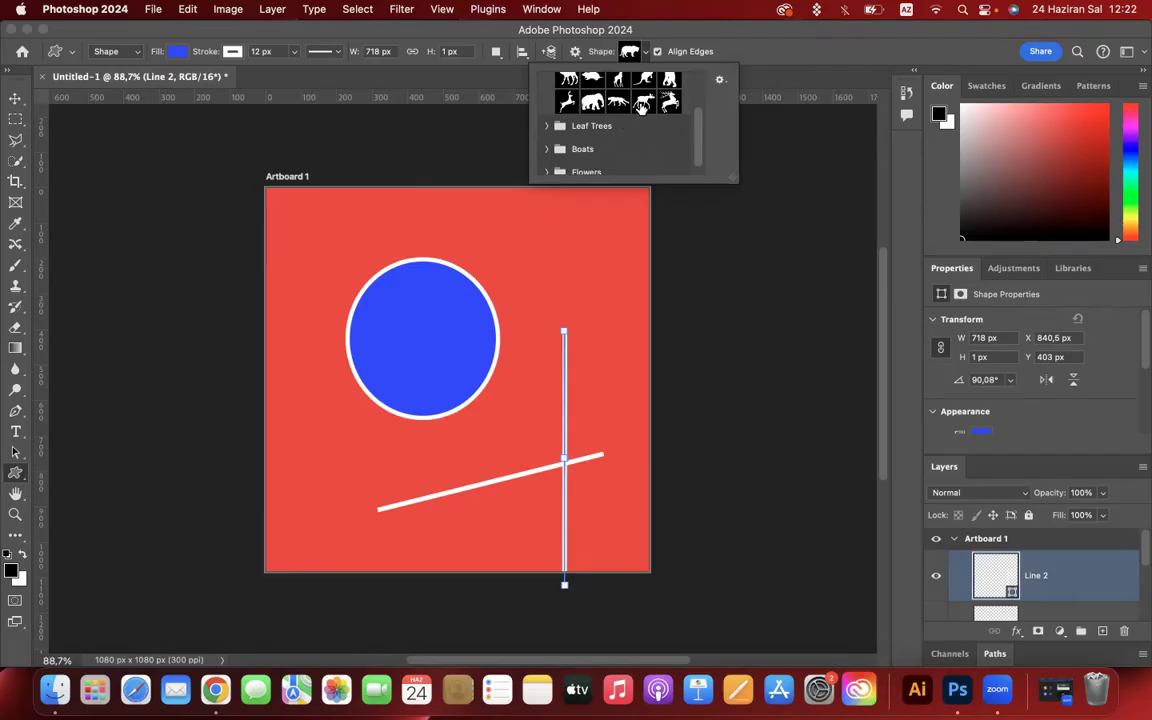
click(643, 101)
drag(490, 207, 620, 300)
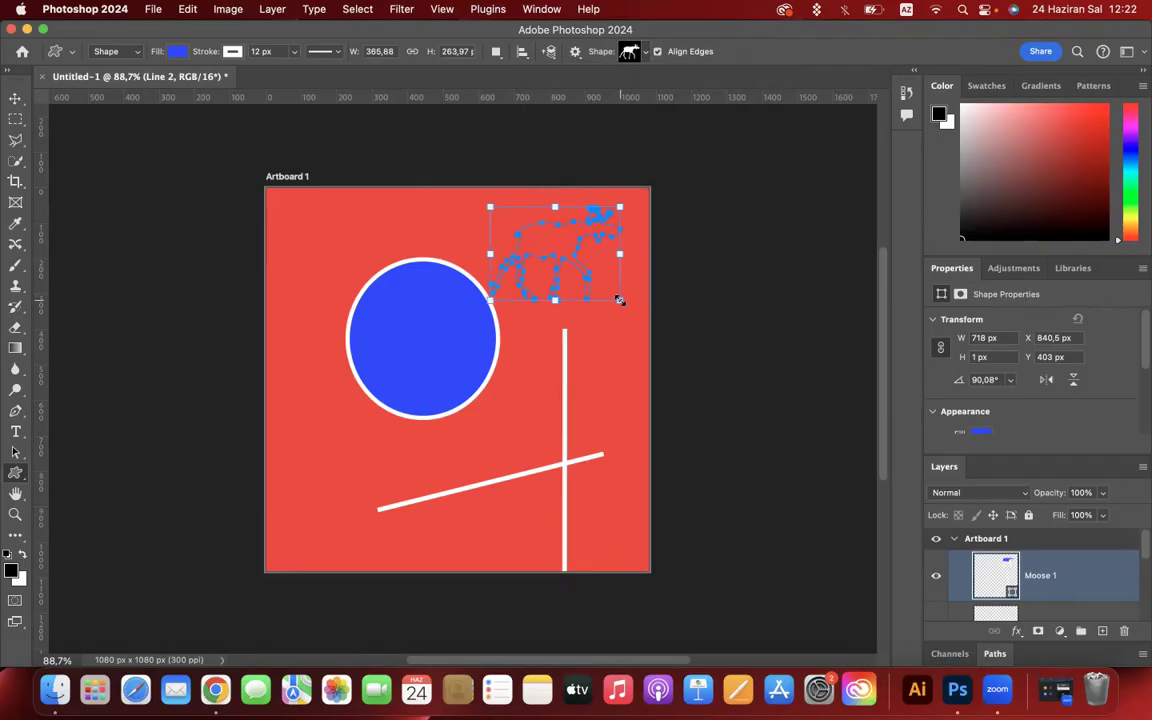
Remove the stroke from the moose shape.
click(13, 99)
click(197, 268)
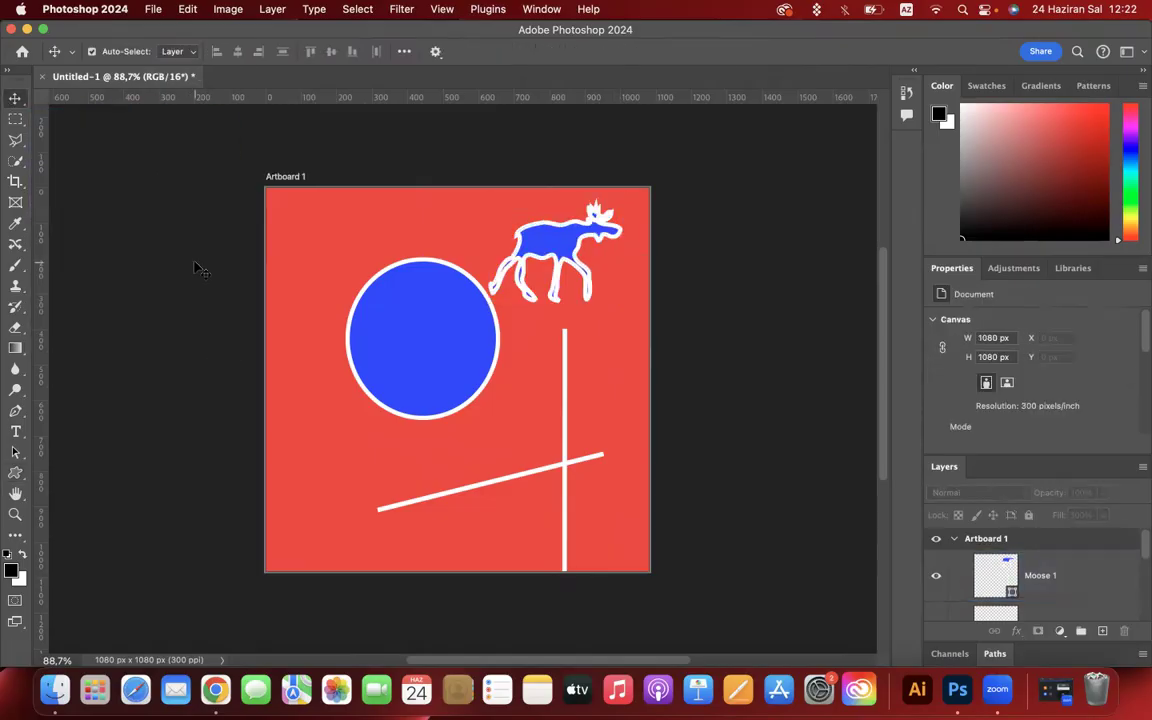
click(568, 243)
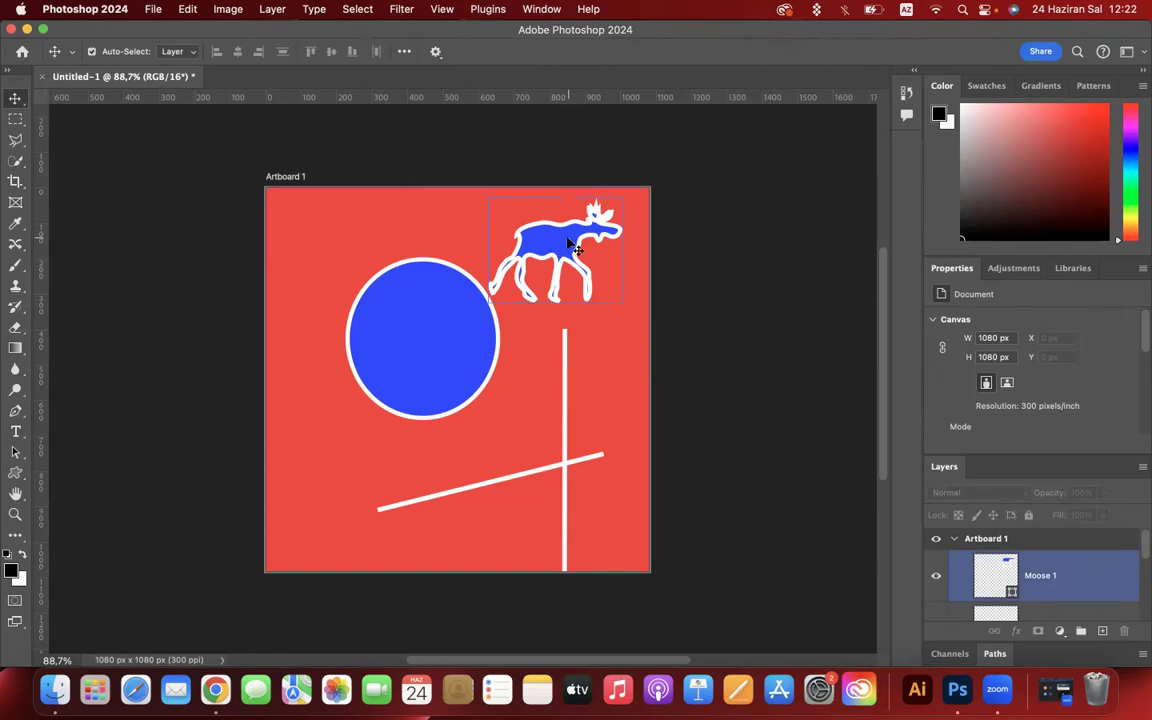
click(568, 243)
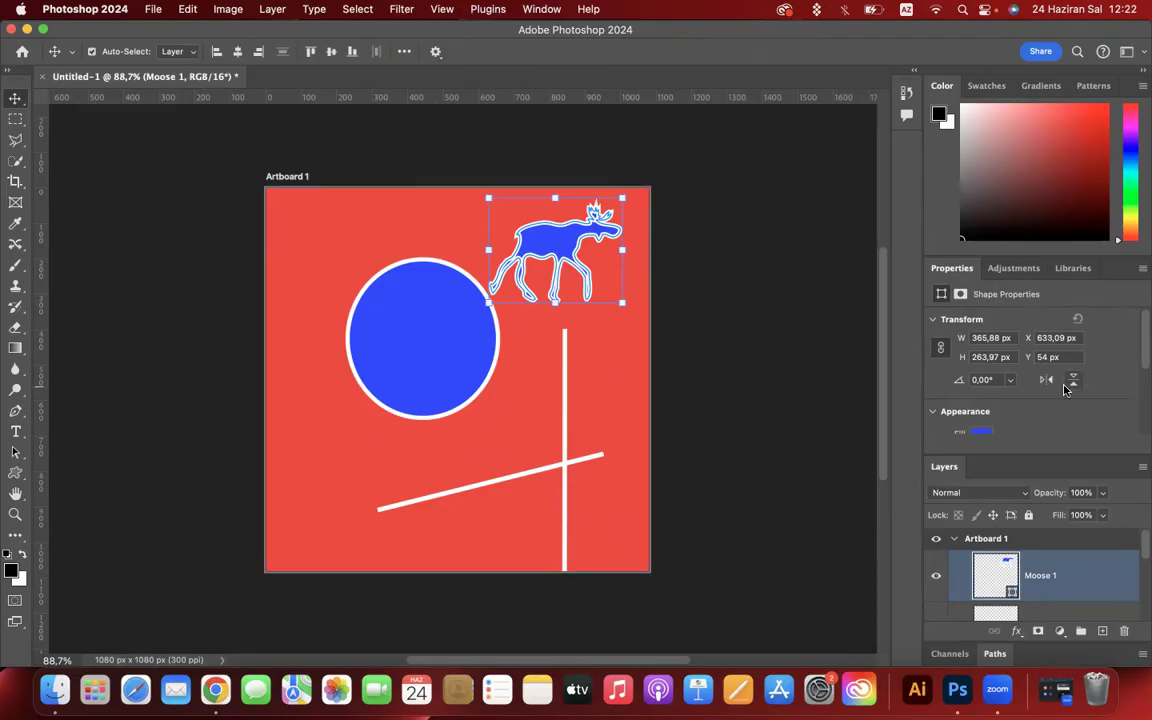
scroll(960, 380, down, 3)
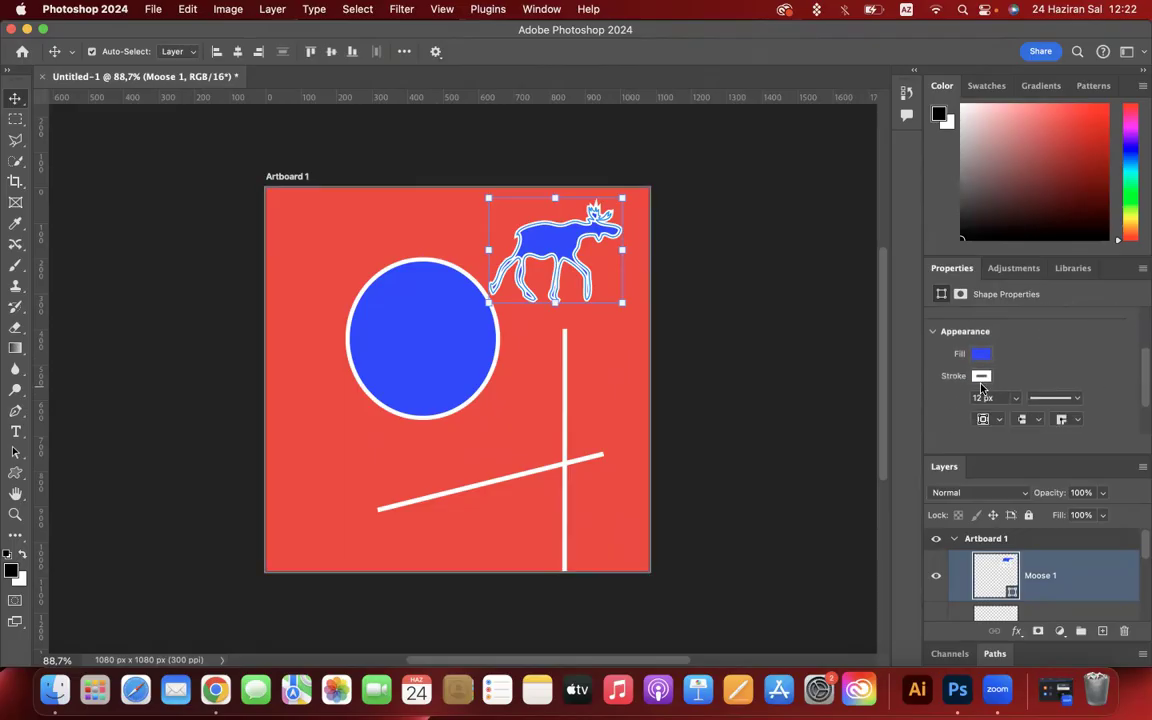
click(981, 376)
click(937, 391)
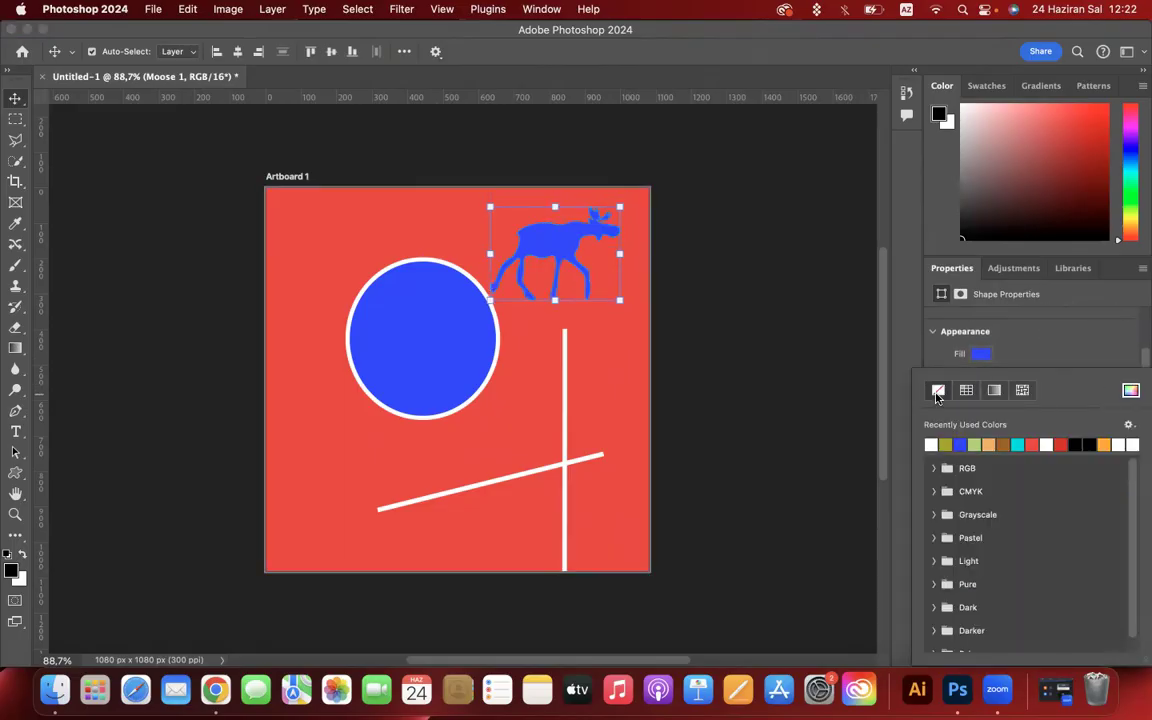
click(806, 335)
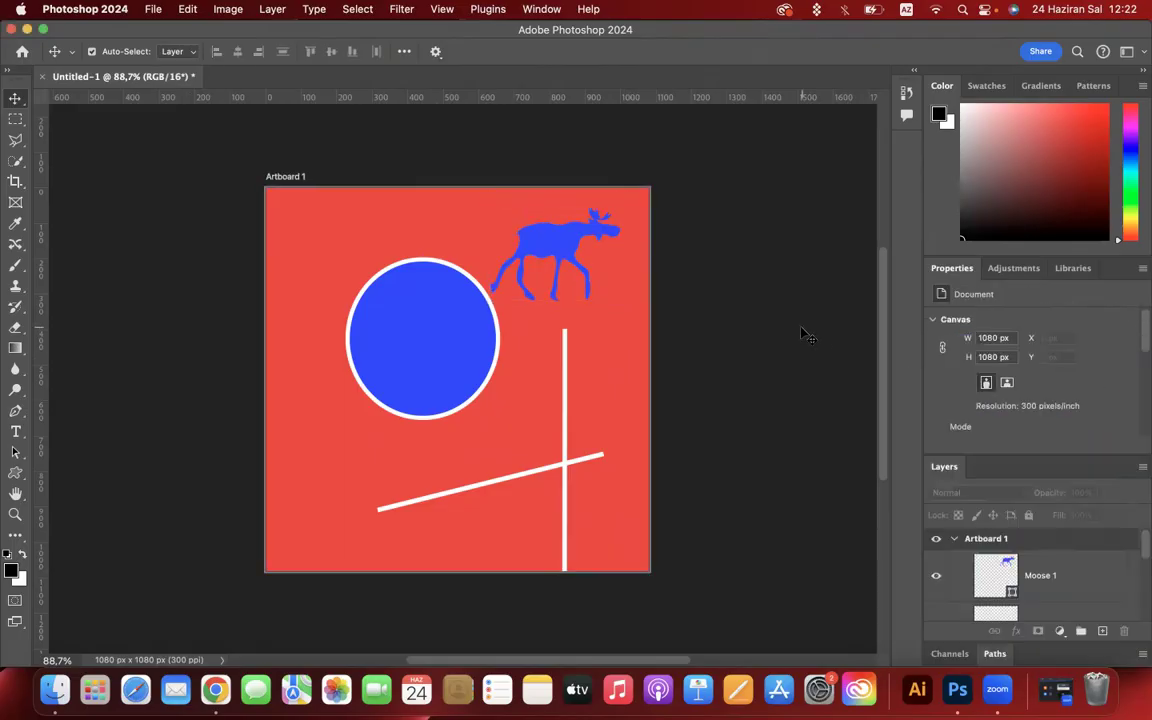
Change the moose shape's fill color to white.
click(561, 257)
scroll(1015, 400, down, 3)
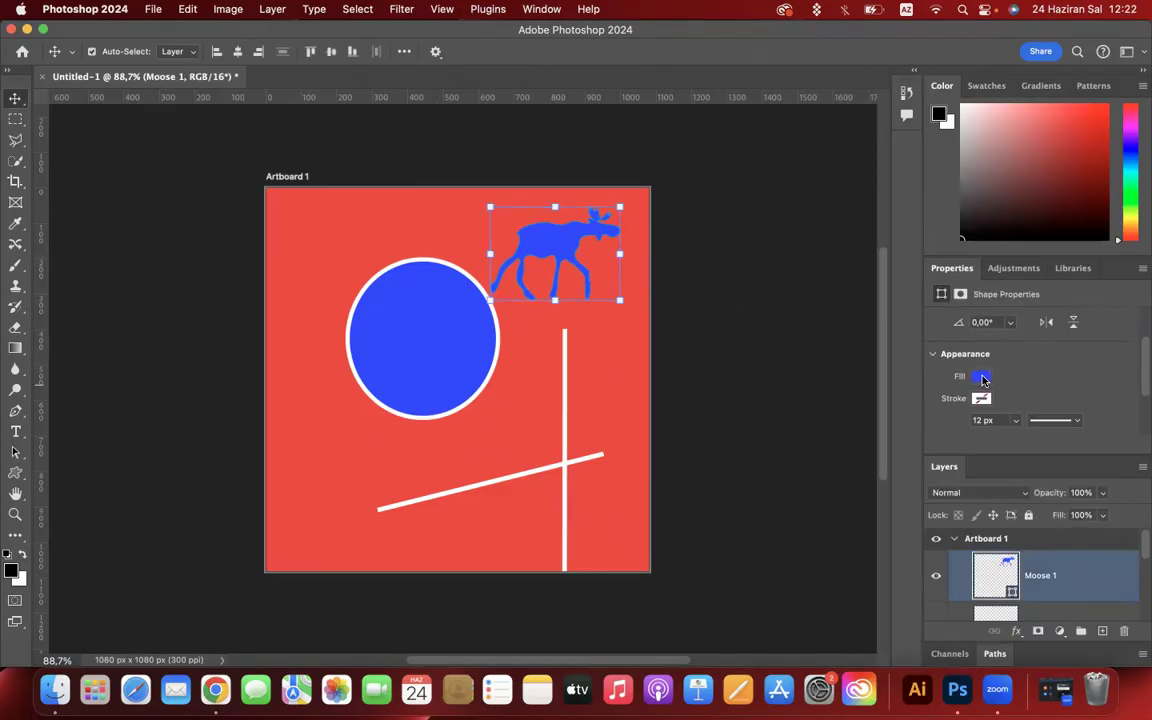
double_click(1012, 595)
click(790, 418)
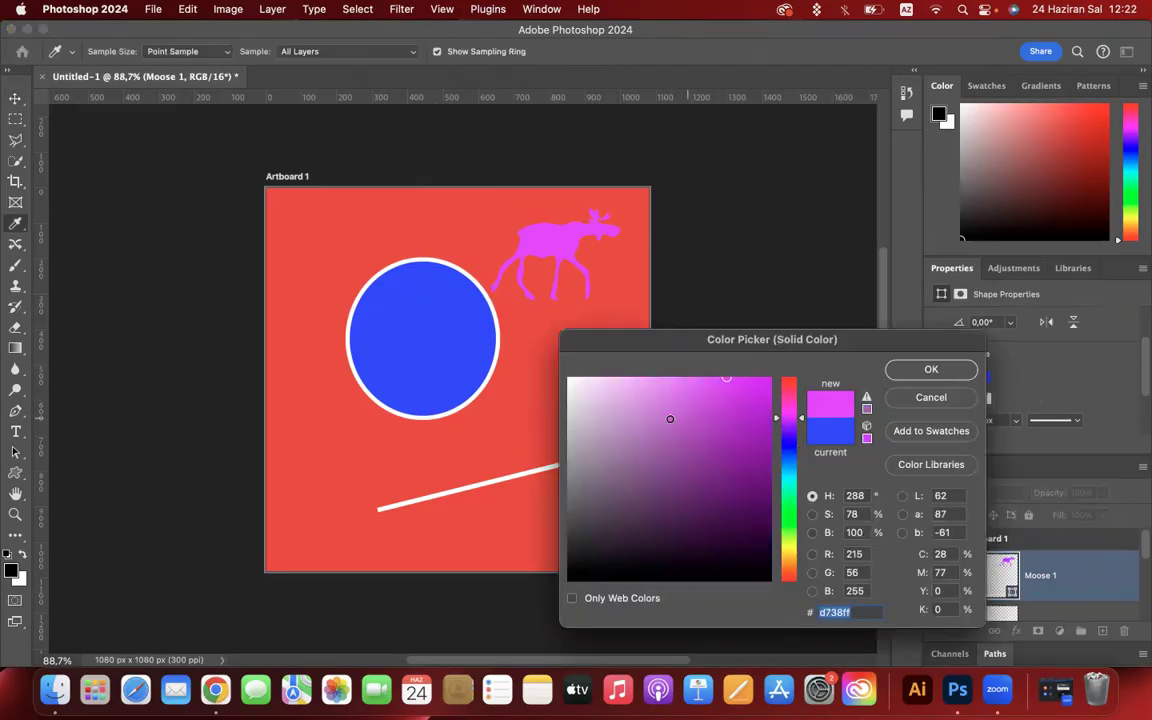
drag(670, 418, 548, 329)
click(931, 369)
key(v)
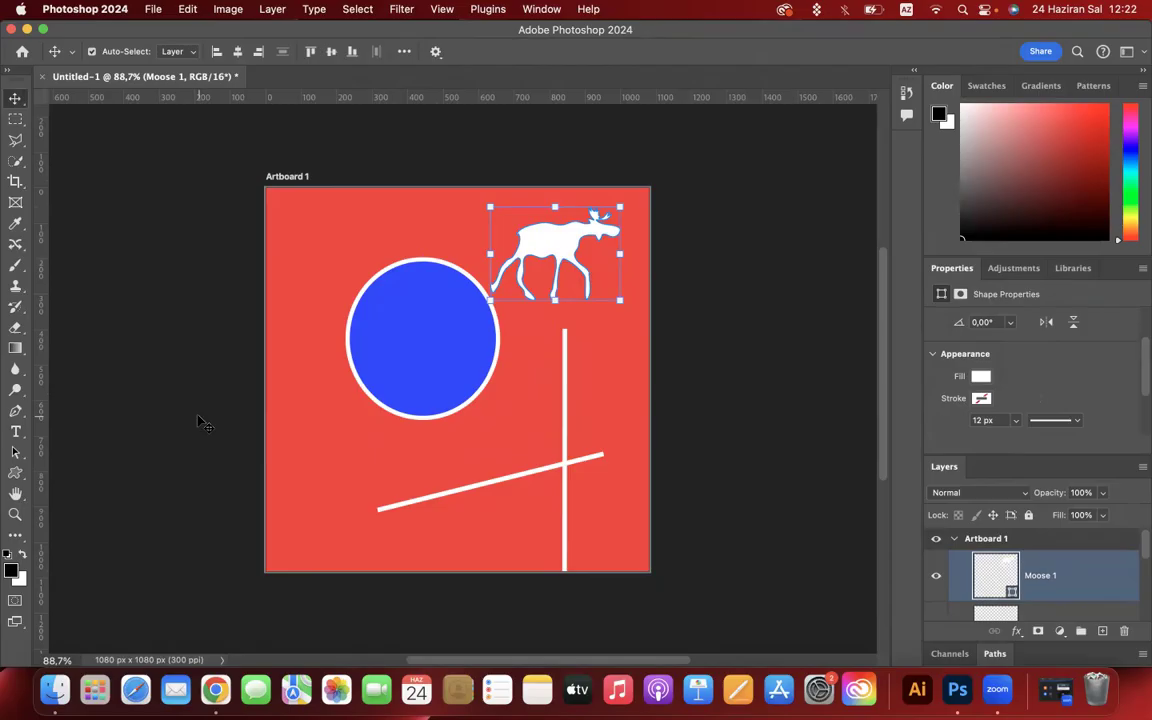
Examine the Wild Animals, Boats and Flowers sets available for the Custom Shape tool.
key(u)
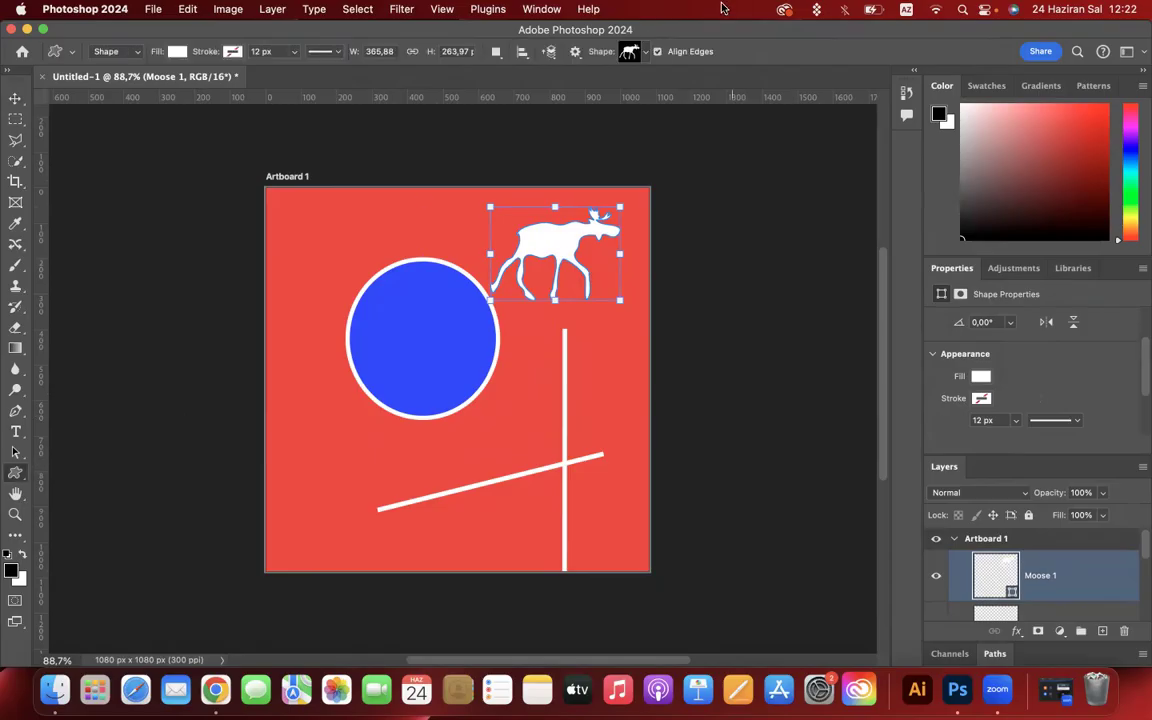
click(15, 98)
key(u)
click(645, 52)
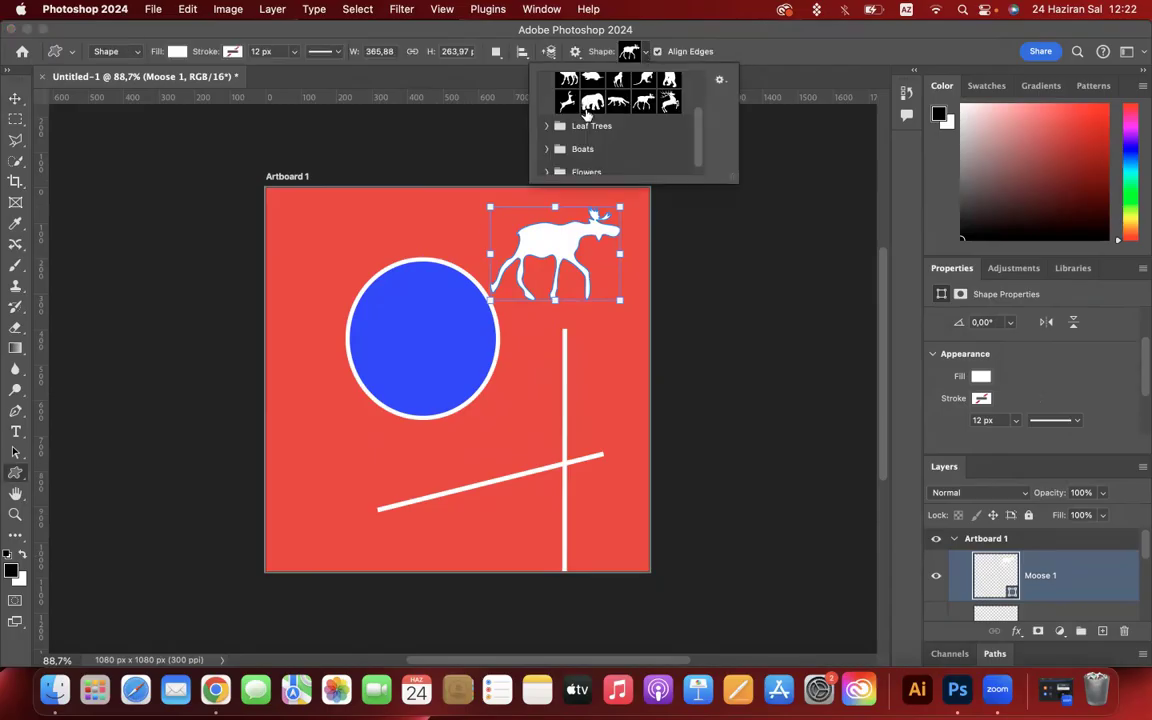
scroll(540, 135, down, 1)
click(545, 139)
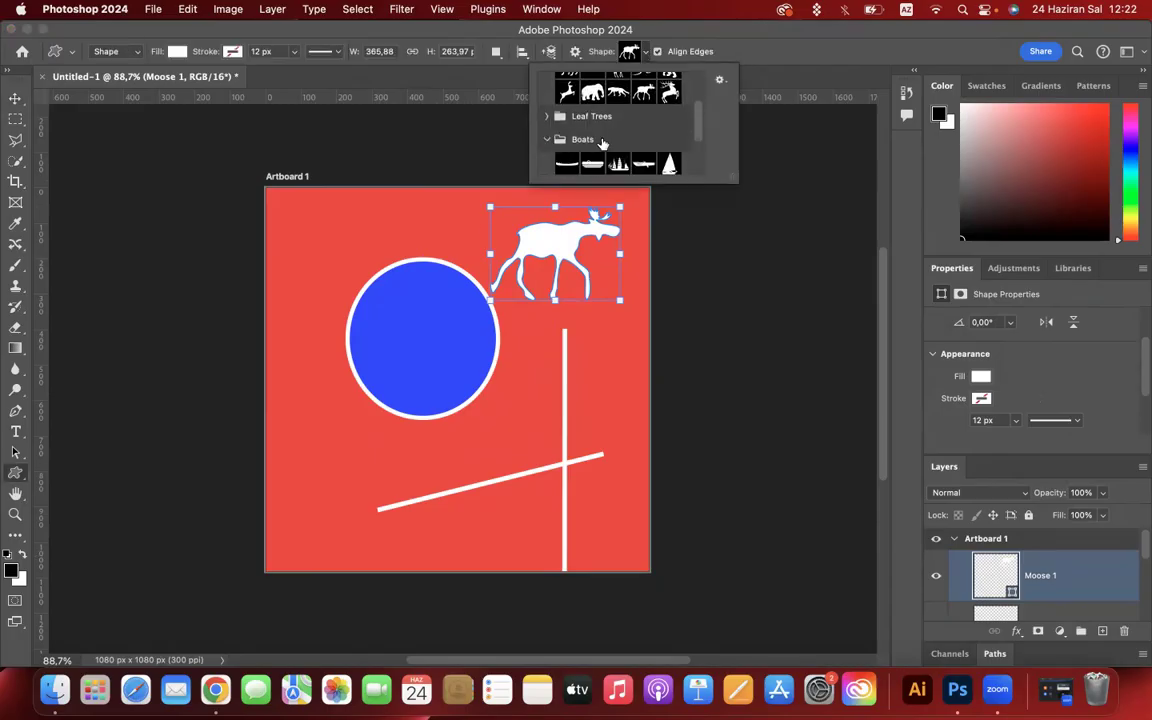
scroll(543, 132, down, 3)
click(547, 165)
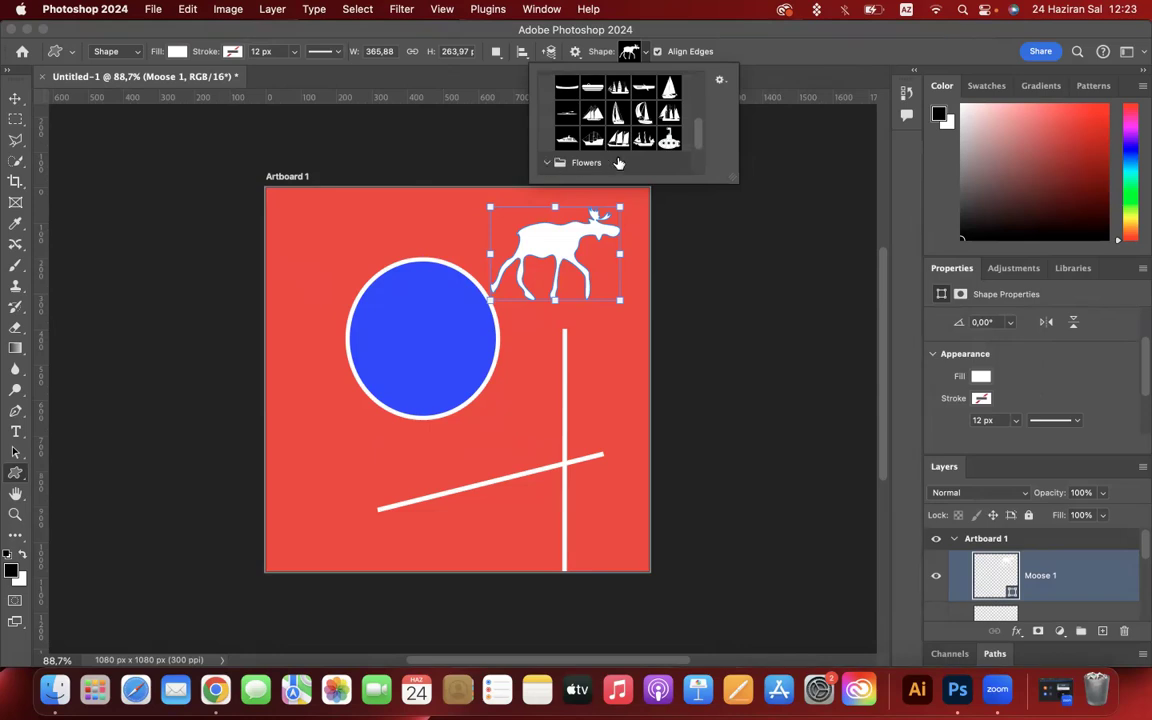
scroll(617, 162, down, 3)
scroll(618, 162, up, 5)
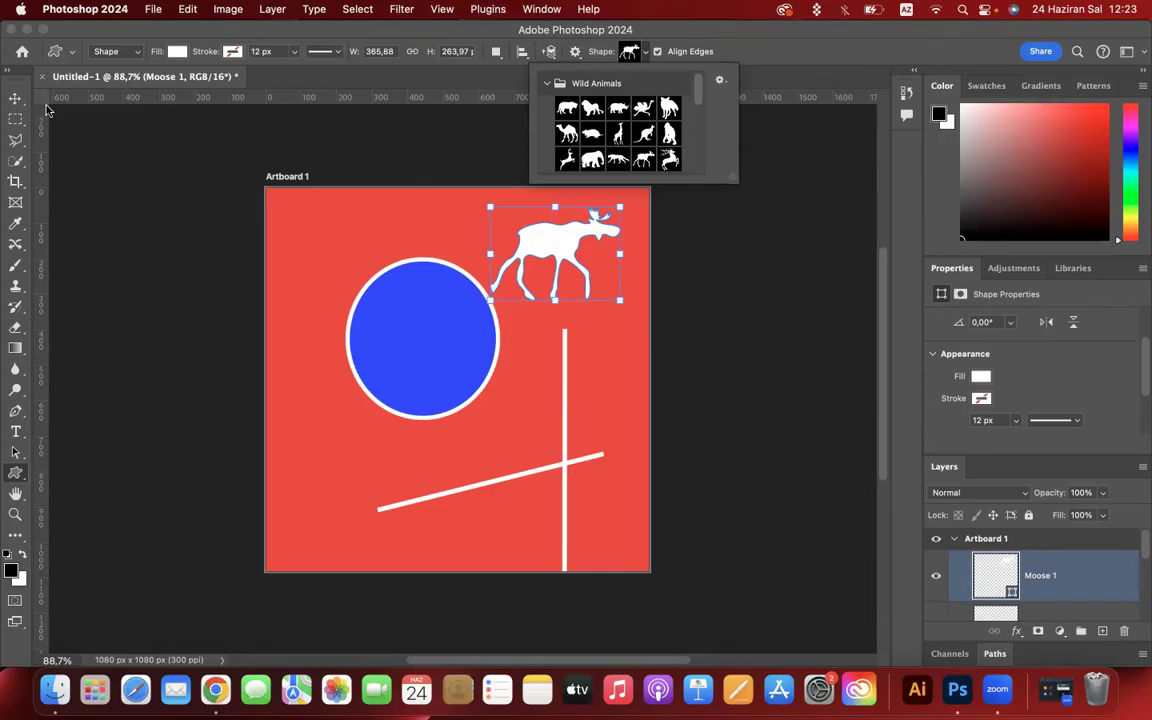
Delete the moose, the ellipse and both lines so only the red fill layer remains on the artboard.
click(16, 98)
click(566, 332)
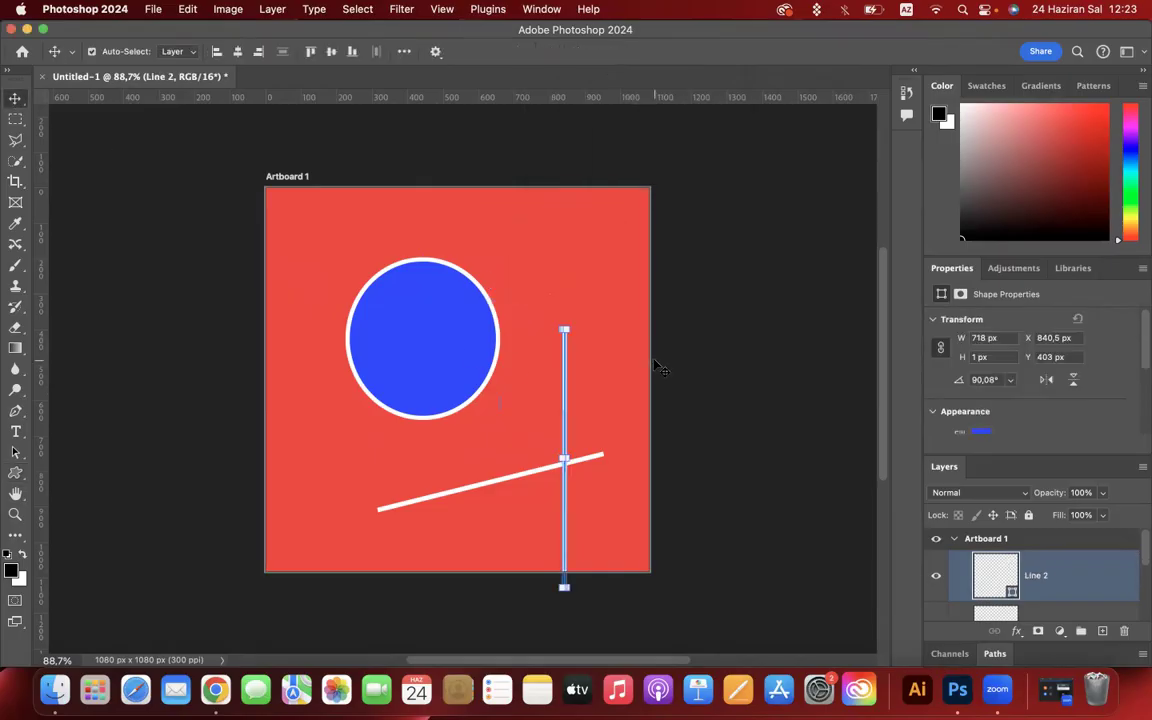
click(400, 312)
key(Delete)
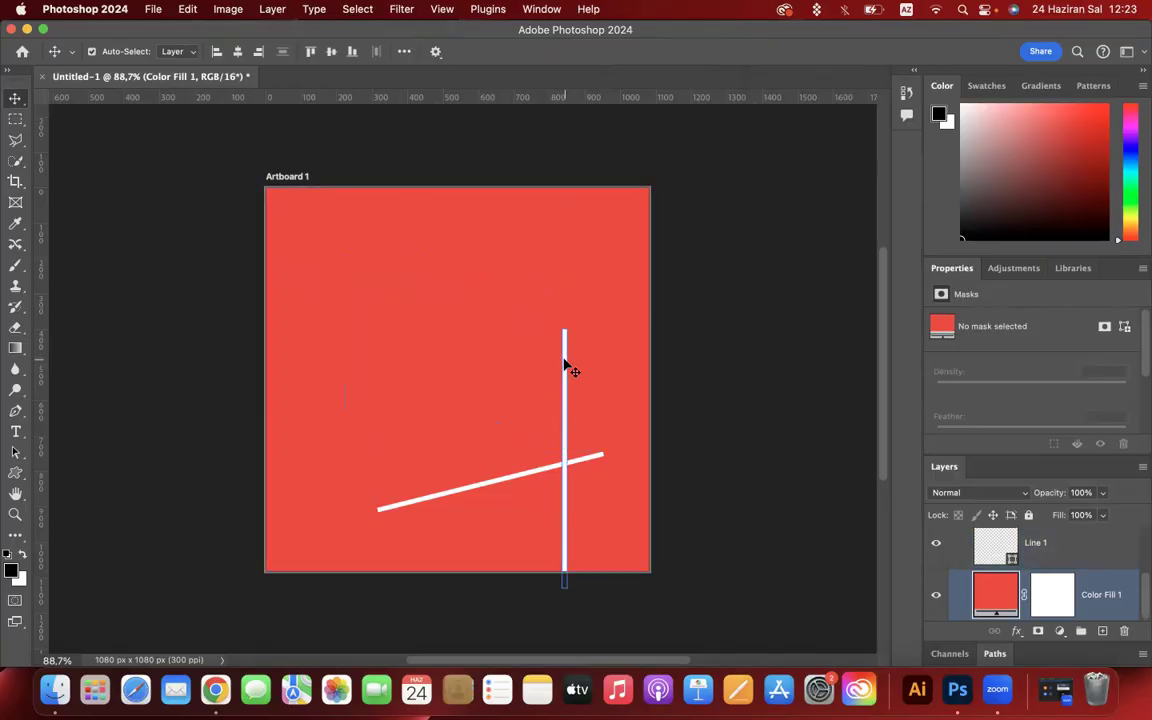
click(564, 365)
key(Delete)
key(Delete)
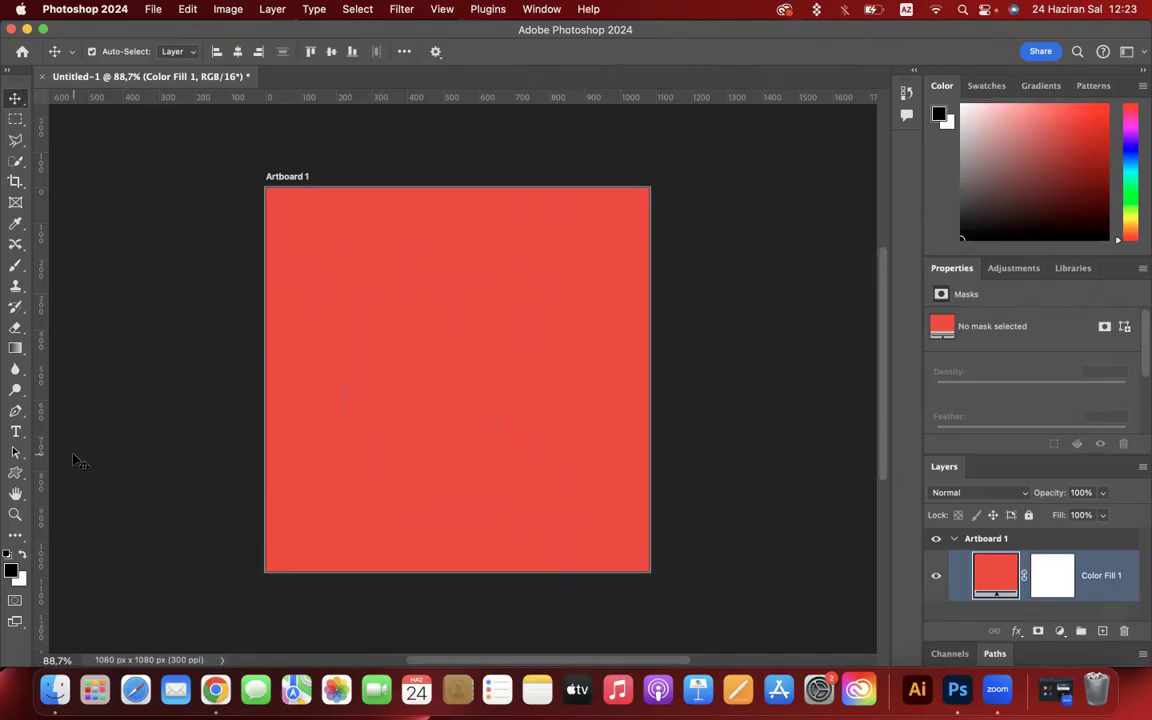
Look through the lasso and quick selection tool variants and activate the freehand Lasso Tool.
click(15, 139)
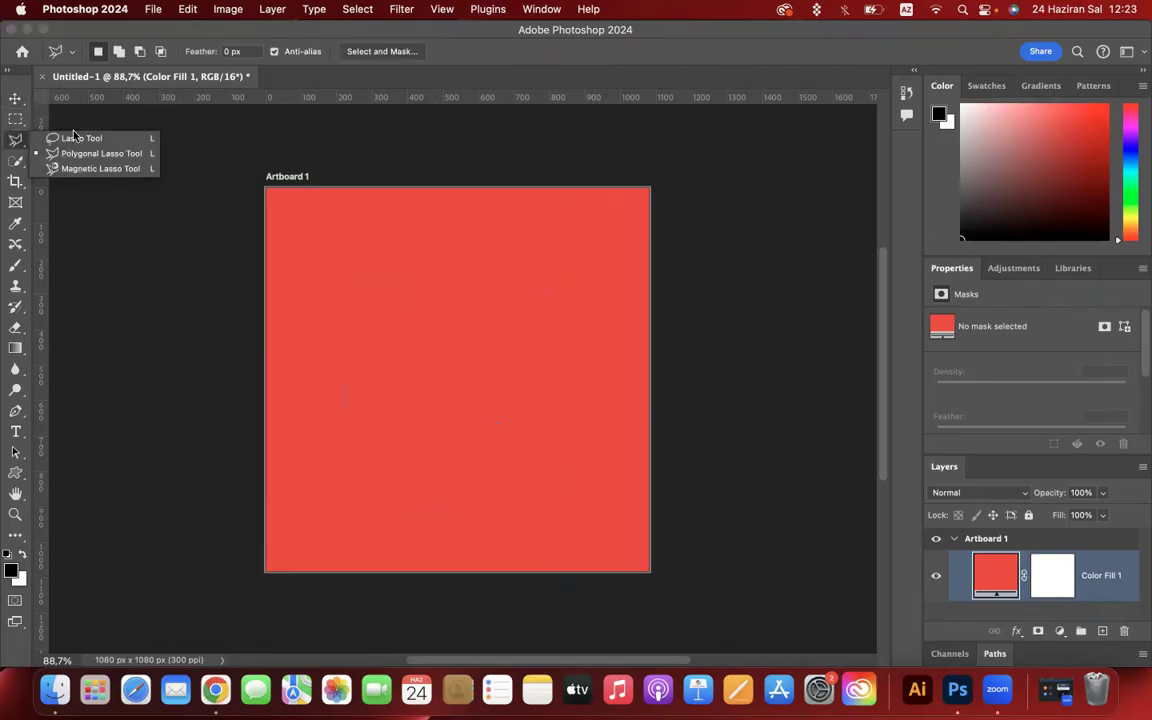
click(16, 166)
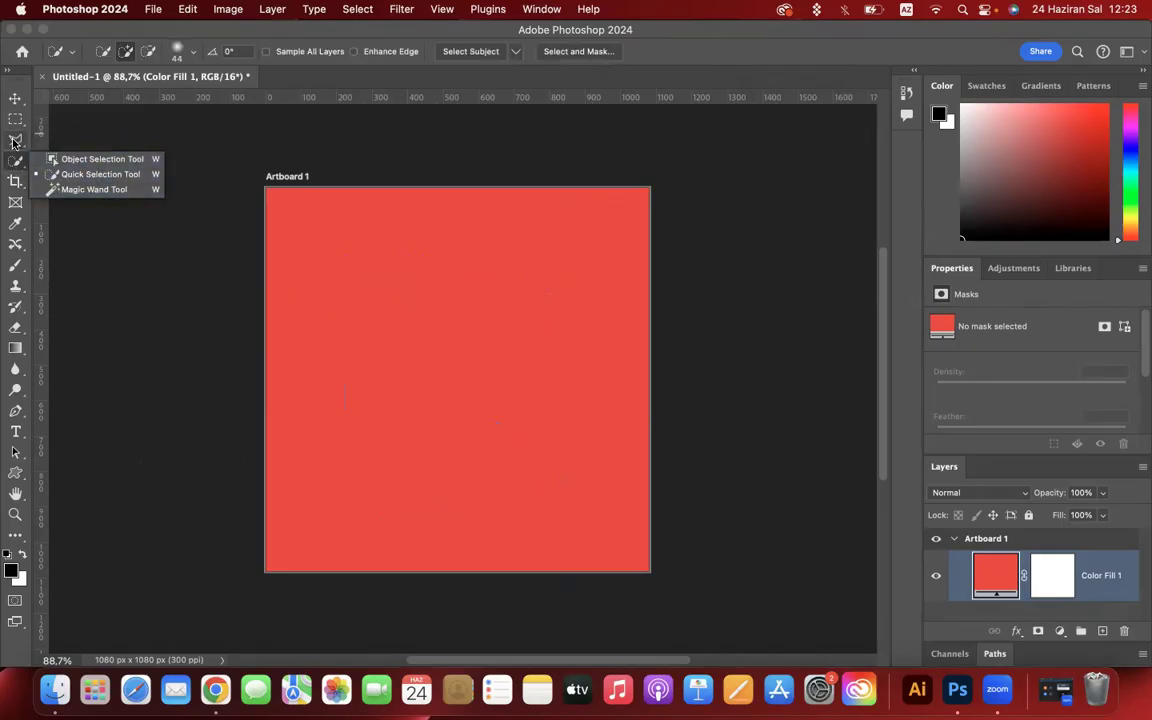
click(15, 141)
click(80, 132)
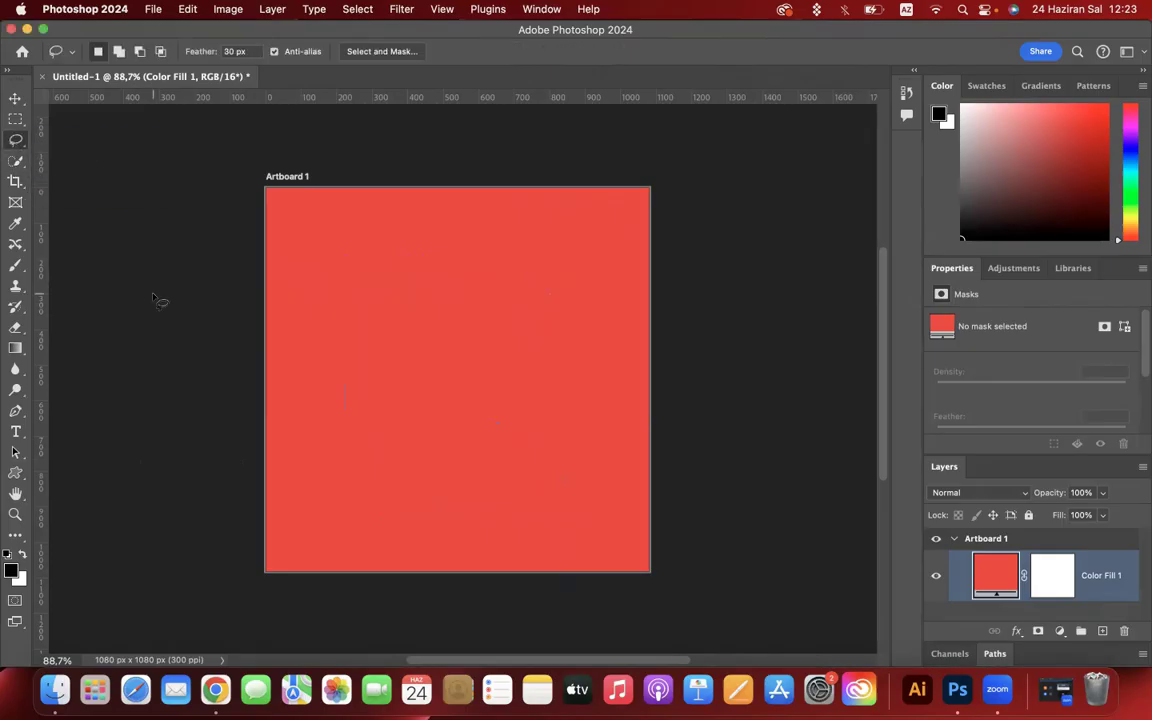
Switch to Chrome, close the inbox tab and open pexels.com in a new tab.
click(215, 688)
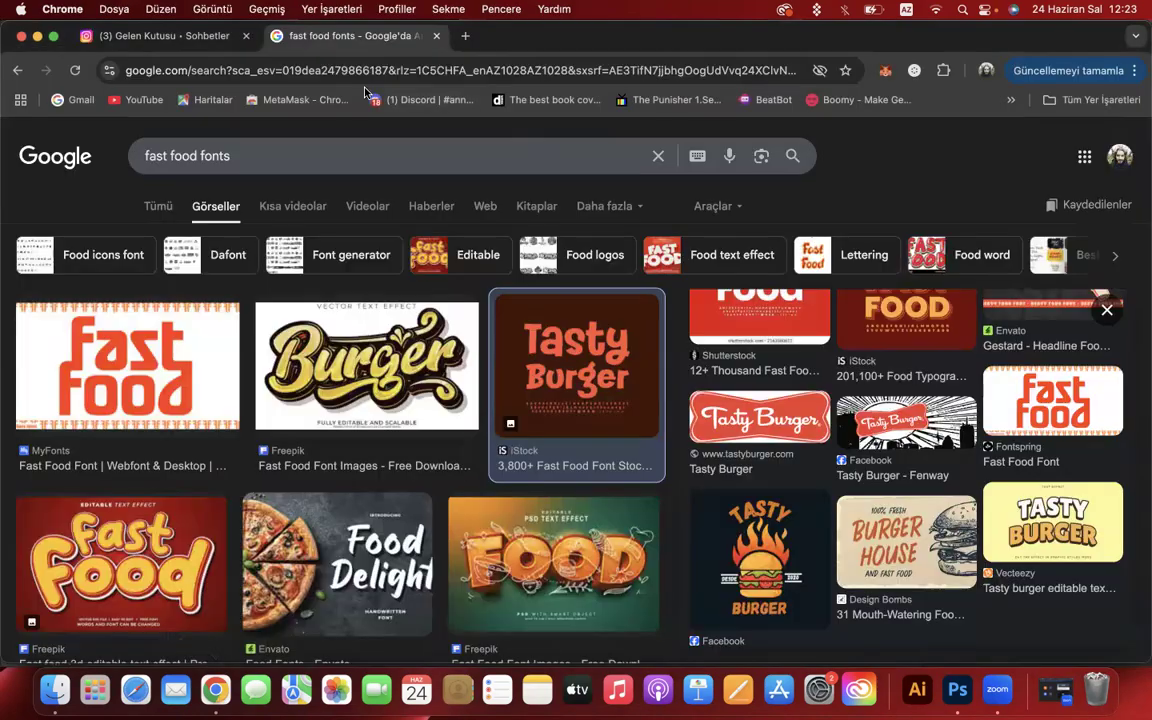
click(243, 36)
click(262, 36)
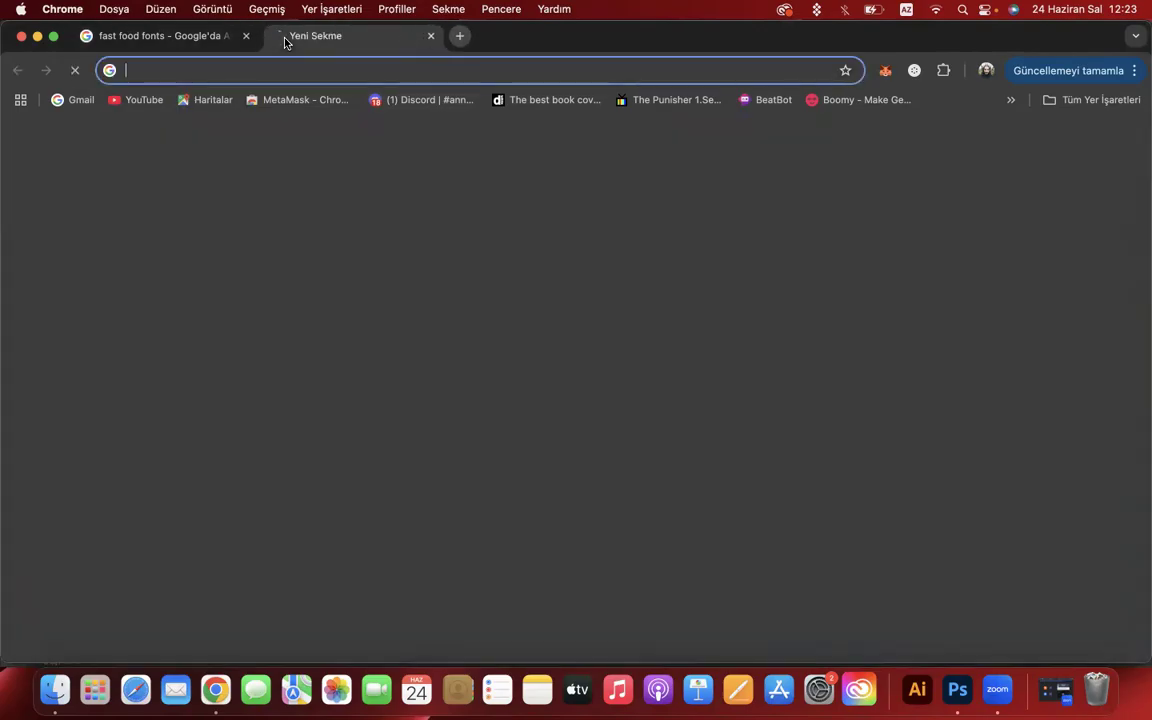
text(pexel)
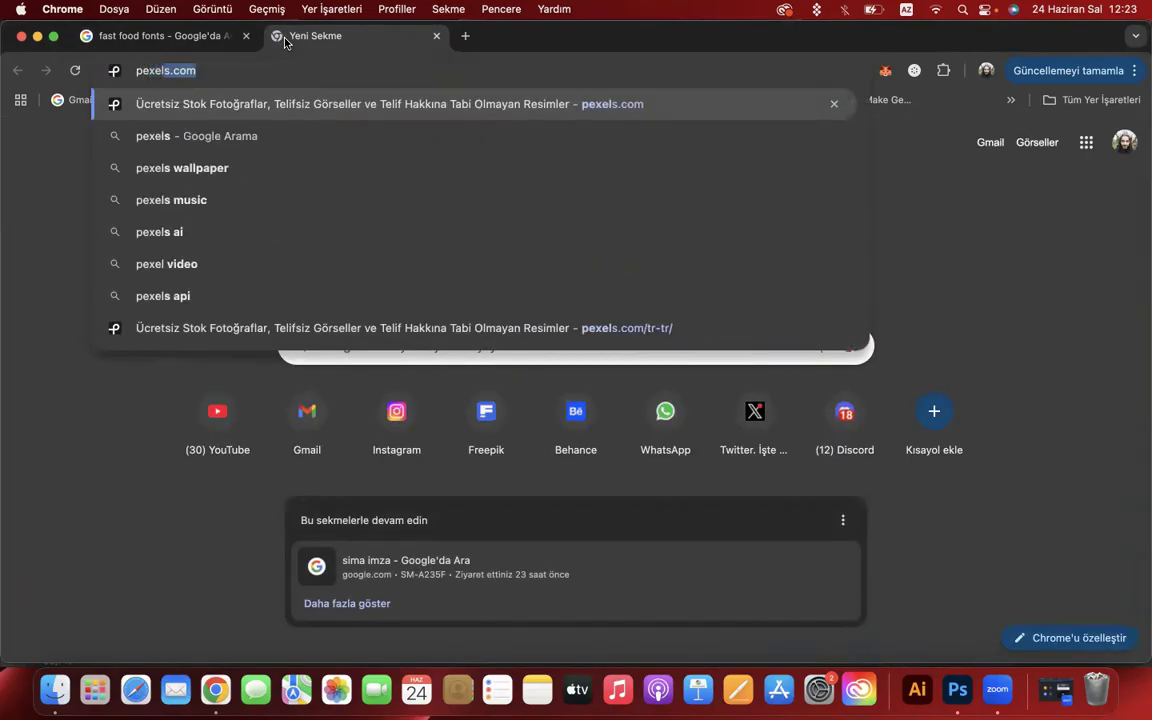
key(Return)
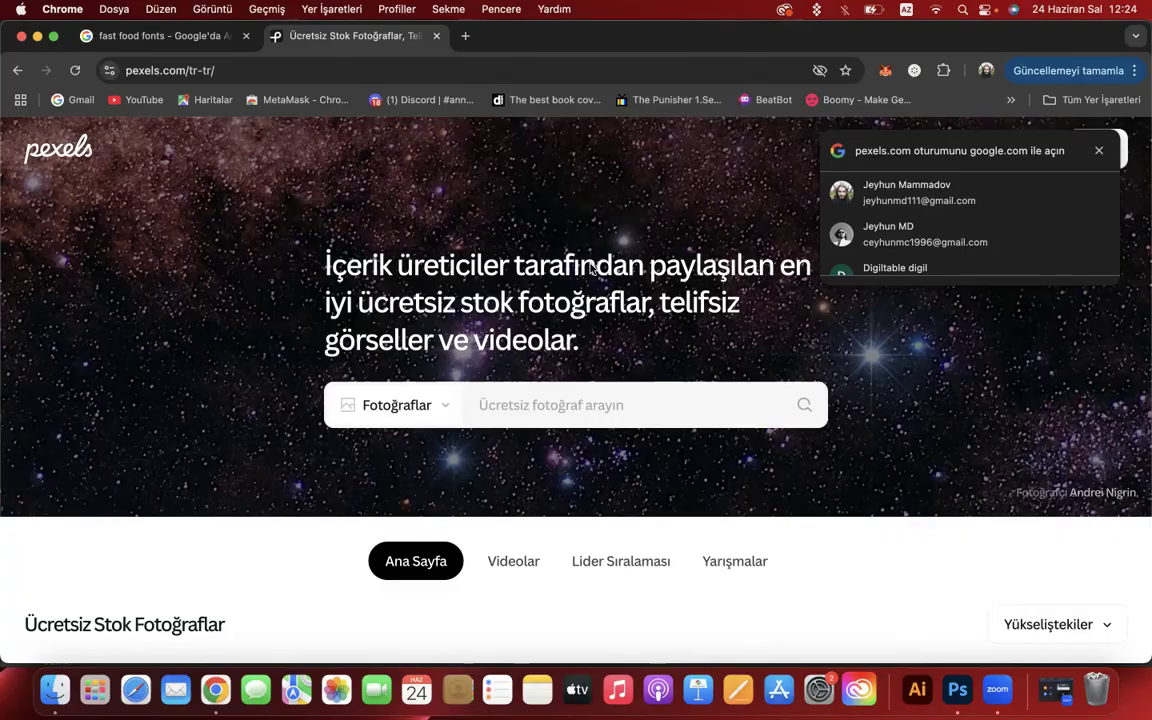
Dismiss the Google sign-in prompt and browse the free stock photos on the Pexels home page.
scroll(592, 268, down, 3)
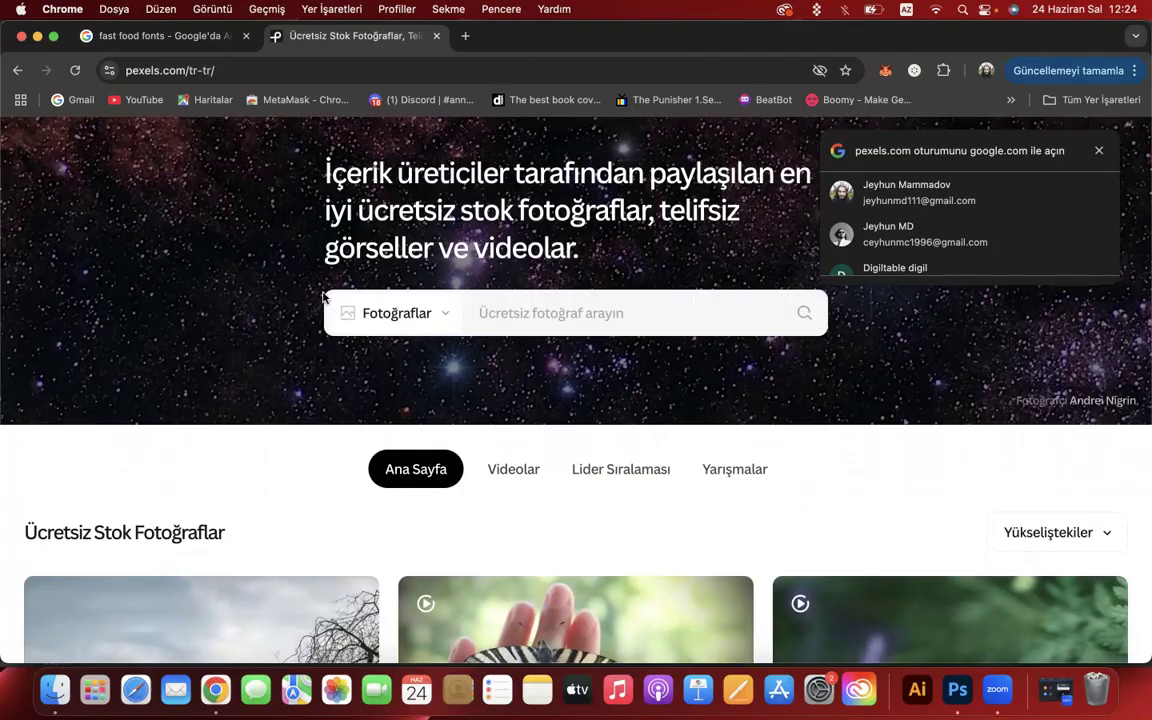
scroll(323, 296, down, 5)
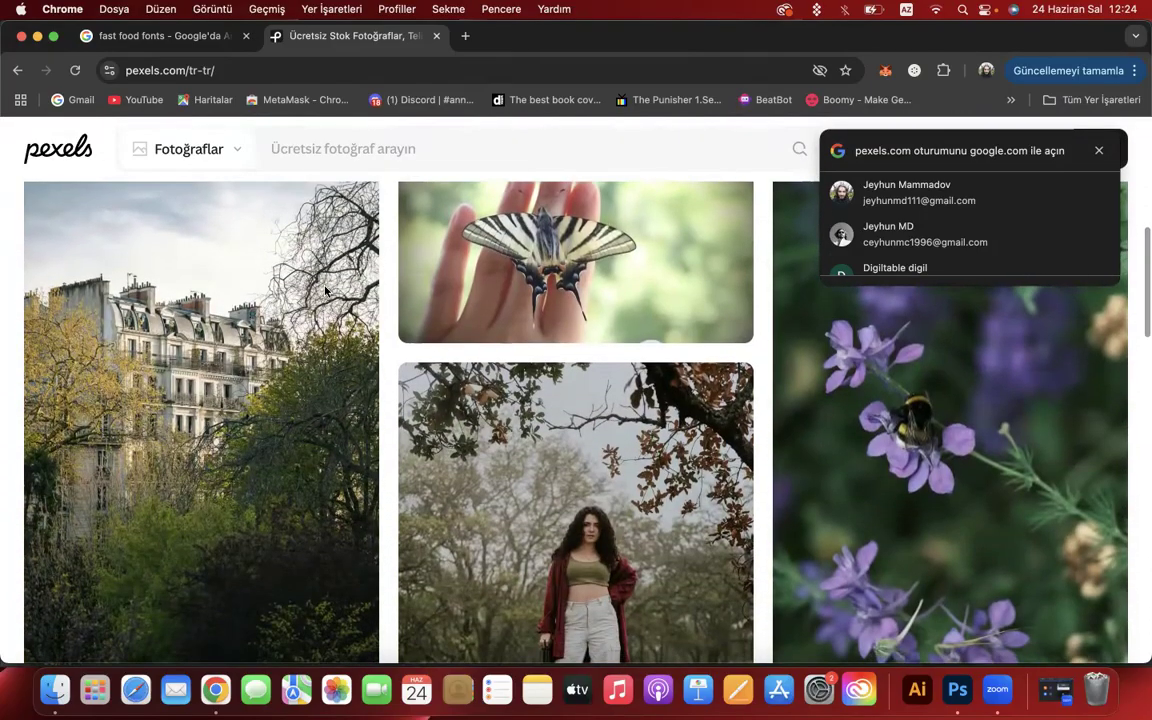
scroll(325, 290, down, 10)
scroll(330, 271, down, 5)
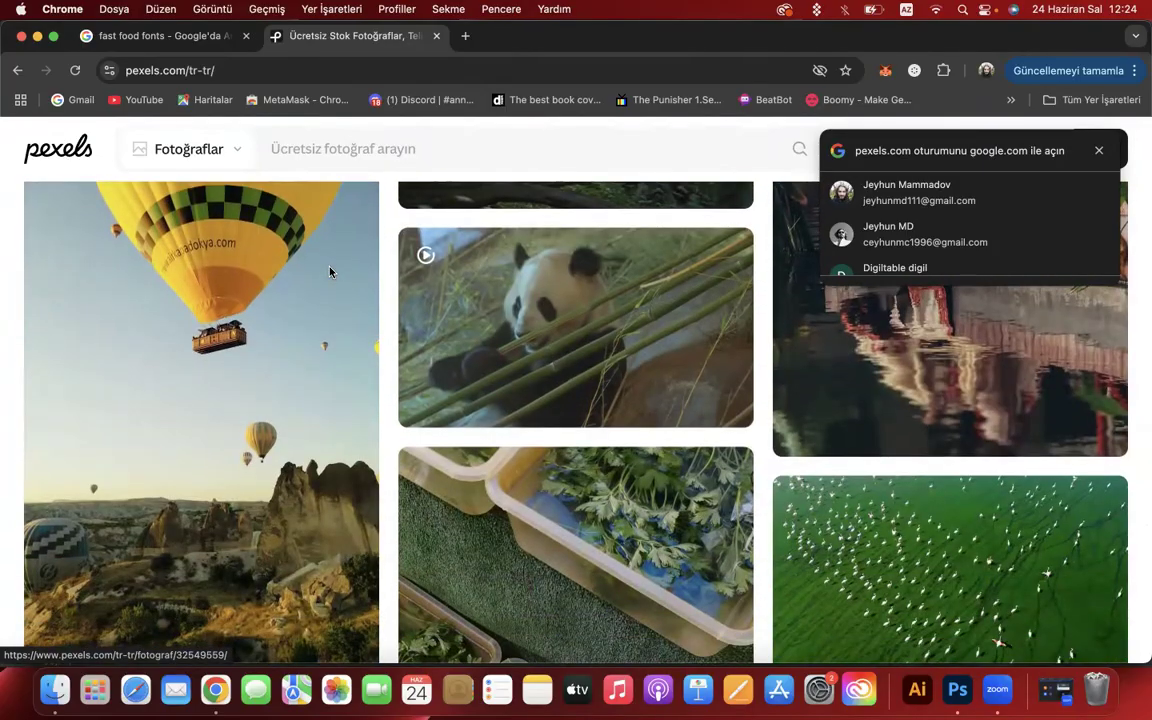
scroll(330, 271, down, 8)
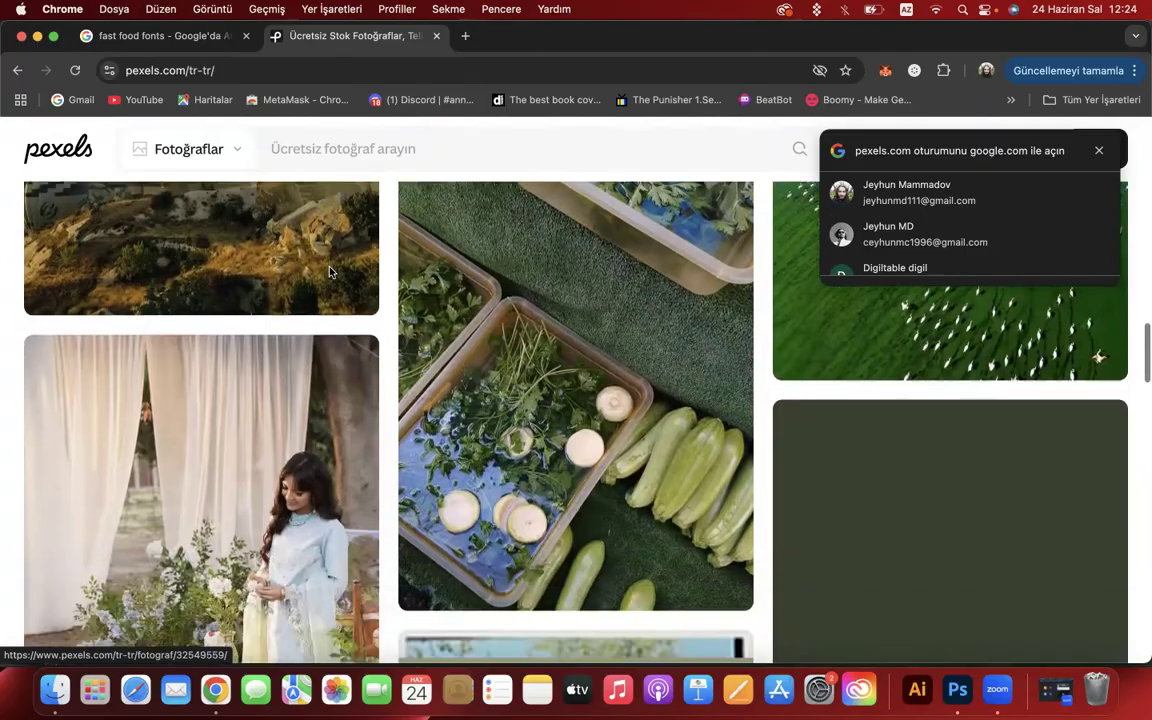
scroll(330, 270, down, 3)
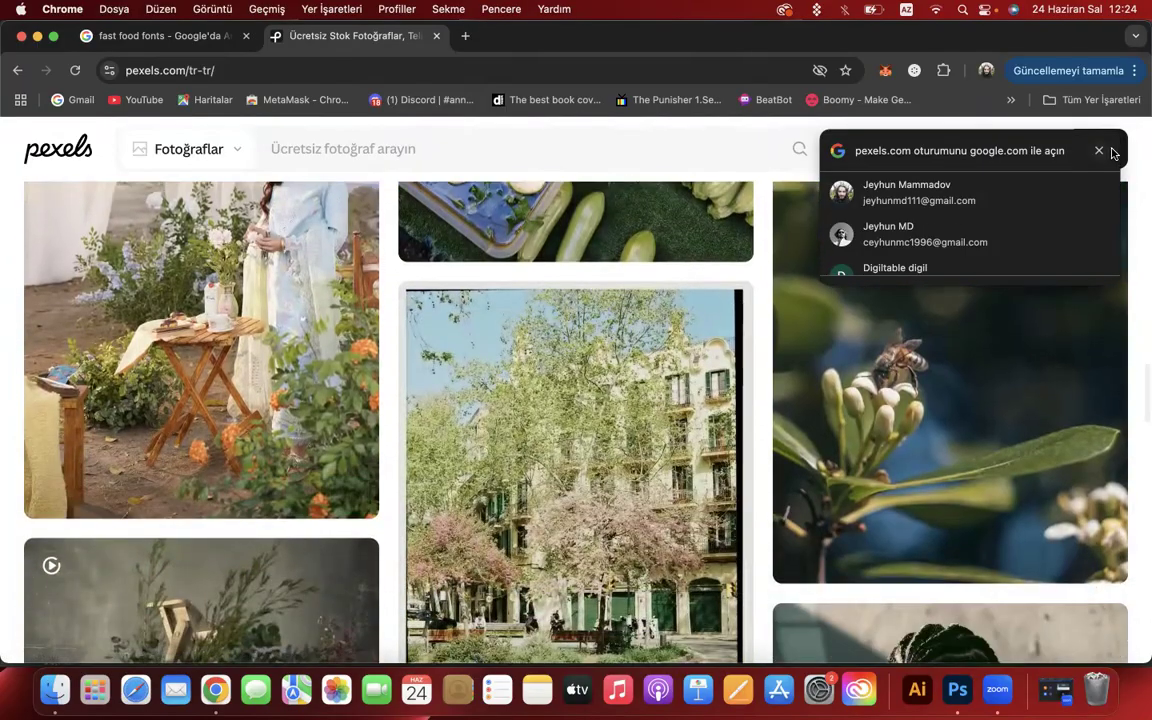
click(1099, 150)
scroll(597, 377, down, 10)
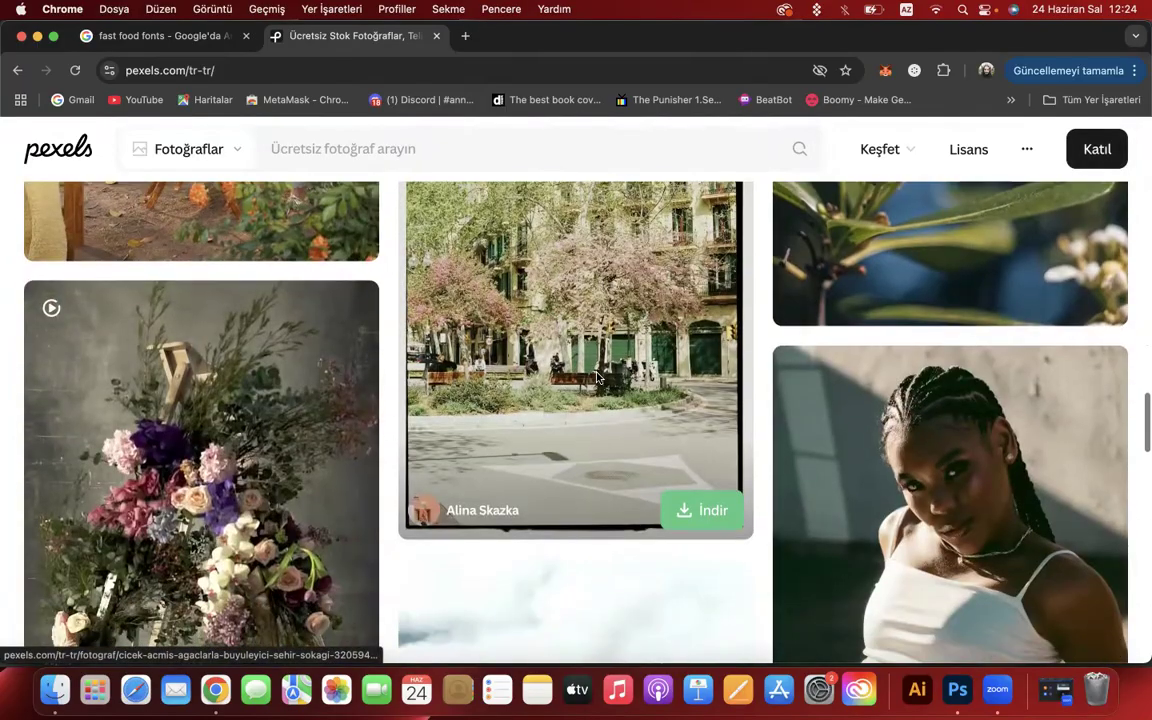
scroll(597, 377, down, 15)
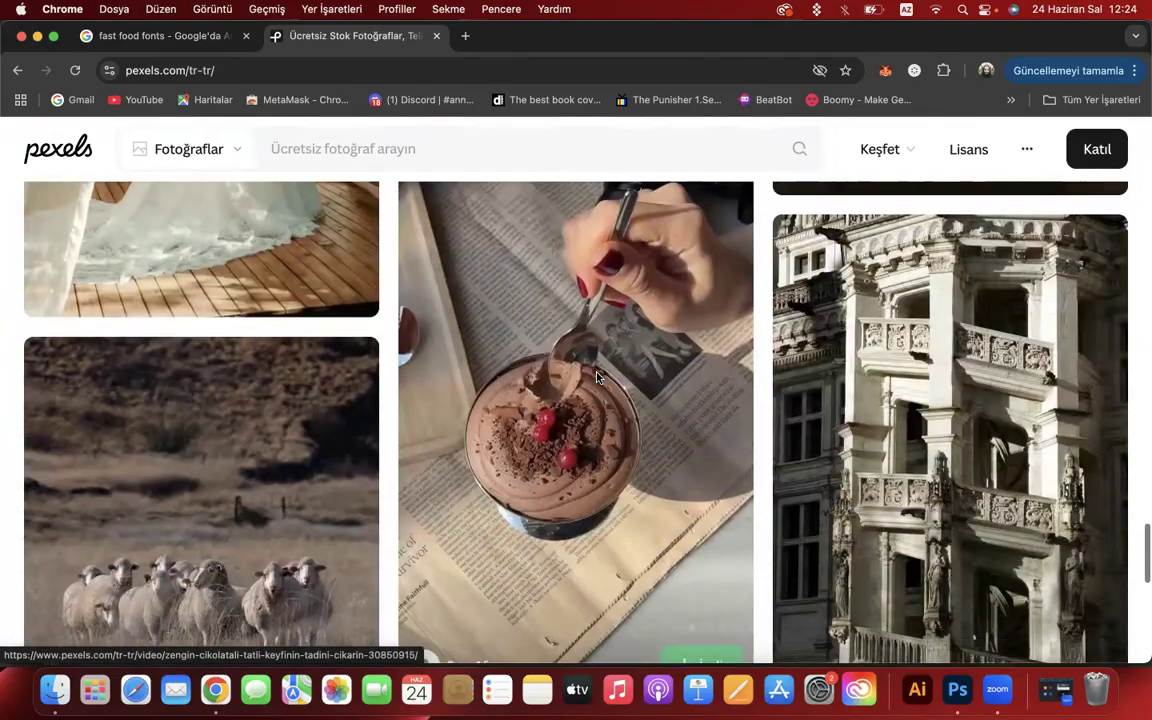
scroll(597, 378, down, 15)
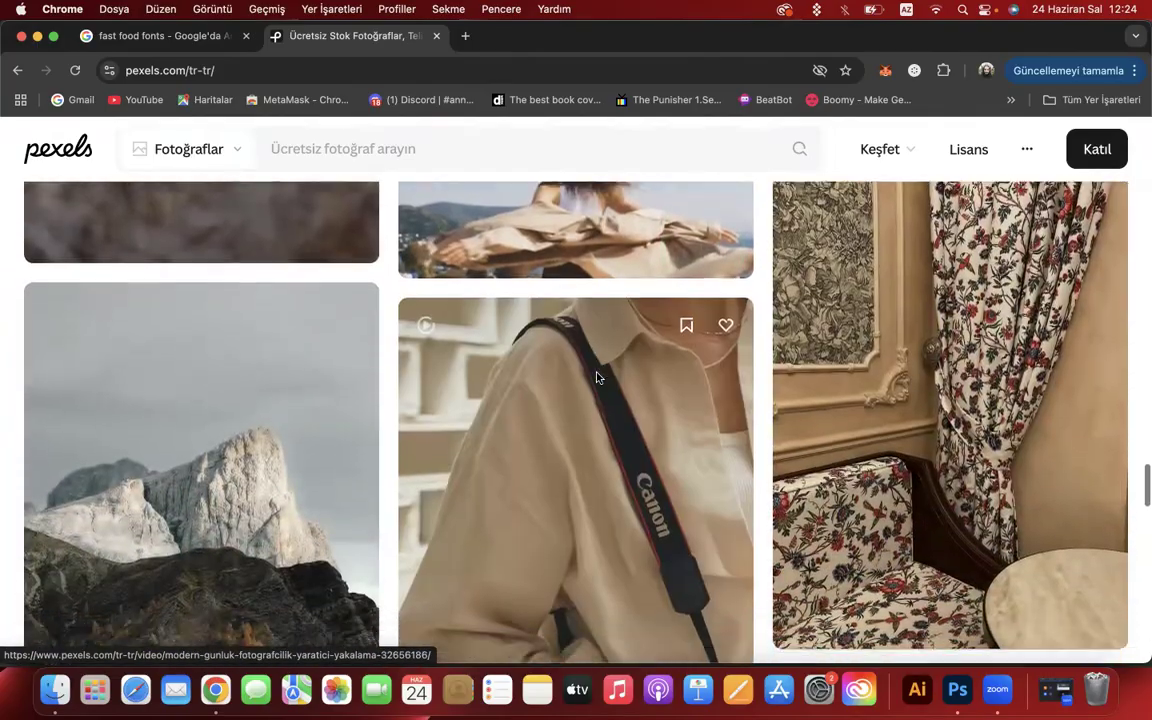
scroll(597, 377, down, 5)
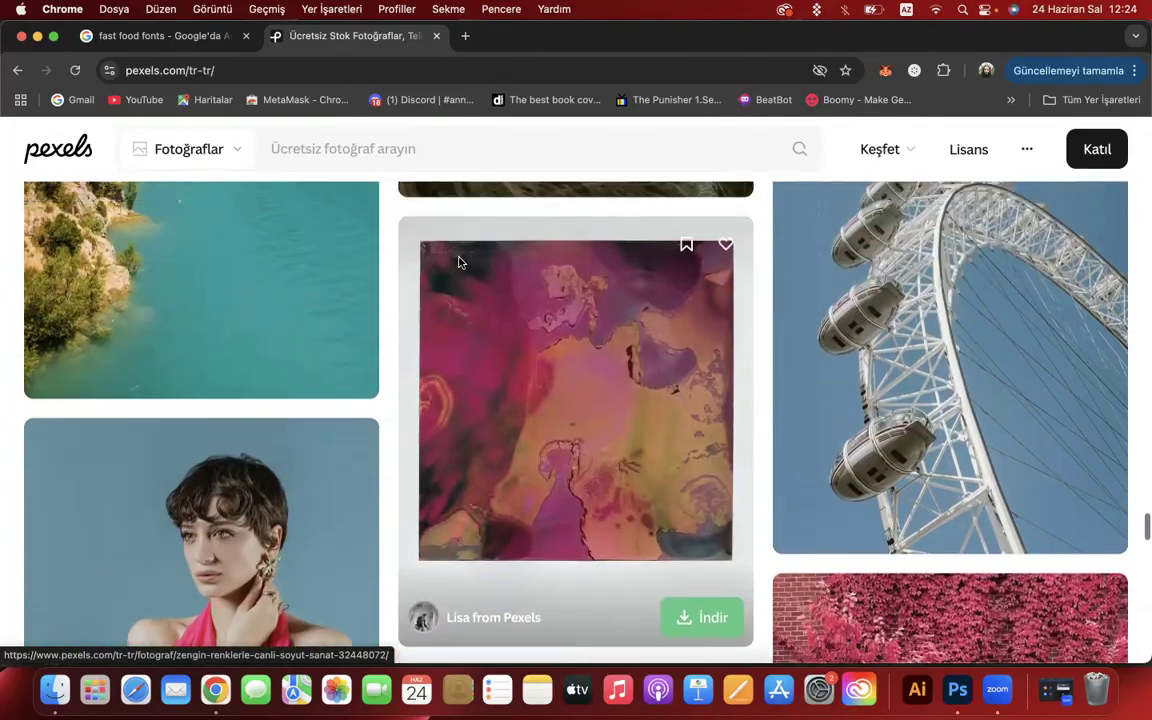
Search Pexels for "cup" and open the photo of the paper coffee cup with the panda print.
click(406, 143)
text(cup)
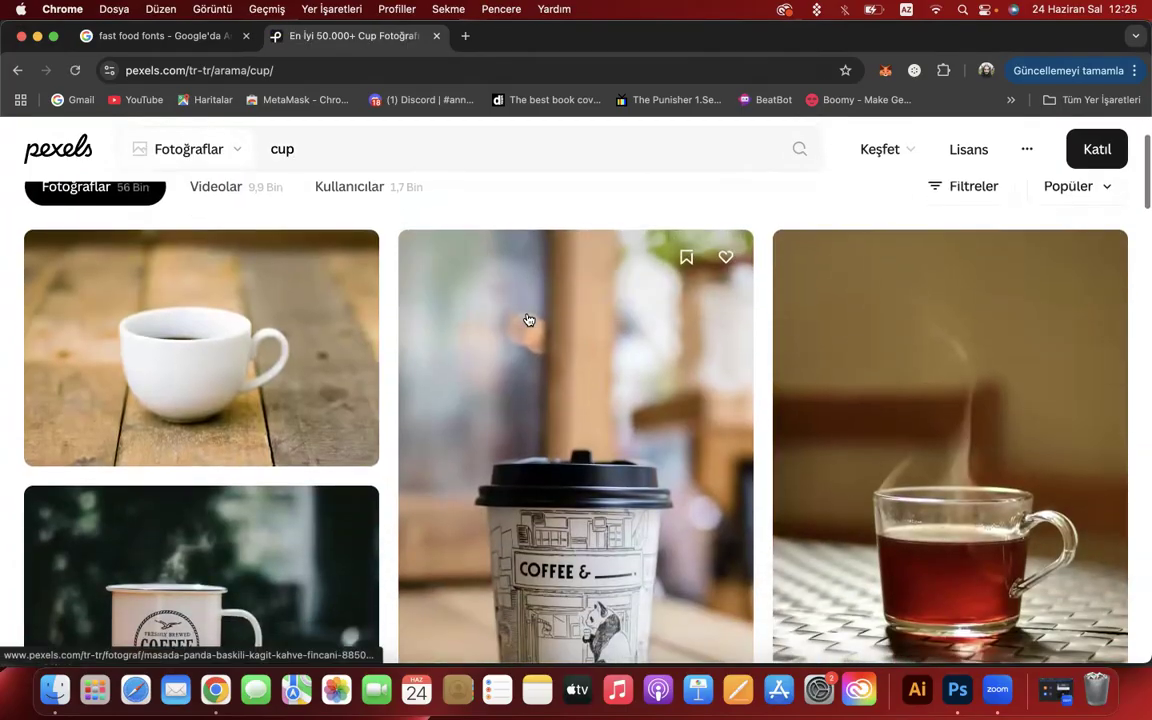
scroll(529, 320, down, 2)
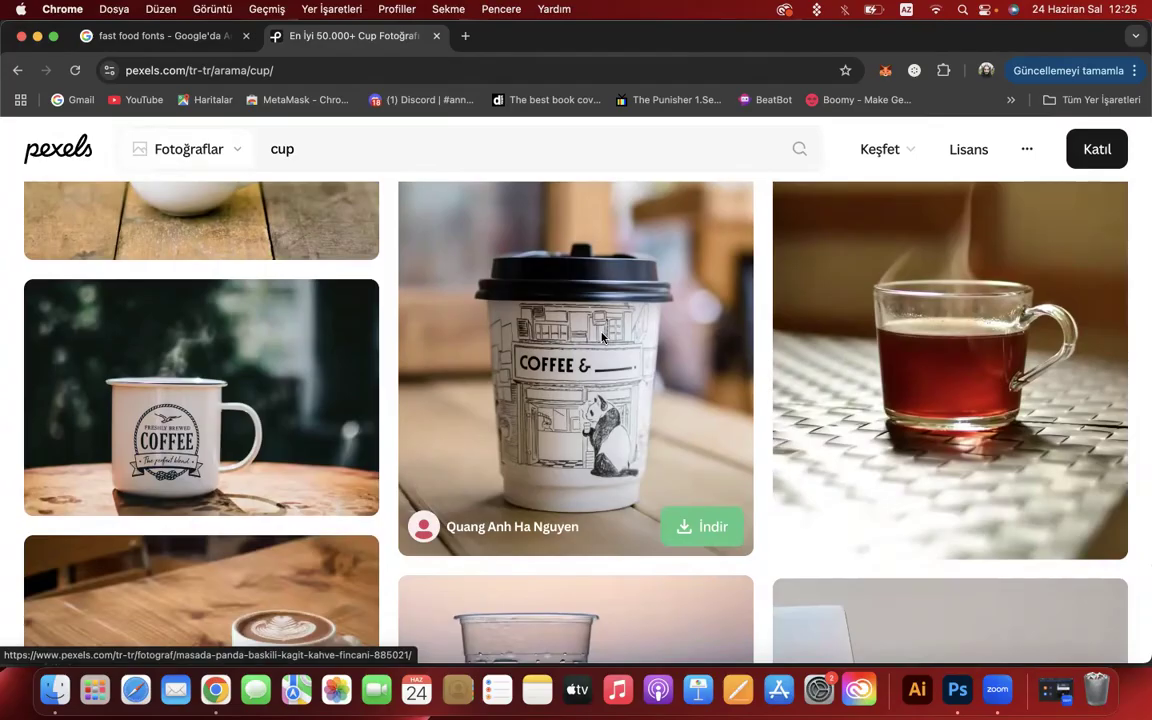
scroll(602, 337, down, 3)
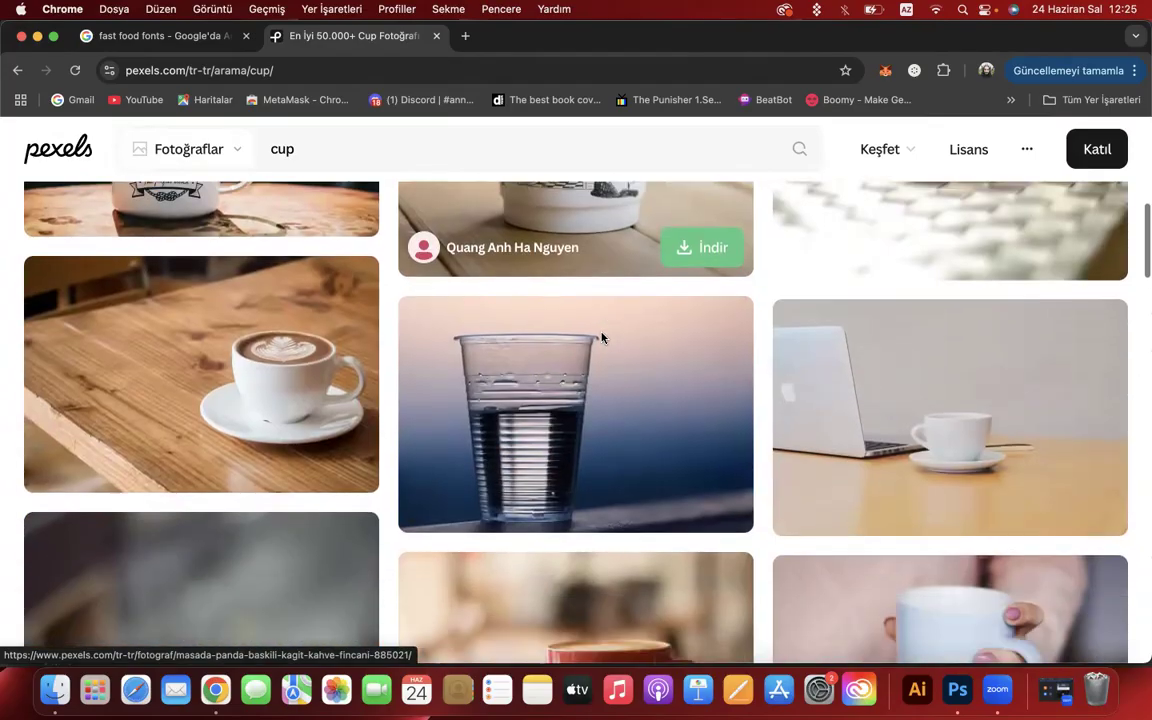
scroll(602, 337, up, 3)
click(602, 337)
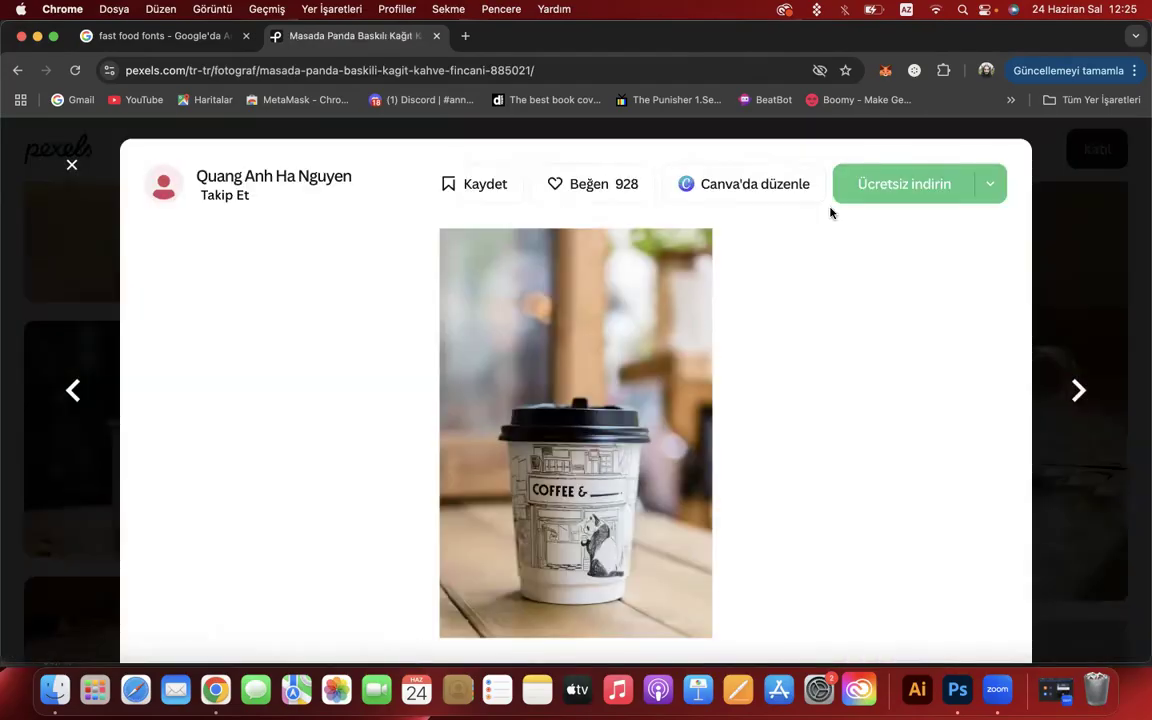
Download the panda coffee cup photo and place pexels-ngqah83-885021.jpg on the red artboard in Photoshop.
click(917, 185)
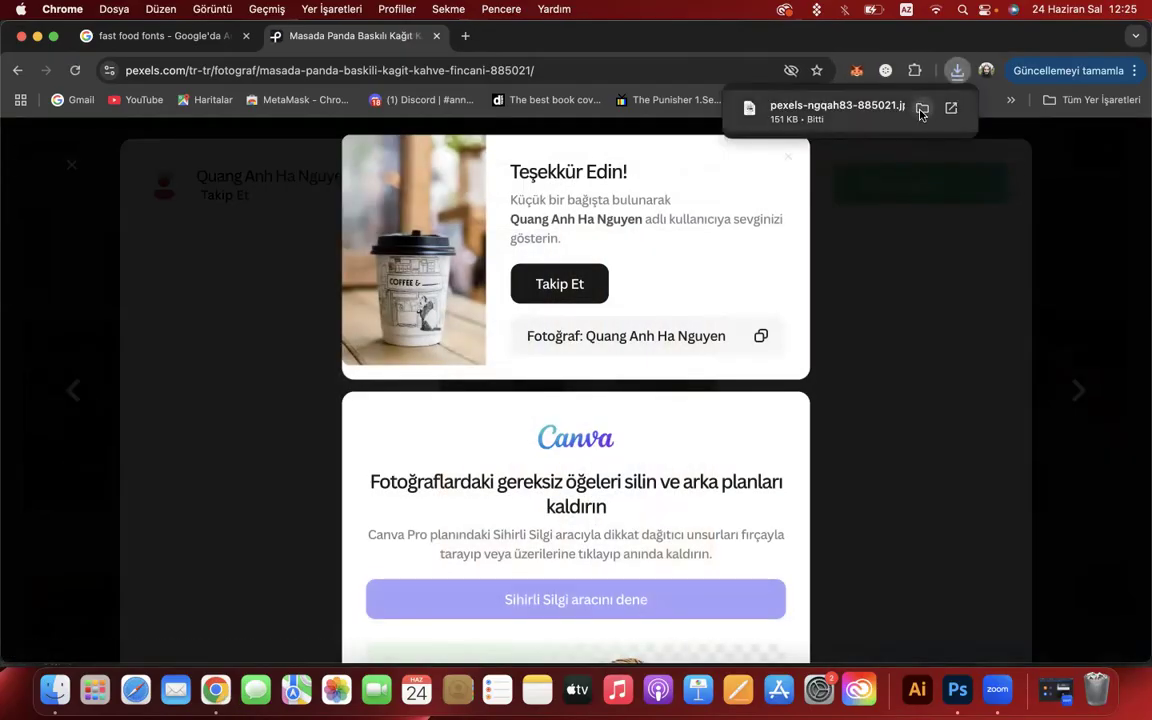
click(921, 110)
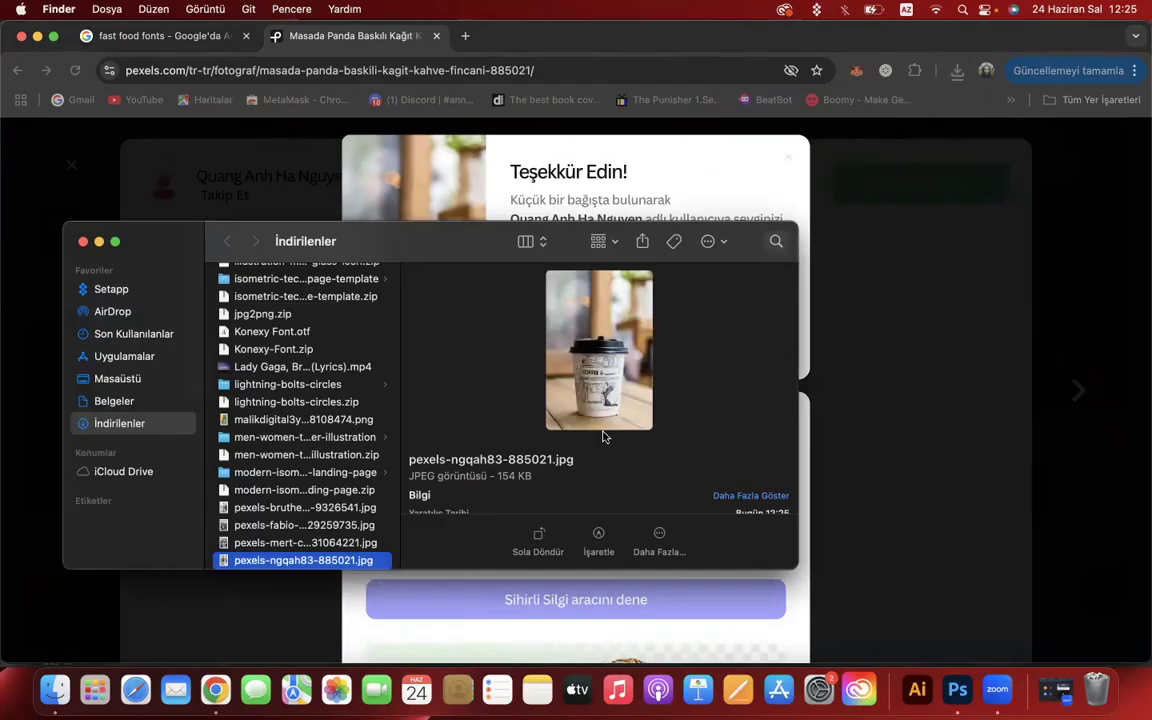
drag(347, 566, 442, 378)
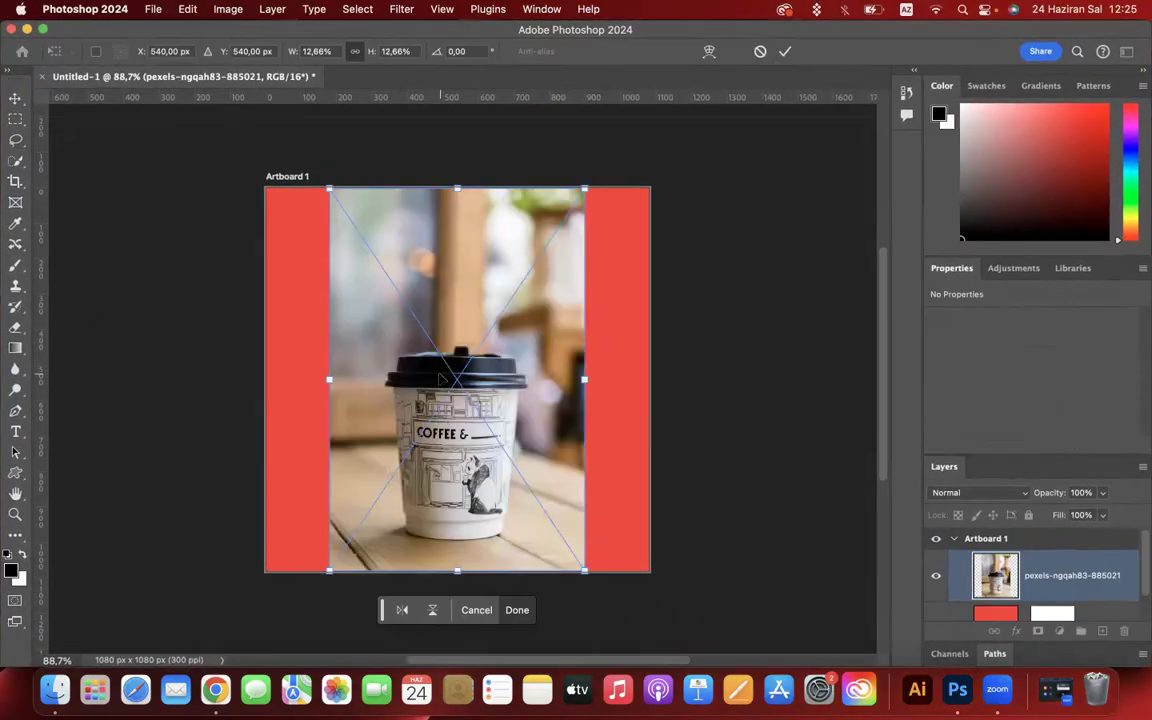
key(Return)
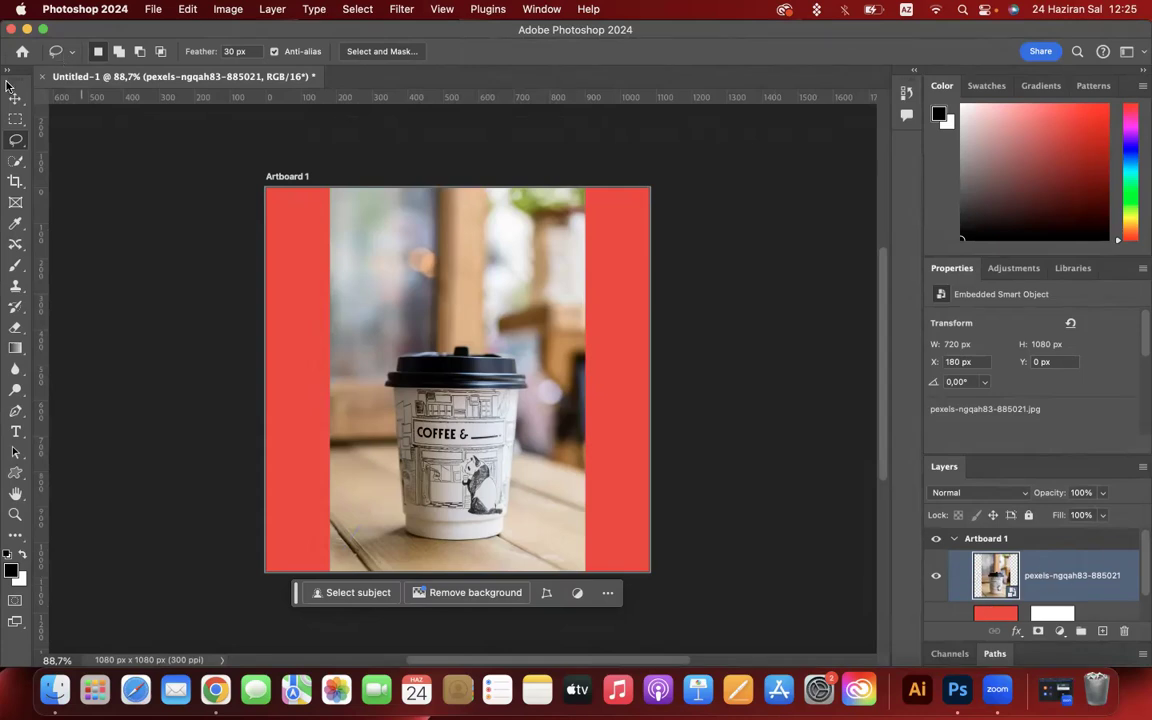
Activate the Move Tool and rasterize the placed cup photo's smart object layer.
click(17, 141)
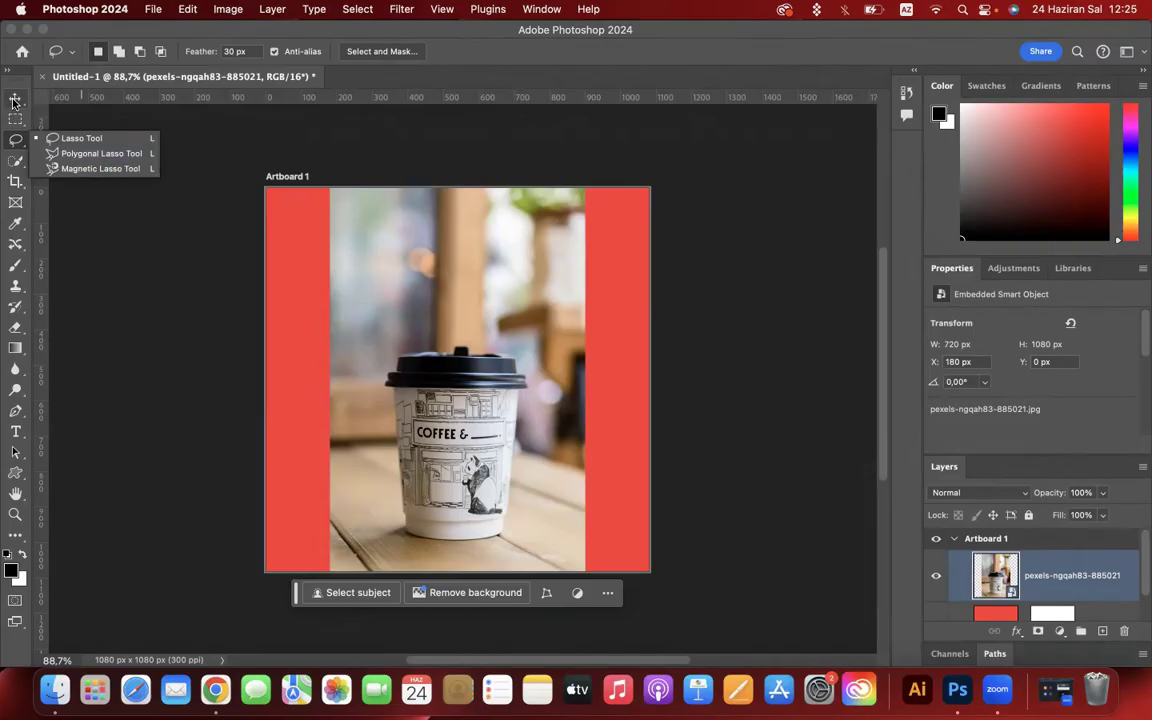
click(15, 98)
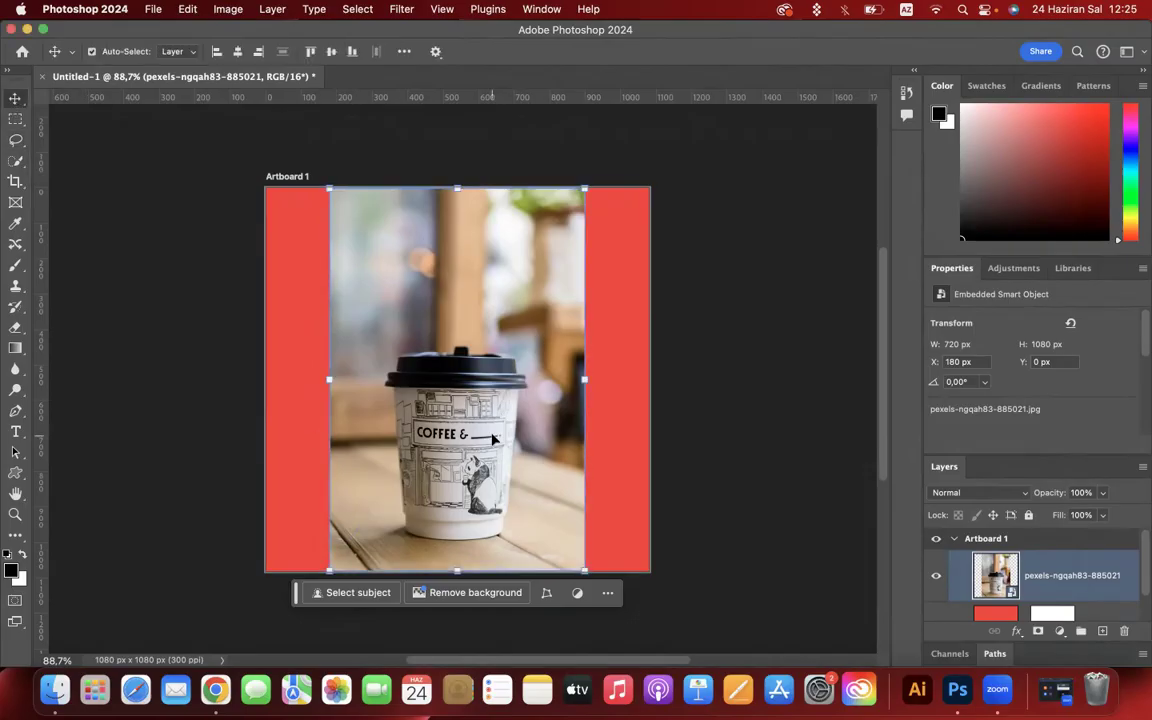
scroll(486, 446, up, 5)
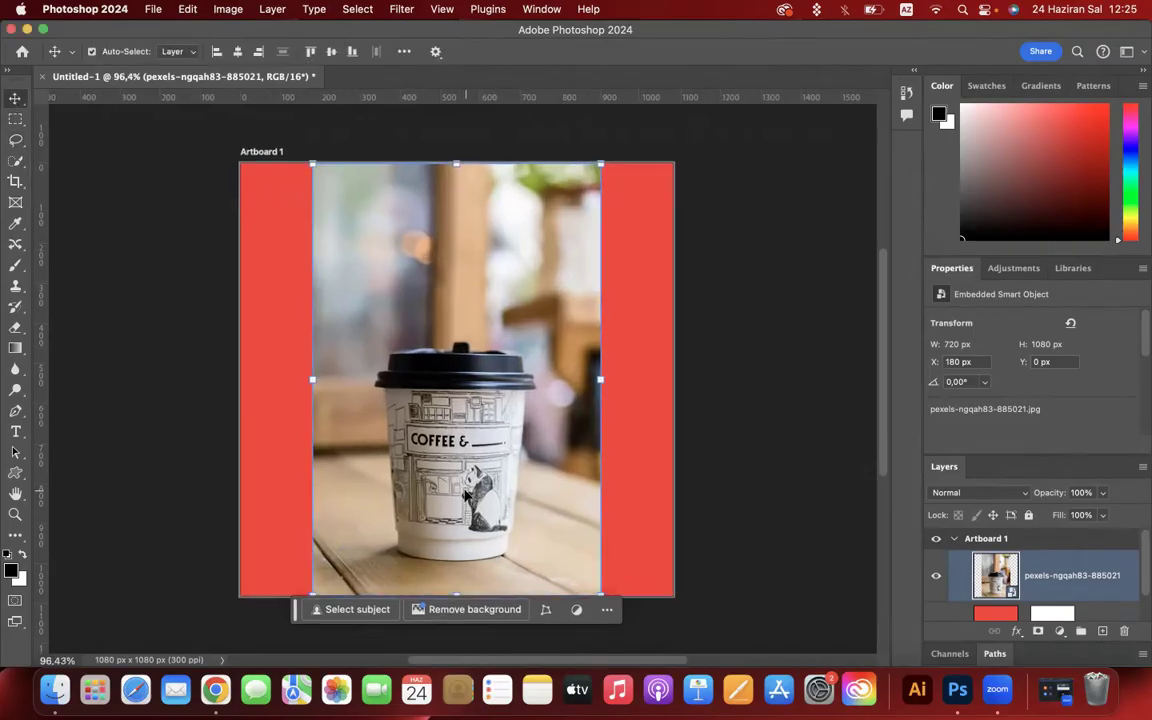
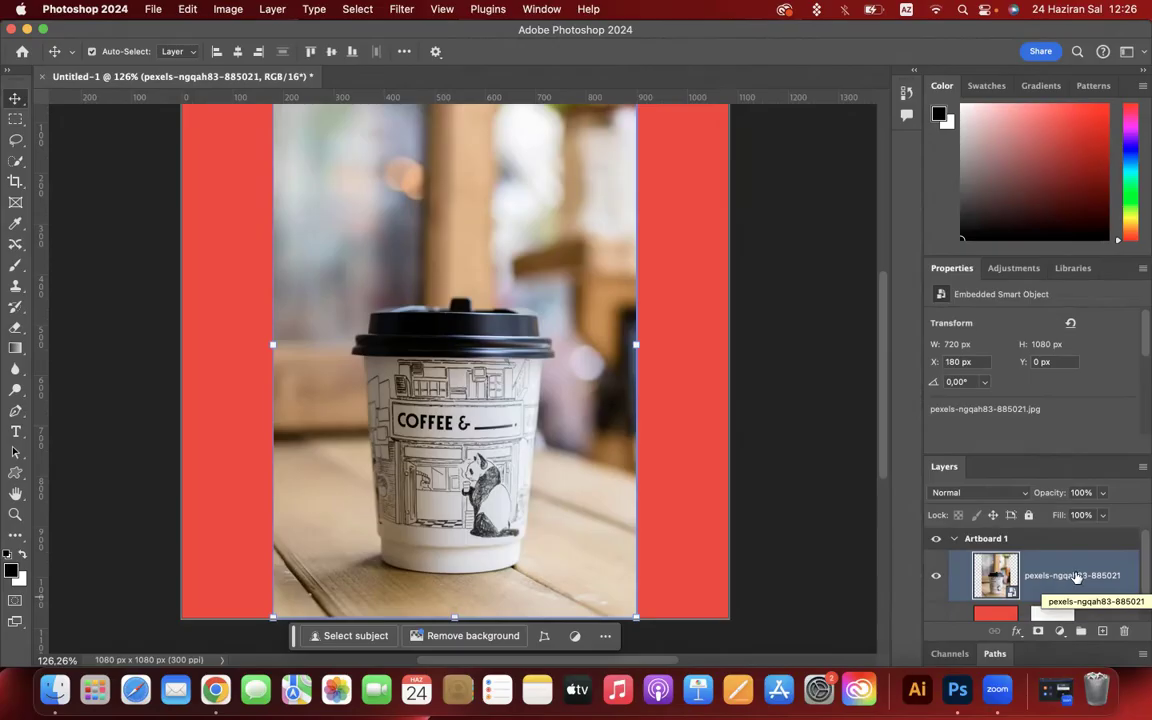
right_click(1076, 577)
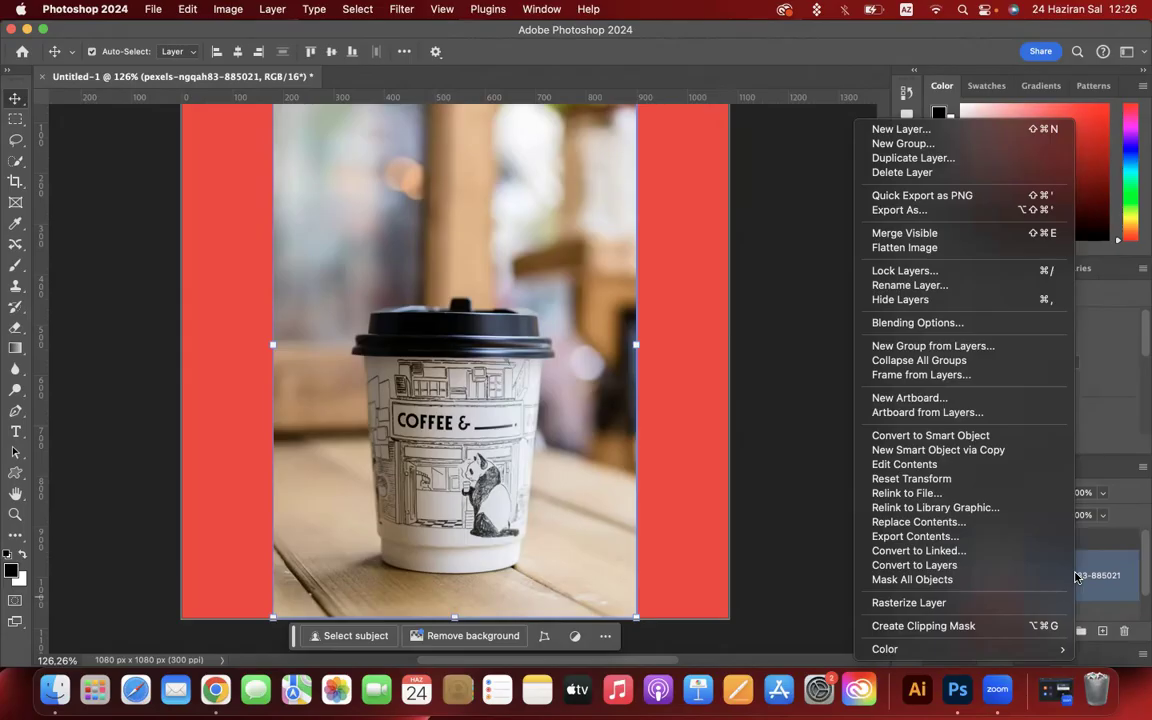
click(912, 604)
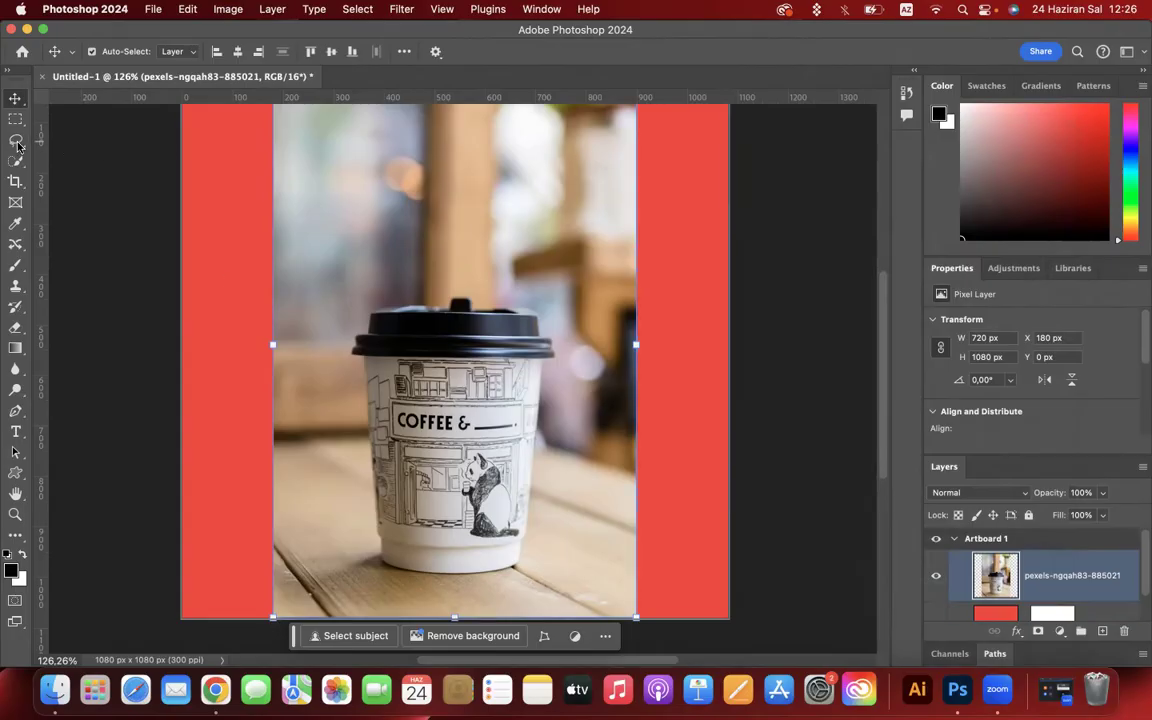
Scale the cup photo down proportionally to 35.28% and move it near the artboard's center.
mouse_move(490, 272)
mouse_down()
mouse_move(470, 267)
mouse_move(555, 172)
mouse_move(510, 282)
mouse_up()
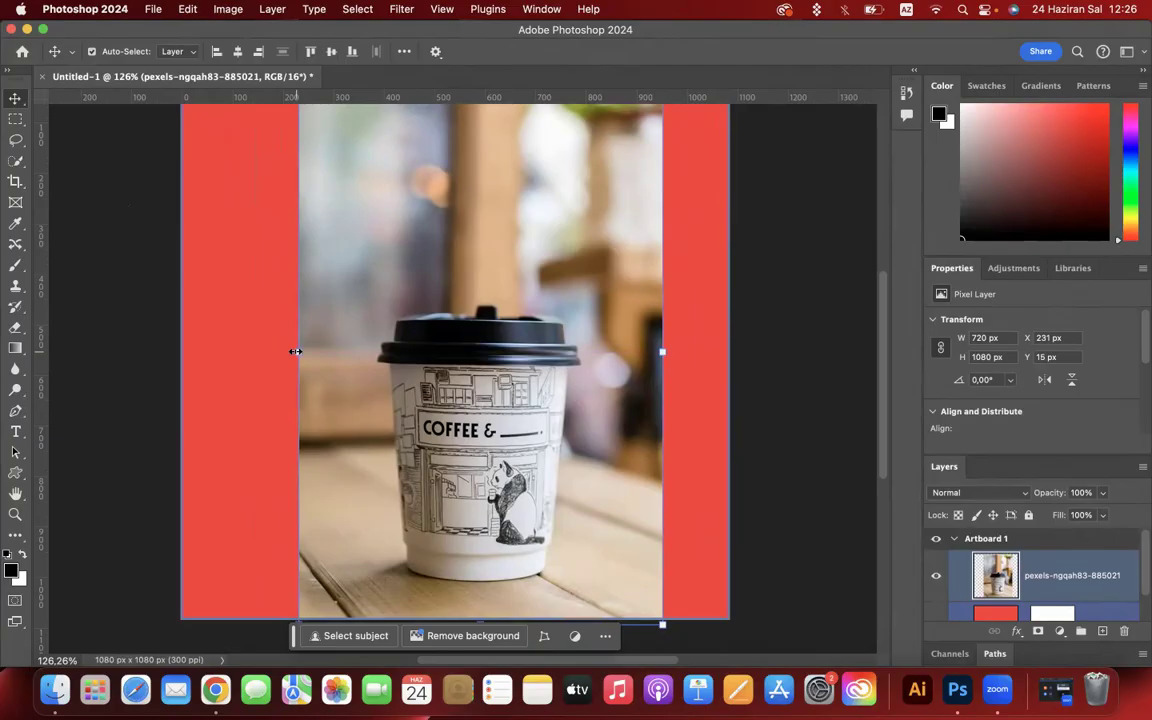
drag(295, 351, 430, 355)
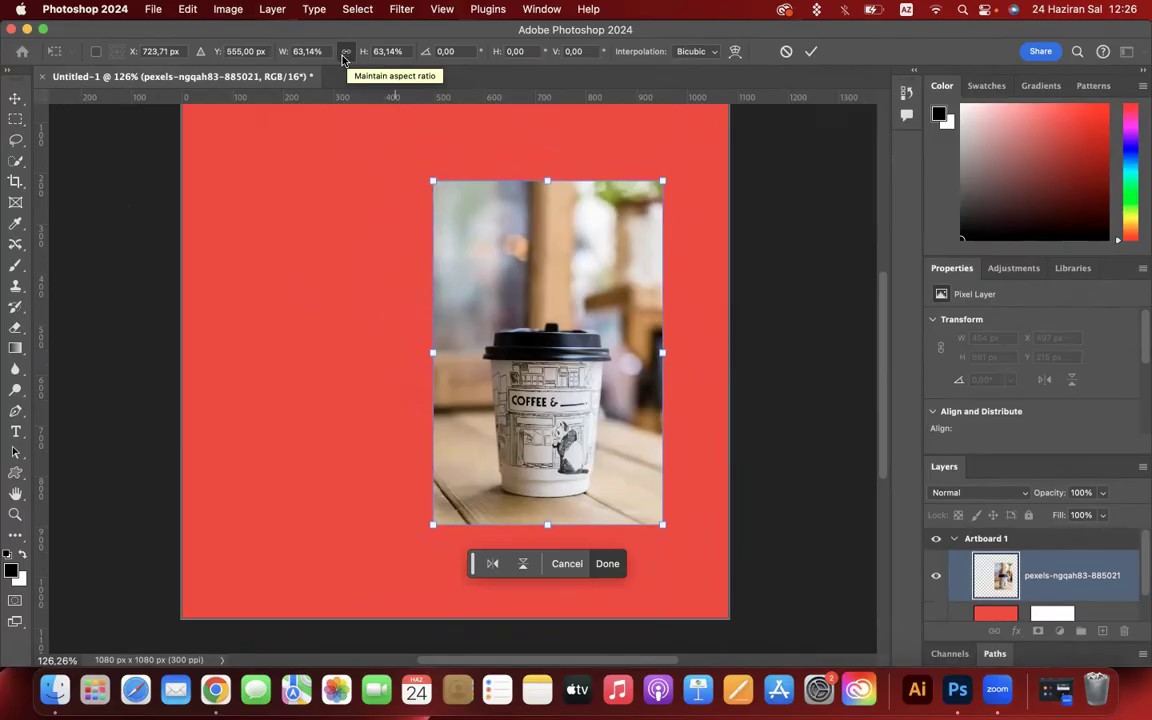
drag(432, 352, 591, 367)
scroll(594, 375, right, 5)
scroll(594, 375, left, 2)
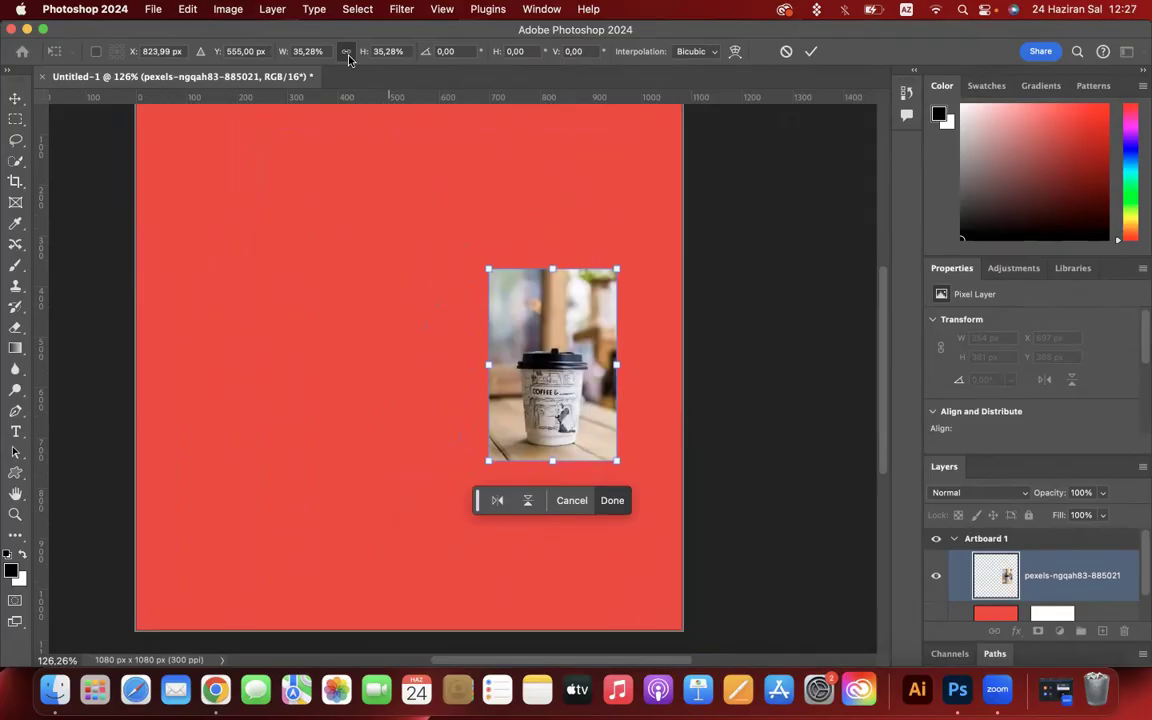
drag(568, 374, 376, 303)
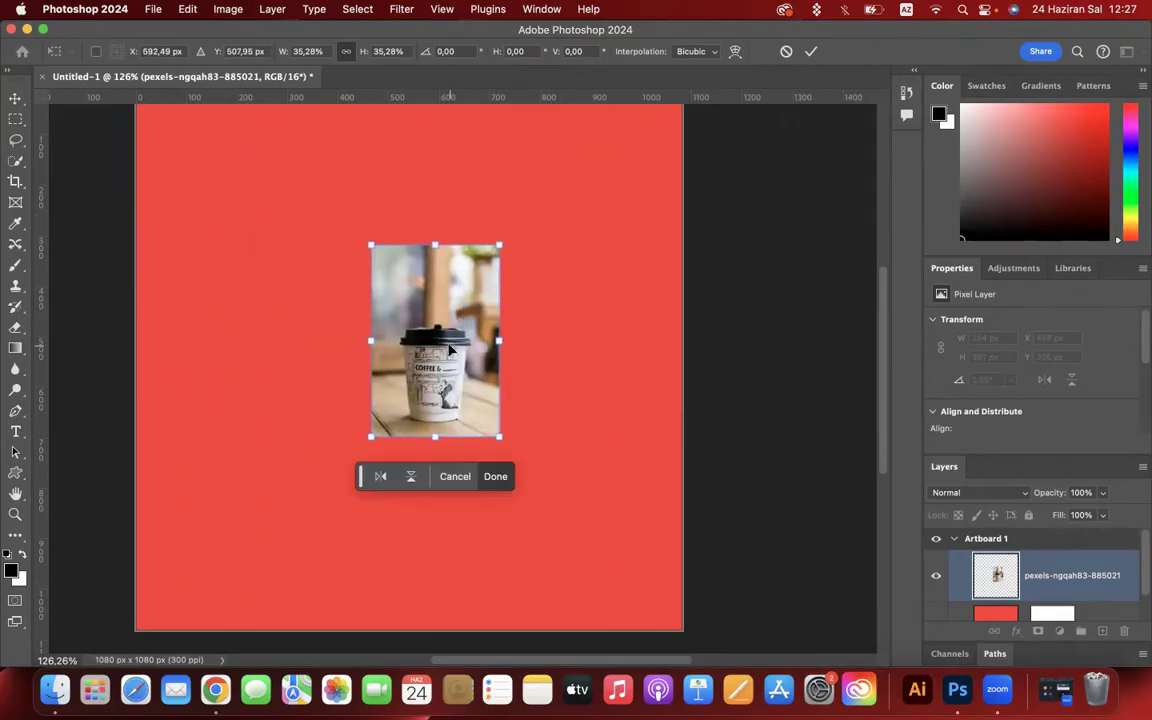
Enlarge the cup photo proportionally to about 104.85% and move it so the cup sits in the middle of the artboard.
drag(501, 342, 751, 337)
drag(576, 366, 410, 369)
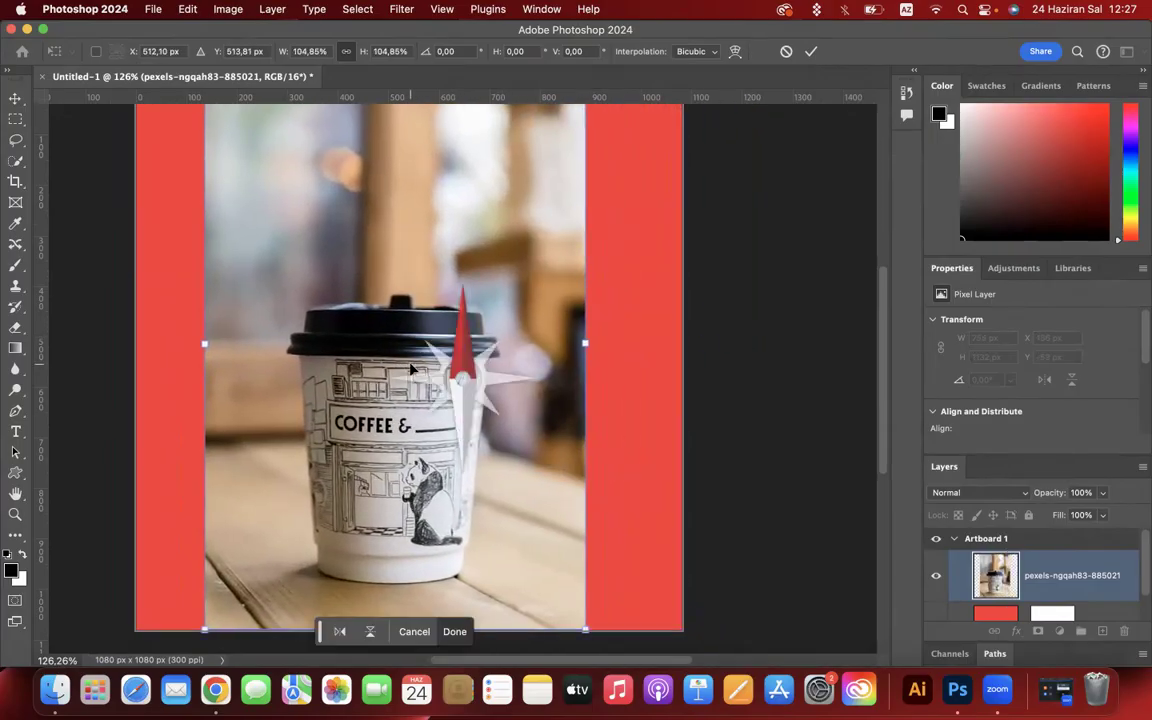
scroll(410, 369, up, 2)
scroll(410, 369, down, 2)
scroll(410, 369, up, 1)
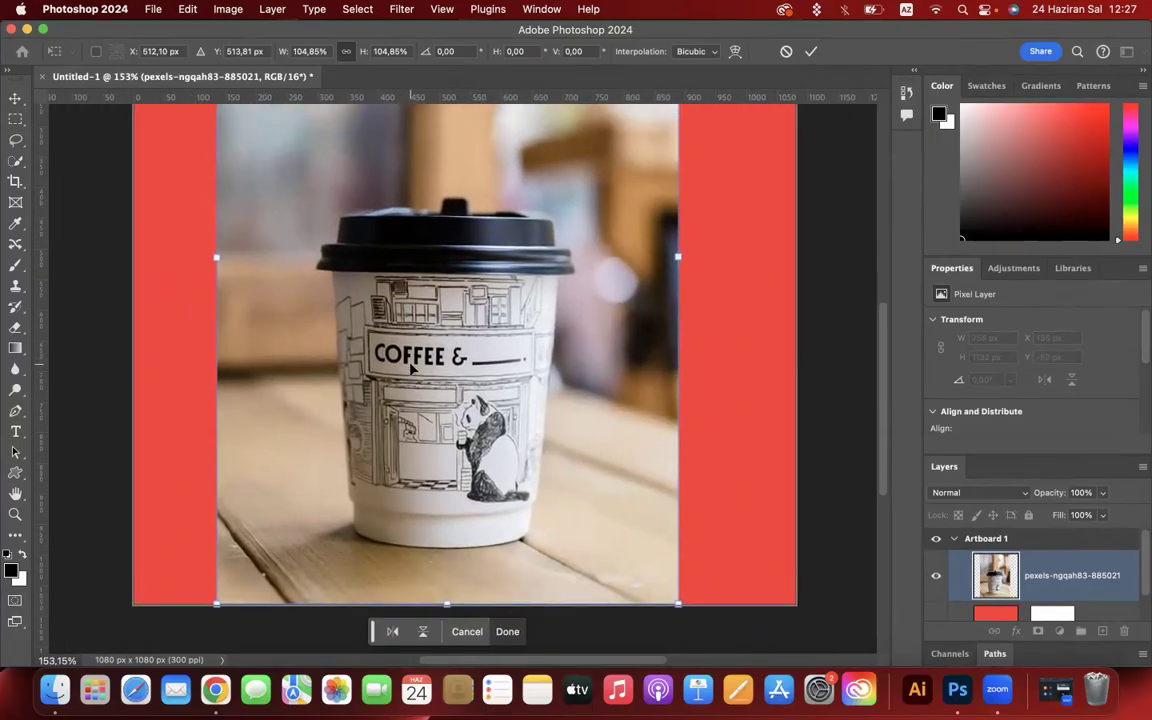
Apply the photo's transform and activate the freehand Lasso Tool.
click(17, 139)
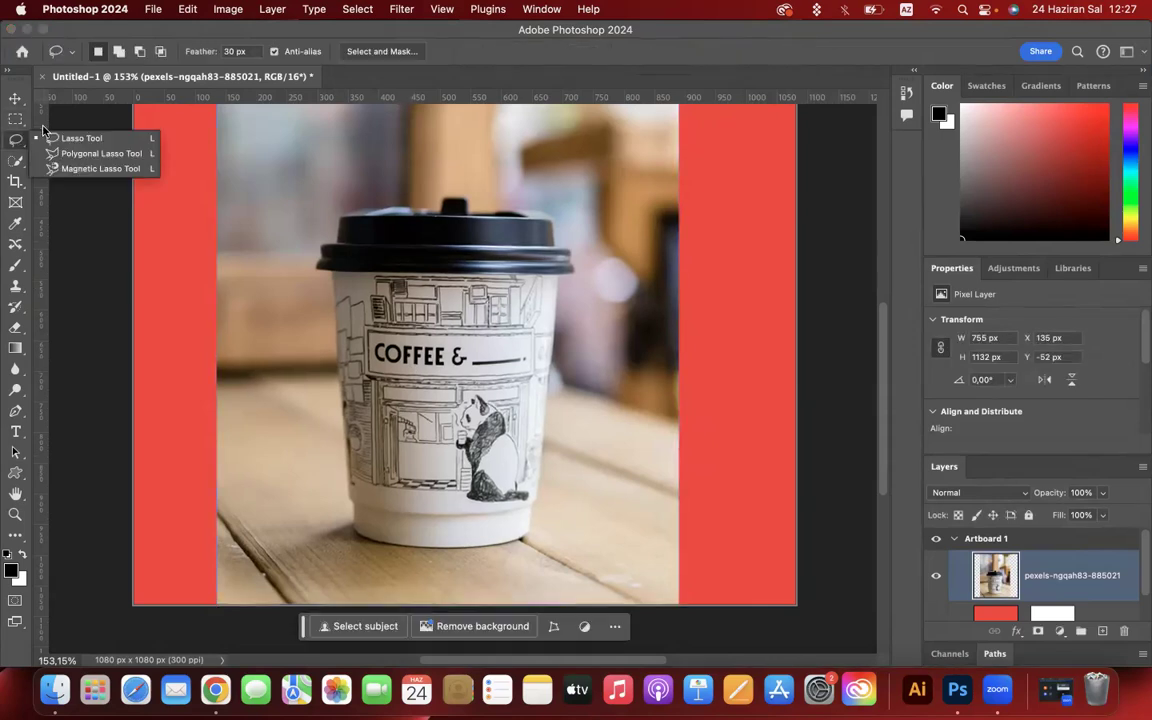
click(115, 142)
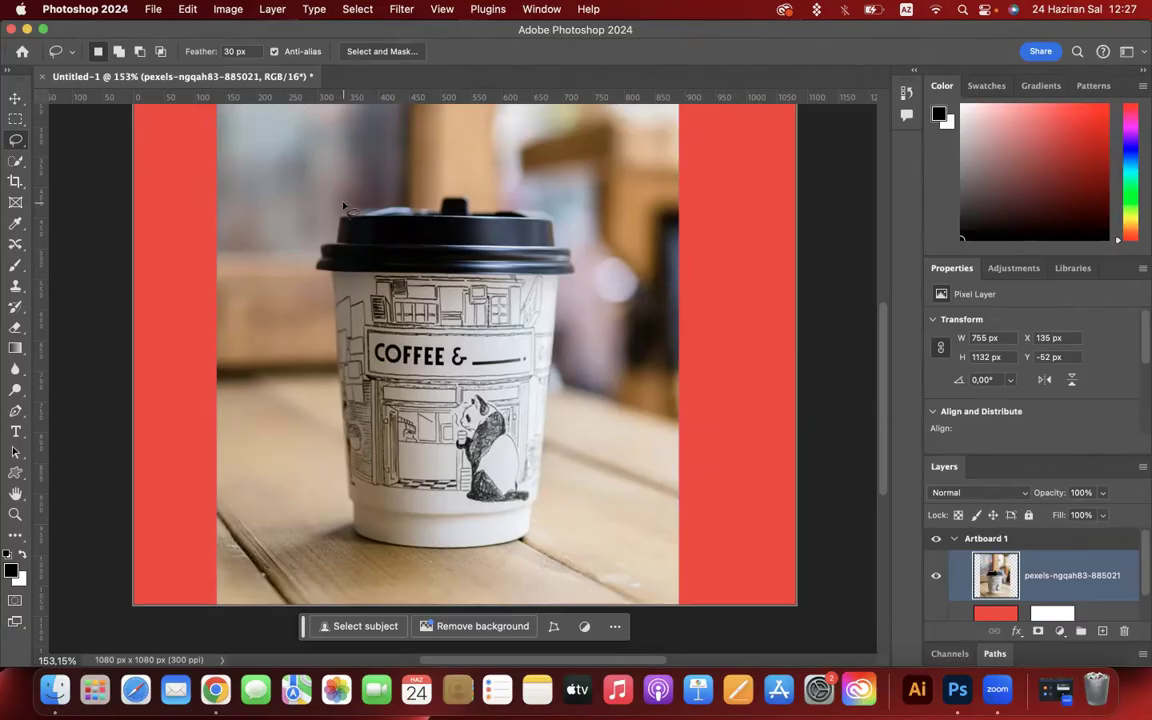
Outline the coffee cup freehand using the Lasso Tool with a 30 px feather and copy the selection to a new layer.
mouse_move(340, 212)
mouse_down()
mouse_move(319, 250)
mouse_move(315, 272)
mouse_move(334, 282)
mouse_move(356, 537)
mouse_move(393, 549)
mouse_move(521, 549)
mouse_move(537, 520)
mouse_move(557, 284)
mouse_move(579, 258)
mouse_move(545, 208)
mouse_move(518, 200)
mouse_move(483, 213)
mouse_move(450, 190)
mouse_move(445, 205)
mouse_move(312, 206)
mouse_up()
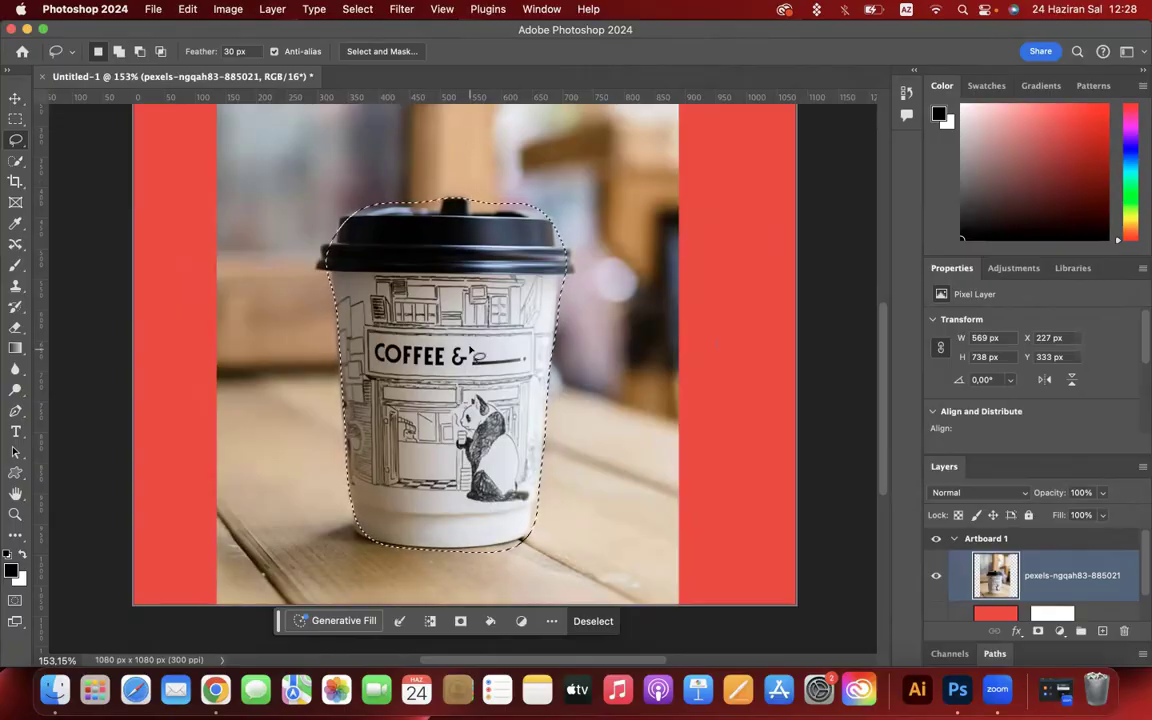
scroll(478, 368, down, 3)
scroll(480, 370, down, 2)
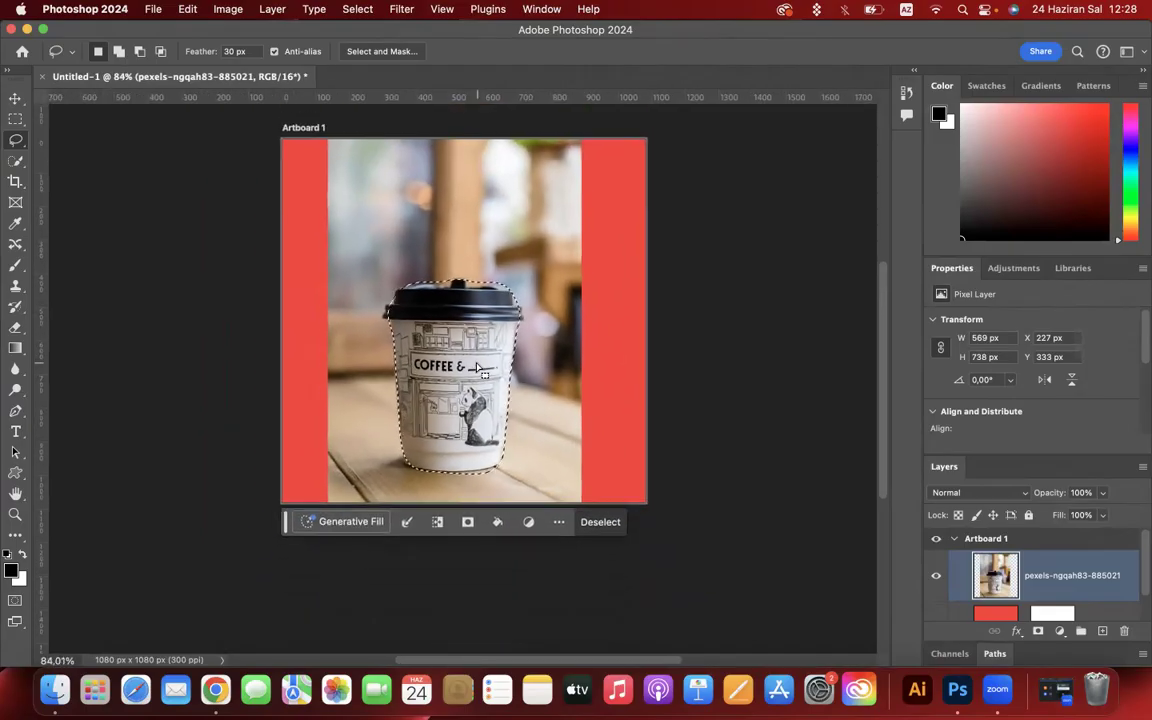
right_click(15, 142)
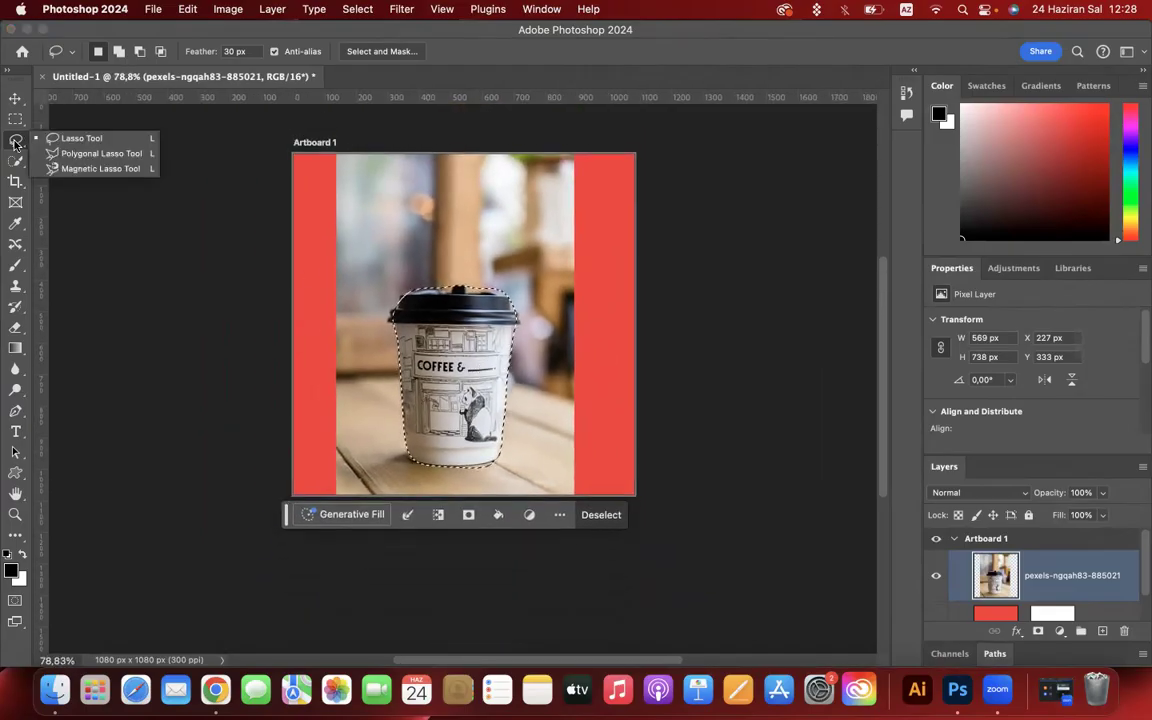
right_click(15, 163)
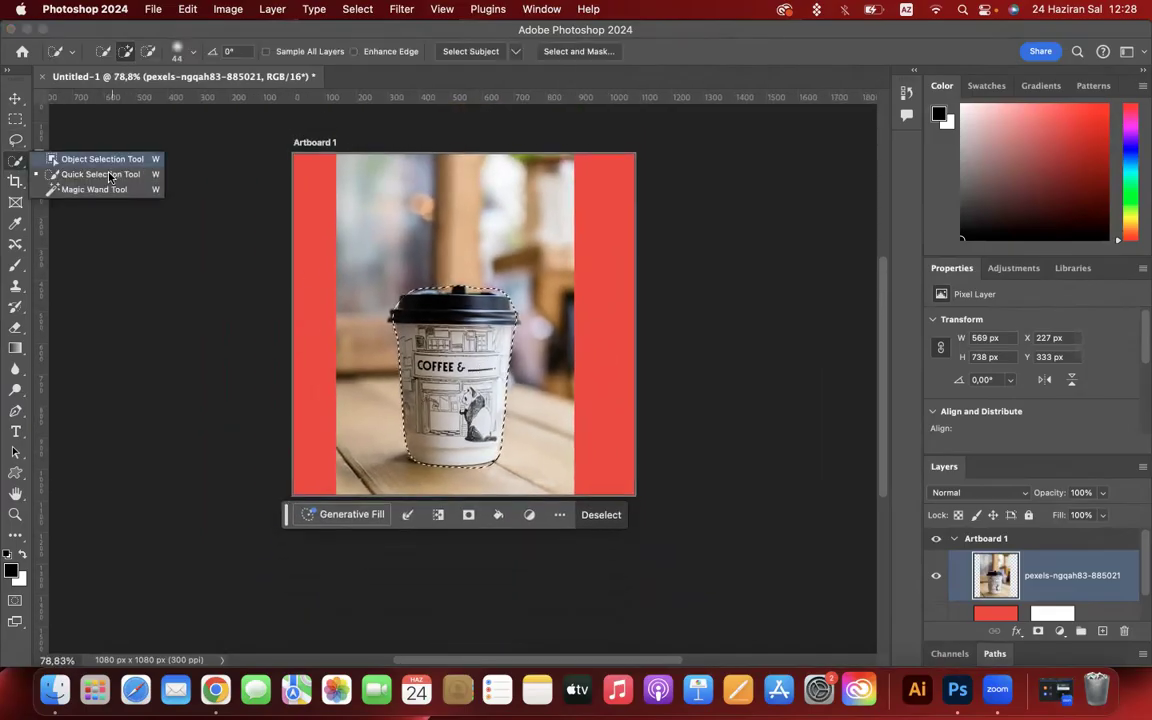
click(16, 139)
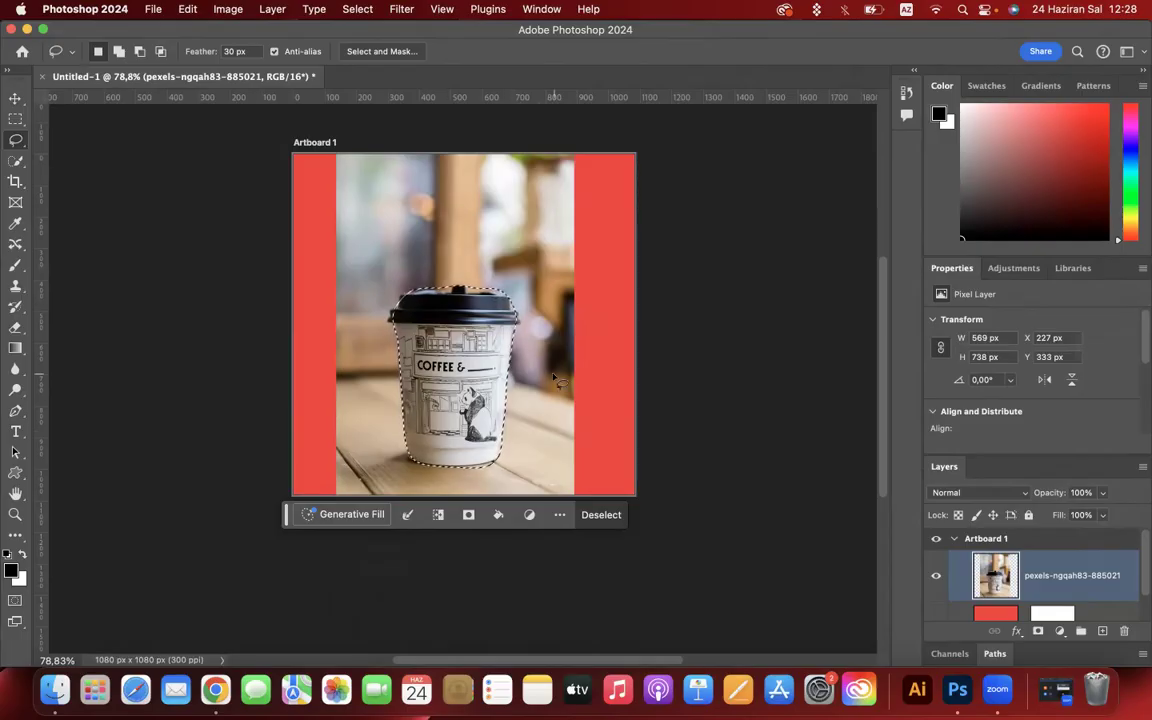
key(super+j)
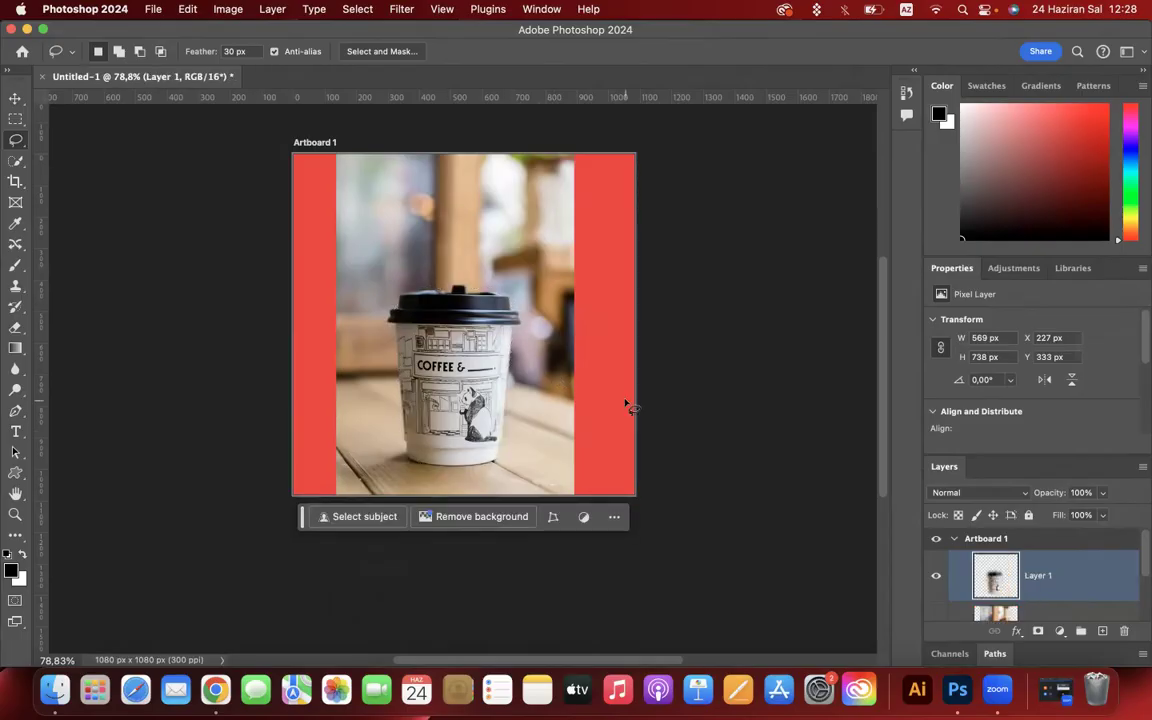
Hide the original cup photo layer and examine the feathered edges of the copied cup against the red background.
scroll(995, 585, down, 3)
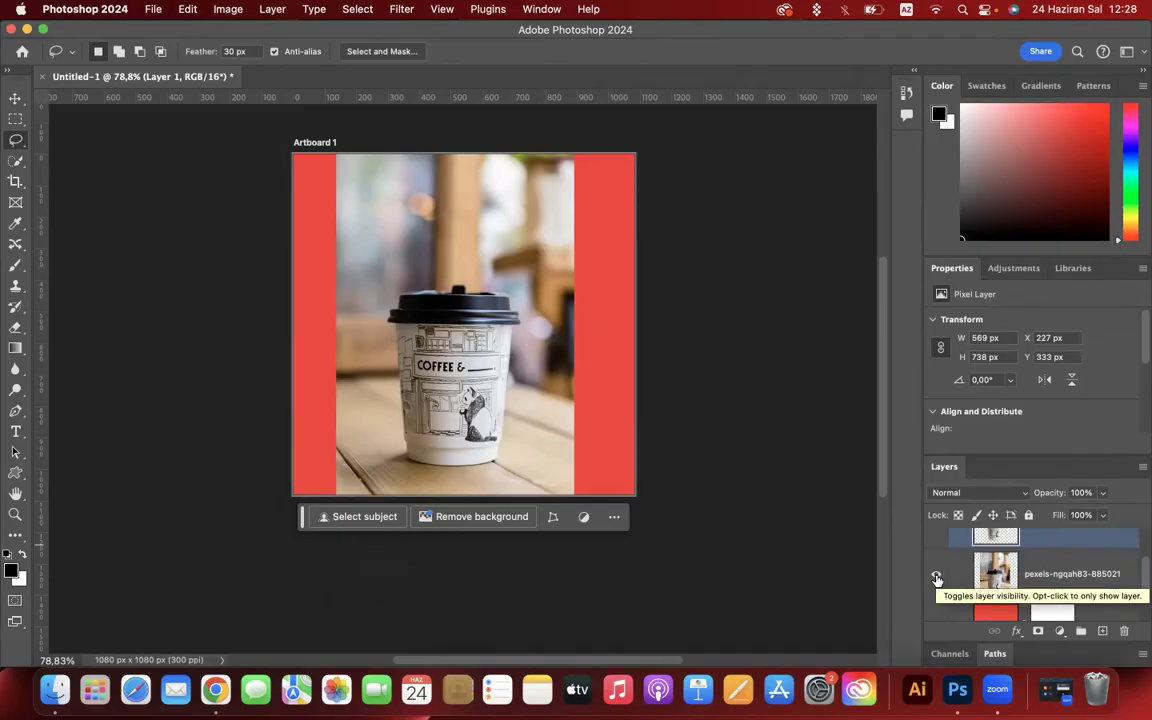
click(936, 578)
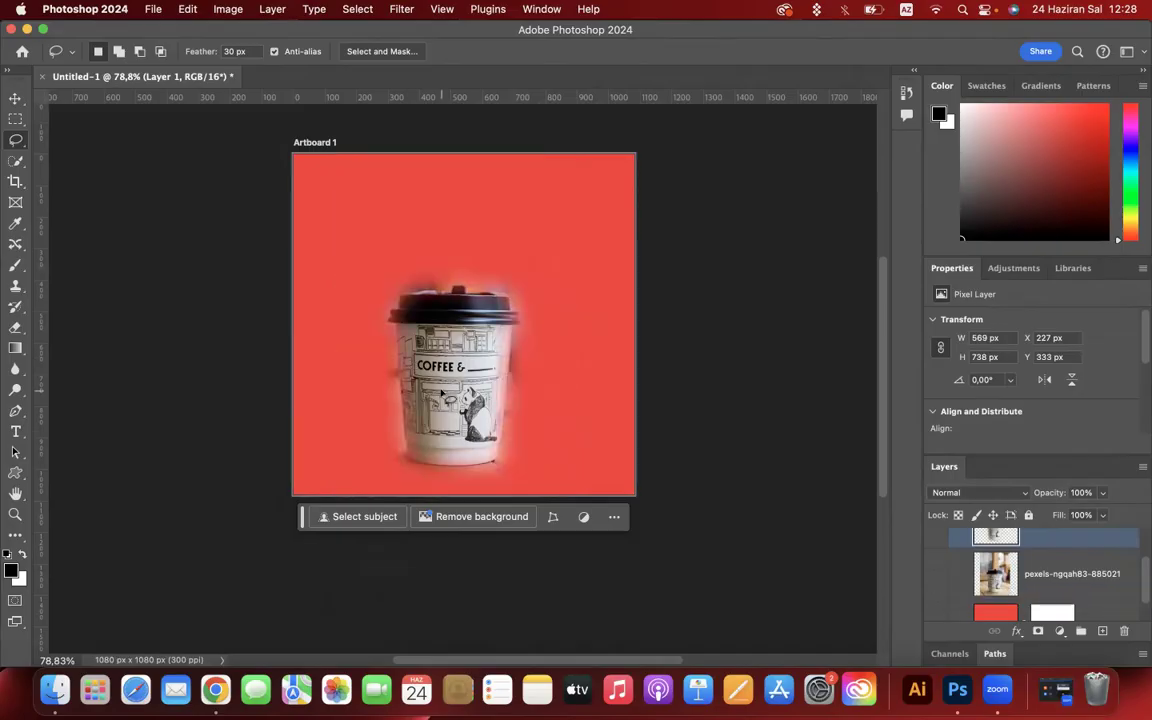
scroll(441, 393, up, 5)
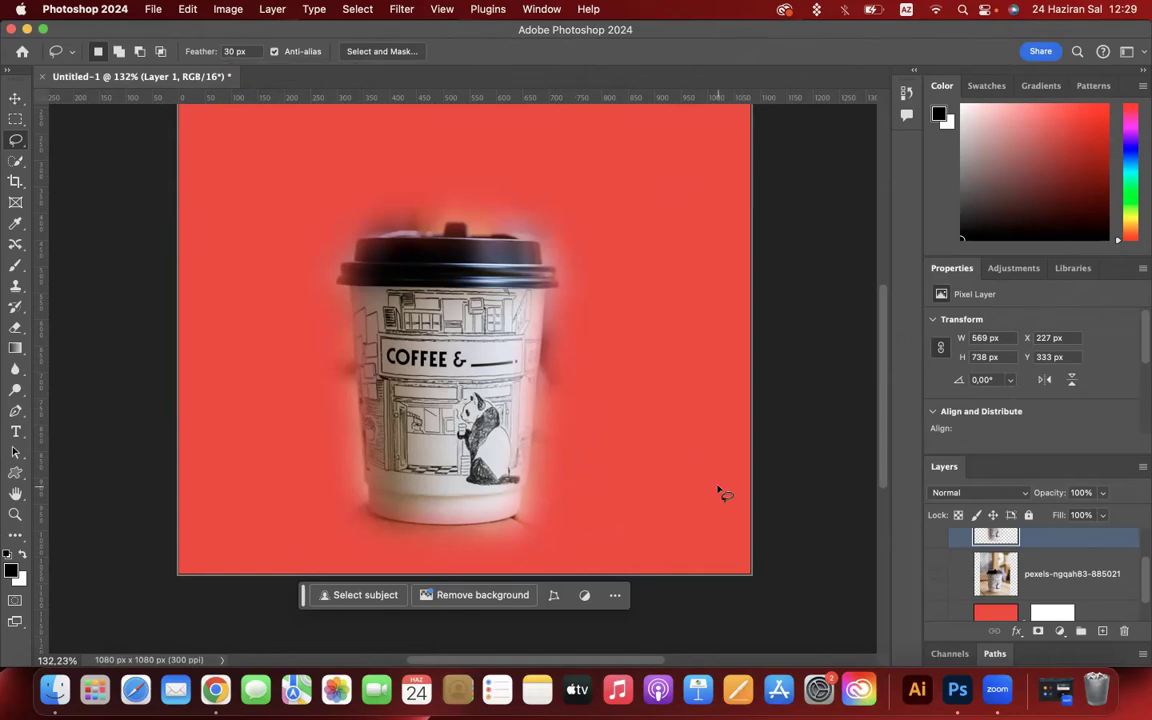
Delete the copied cup layer and leave the original cup photo layer hidden.
click(937, 573)
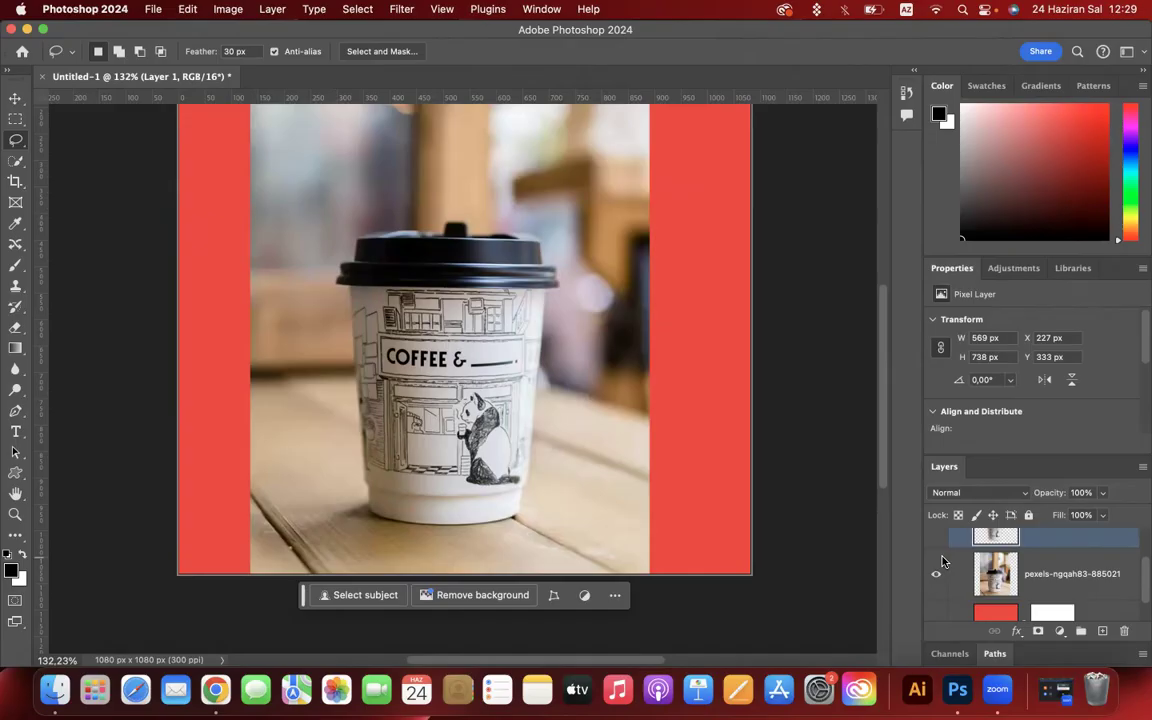
scroll(940, 566, up, 2)
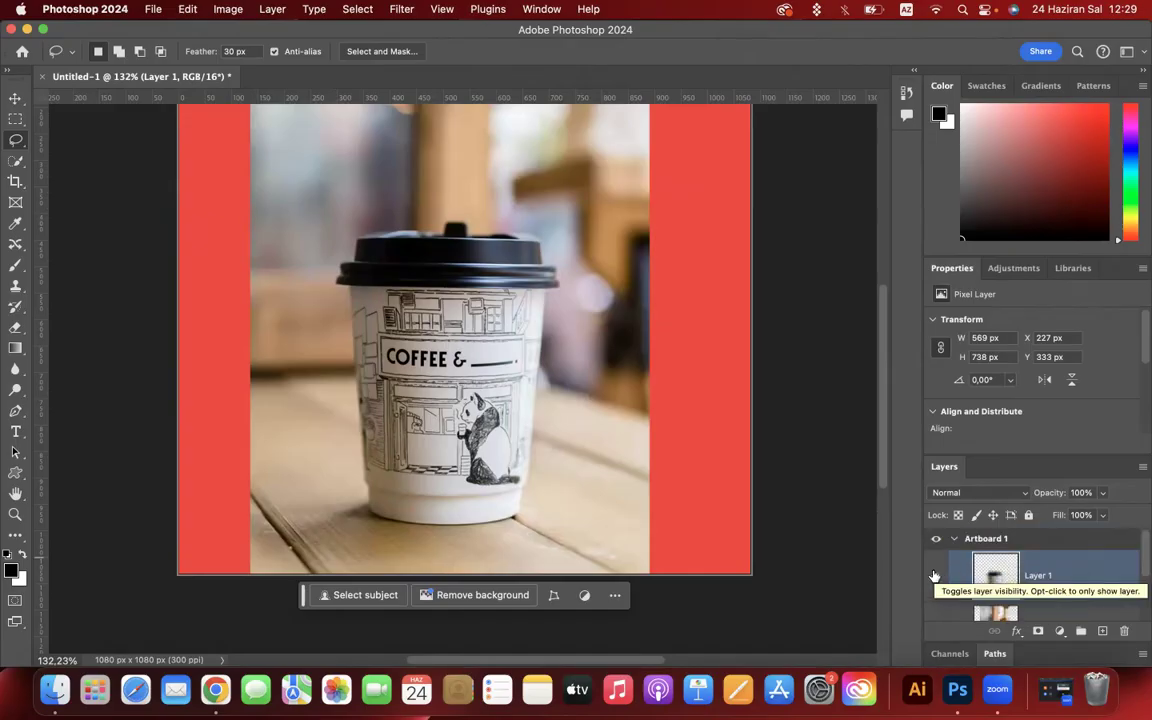
key(Delete)
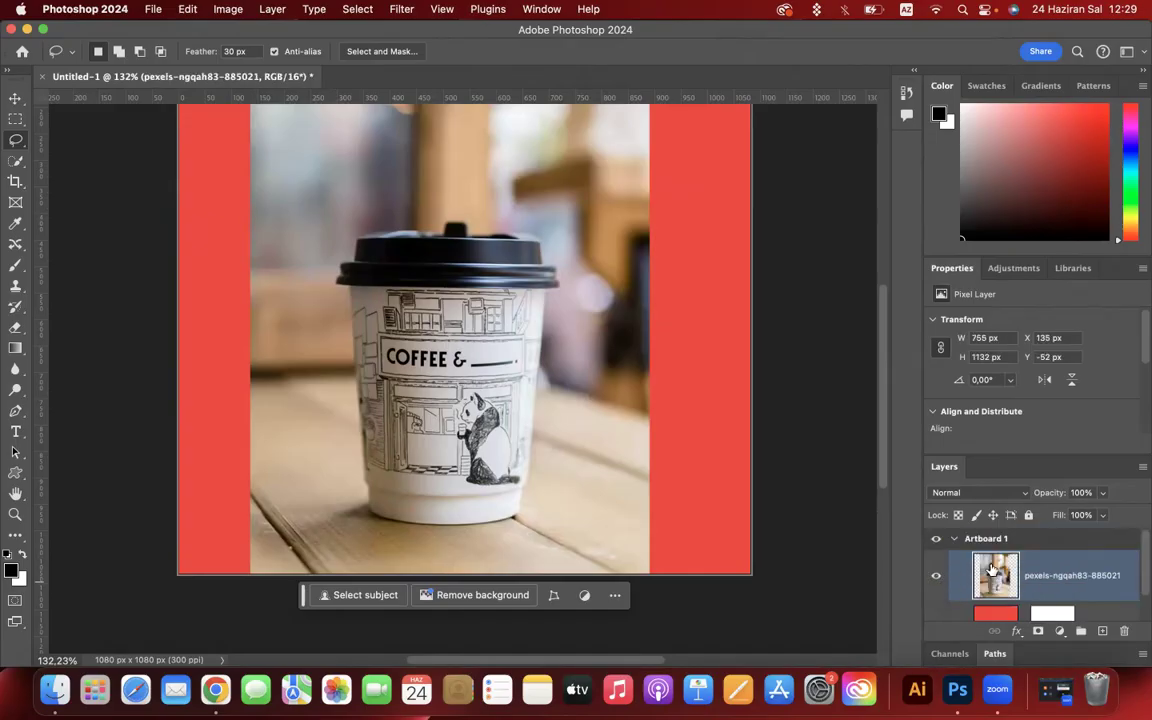
scroll(459, 330, down, 5)
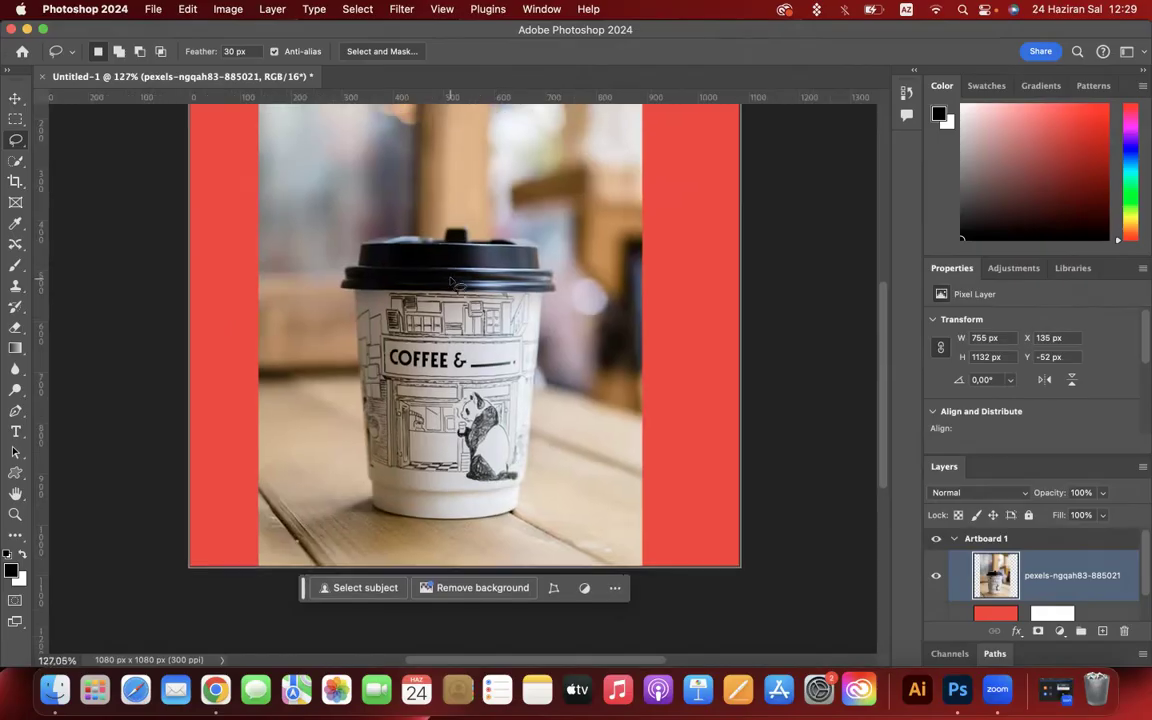
click(937, 577)
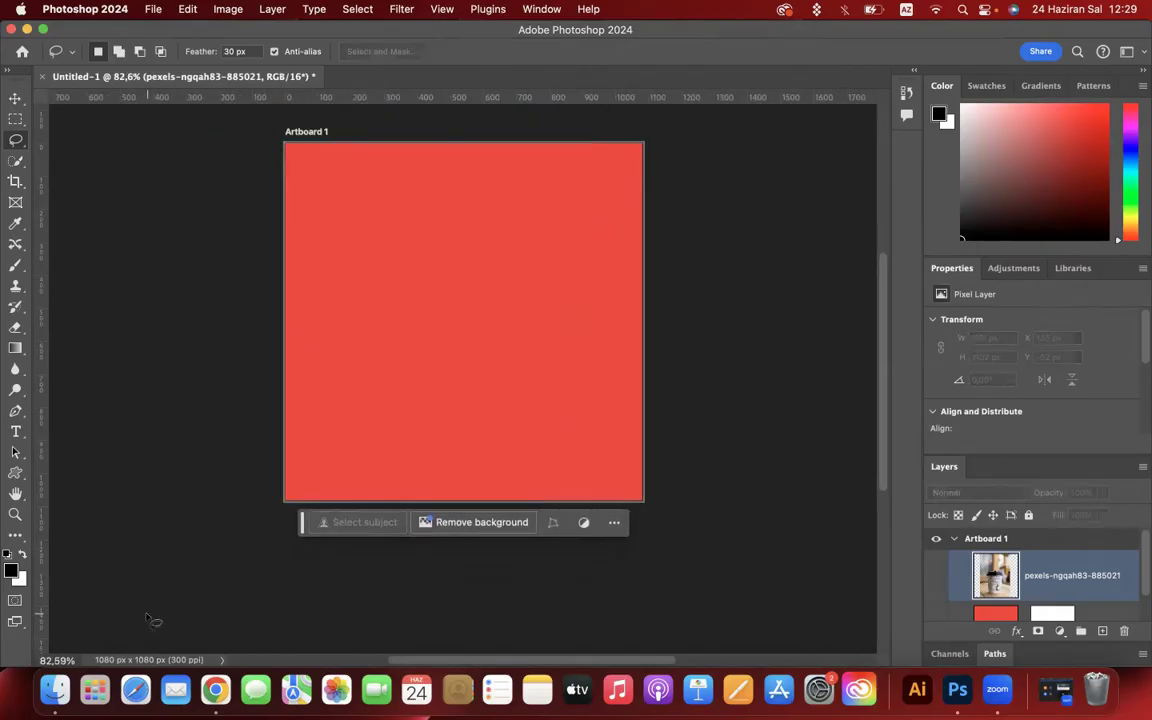
Switch to Chrome and search Google Images for "fish png" in a new tab.
click(216, 692)
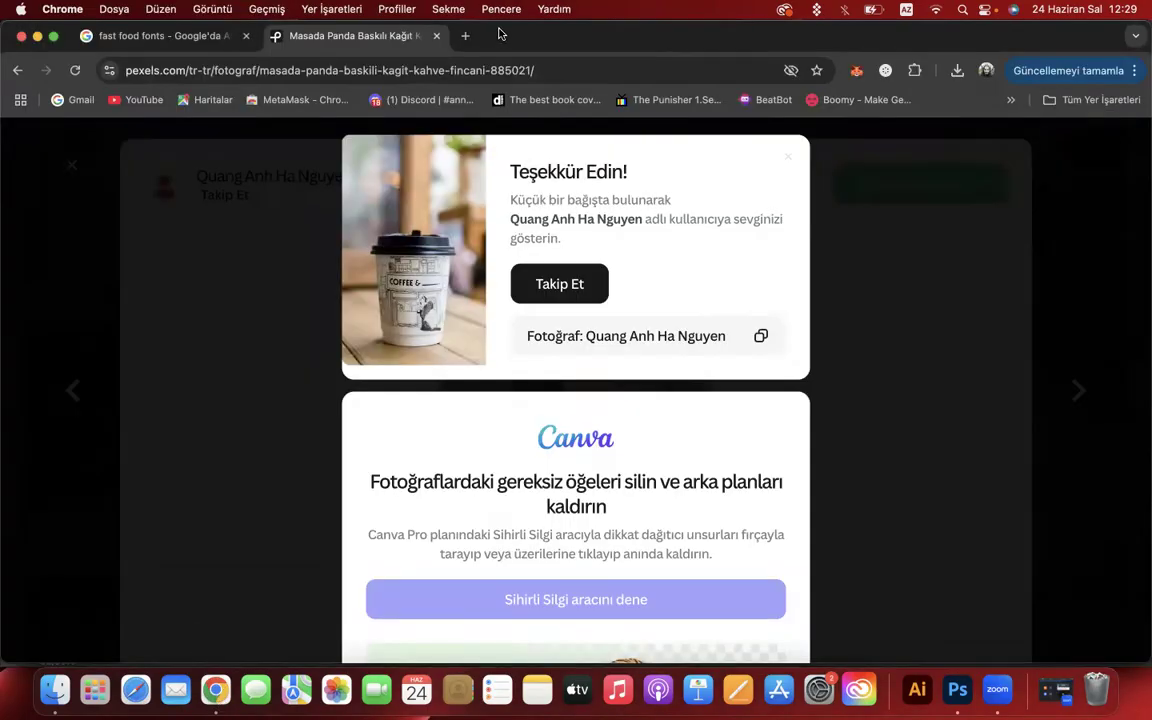
click(463, 36)
text(fish png)
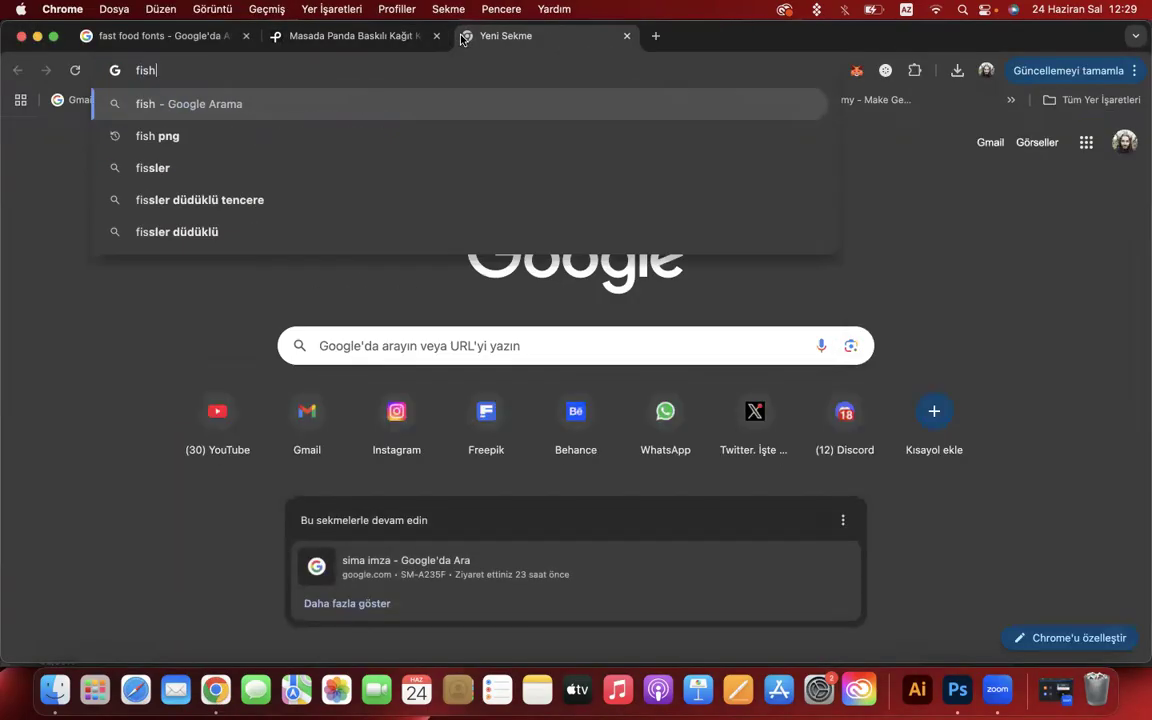
key(Return)
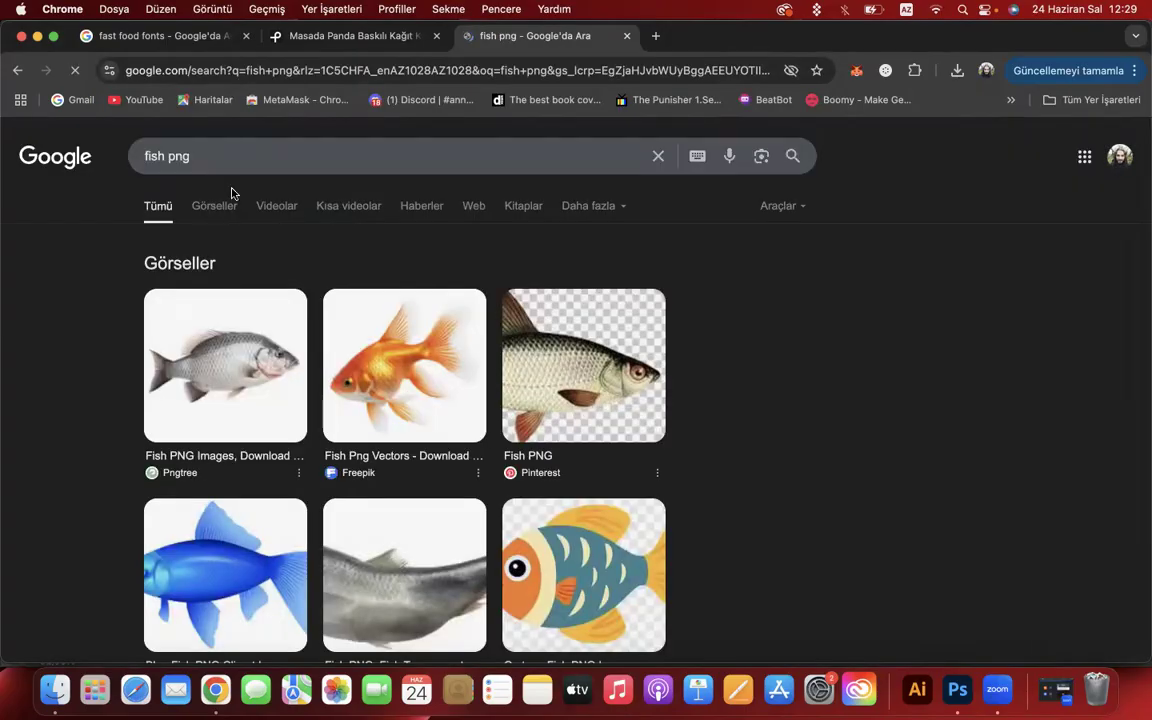
click(224, 204)
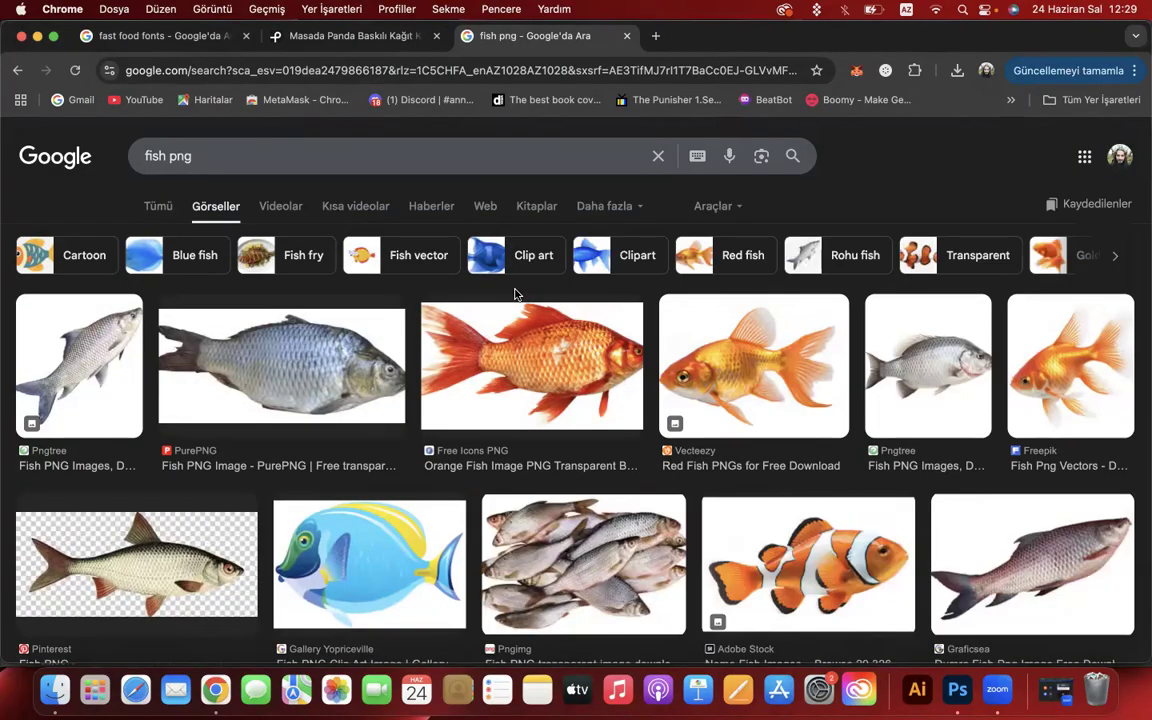
Find the DeviantArt PNG with nine red-and-white striped fish and save it to the desktop (Masaüstü).
scroll(725, 452, down, 6)
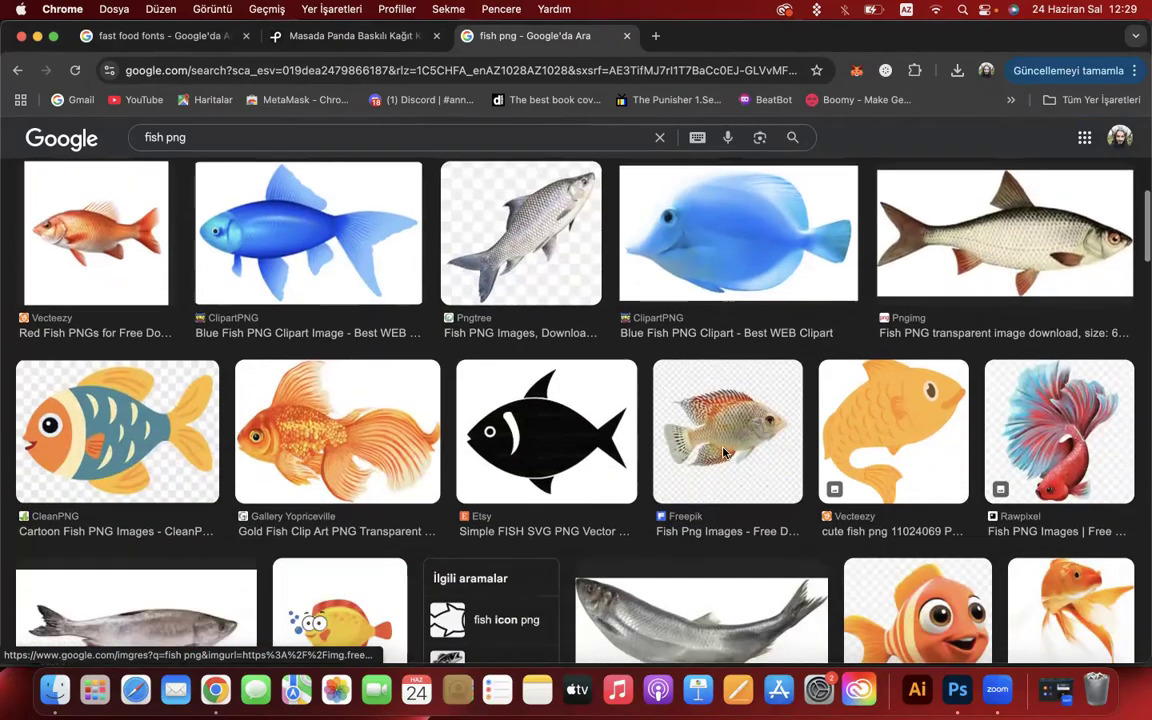
scroll(725, 452, down, 10)
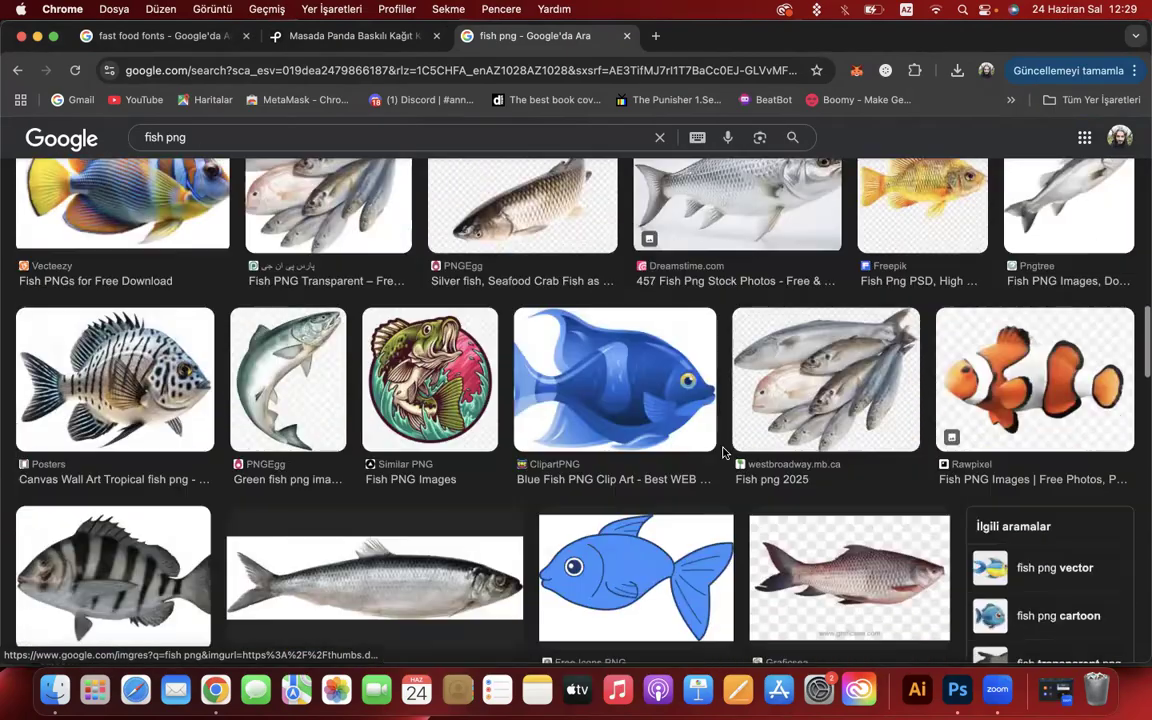
scroll(724, 455, down, 5)
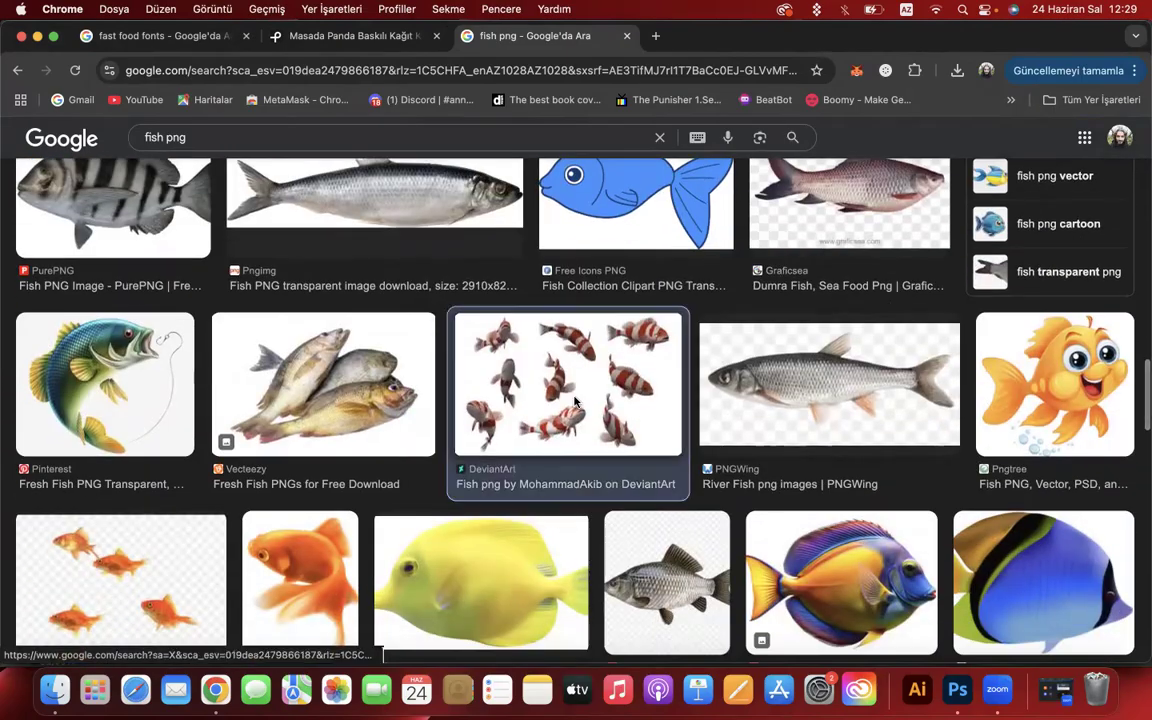
click(530, 440)
right_click(876, 367)
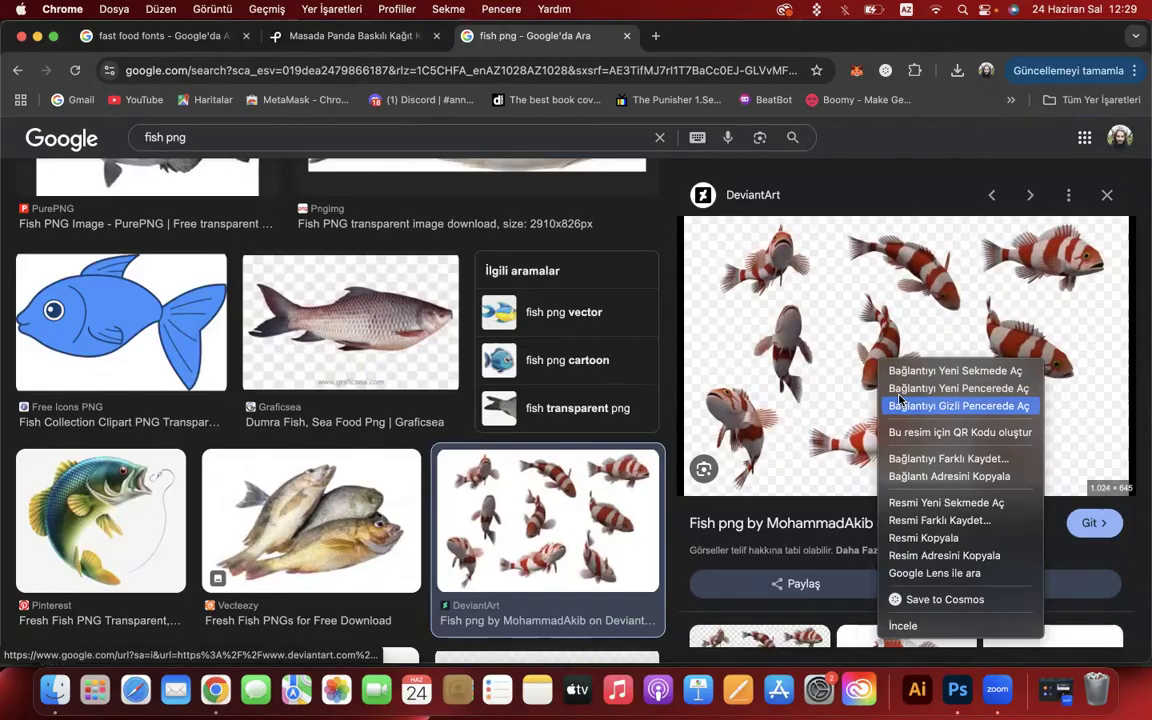
click(940, 520)
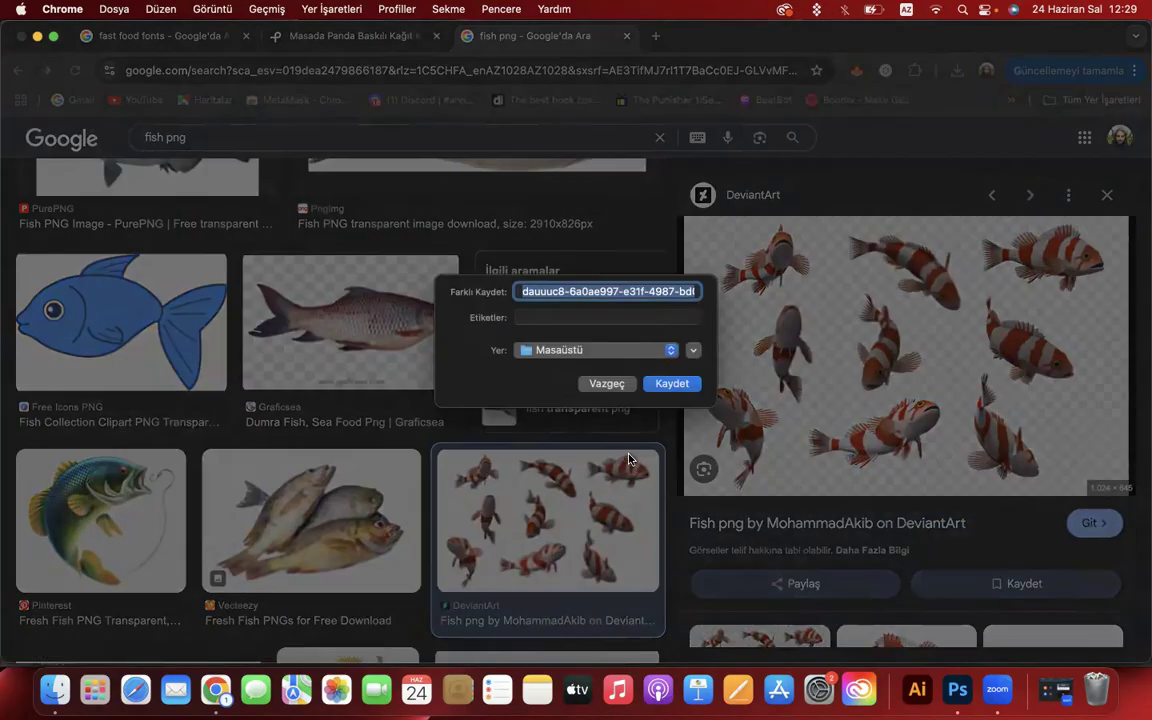
click(684, 383)
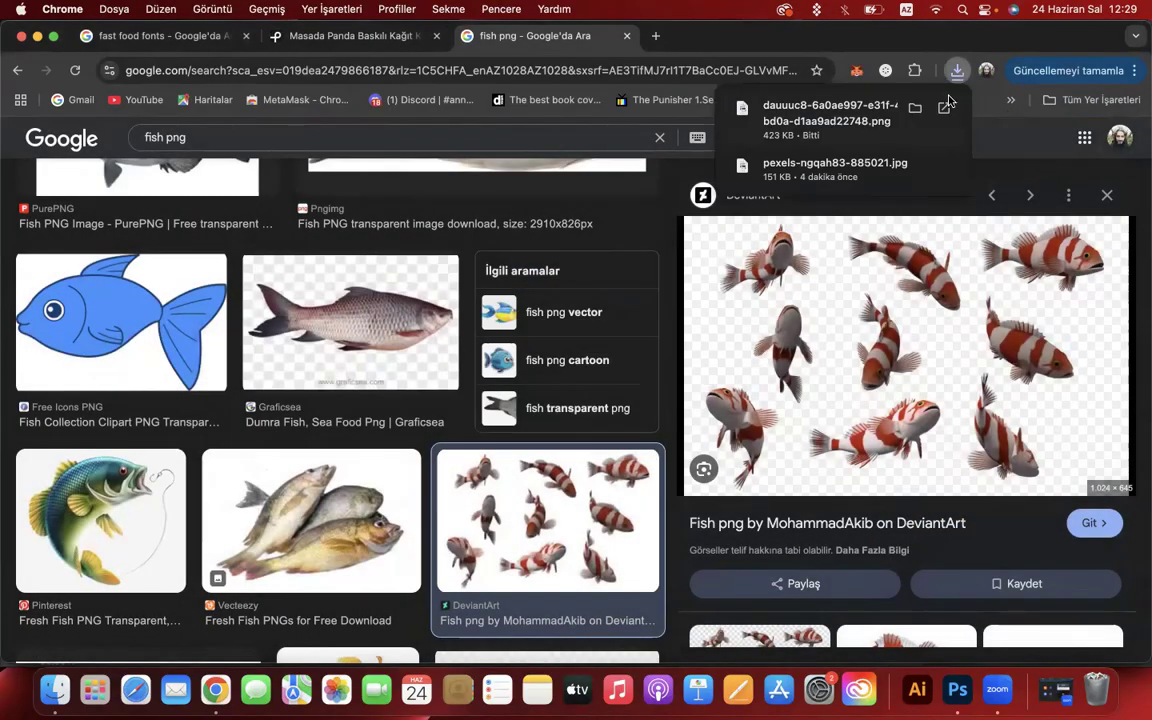
Show the downloaded fish PNG in Finder, place it in the upper part of Artboard 1 in Photoshop and commit it.
click(913, 107)
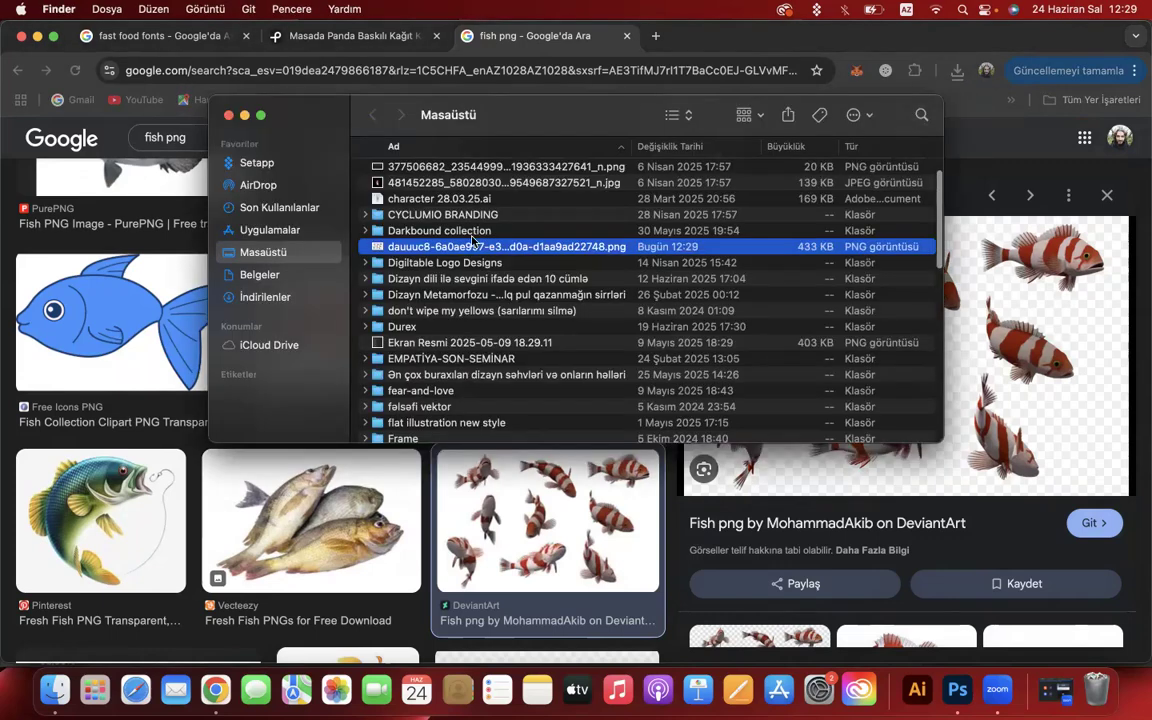
drag(449, 249, 525, 237)
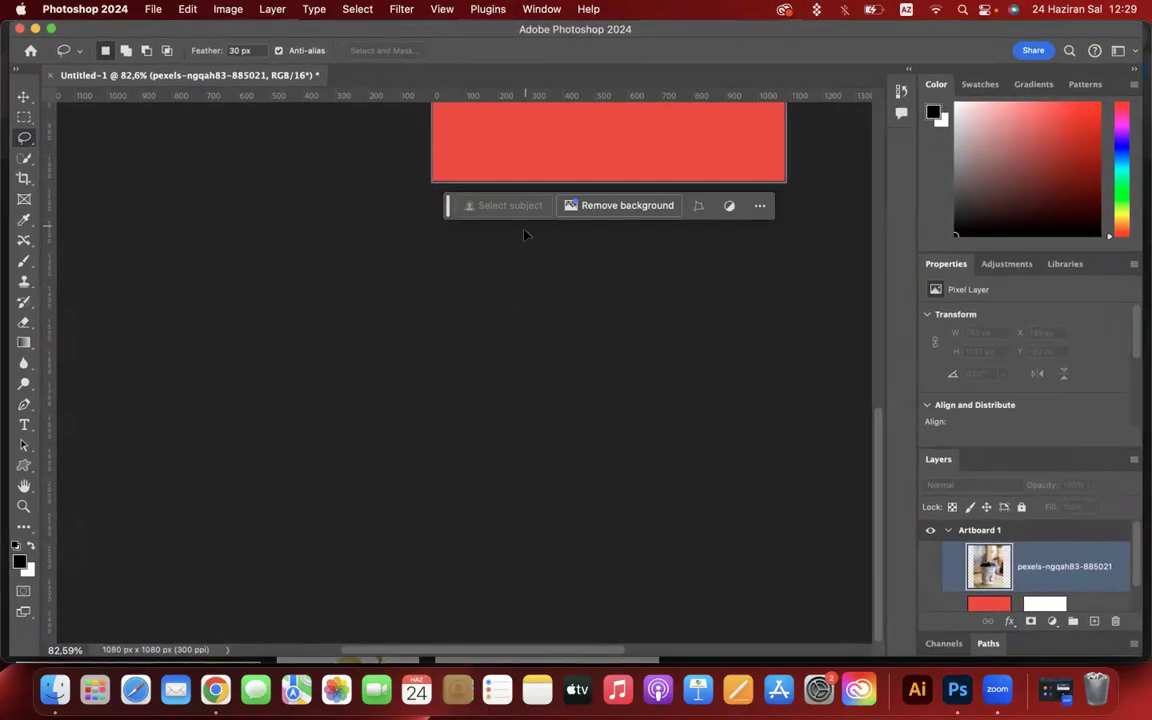
scroll(525, 235, up, 5)
scroll(525, 235, right, 2)
drag(508, 476, 515, 262)
key(Return)
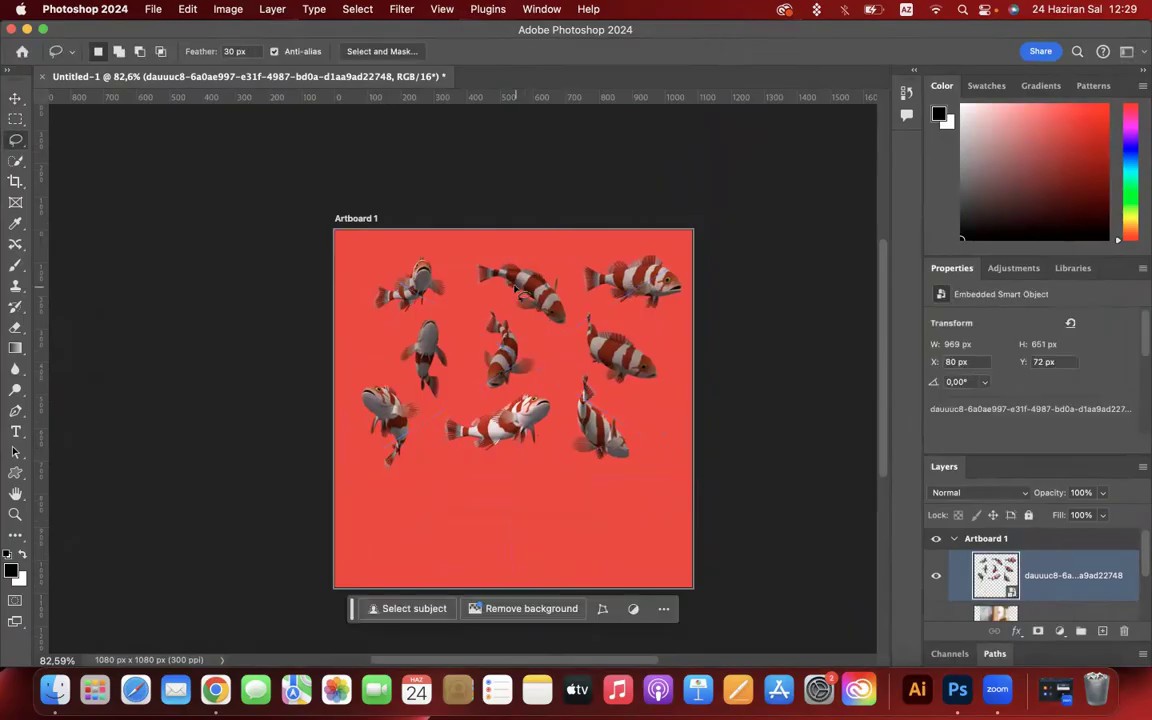
Start Place Embedded, open the Downloads folder (İndirilenler) and allow Photoshop to access its files.
click(153, 9)
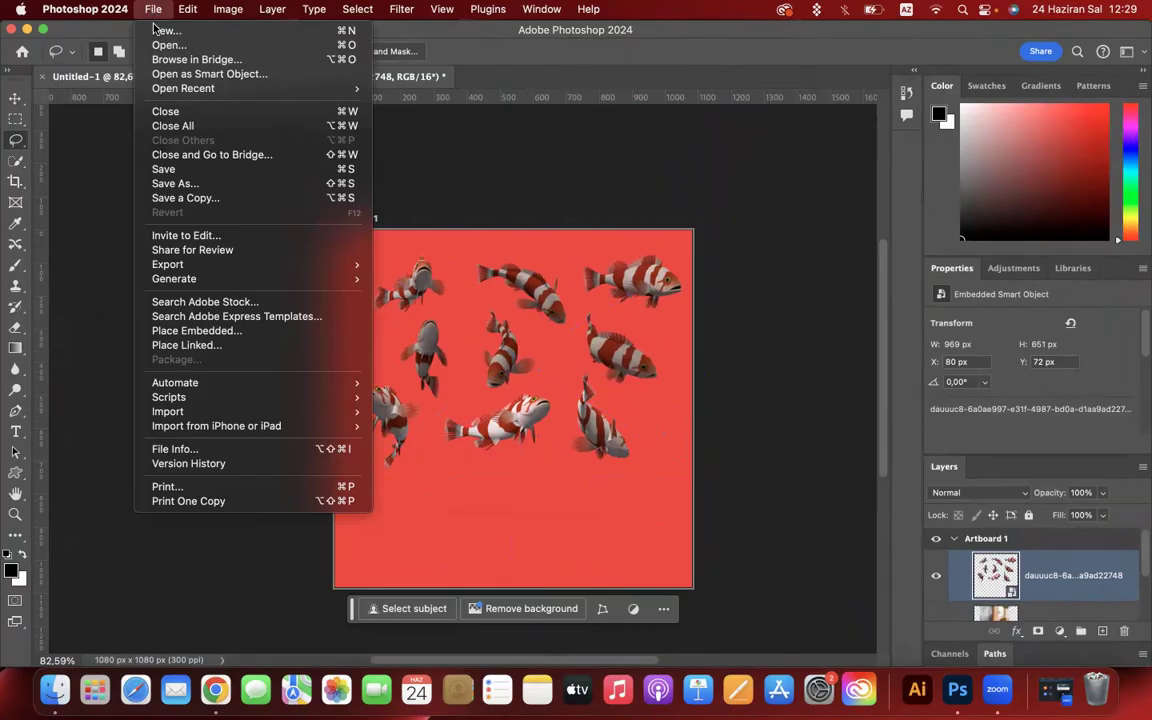
click(188, 333)
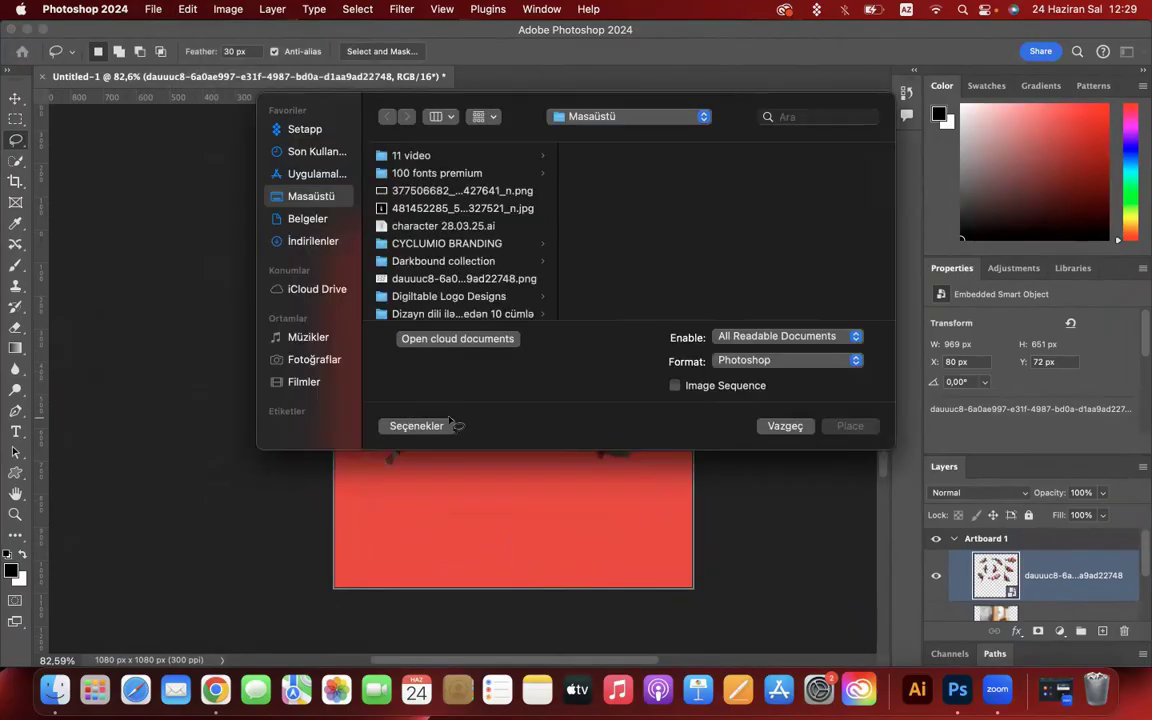
click(313, 241)
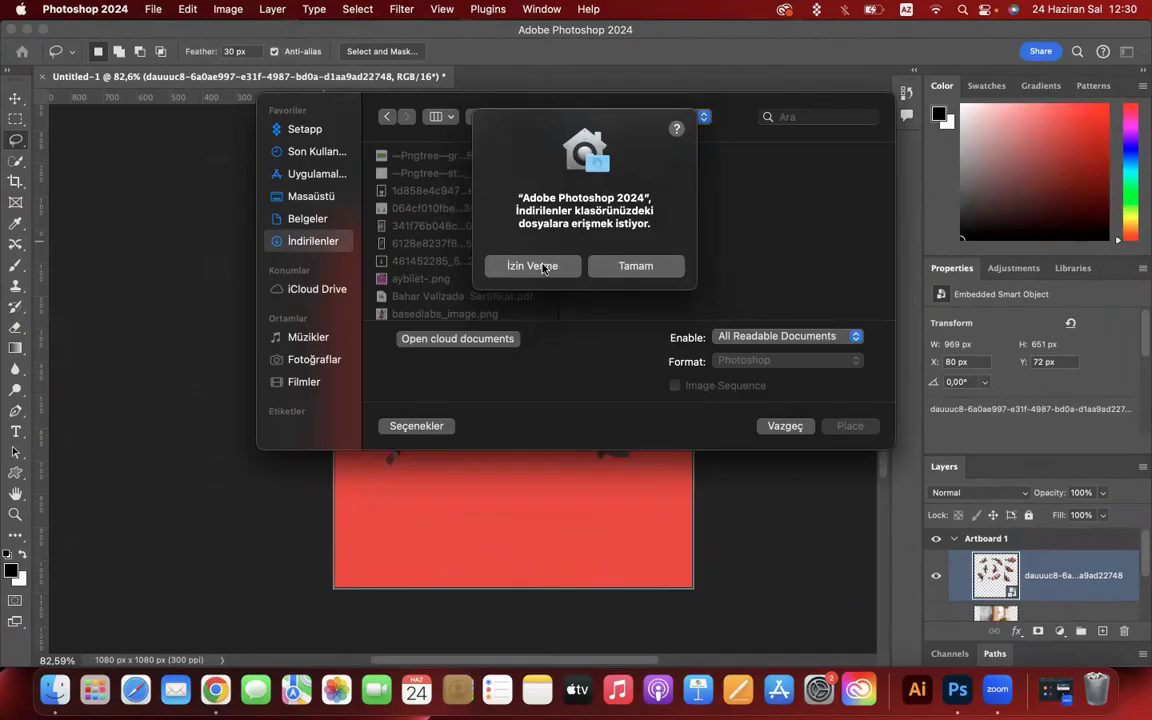
click(636, 266)
Look through the Downloads images, place Daco_5862195.png on Artboard 1 at its default size and commit it.
click(431, 191)
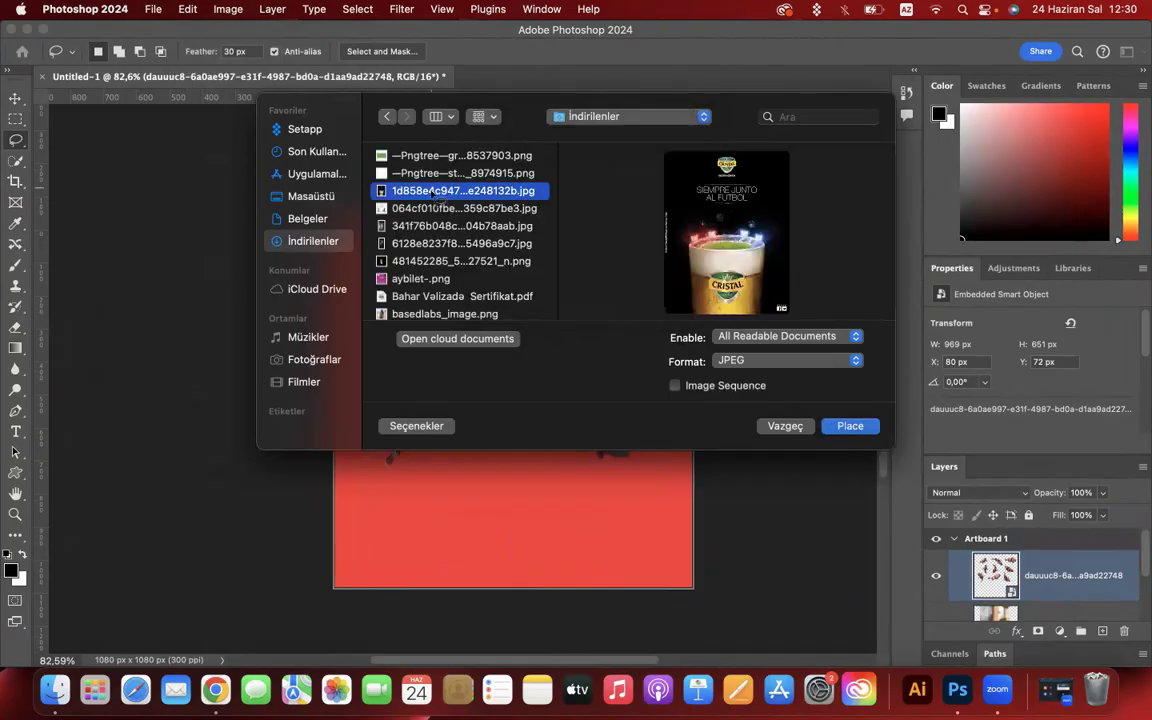
click(453, 209)
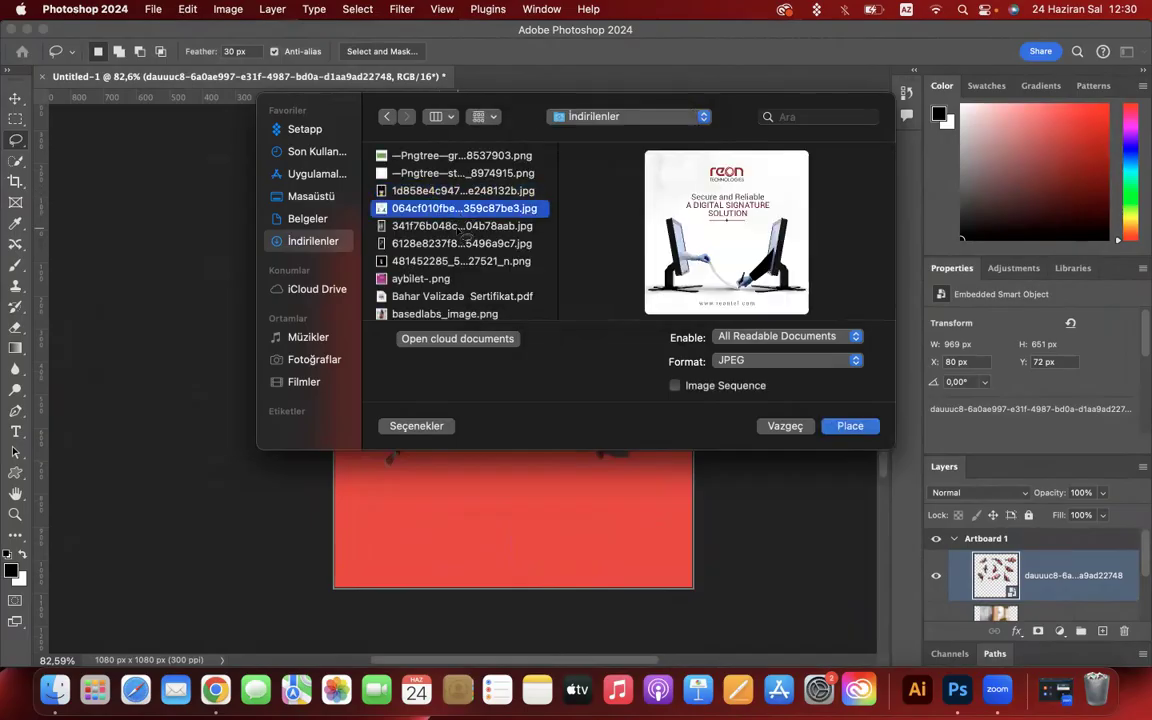
click(458, 226)
click(466, 244)
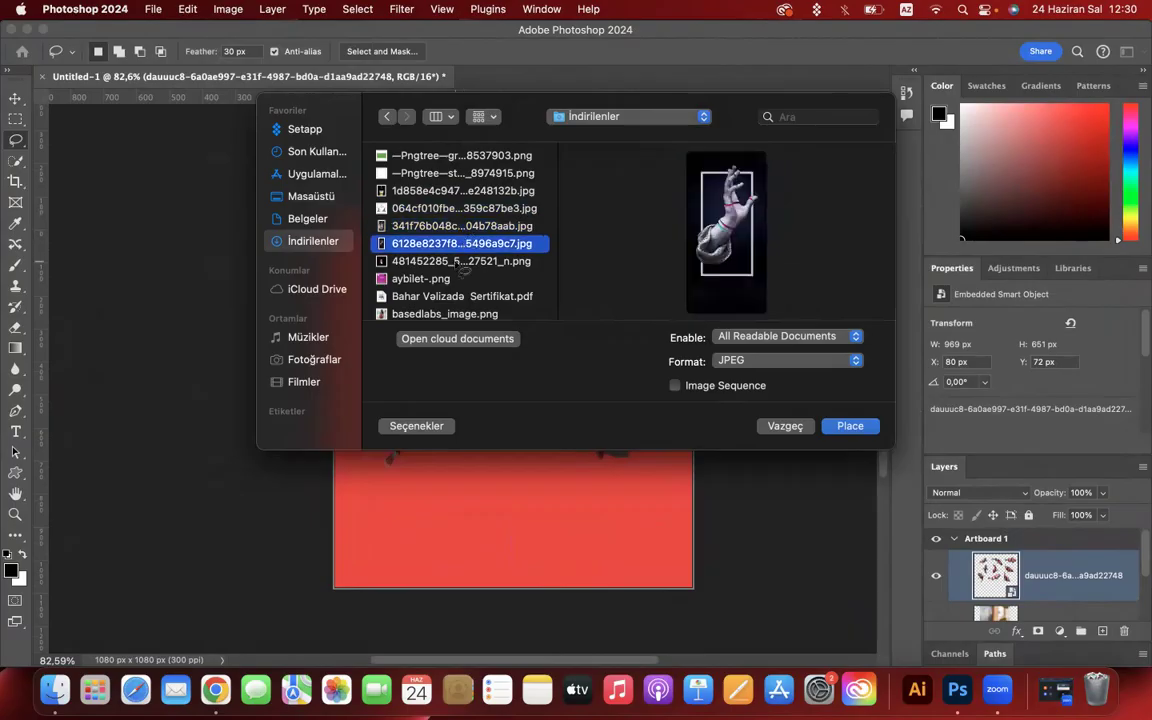
click(415, 261)
click(455, 296)
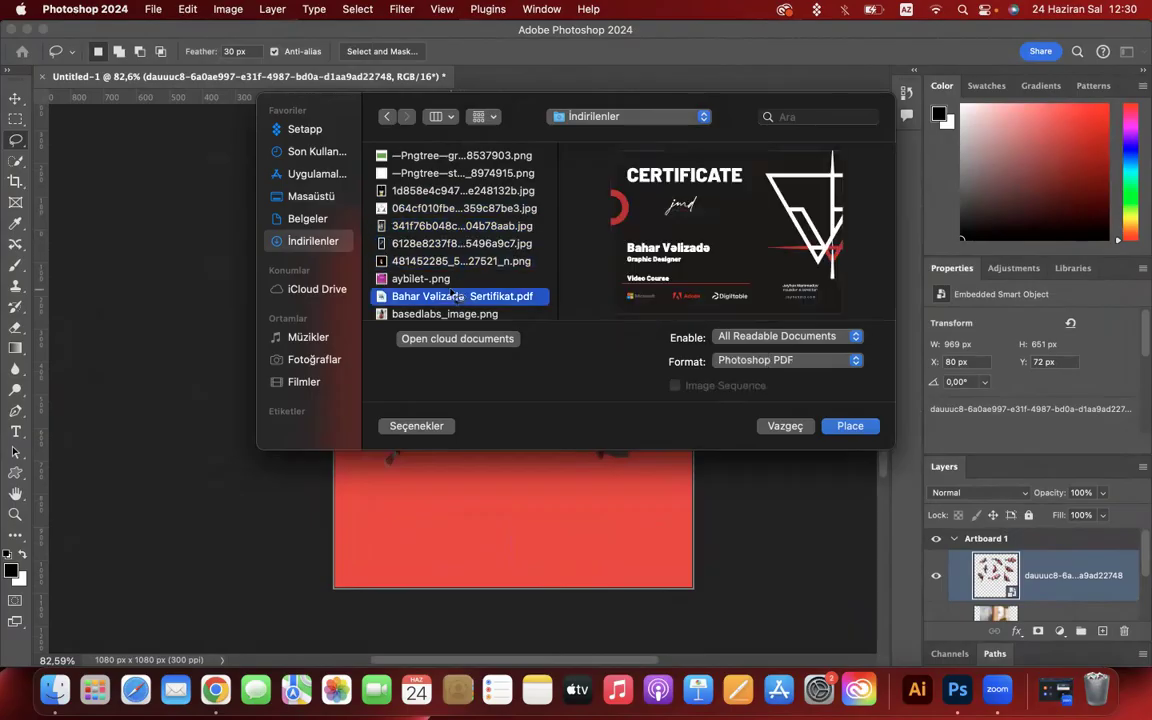
scroll(405, 262, down, 5)
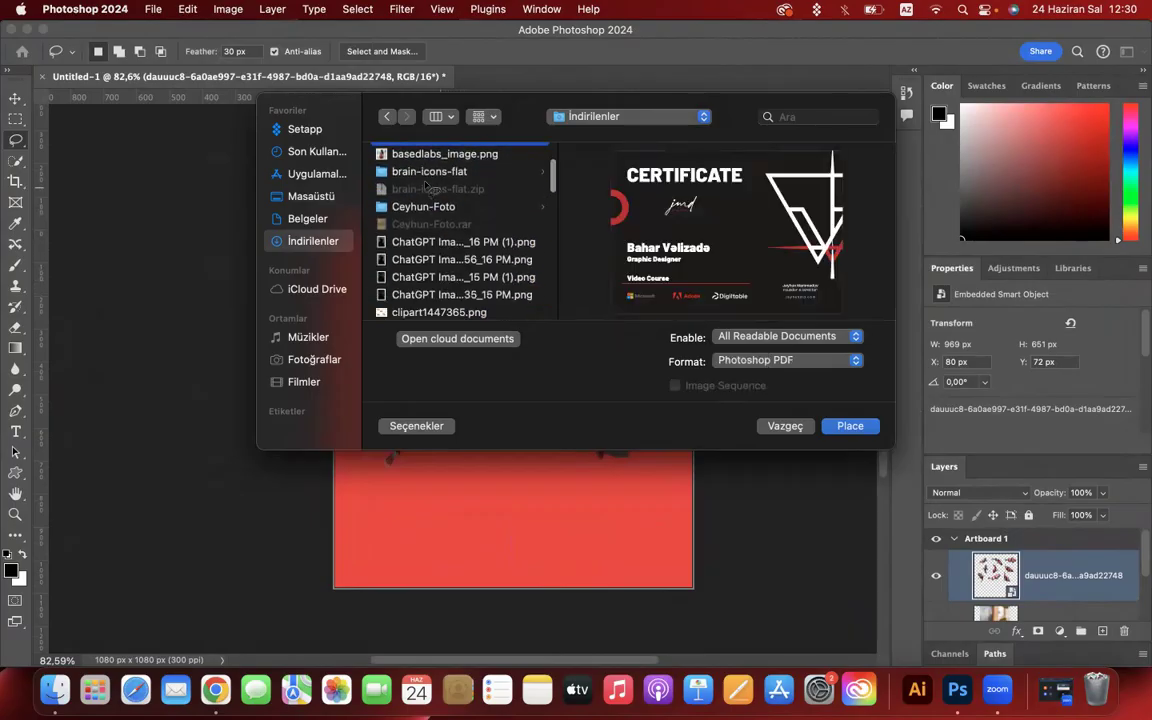
click(392, 152)
click(430, 259)
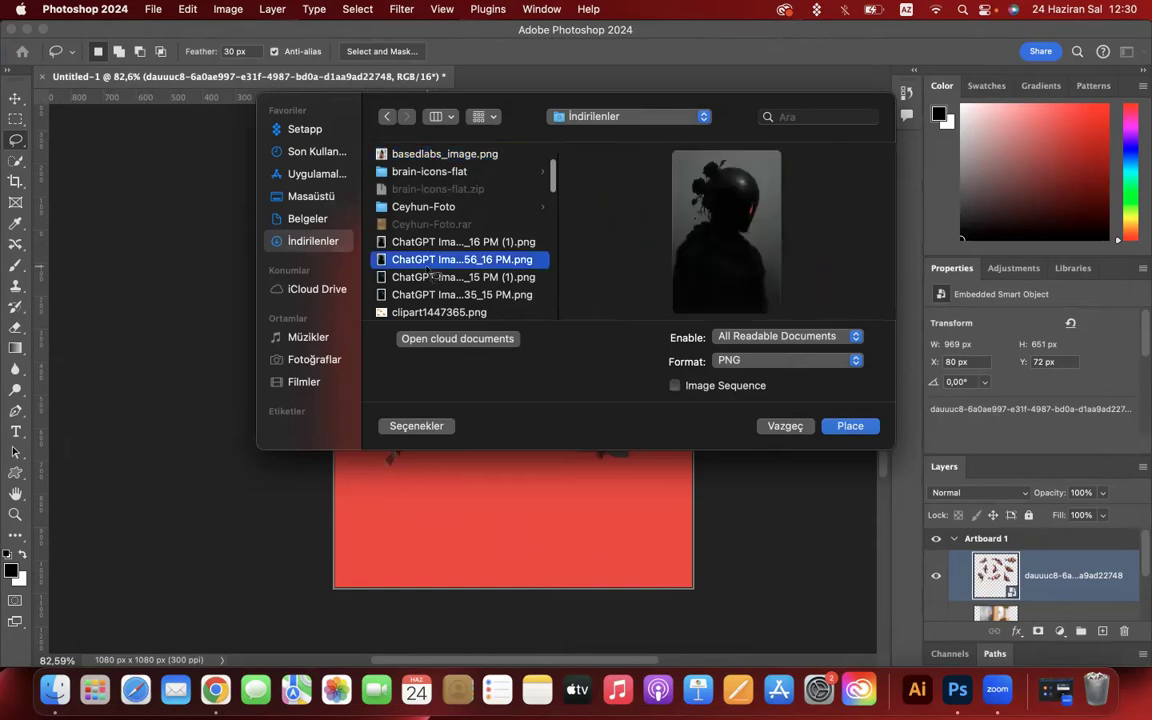
scroll(430, 262, down, 4)
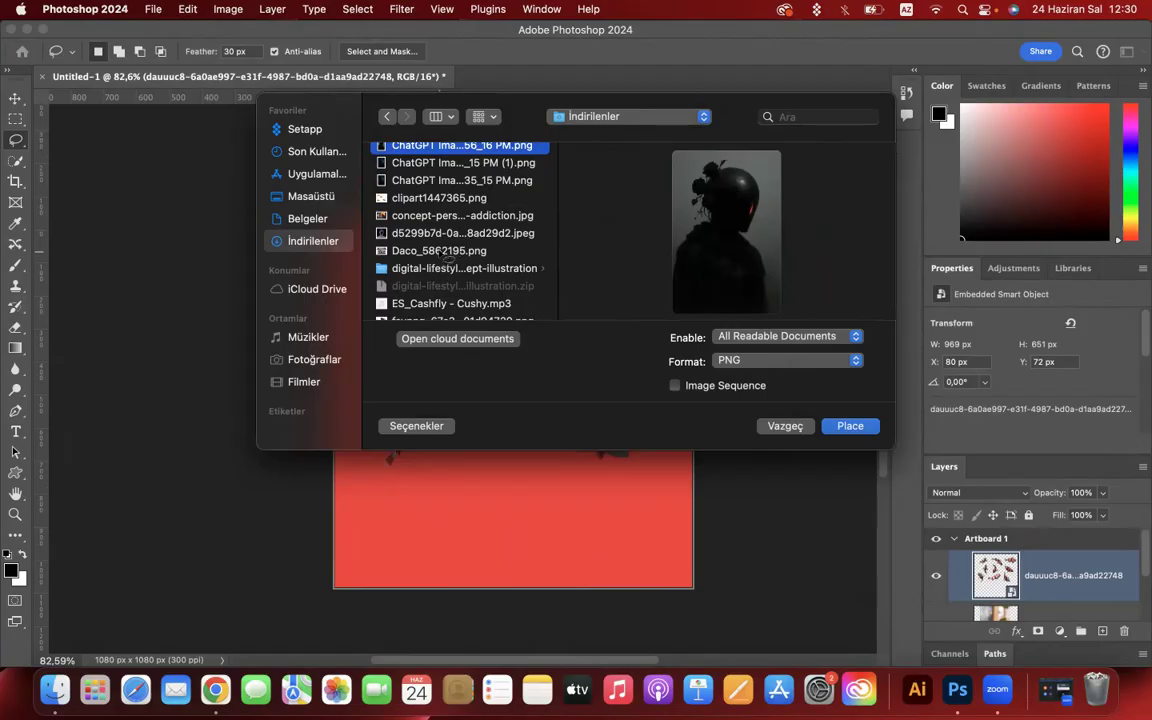
click(438, 250)
double_click(443, 252)
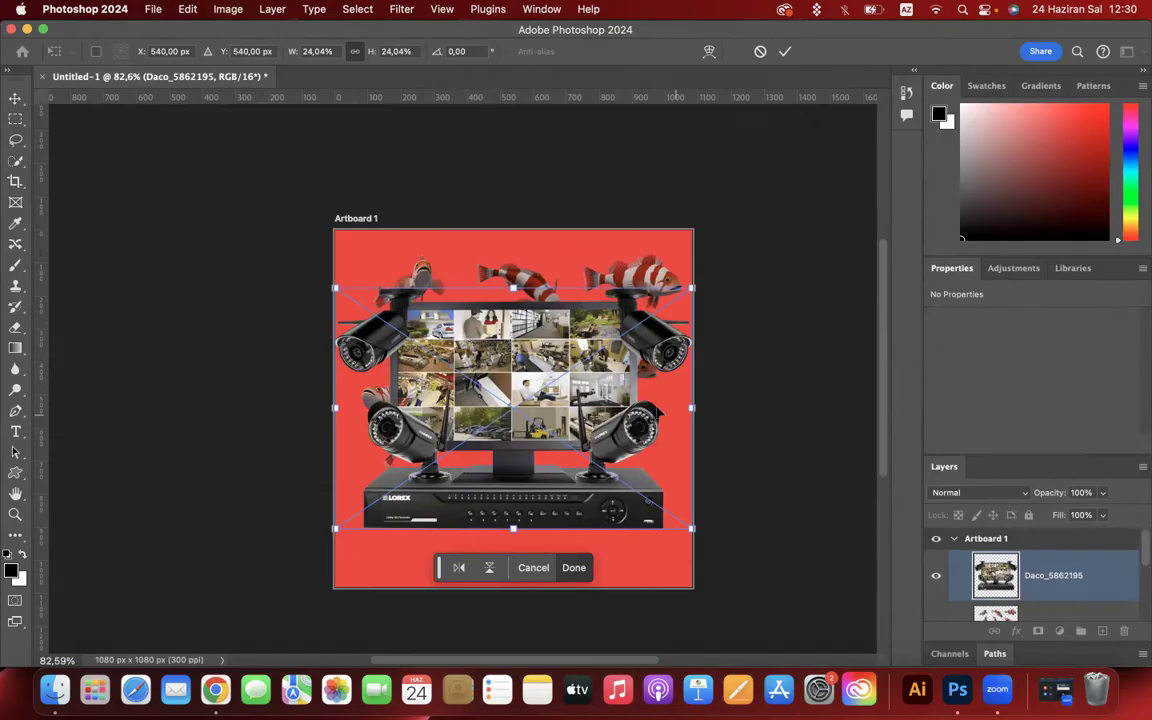
key(Return)
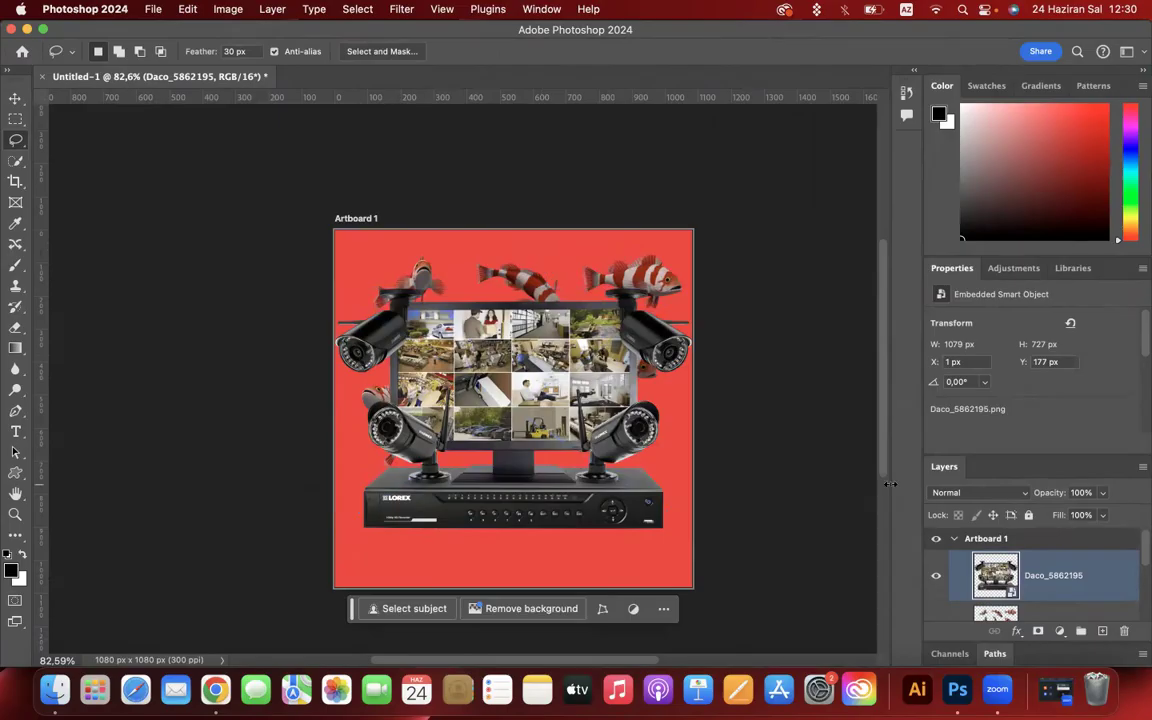
Delete the placed Daco_5862195 security camera layer from Artboard 1.
click(143, 10)
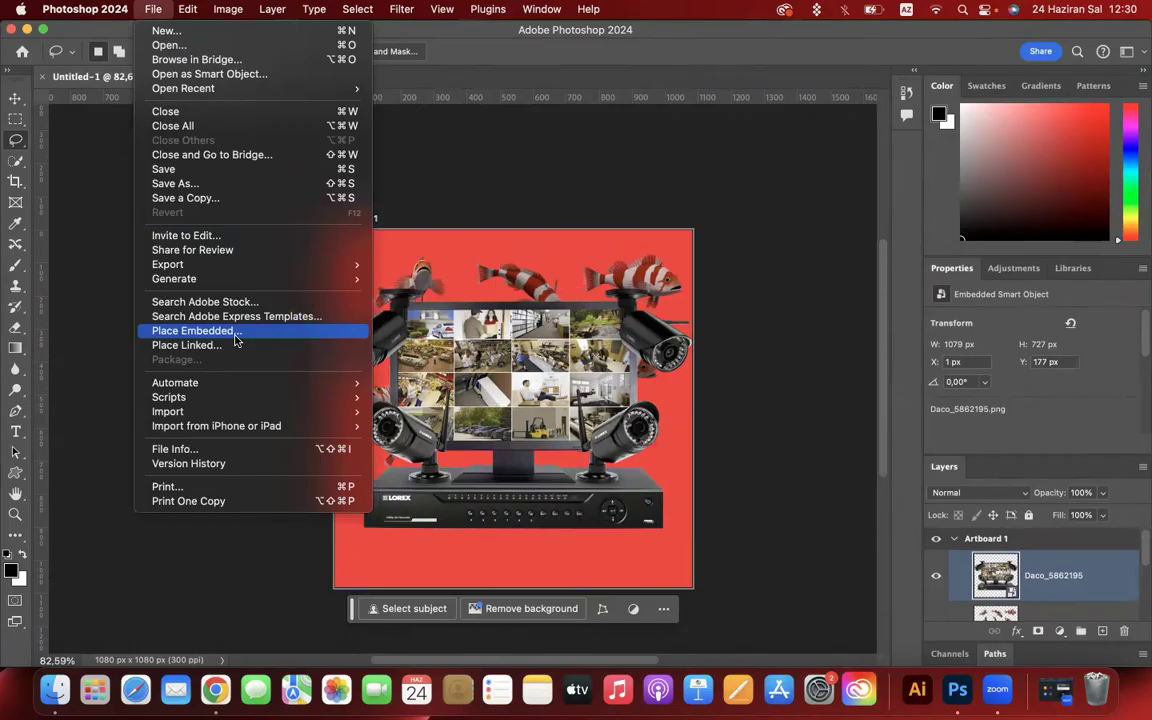
click(42, 116)
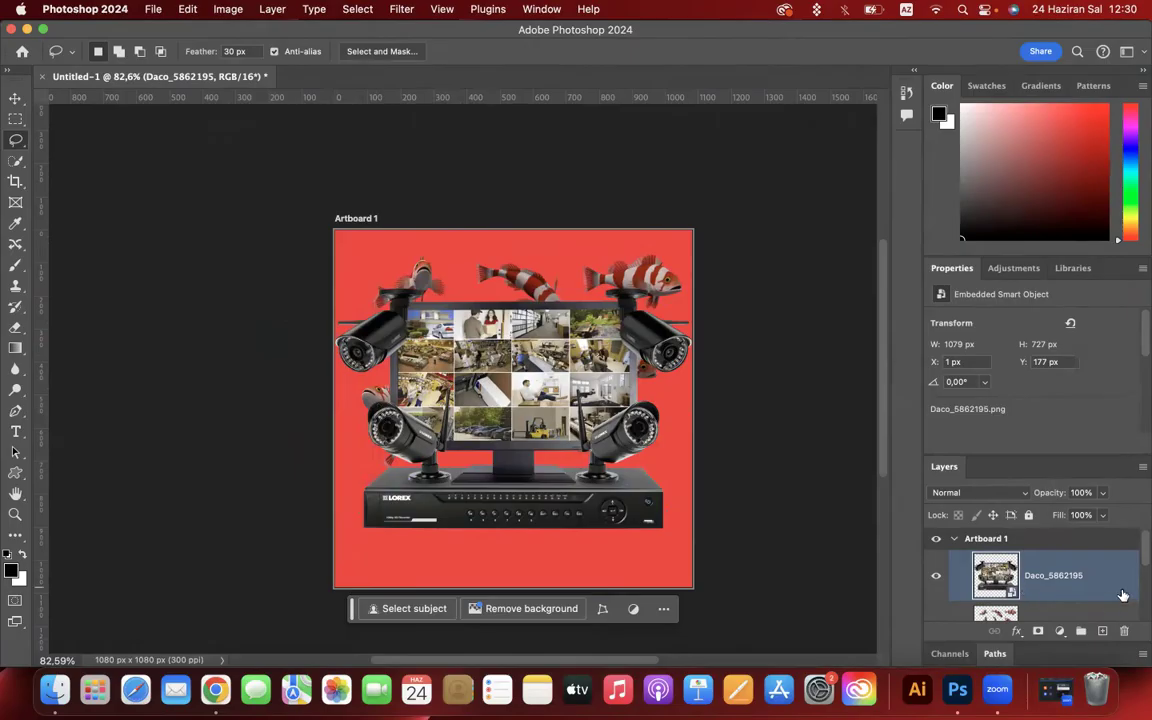
key(Delete)
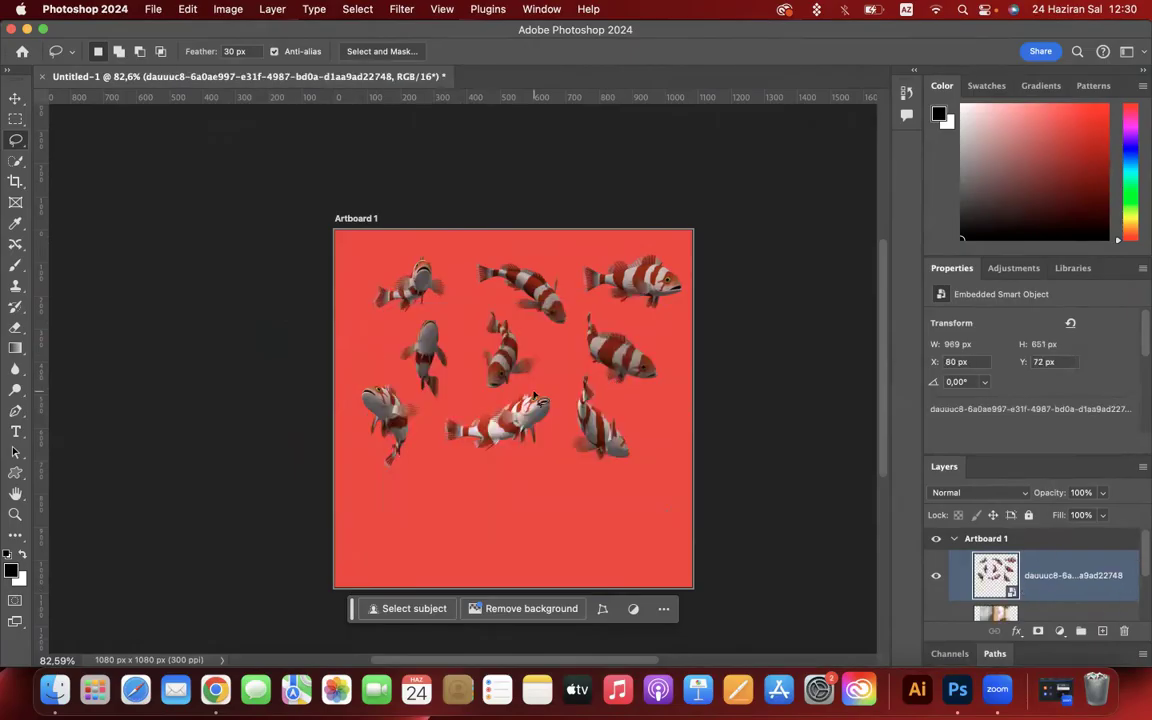
Rasterize the fish smart object layer into a pixel layer.
scroll(534, 395, up, 5)
scroll(534, 395, up, 3)
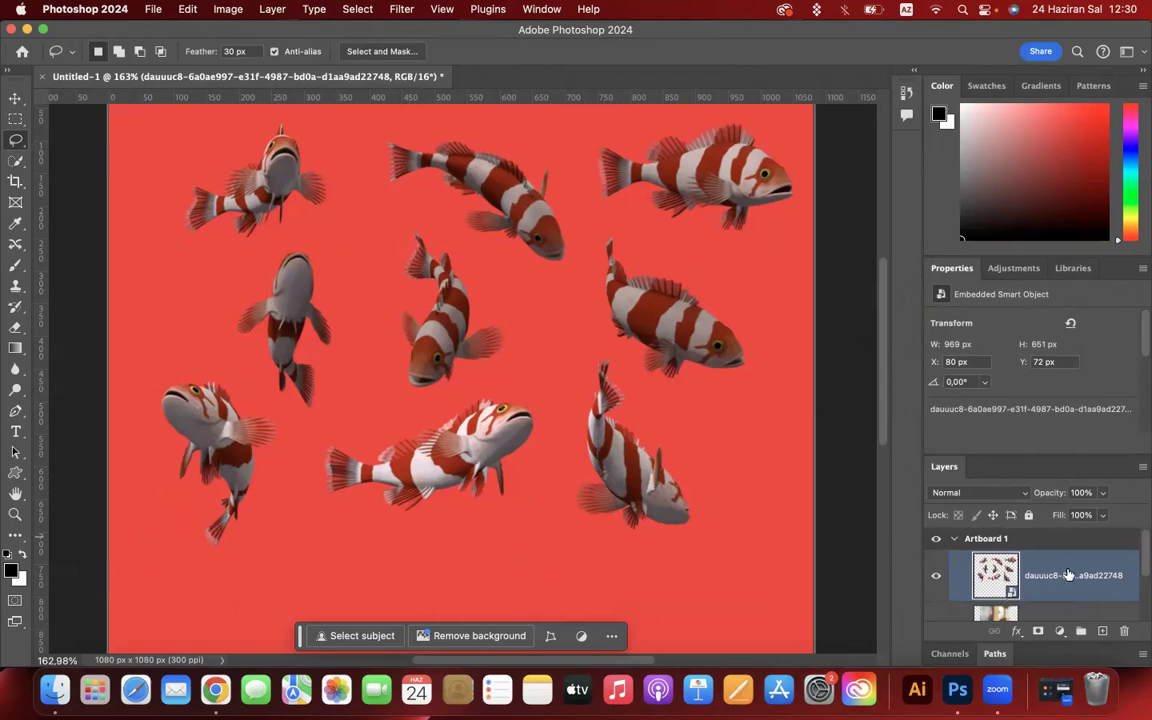
right_click(1067, 583)
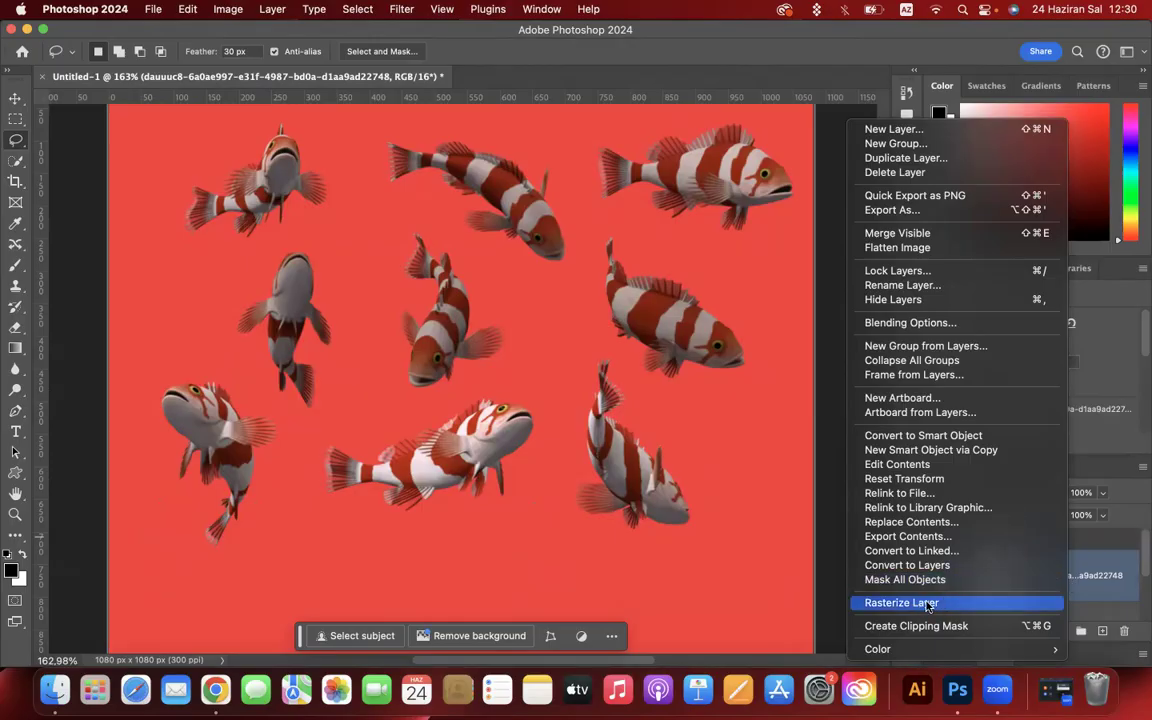
click(928, 605)
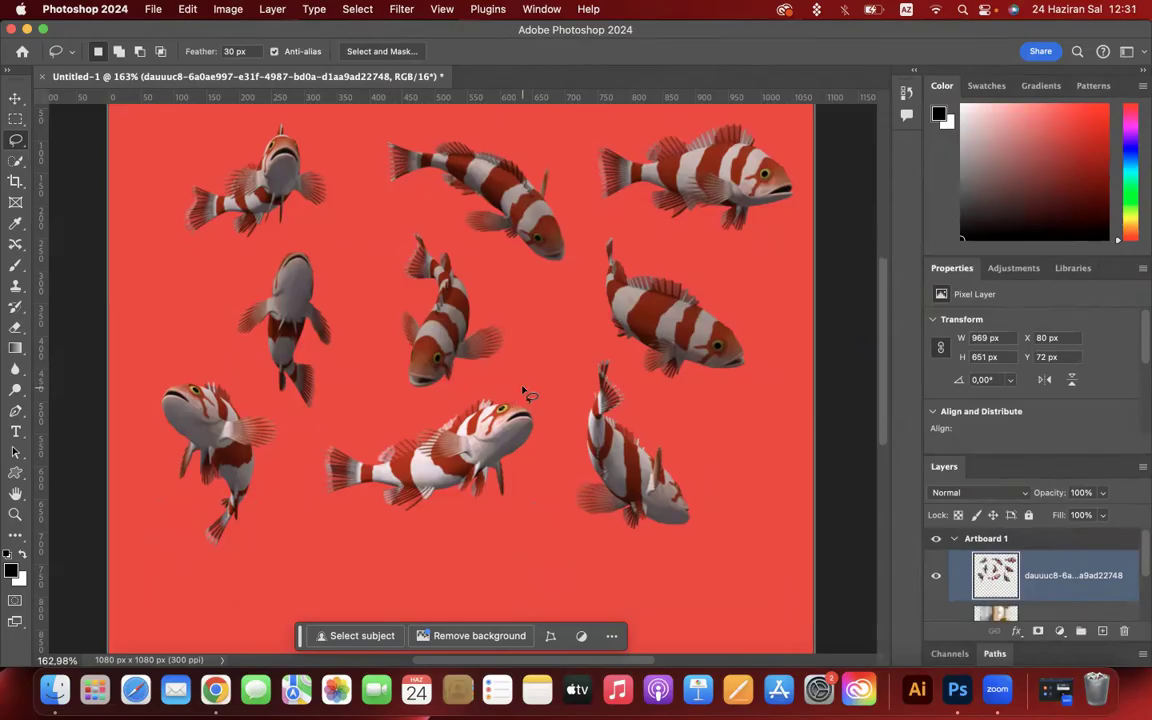
Lasso the middle fish of the bottom row with 30 px feather, copy it to a new layer and hide the original fish layer.
mouse_move(522, 390)
mouse_down()
mouse_move(319, 434)
mouse_move(296, 466)
mouse_move(312, 522)
mouse_move(376, 548)
mouse_move(517, 502)
mouse_move(541, 478)
mouse_move(521, 392)
mouse_up()
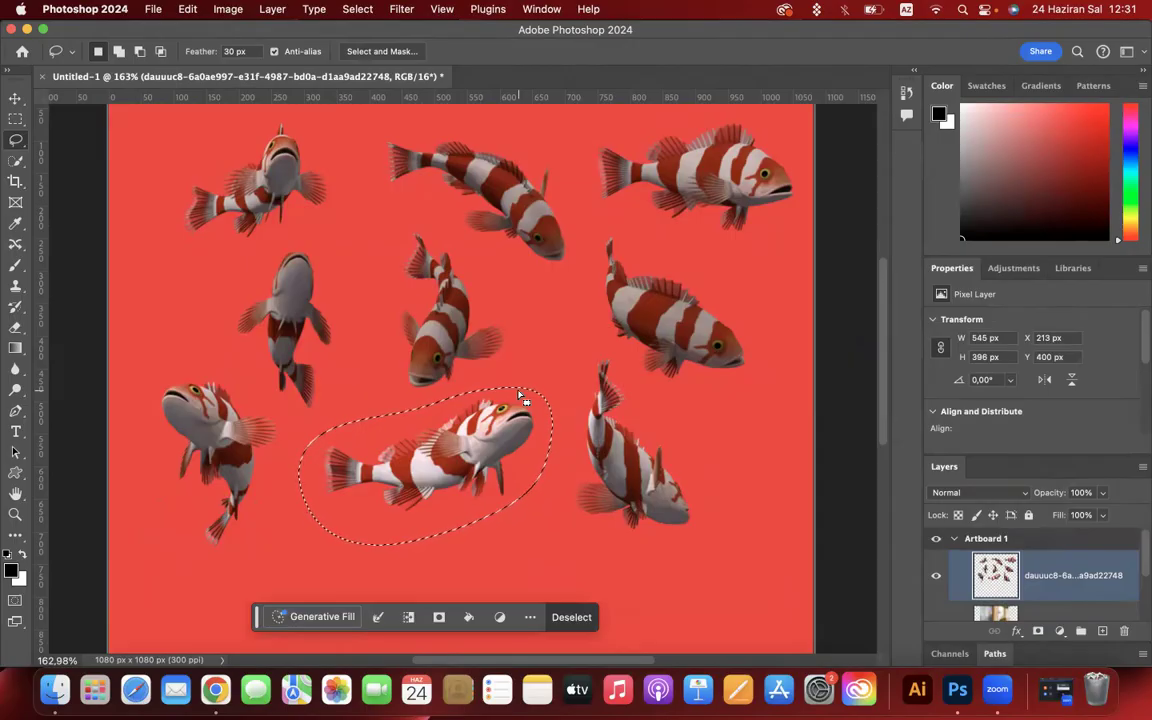
key(super+j)
scroll(936, 590, down, 1)
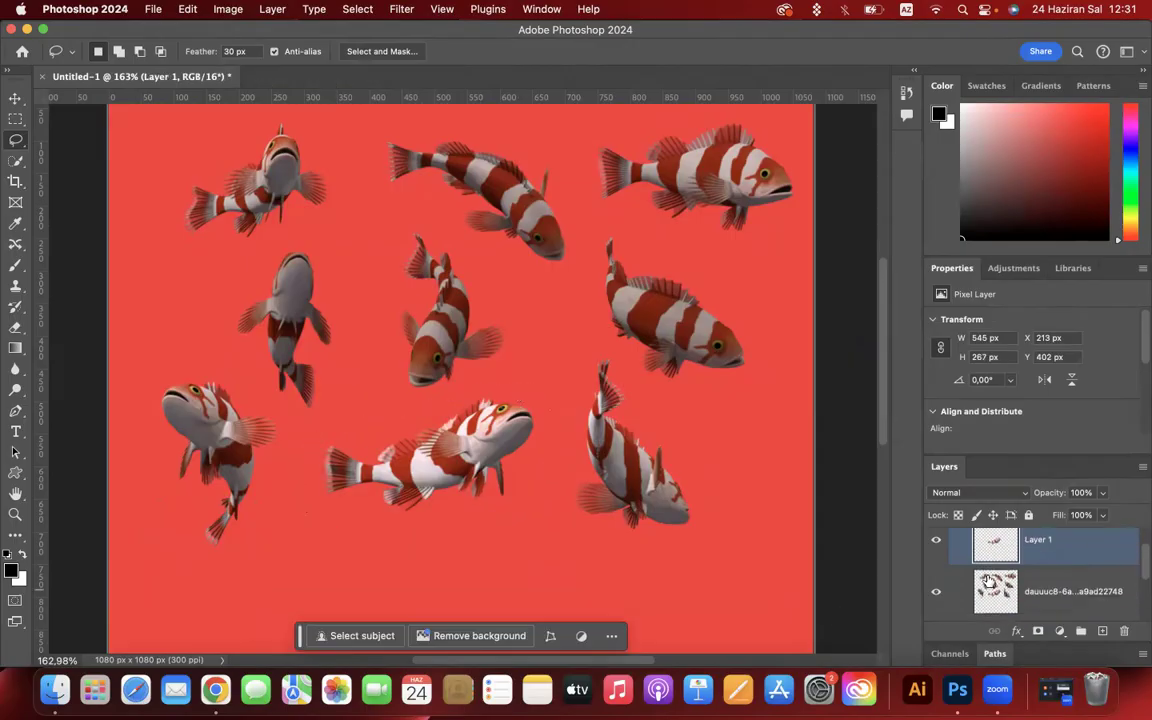
click(935, 592)
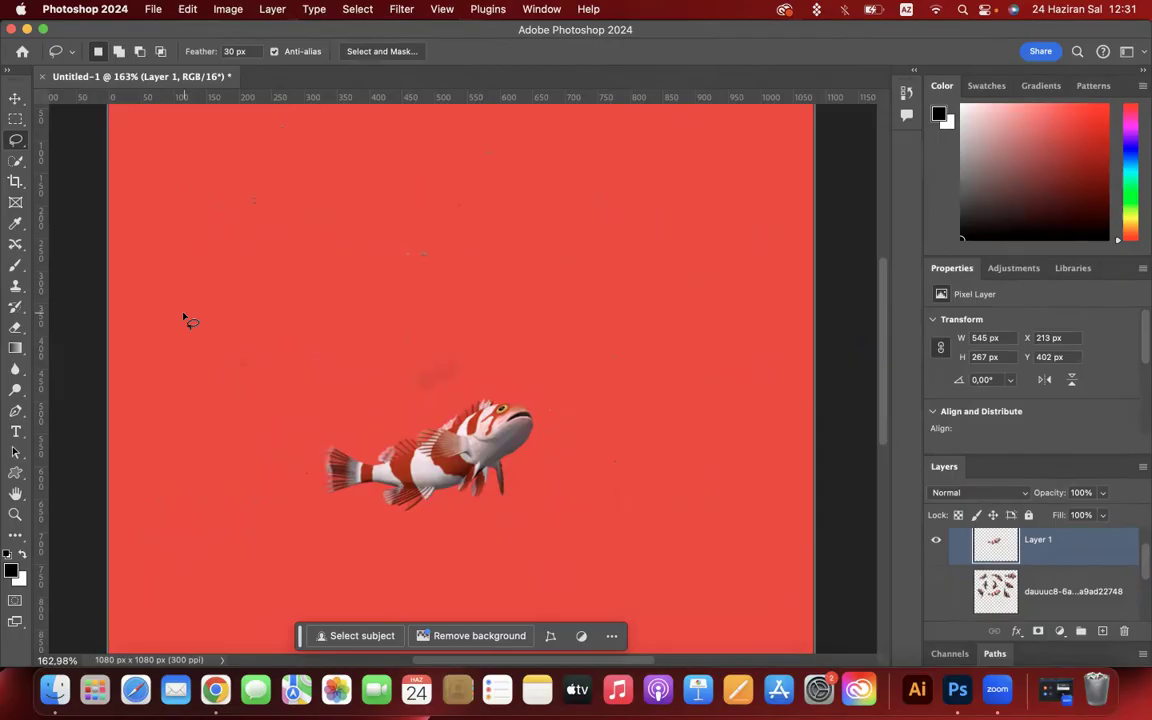
Move the extracted fish up to about the middle of the artboard, with its layer at about X 267 px.
click(15, 97)
drag(462, 507, 501, 343)
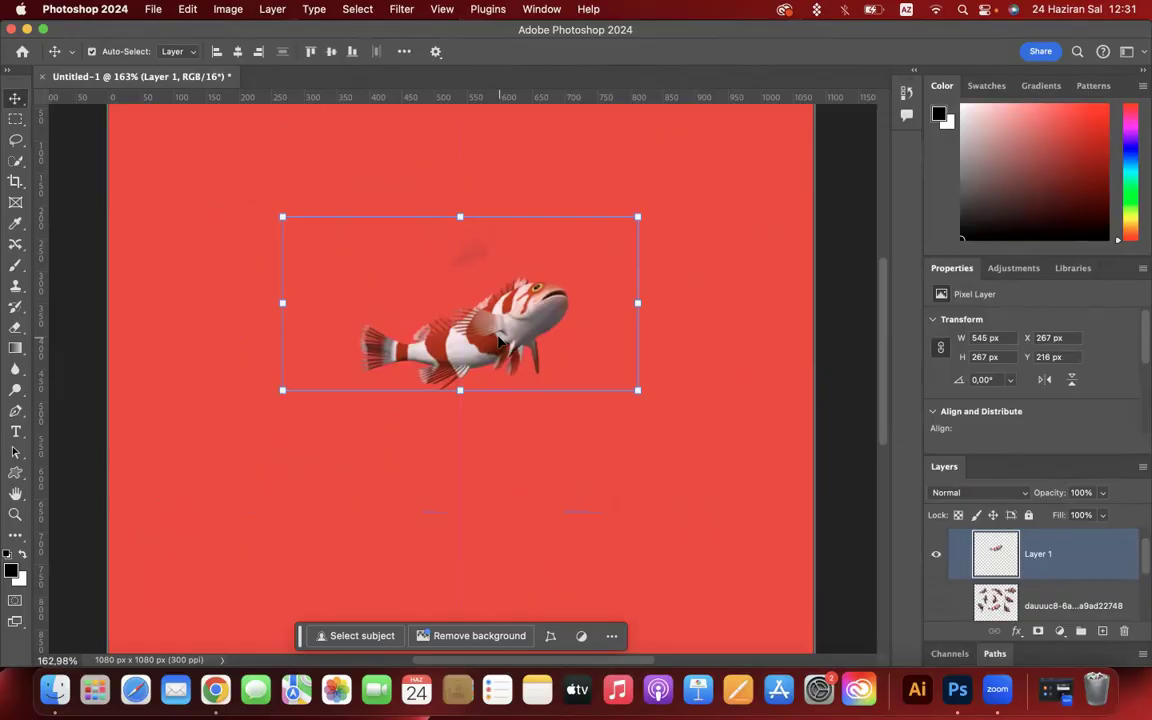
drag(504, 334, 504, 407)
Lasso the faint leftover fragment above the extracted fish, delete it from Layer 1 and clear the selection.
click(15, 139)
mouse_move(290, 364)
mouse_down()
mouse_move(508, 340)
mouse_move(597, 300)
mouse_move(644, 241)
mouse_move(516, 180)
mouse_move(314, 239)
mouse_move(238, 283)
mouse_move(245, 328)
mouse_move(290, 365)
mouse_up()
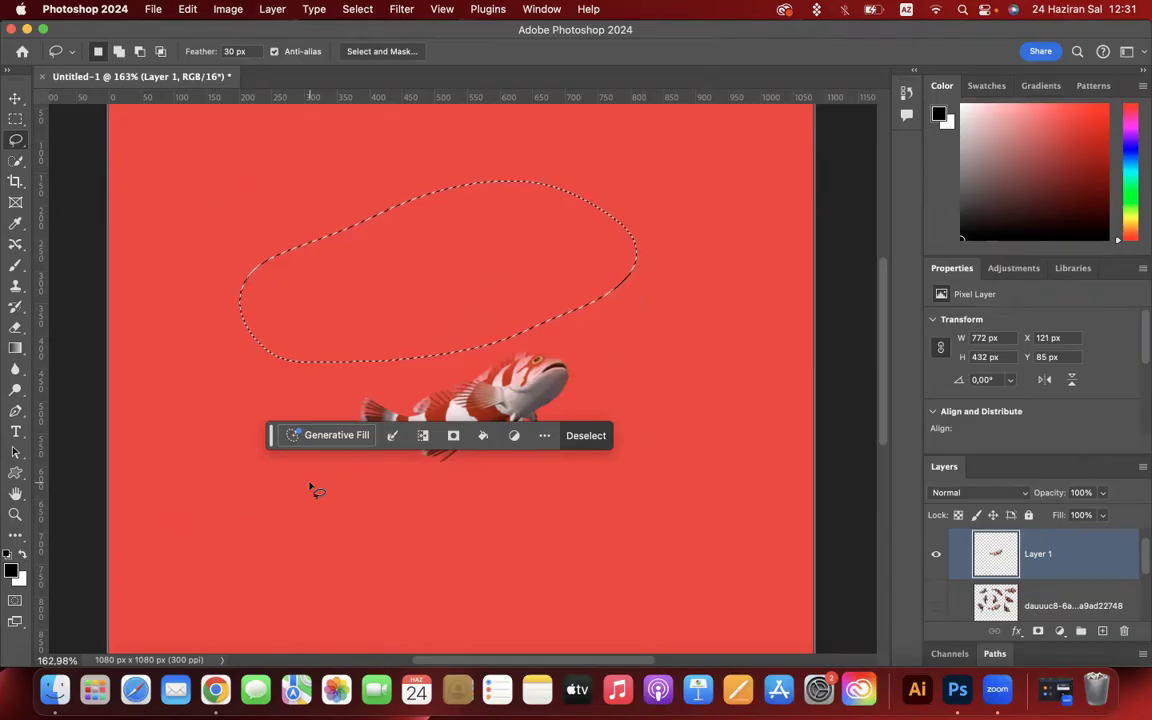
key(super+d)
key(super+z)
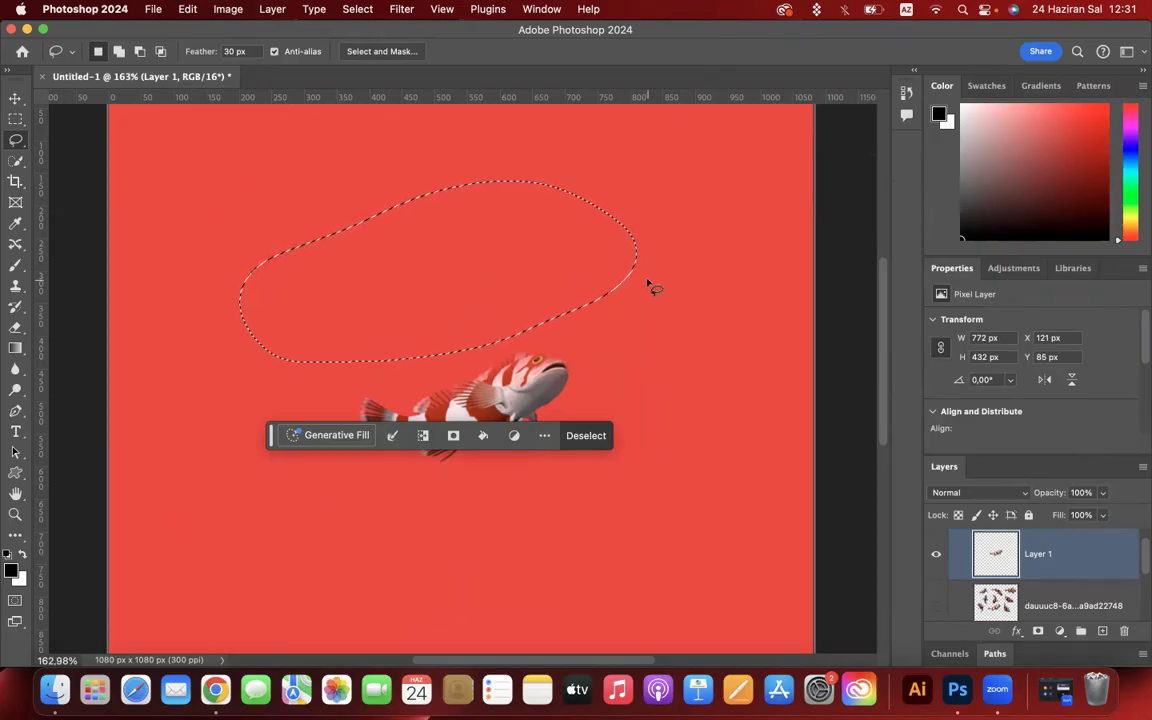
key(super+d)
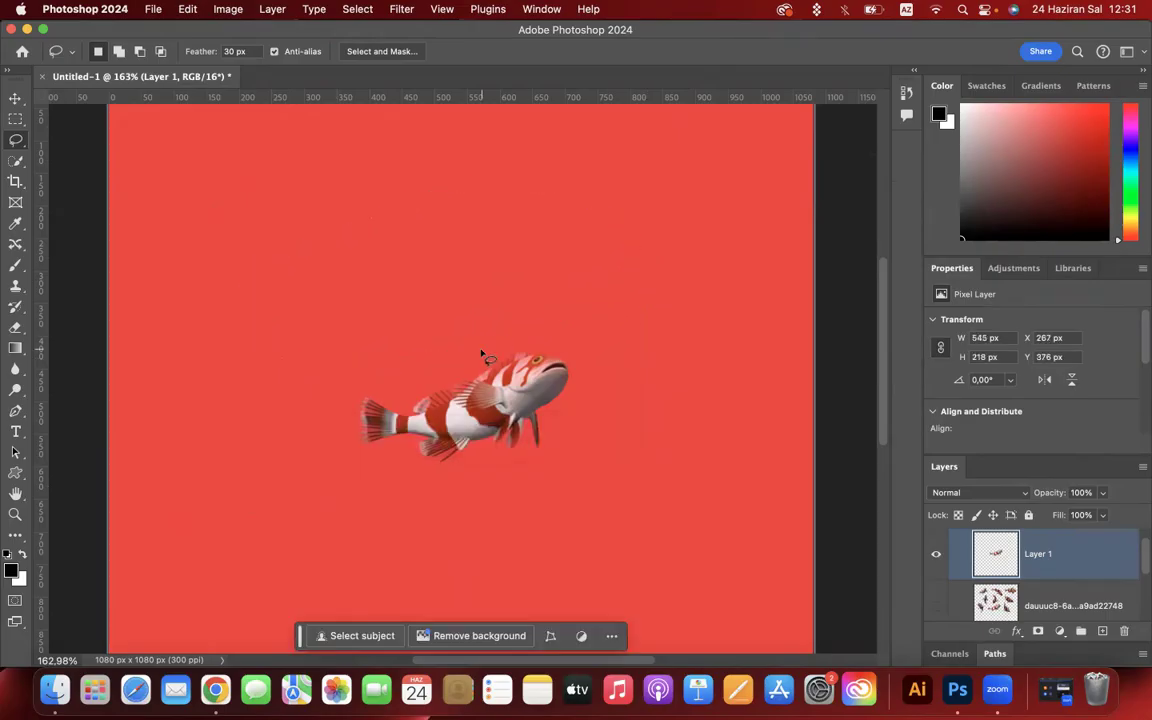
Move the cleaned-up fish slightly up and left, to about X 234 px, Y 282 px.
scroll(481, 355, down, 5)
click(15, 98)
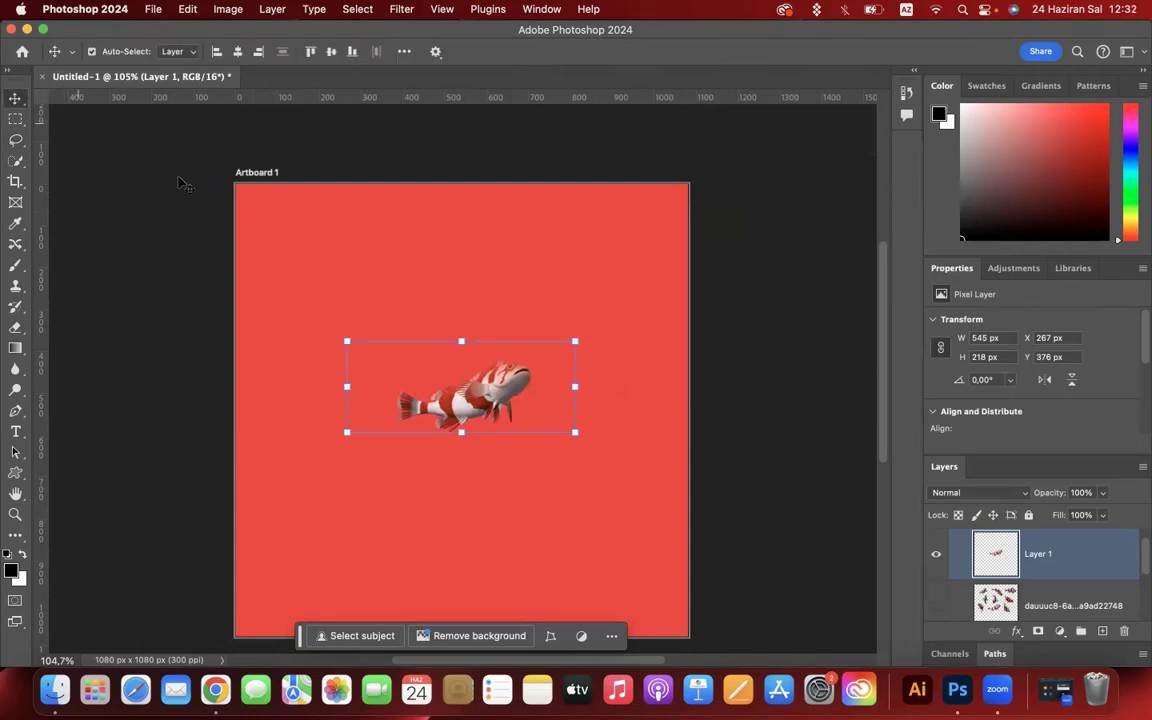
drag(508, 390, 493, 350)
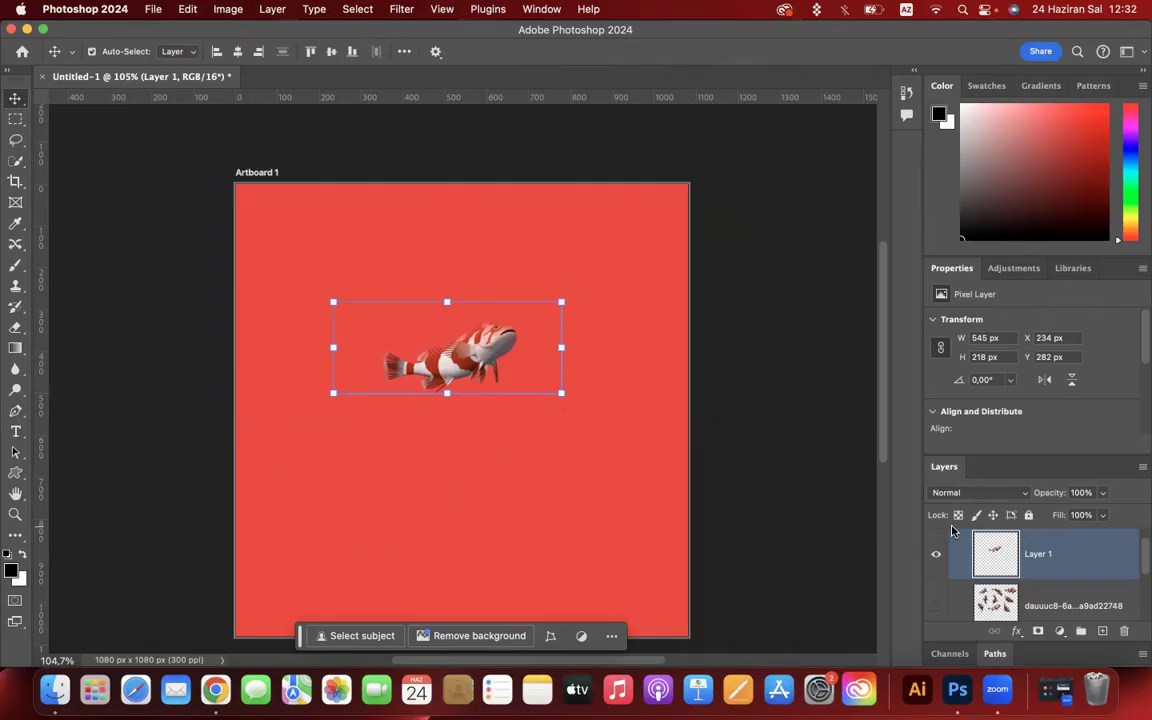
Hide the extracted fish on Layer 1 and show the pexels-ngqah83-885021 coffee cup photo layer.
click(936, 554)
scroll(960, 571, down, 2)
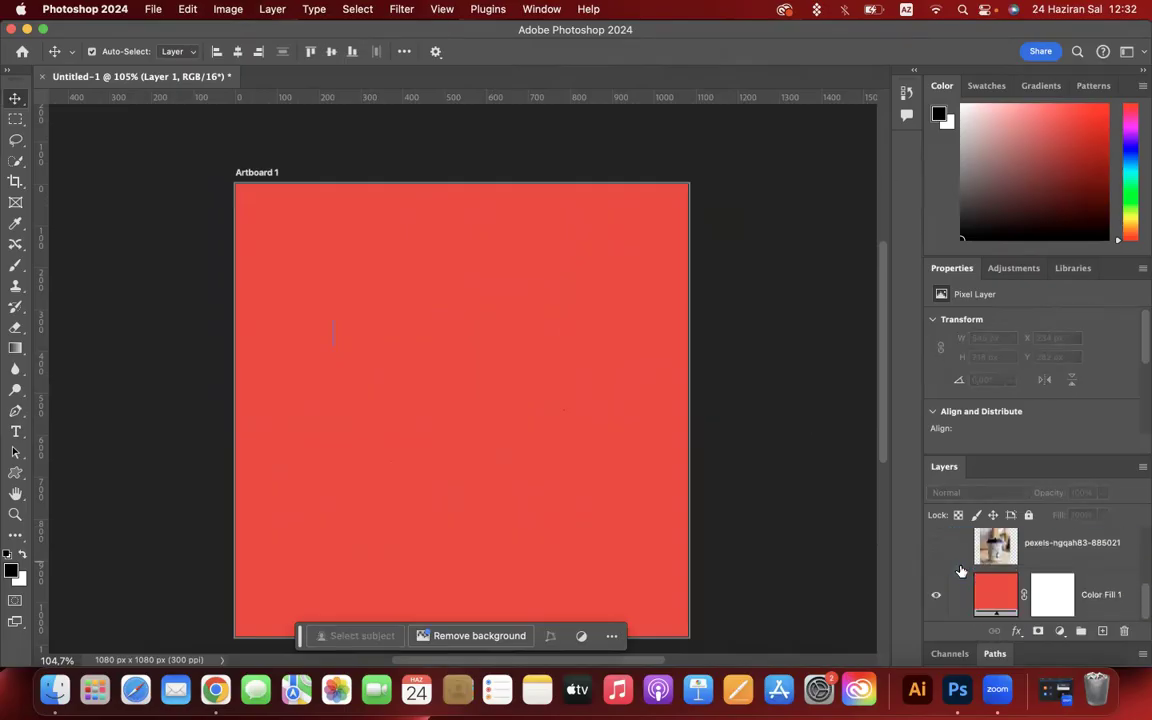
click(936, 552)
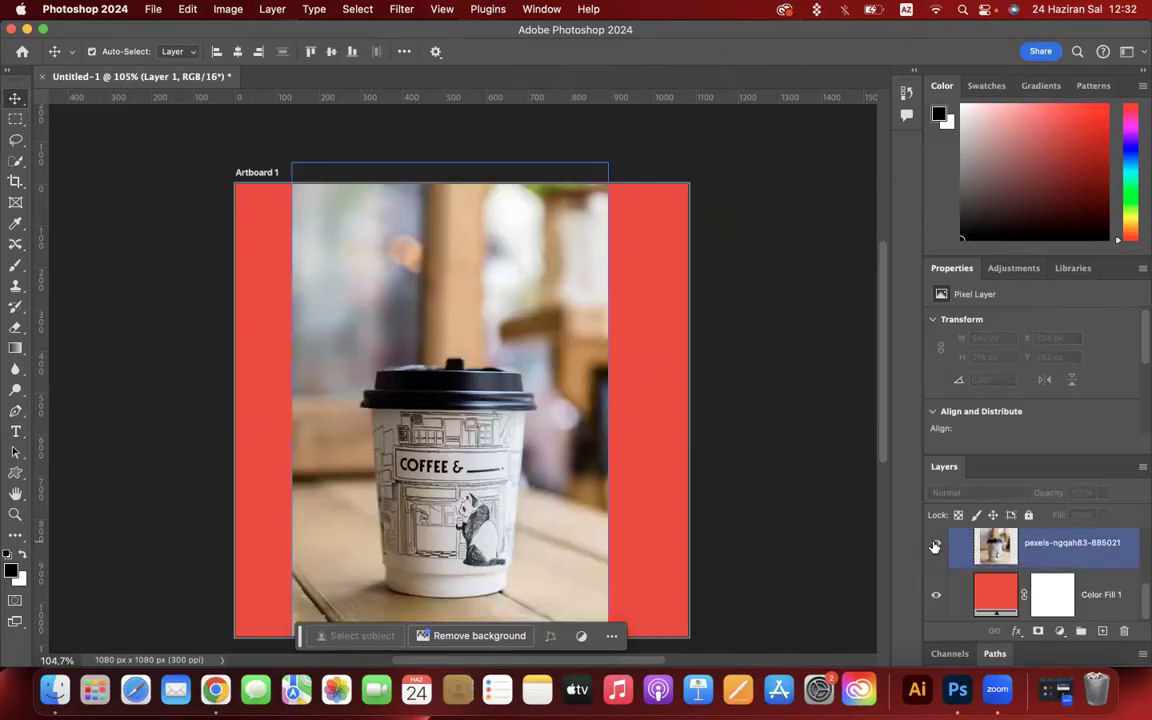
Outline the coffee cup and its lid with the Polygonal Lasso tool at 0 px feather and close the selection.
click(15, 139)
click(64, 156)
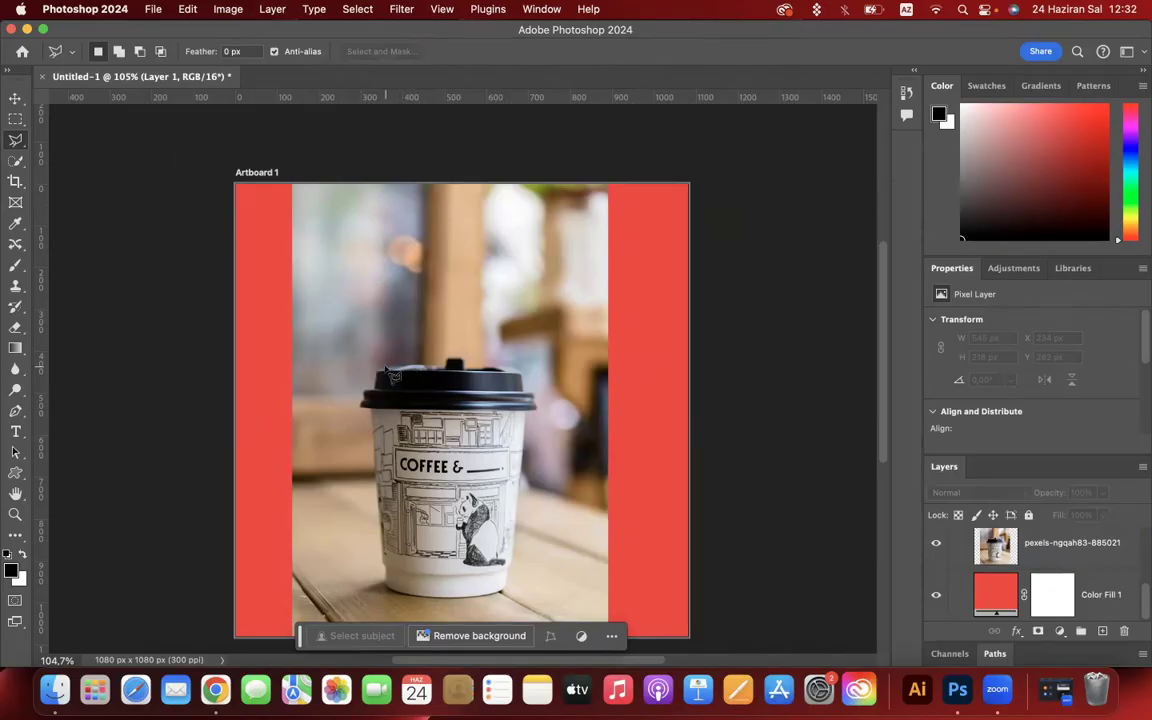
scroll(392, 375, down, 3)
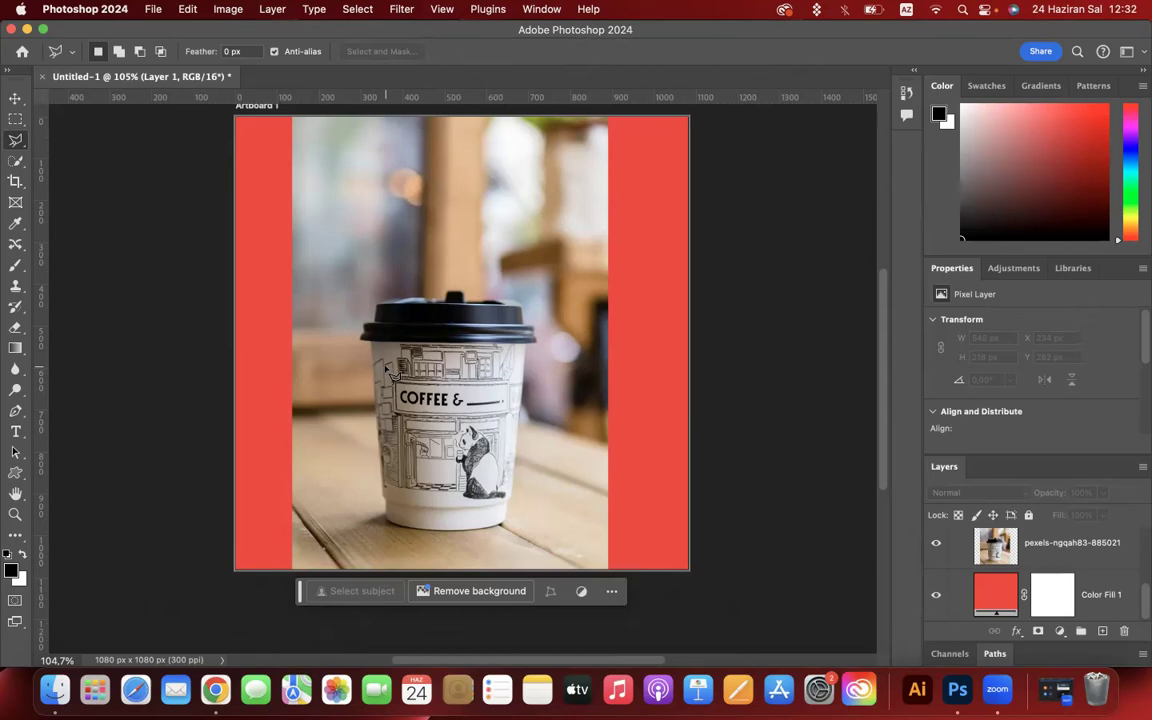
click(378, 304)
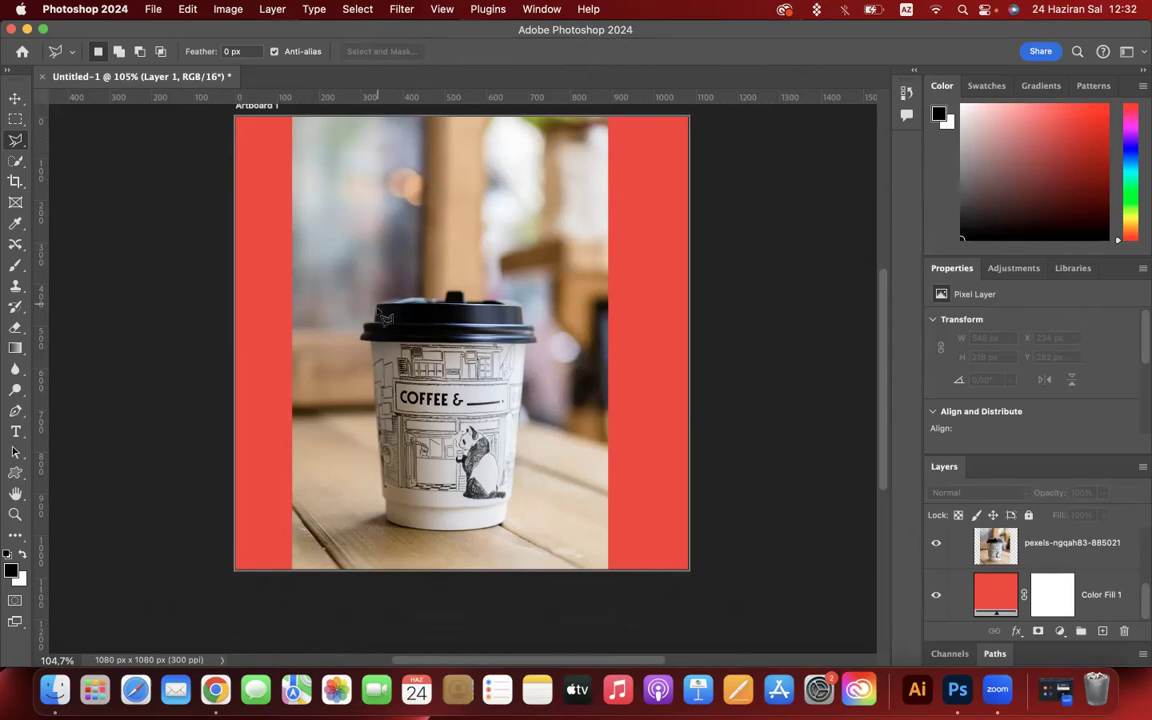
click(373, 323)
click(364, 325)
click(360, 339)
click(372, 343)
click(375, 399)
click(383, 498)
click(387, 501)
click(390, 523)
click(452, 530)
click(503, 524)
click(538, 341)
click(532, 323)
click(523, 320)
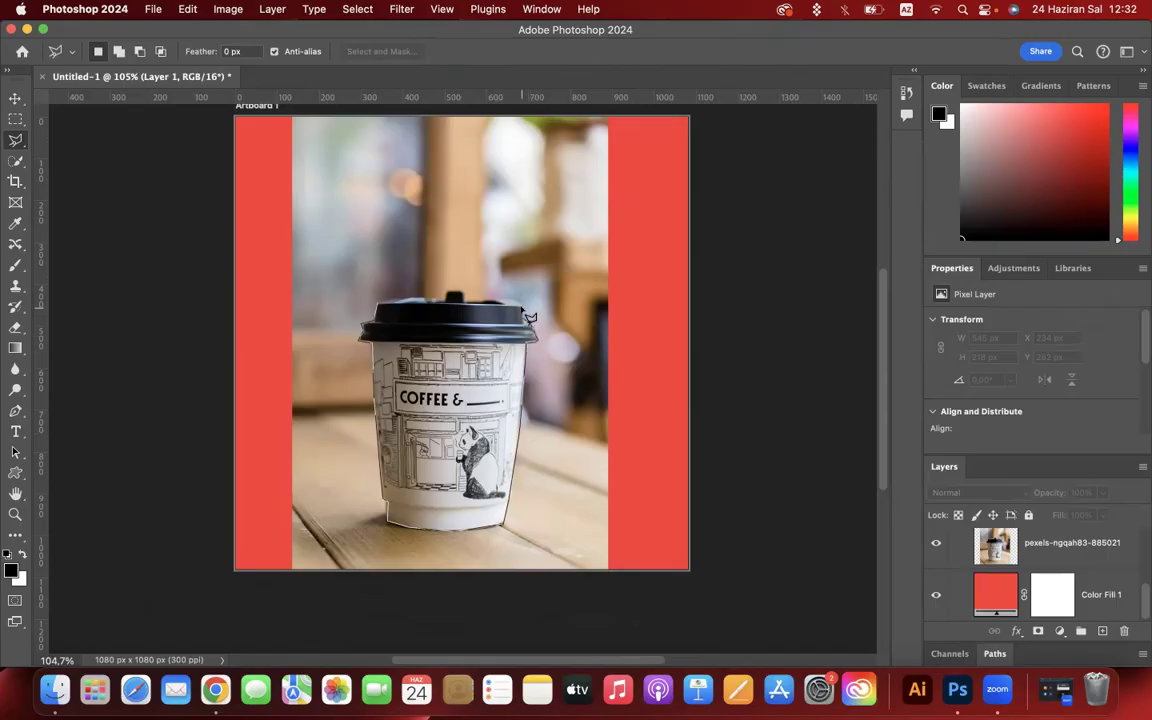
double_click(472, 300)
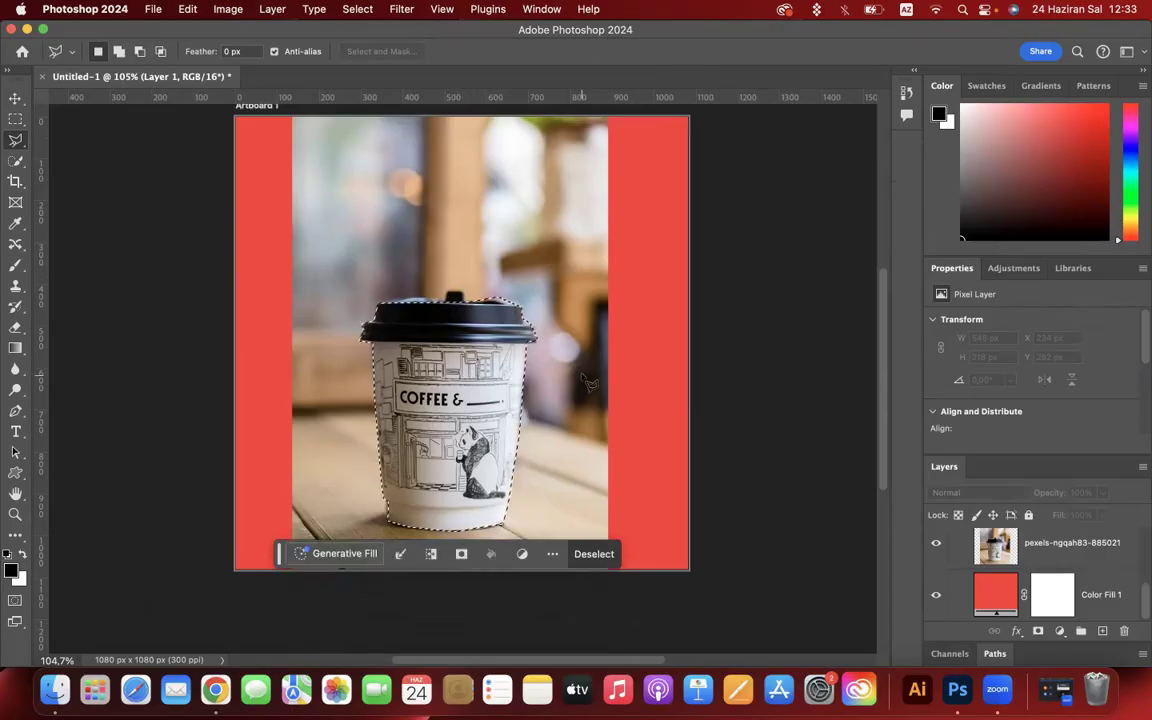
Try twice to copy the cup-shaped selection to a new layer with the hidden Layer 1 active, undoing each copy.
key(super+j)
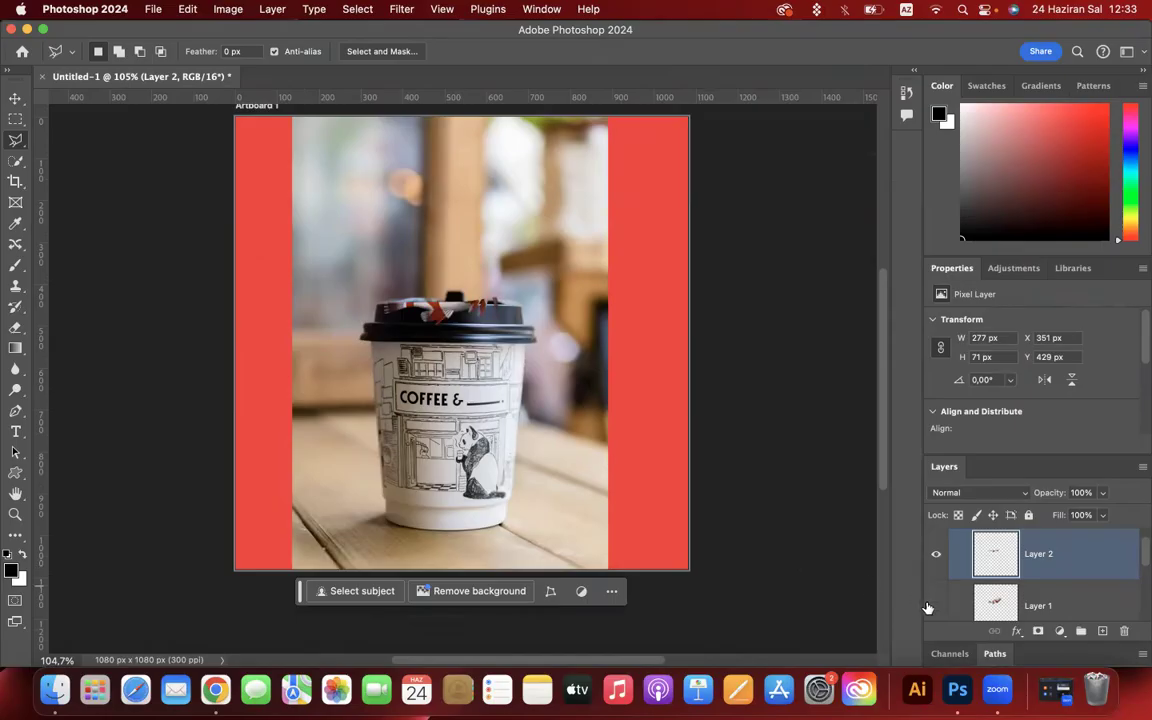
key(super+z)
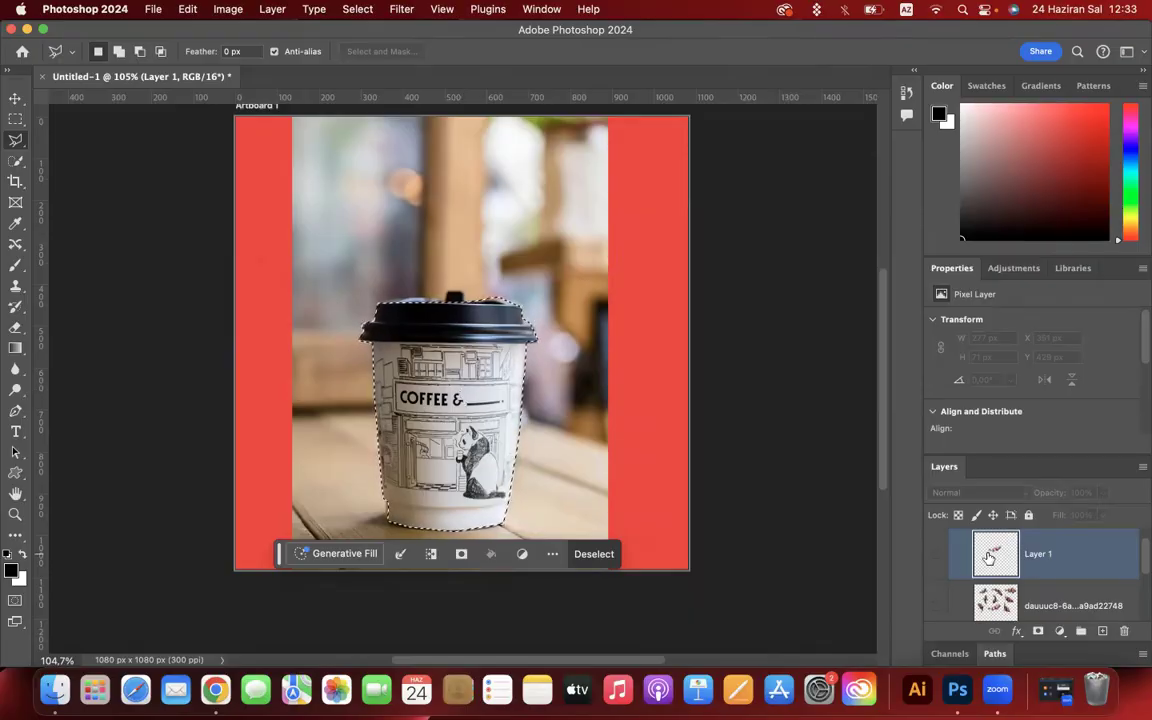
key(super+j)
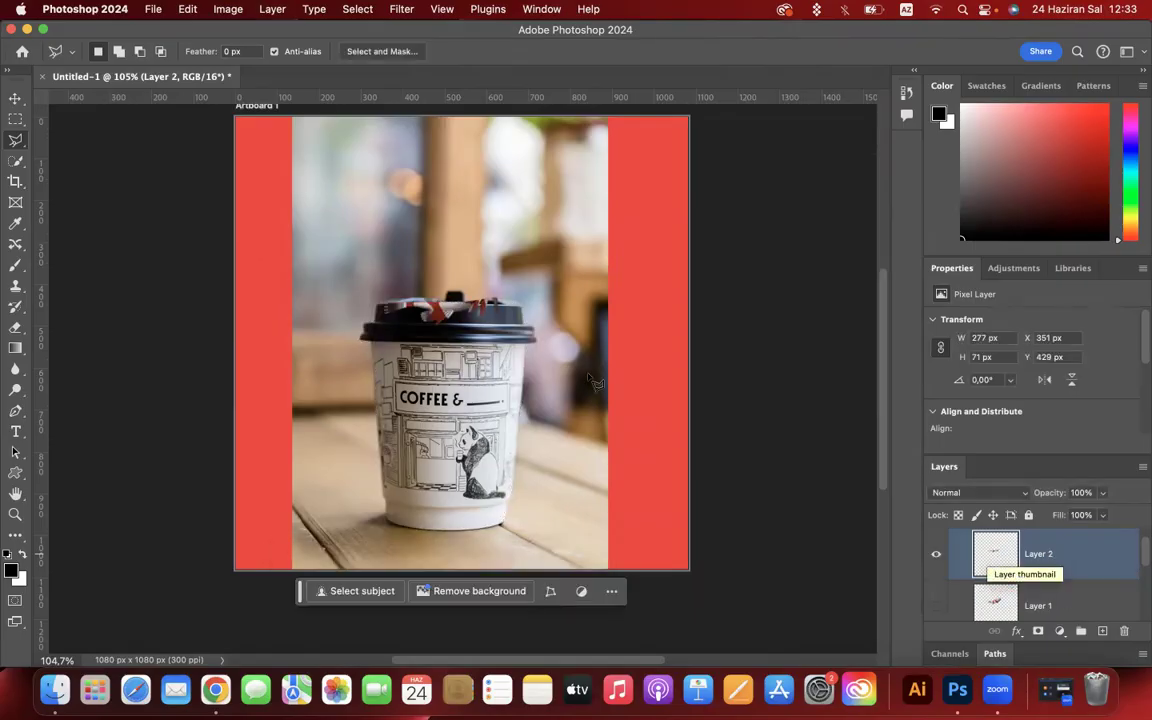
key(super+z)
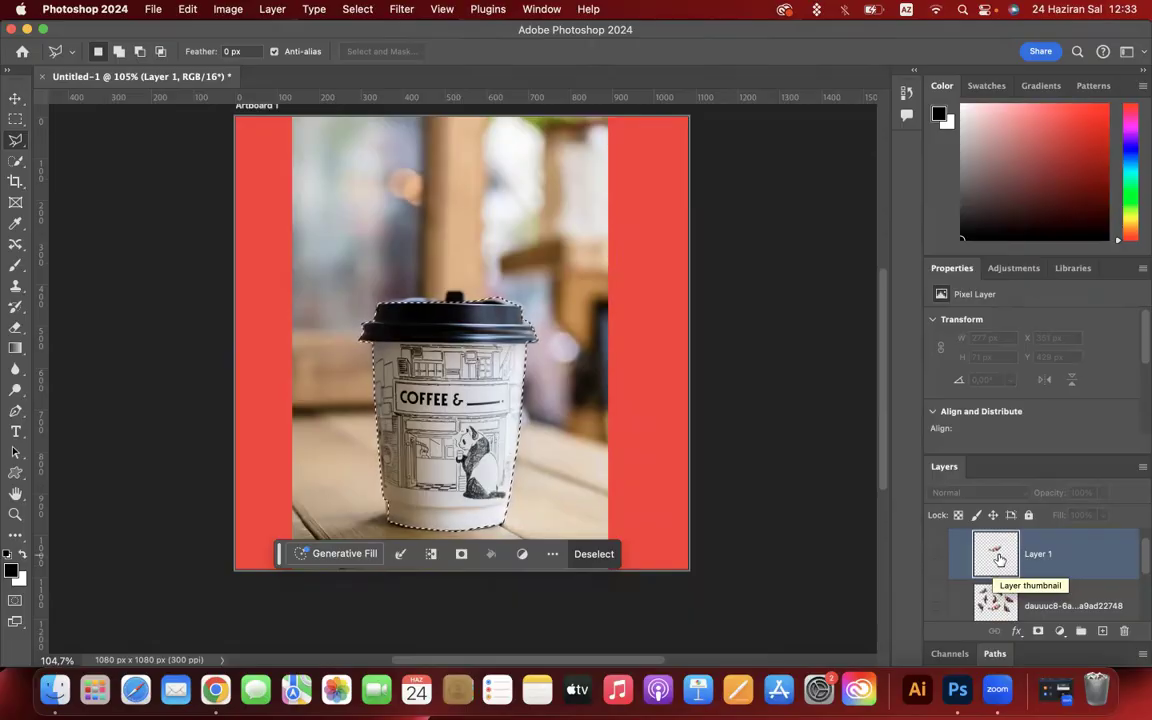
Copy the cup selection from the pexels-ngqah83-885021 photo layer to a new layer and check the cutout with the photo briefly hidden.
scroll(998, 560, down, 2)
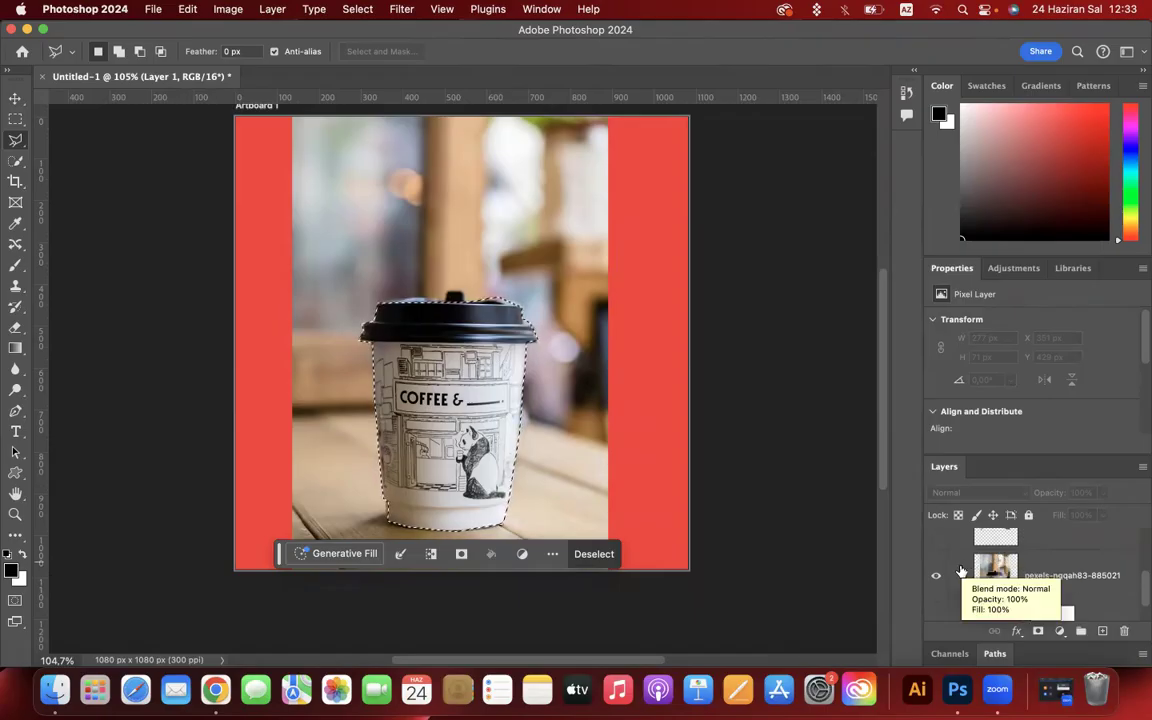
click(997, 580)
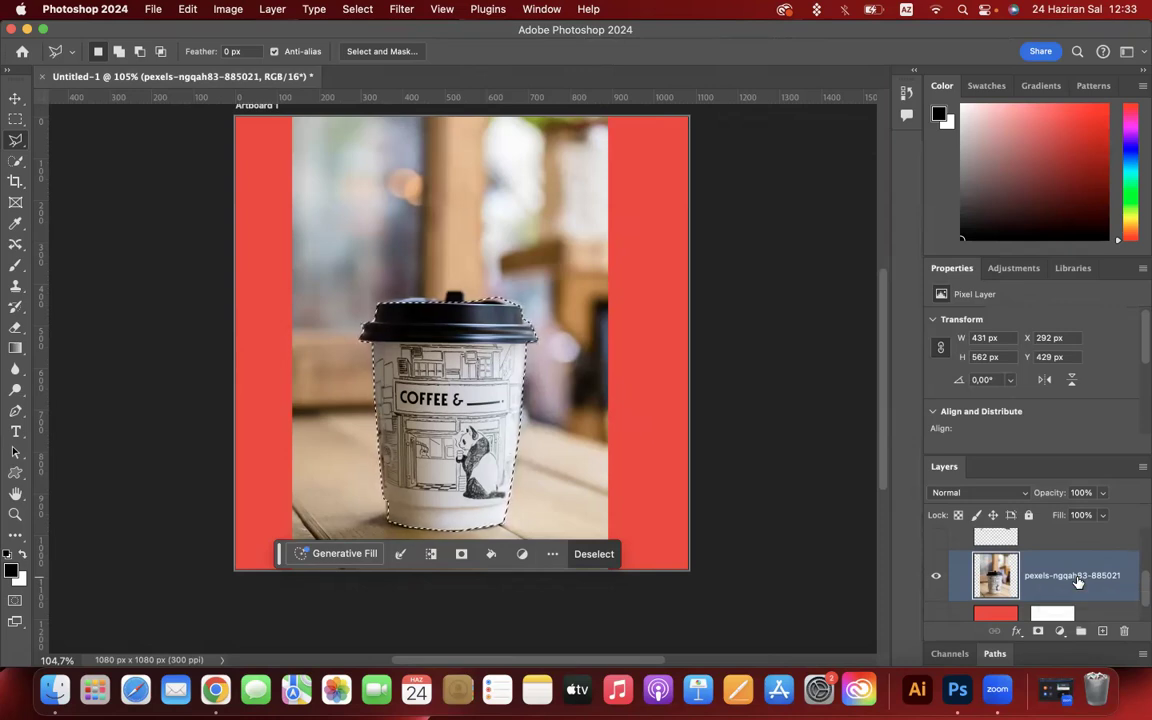
key(super+j)
scroll(1000, 578, down, 1)
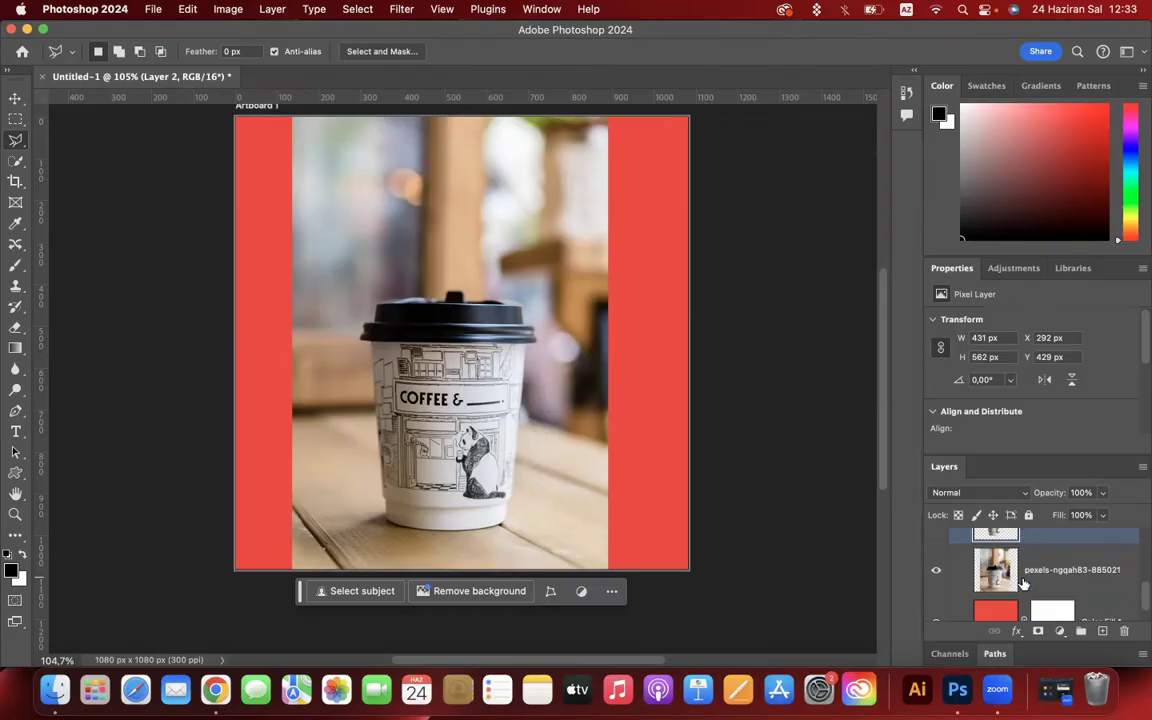
click(936, 576)
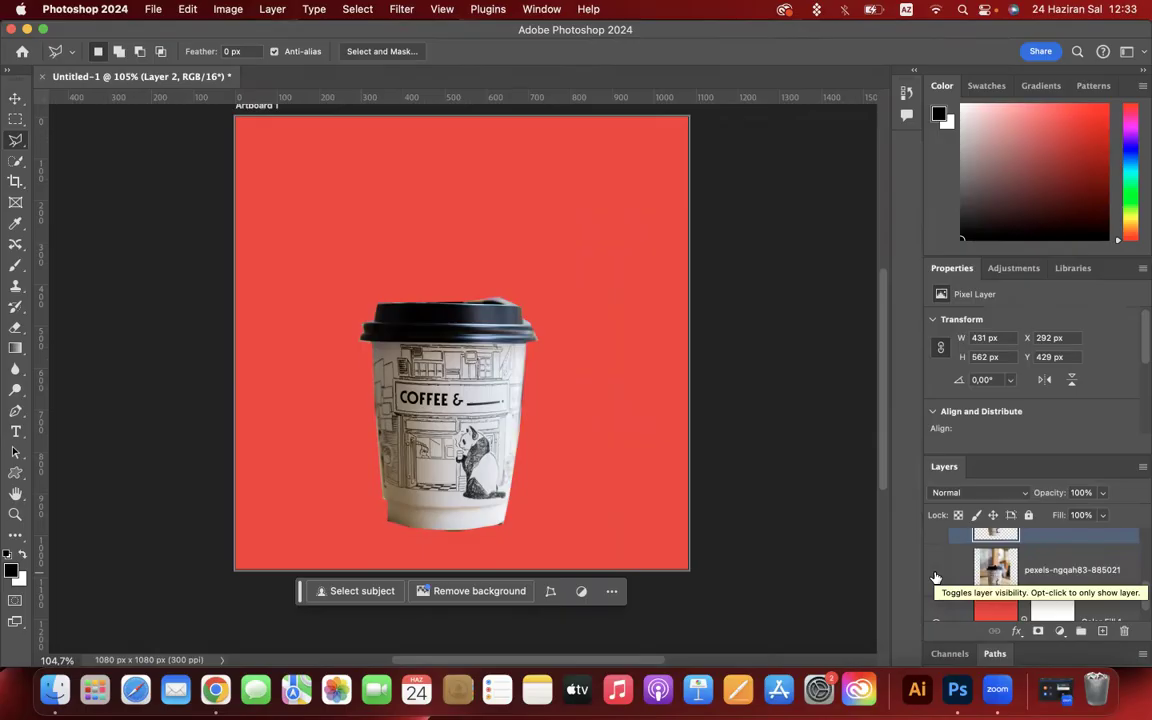
click(936, 577)
scroll(936, 575, up, 2)
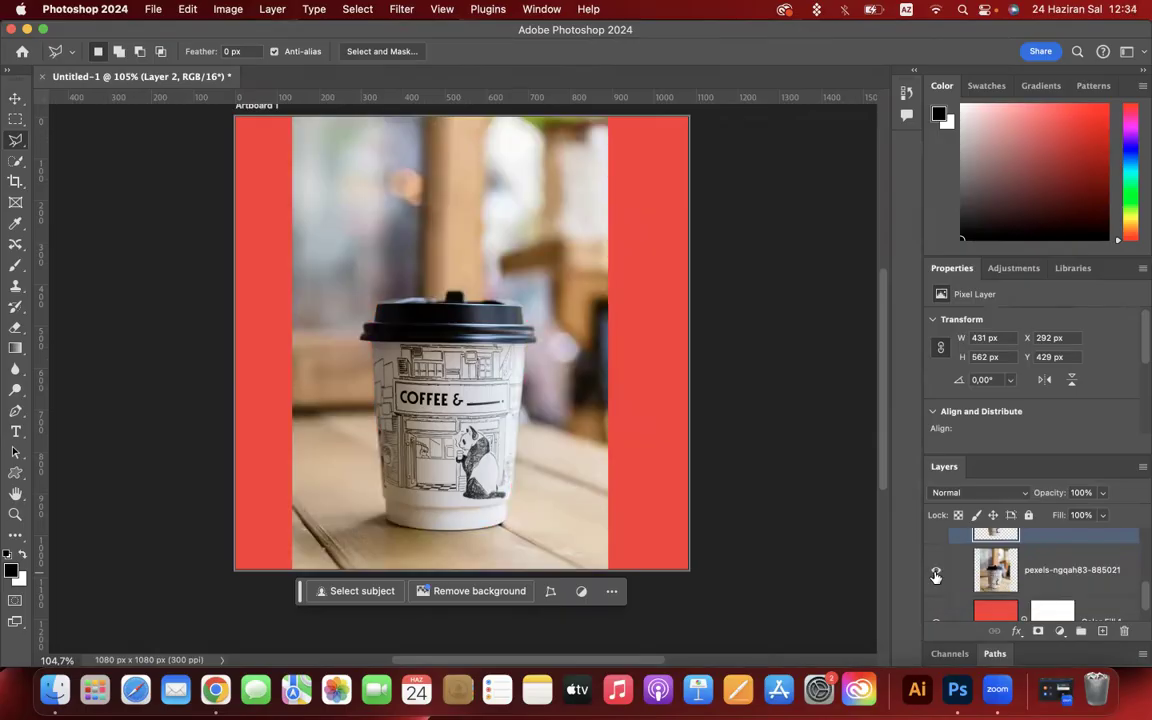
Hide the coffee cup cutout on Layer 2 and delete Layer 1 with the extracted fish.
click(935, 567)
scroll(934, 568, up, 5)
click(1043, 610)
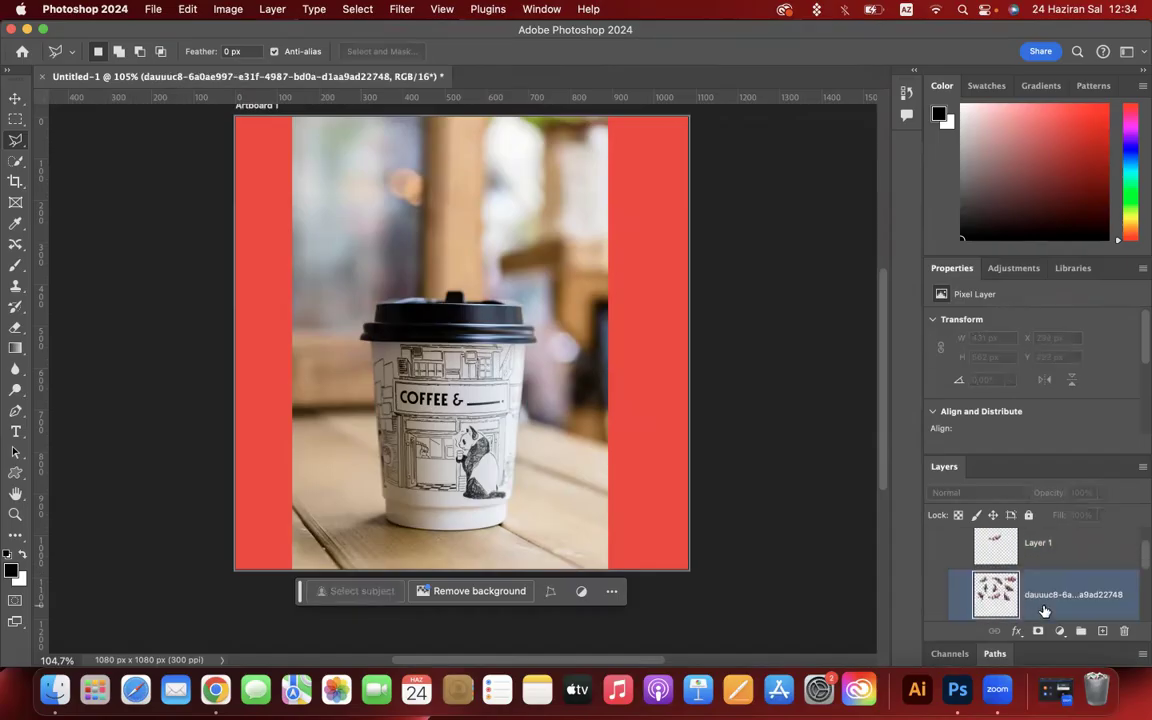
click(1036, 565)
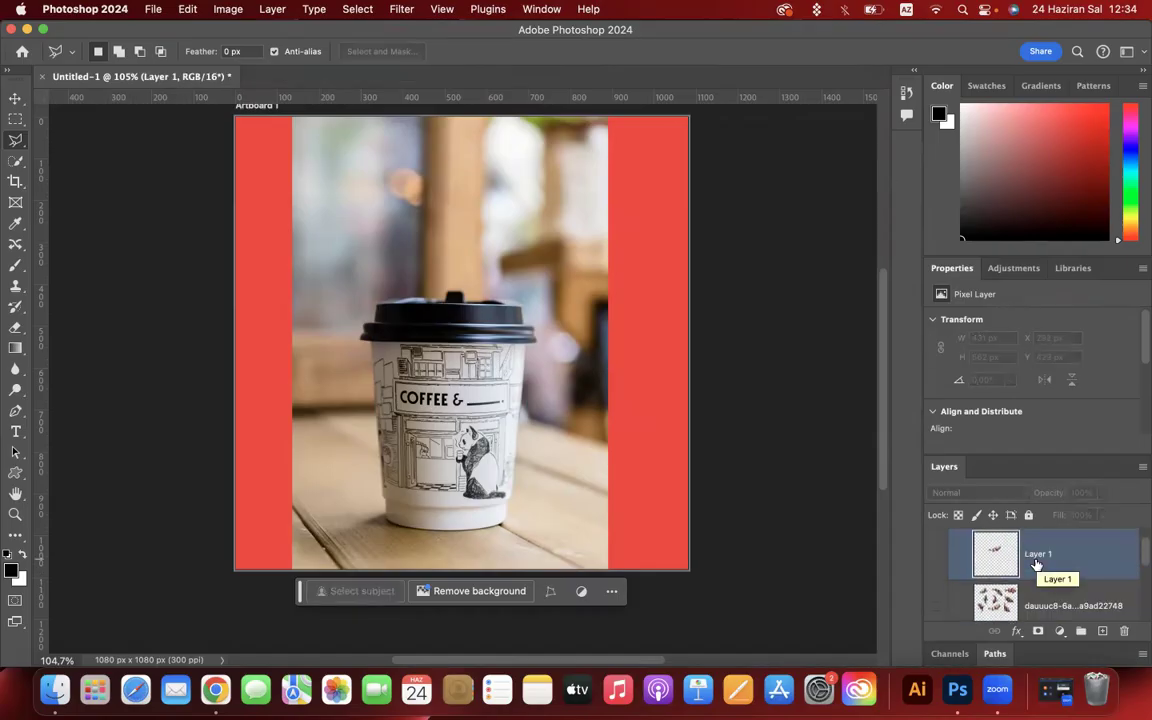
key(Delete)
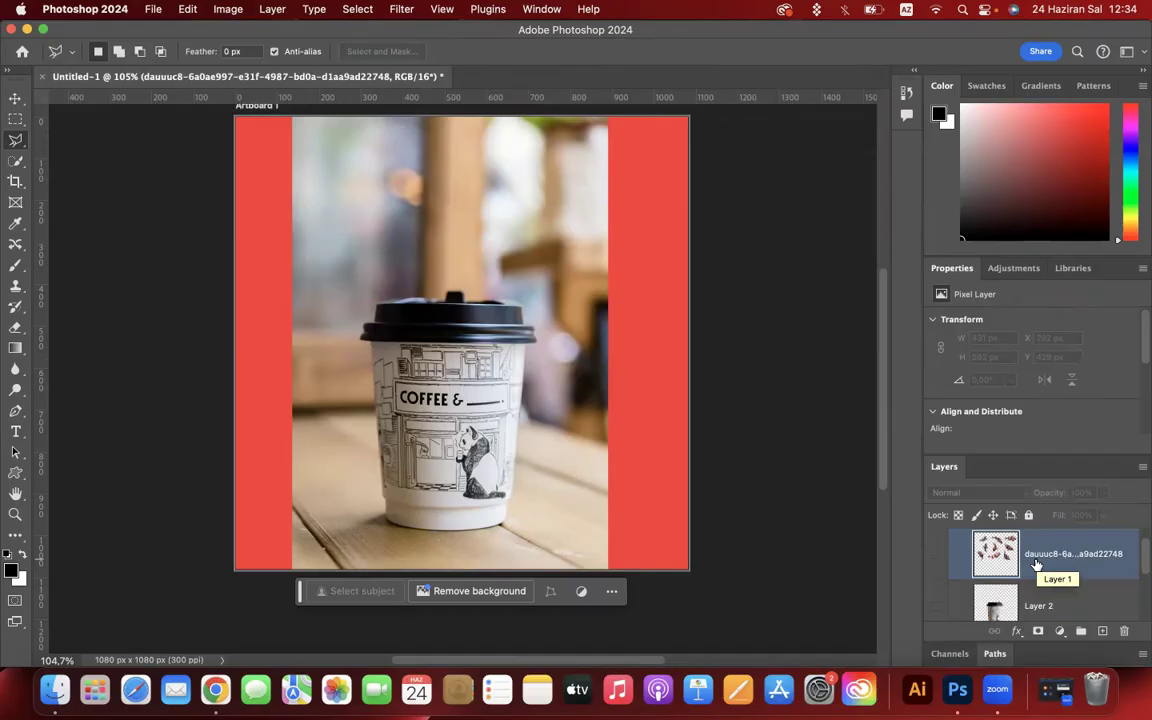
Show the dauuuc8 layer with all the fish and hide the pexels-ngqah83-885021 coffee photo layer.
click(936, 554)
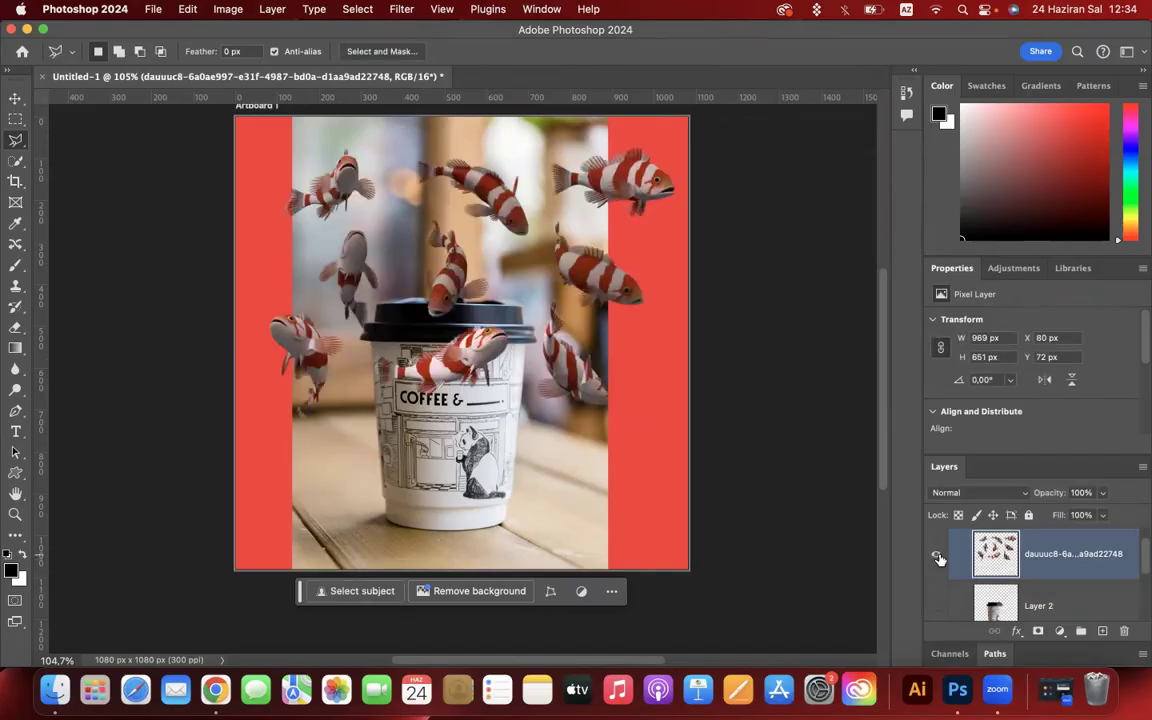
scroll(941, 608, down, 2)
click(937, 617)
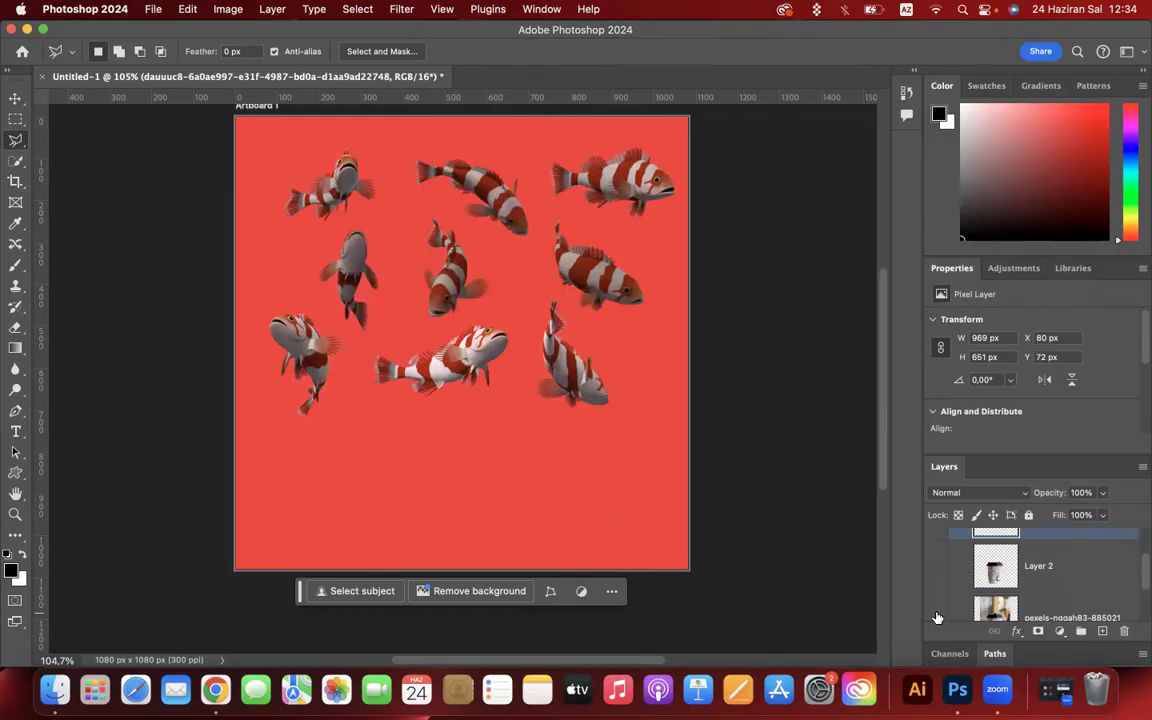
Outline the top-left fish loosely with the Polygonal Lasso, closing a selection of about 314 x 250 px.
scroll(940, 560, up, 2)
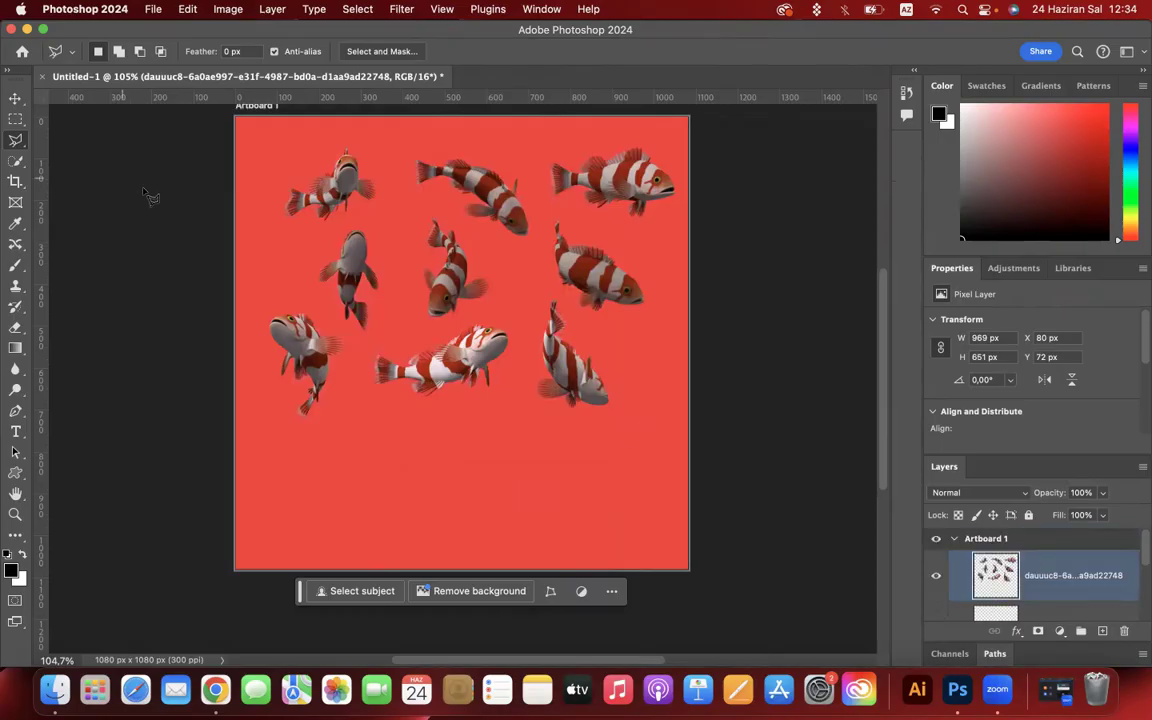
click(292, 135)
click(269, 228)
click(302, 238)
click(398, 191)
click(376, 137)
click(292, 136)
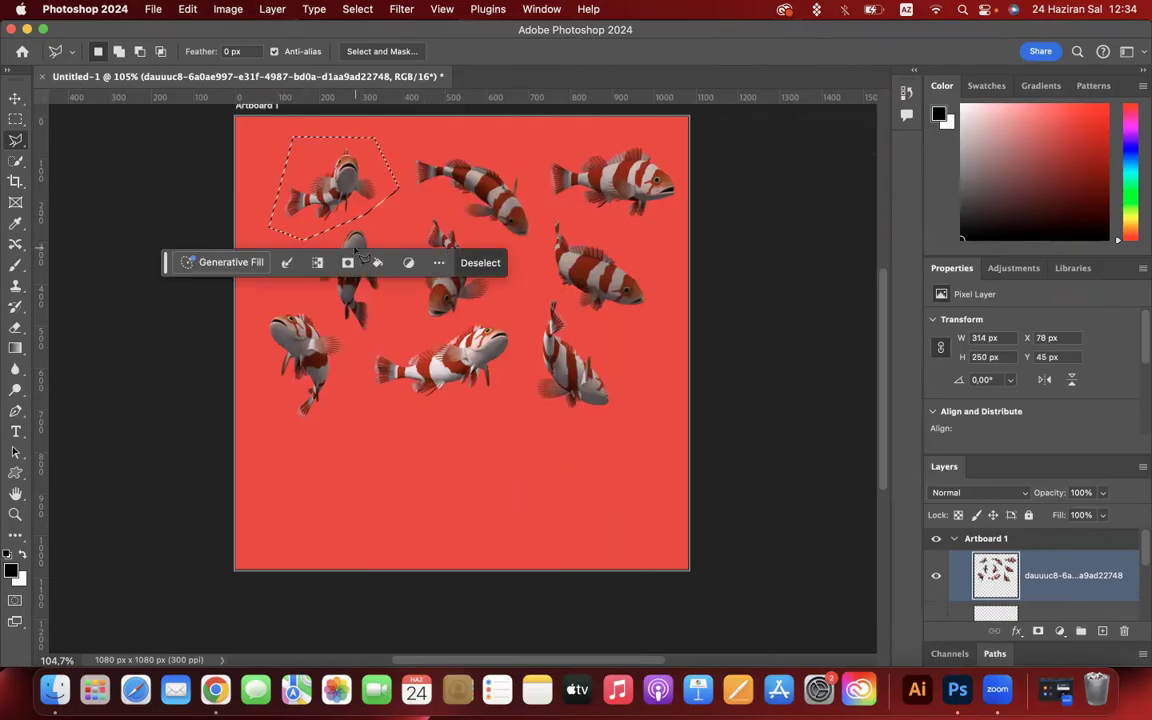
Try copying the outlined fish directly to a new layer and hide the layer with all the fish.
key(super+j)
scroll(993, 597, down, 1)
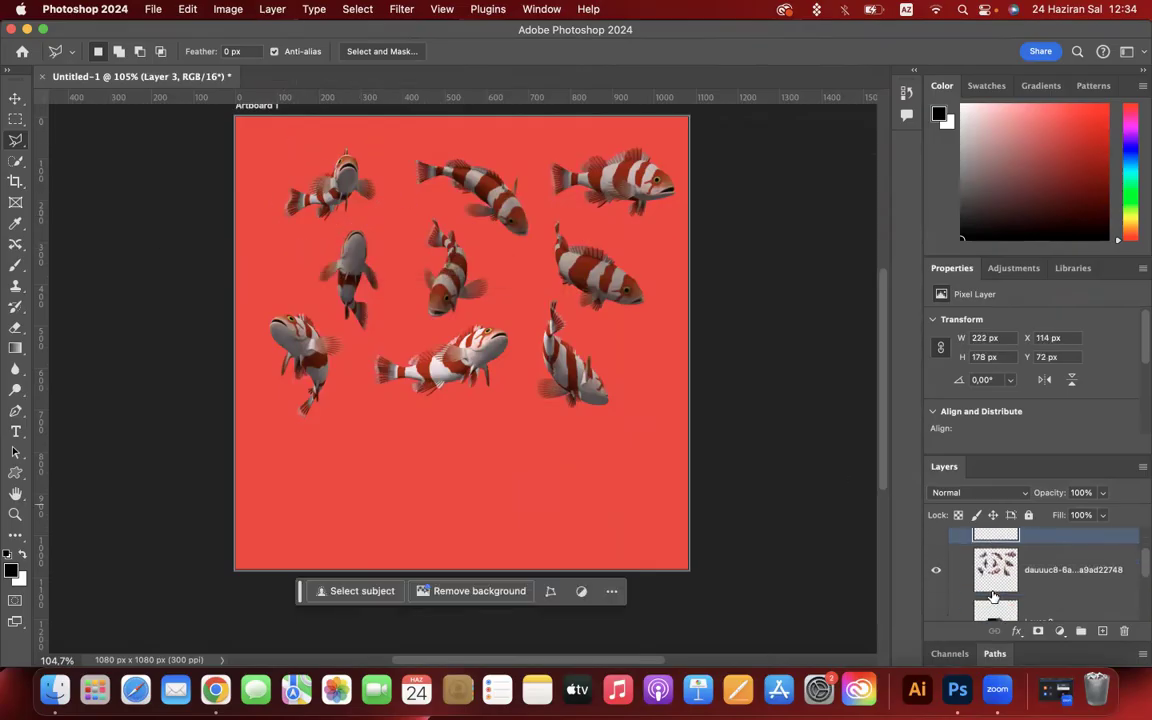
click(937, 573)
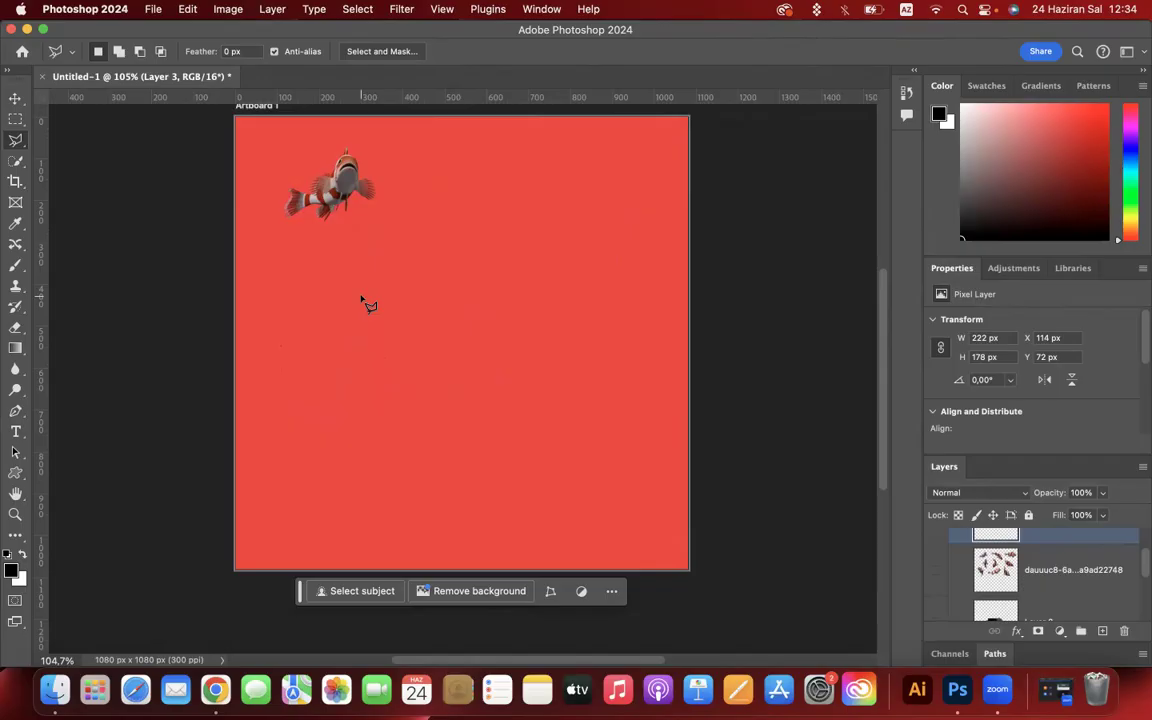
Undo hiding the fish layer and the new-layer copy, back to the active selection around the top-left fish.
key(super+z)
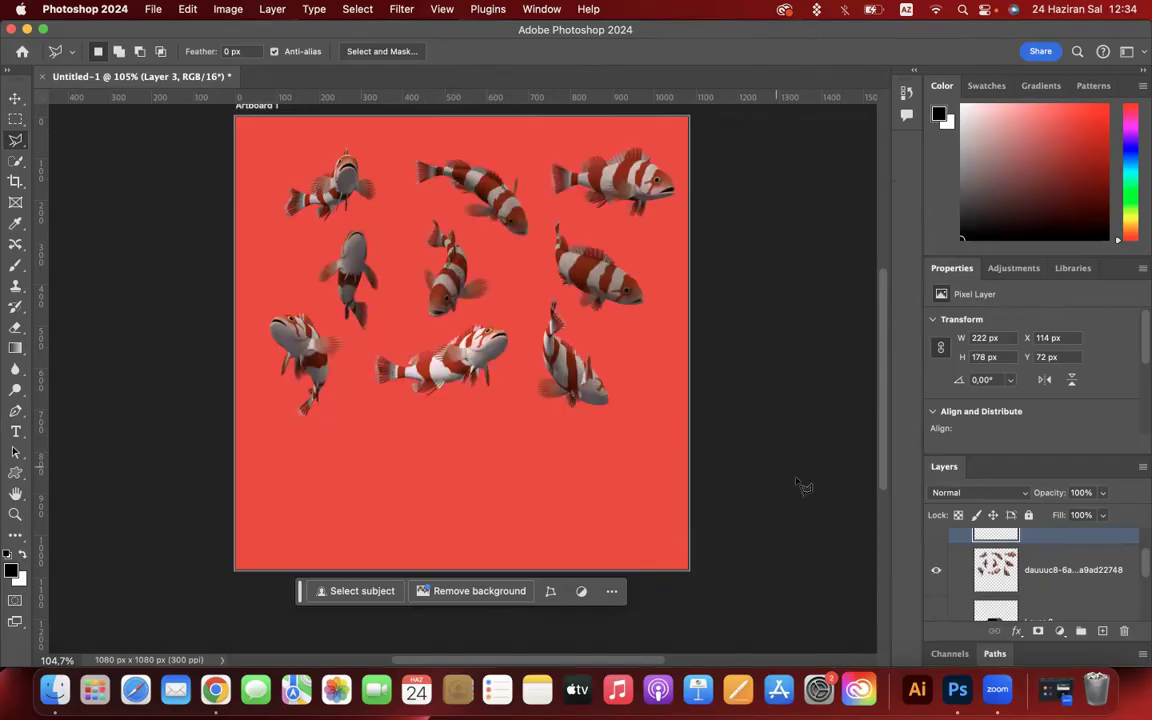
key(super+z)
key(super+z)
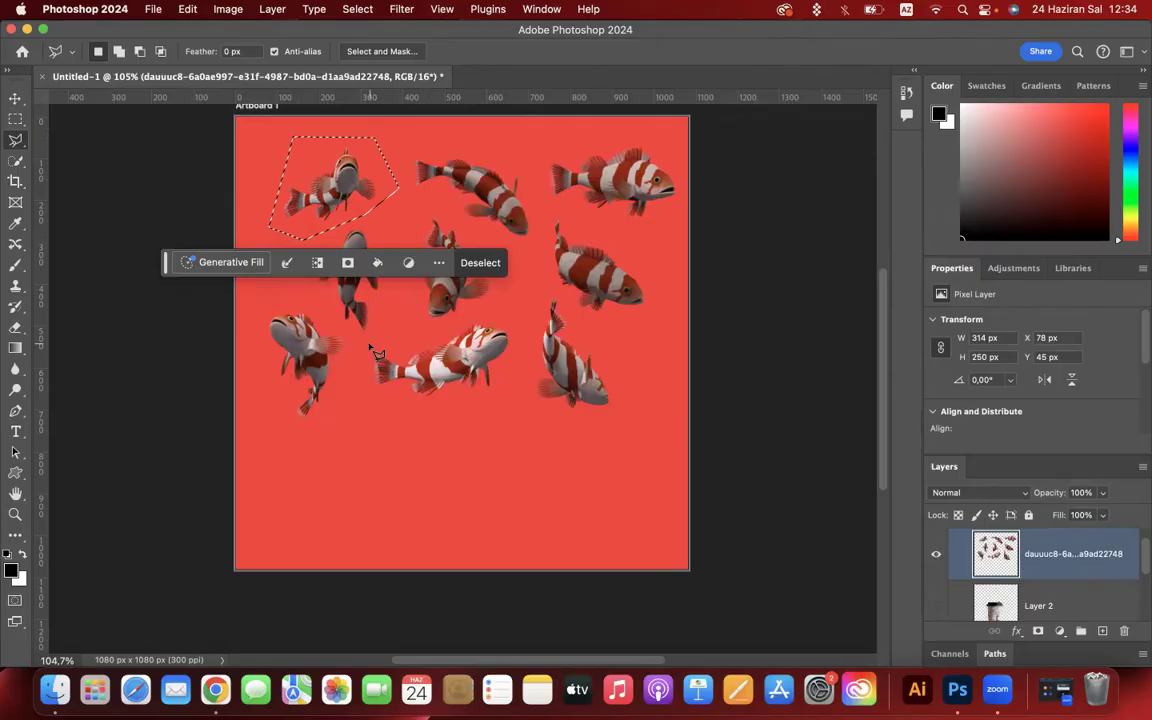
Copy the outlined fish and paste it onto a new layer at X 123 px, Y 81 px, and hide the layer with all the fish.
key(super+shift+z)
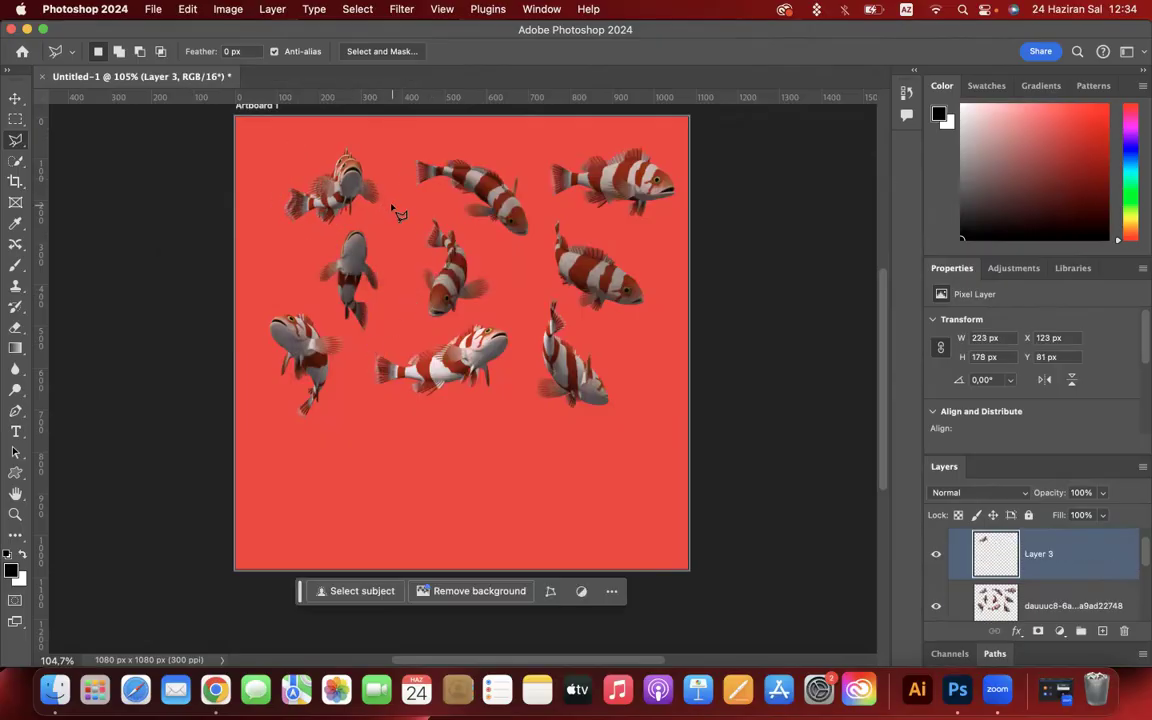
click(936, 606)
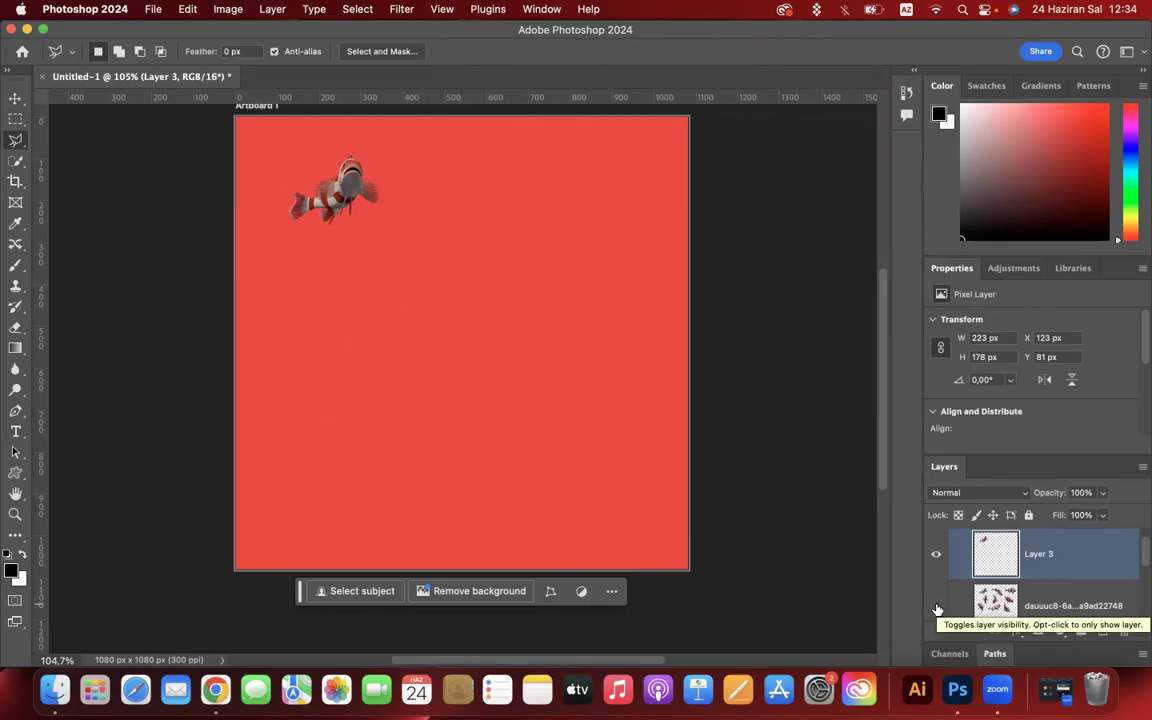